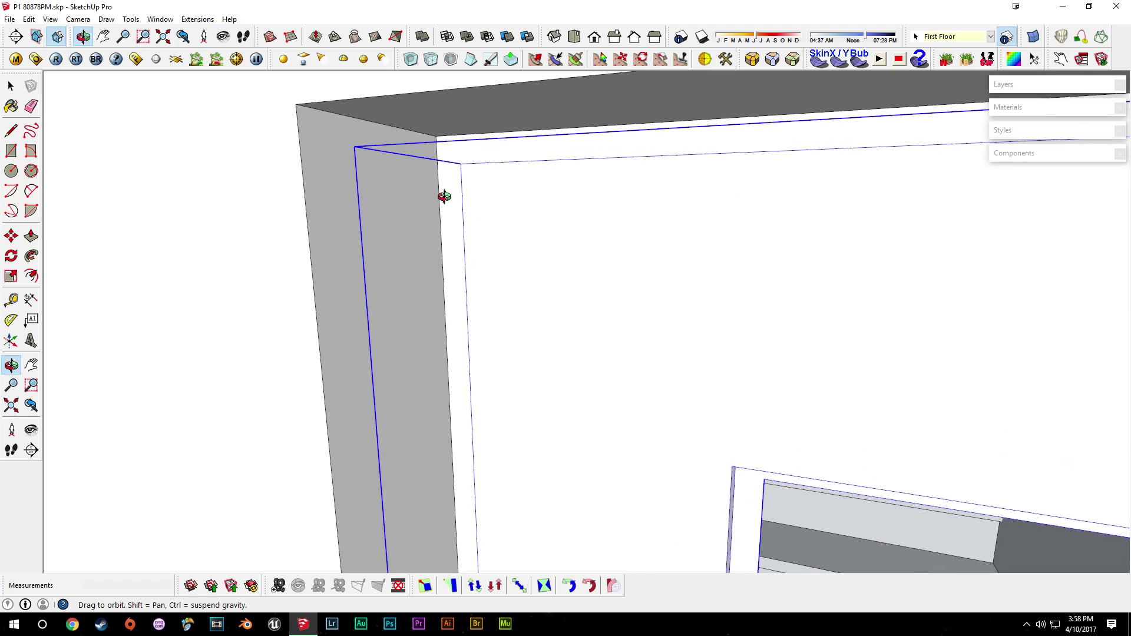
- Switch off edge display to examine the corner of the door opening, and switch the edges back on
click(51, 21)
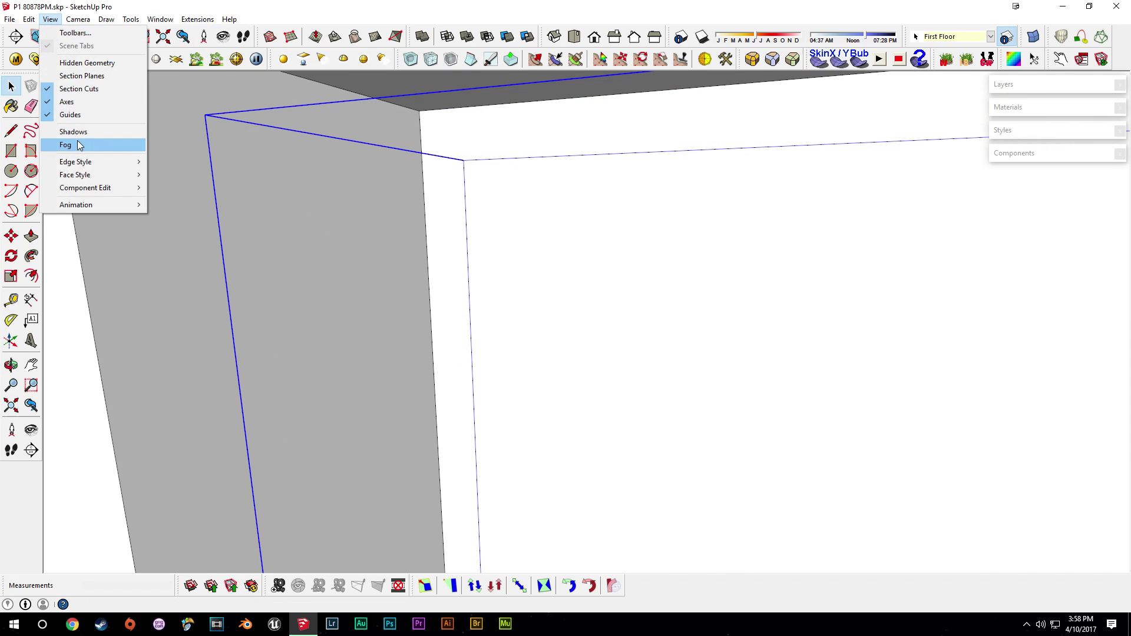
mouse_move(108, 159)
click(183, 165)
middle_drag(545, 231, 582, 240)
scroll(581, 239, down, 6)
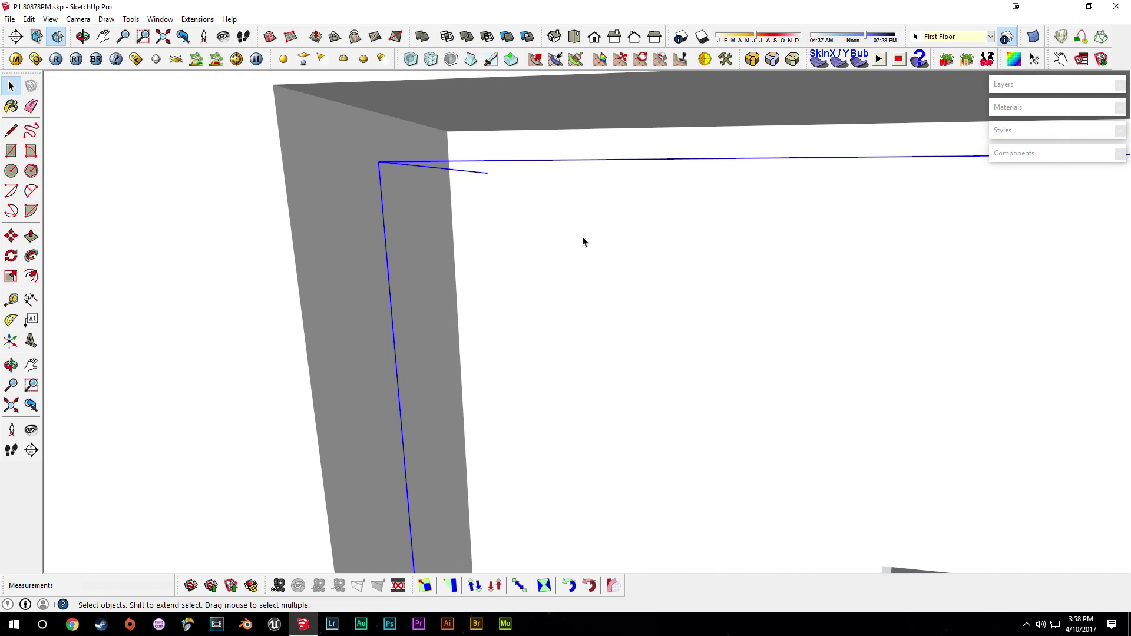
shift+middle_drag(715, 285, 456, 254)
scroll(258, 177, up, 4)
middle_drag(258, 177, 207, 188)
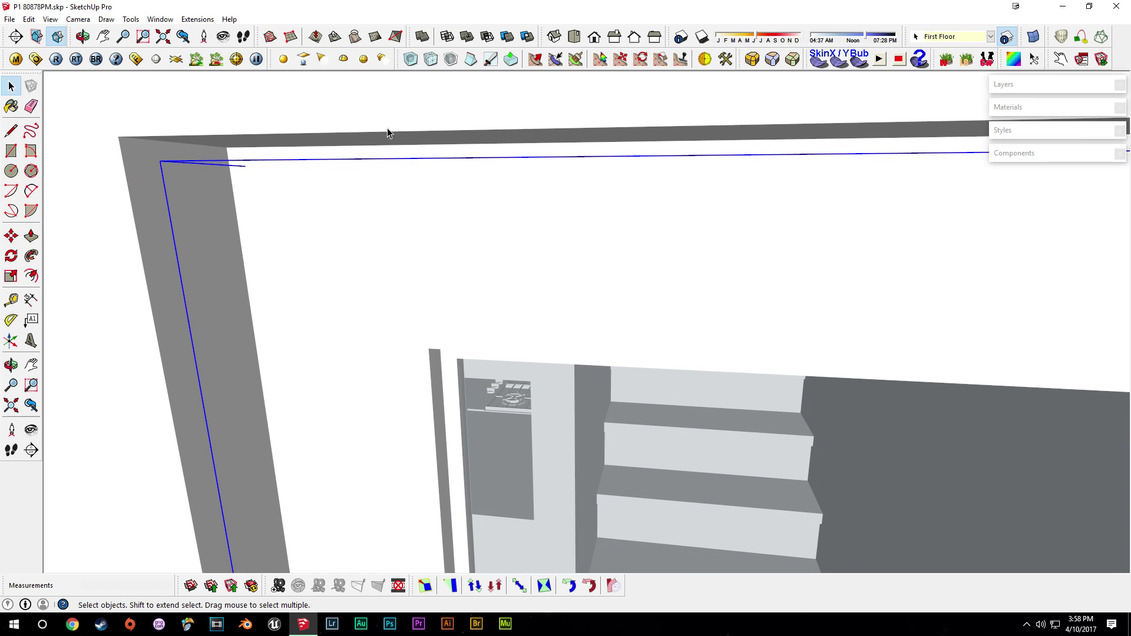
middle_drag(376, 132, 350, 170)
click(49, 20)
click(211, 164)
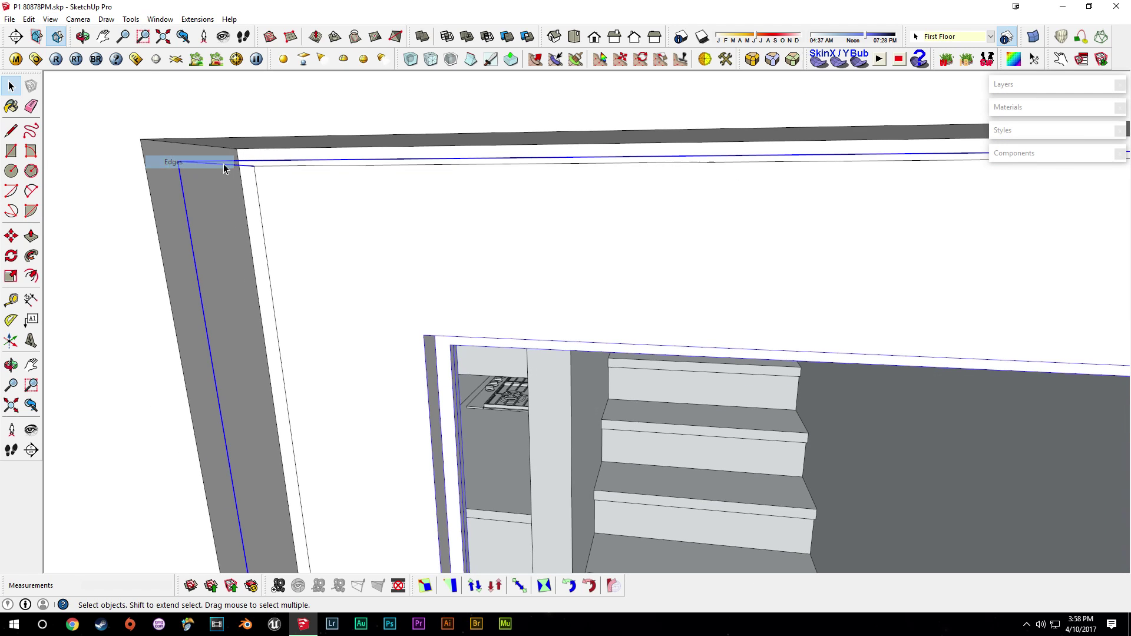
- Hide the first-floor wall component that surrounds the glass entry door
middle_drag(283, 201, 447, 428)
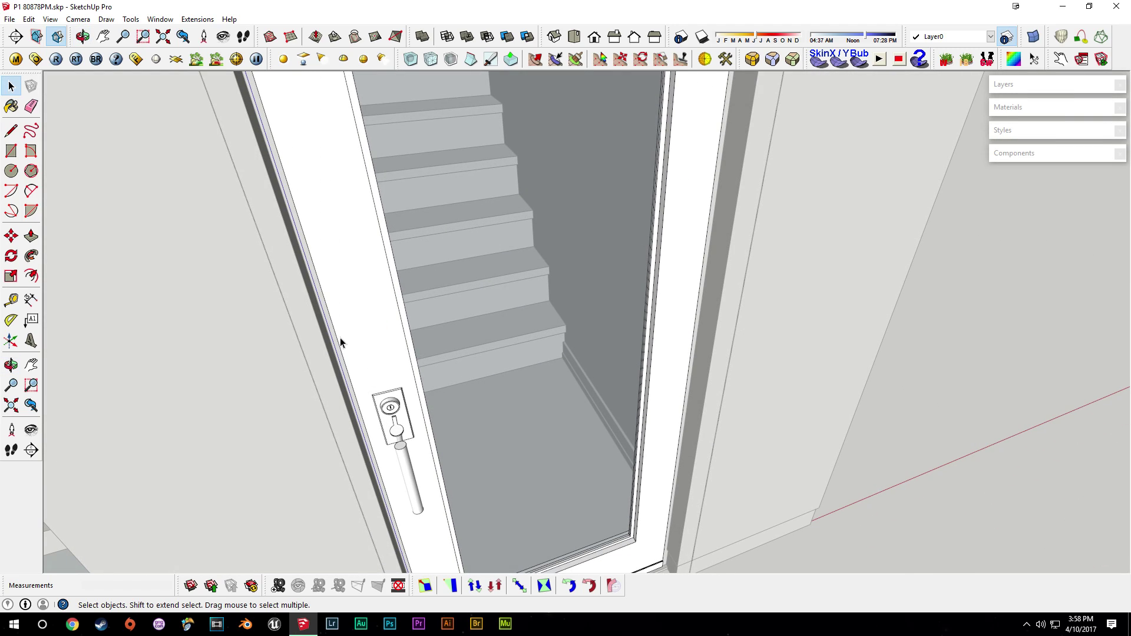
right_click(450, 302)
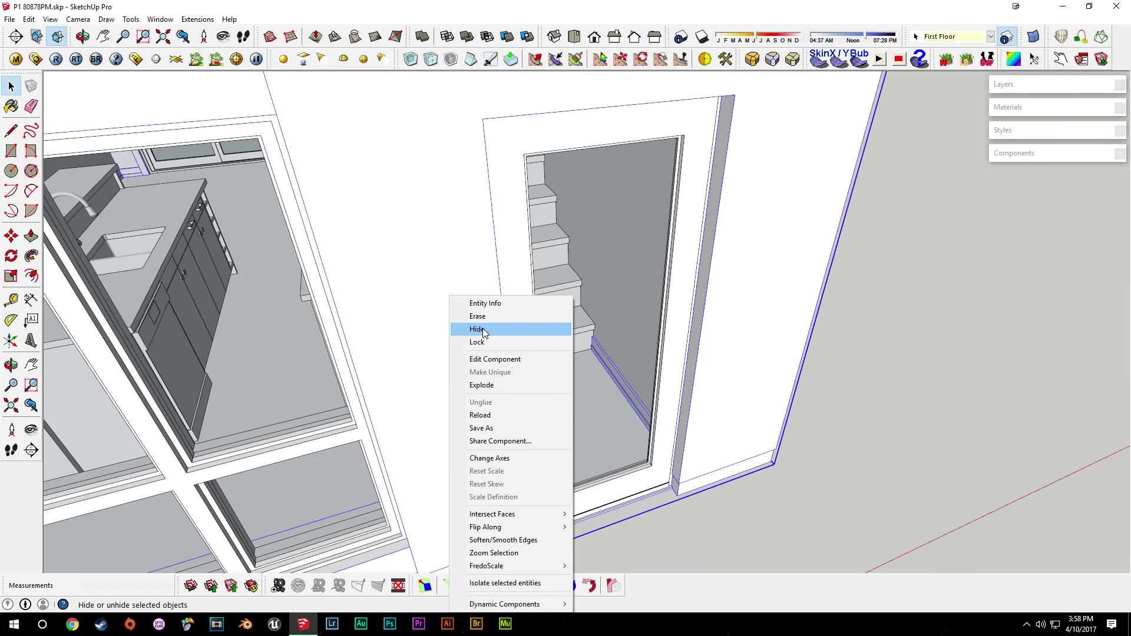
click(478, 330)
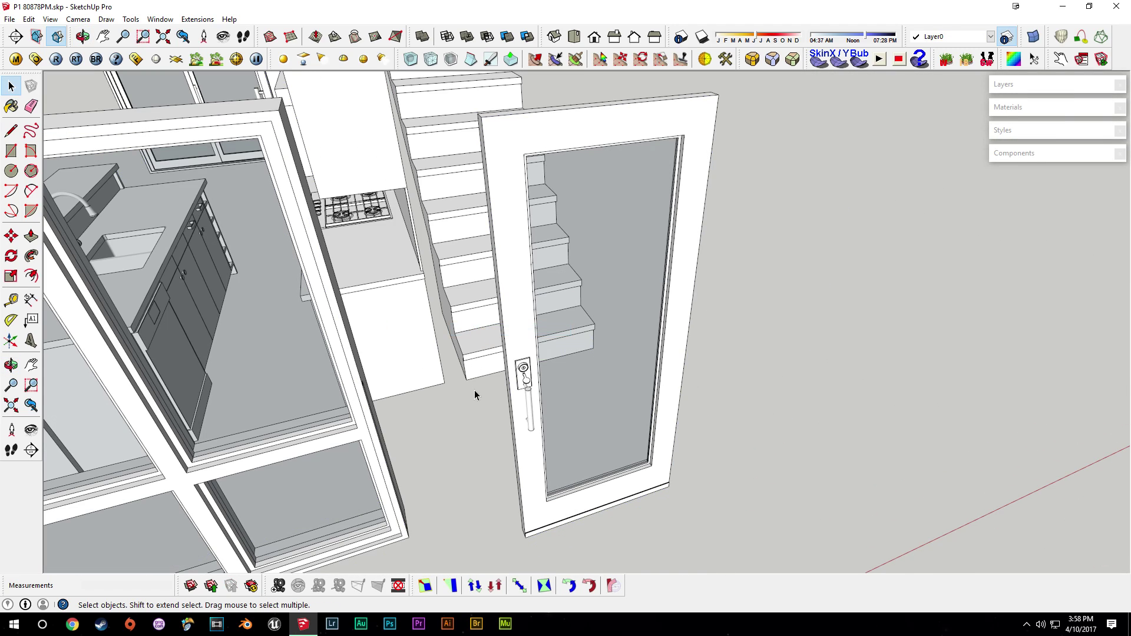
middle_drag(475, 392, 589, 401)
- Open the glass entry door for editing and push the narrow side face on the handle side inward by 1/16"
click(610, 176)
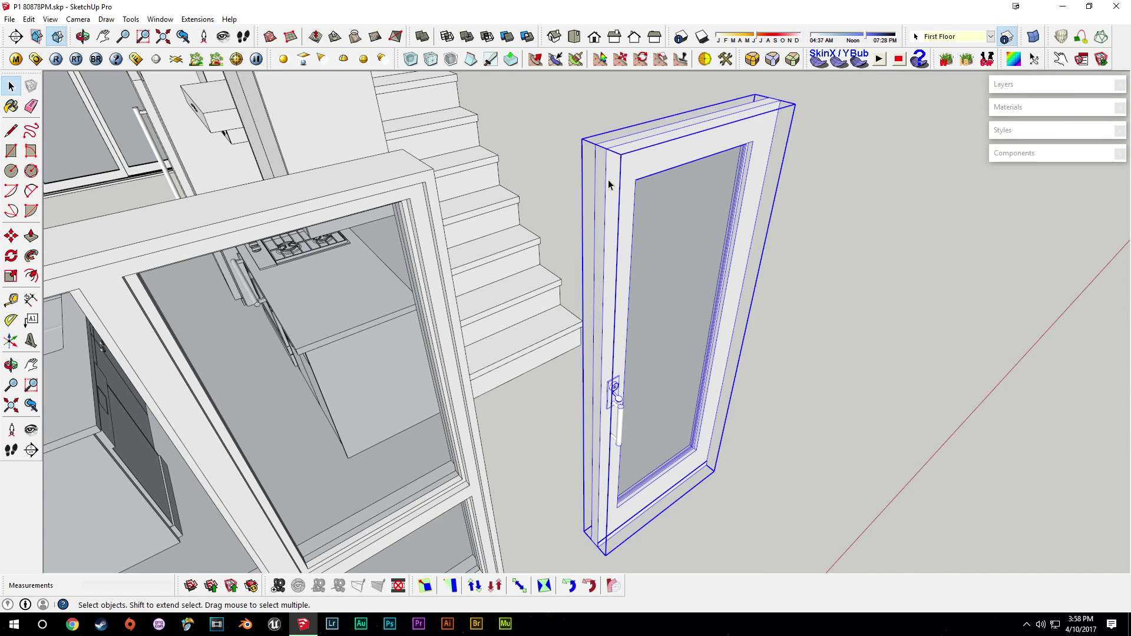
double_click(611, 175)
scroll(617, 458, up, 3)
scroll(612, 454, down, 3)
scroll(588, 423, up, 6)
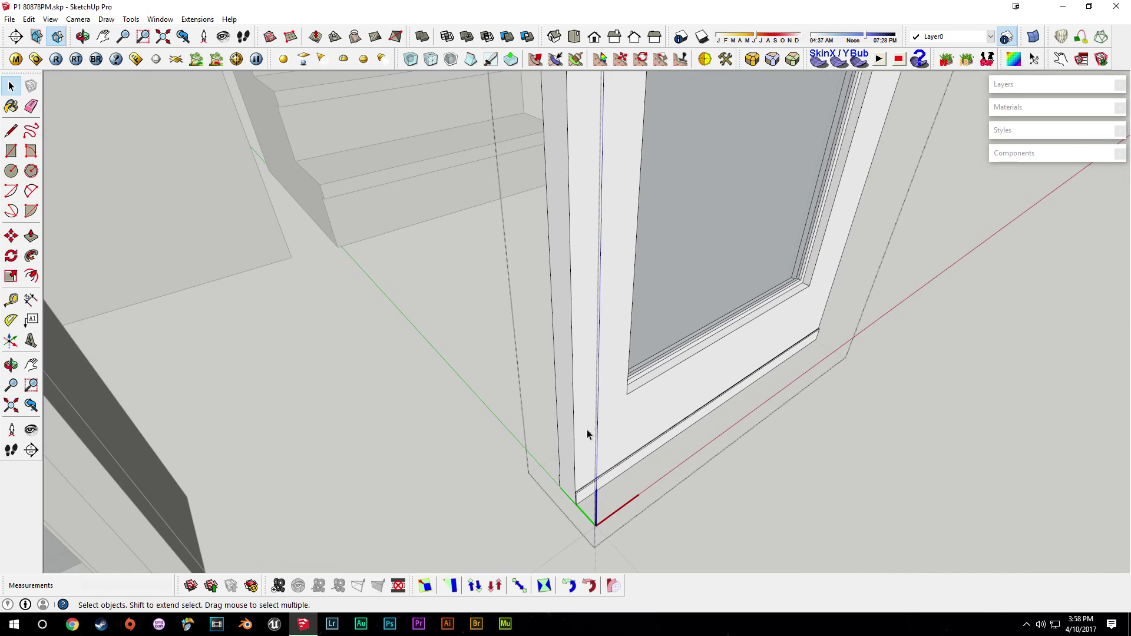
scroll(573, 380, up, 1)
key(p)
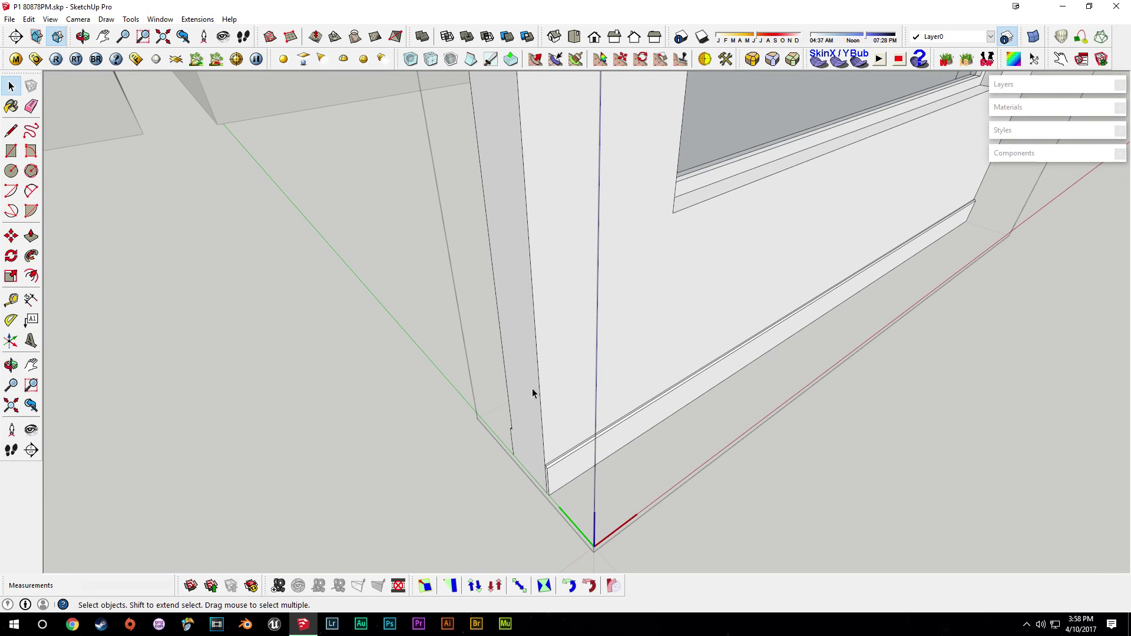
click(526, 380)
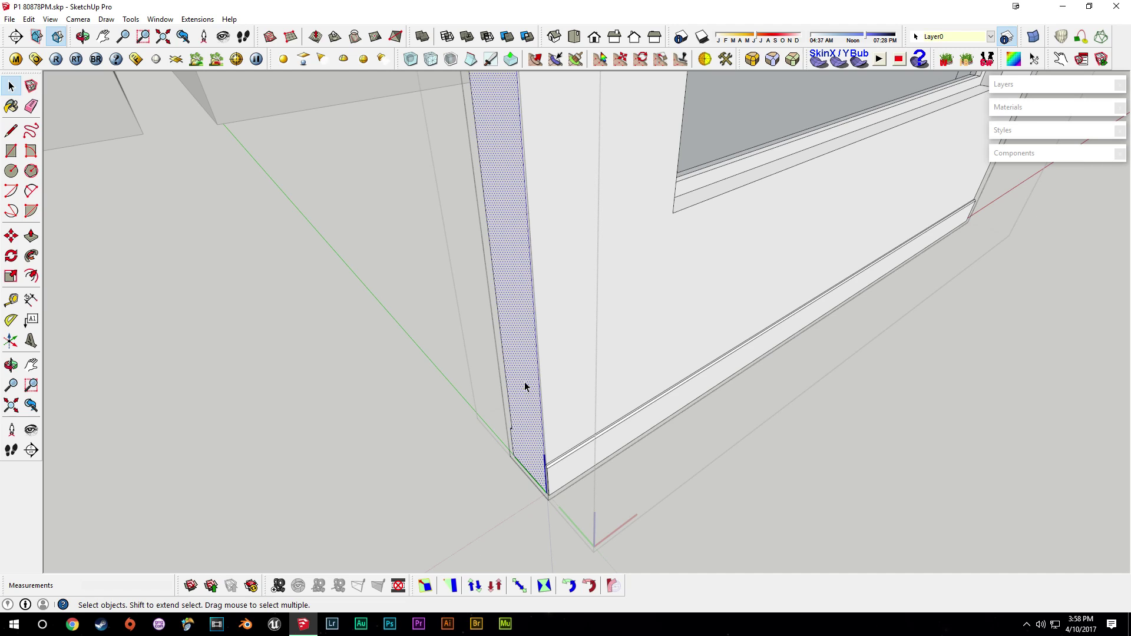
drag(519, 373, 528, 371)
text(1/1)
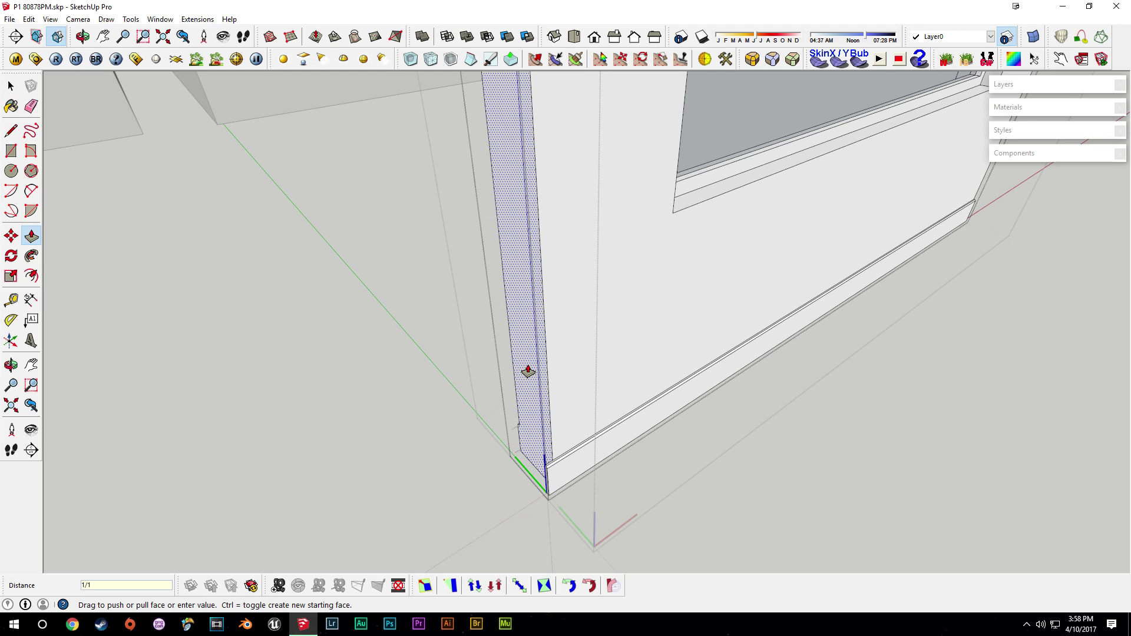
text(6)
key(Return)
- Draw a rectangle about 1 1/2" wide along the height of the door's narrow side face, between the guides
middle_drag(528, 371, 801, 394)
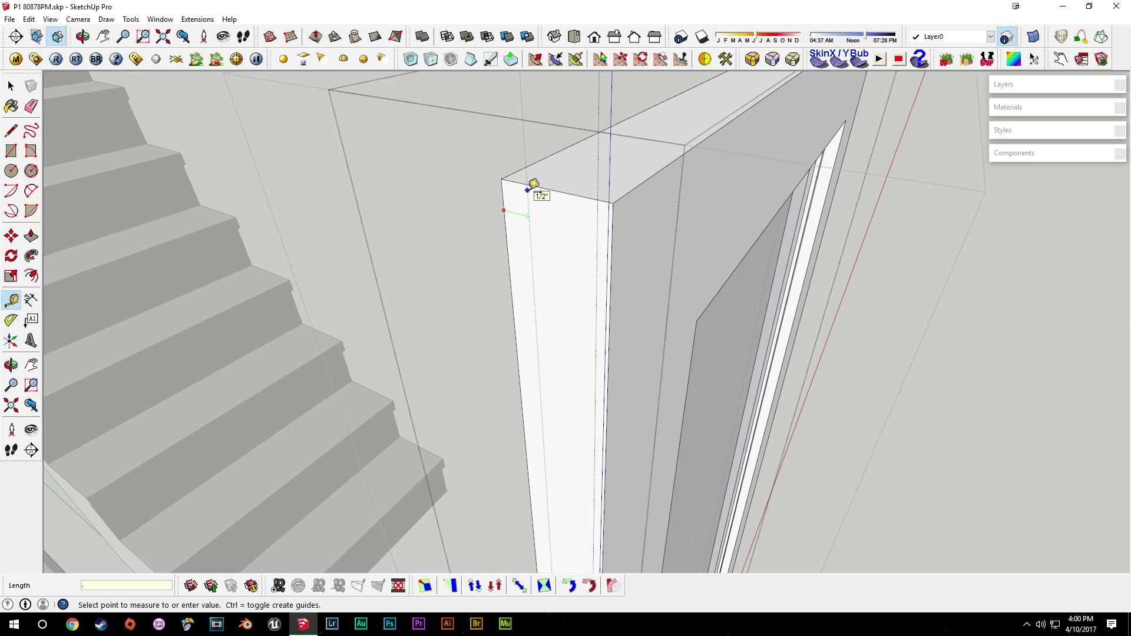
key(r)
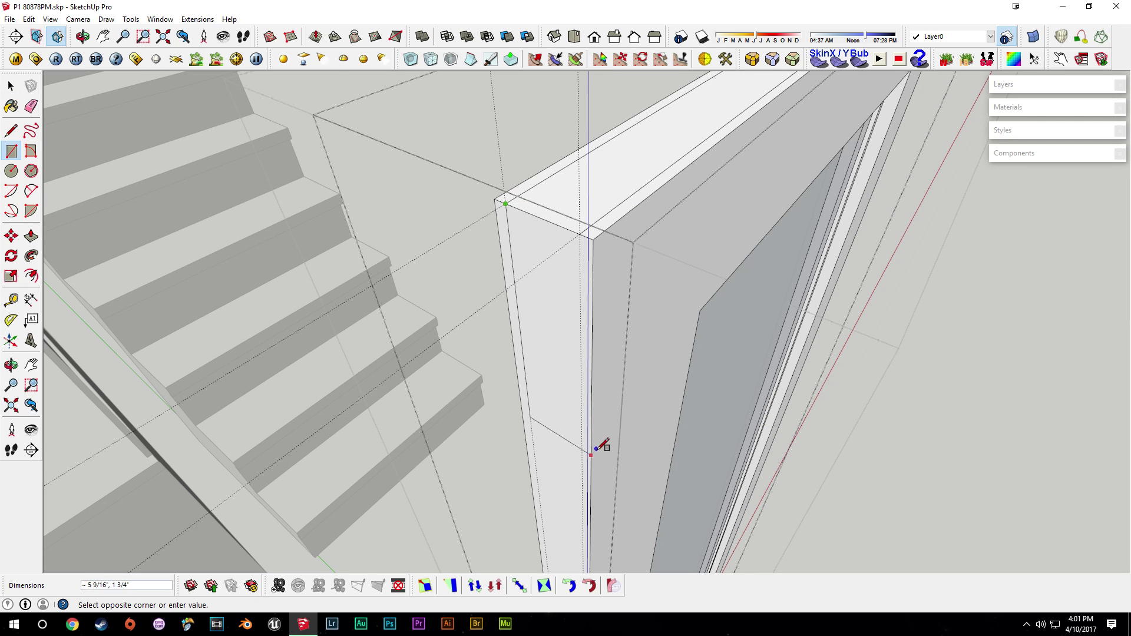
shift+middle_drag(597, 449, 643, 130)
shift+middle_drag(628, 495, 632, 359)
scroll(616, 374, up, 3)
scroll(604, 406, up, 4)
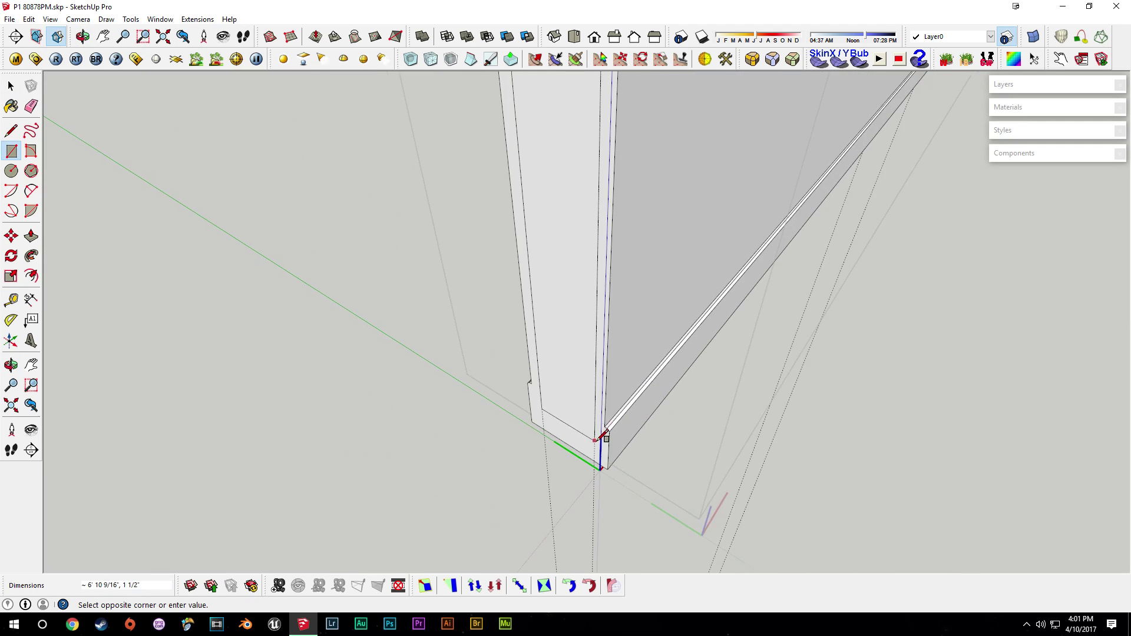
click(598, 462)
- Pull the tall rectangle on the door's narrow side face outward by 1/8"
middle_drag(600, 433, 585, 410)
key(space)
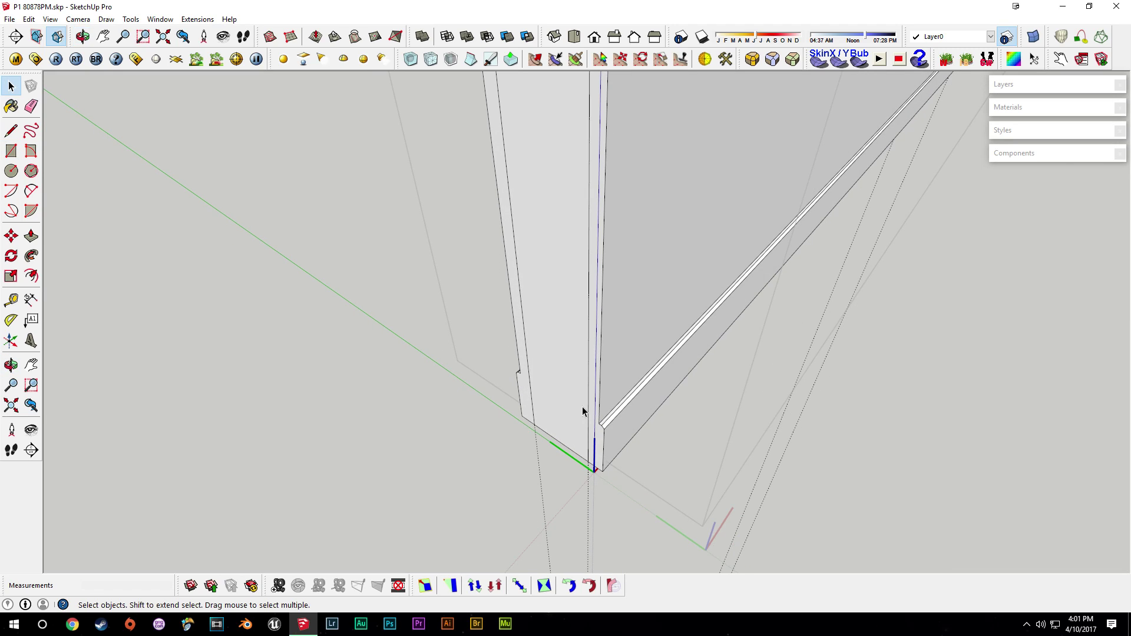
key(p)
click(567, 409)
text(1/)
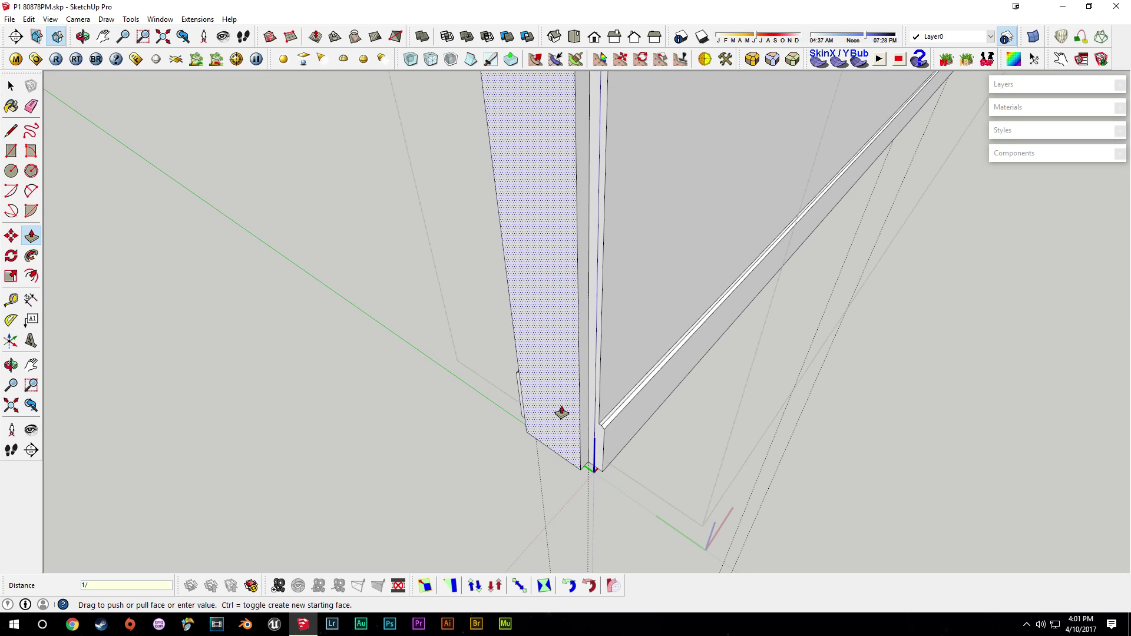
text(8)
key(Return)
double_click(636, 404)
- Draw a vertical line about 1 1/2" long on the door's side face, from the bottom sweep's inner corner down to the bottom edge
middle_drag(609, 480, 620, 380)
scroll(635, 405, up, 2)
key(l)
scroll(621, 407, up, 1)
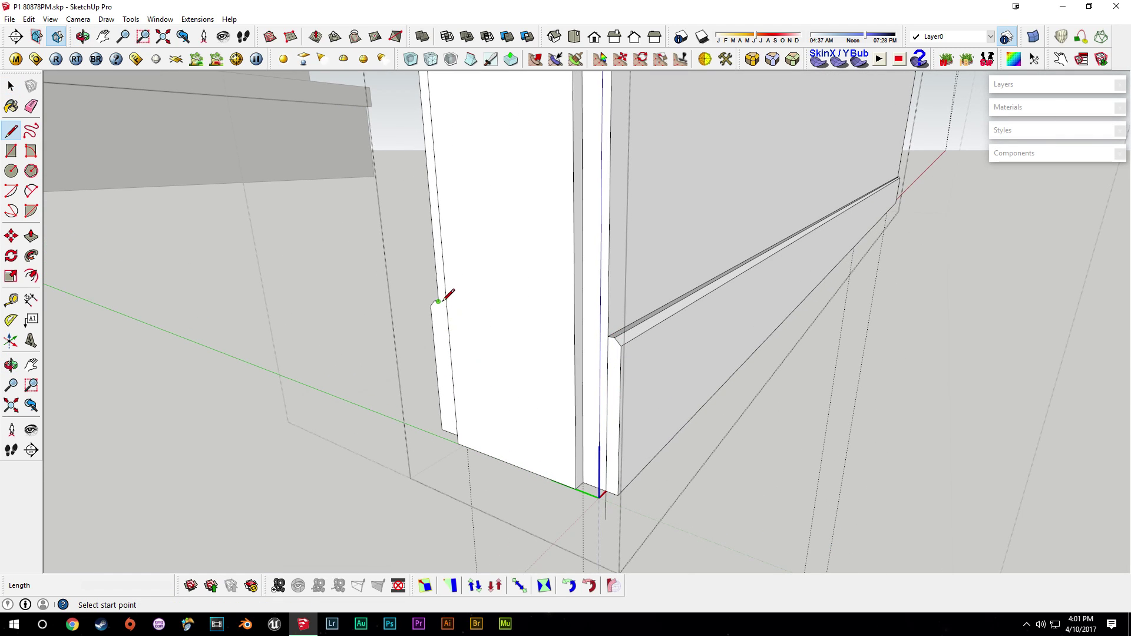
middle_drag(614, 509, 590, 472)
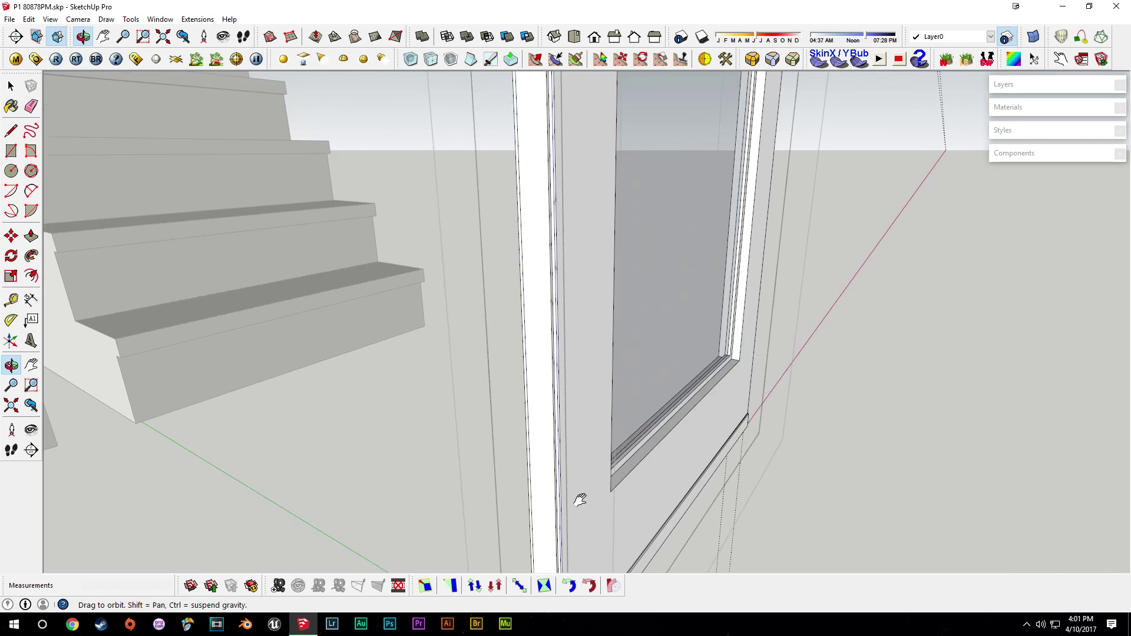
scroll(590, 465, down, 4)
key(e)
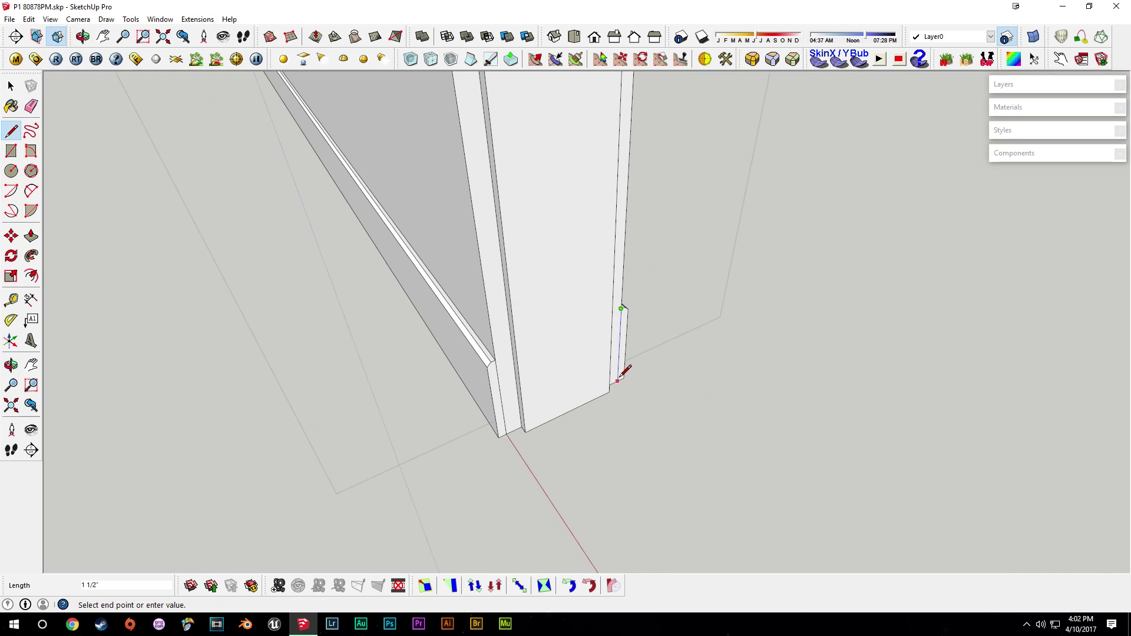
key(space)
- Close the glass entry door component and unhide the last hidden wall
scroll(546, 350, down, 5)
scroll(508, 316, down, 5)
middle_drag(467, 334, 503, 291)
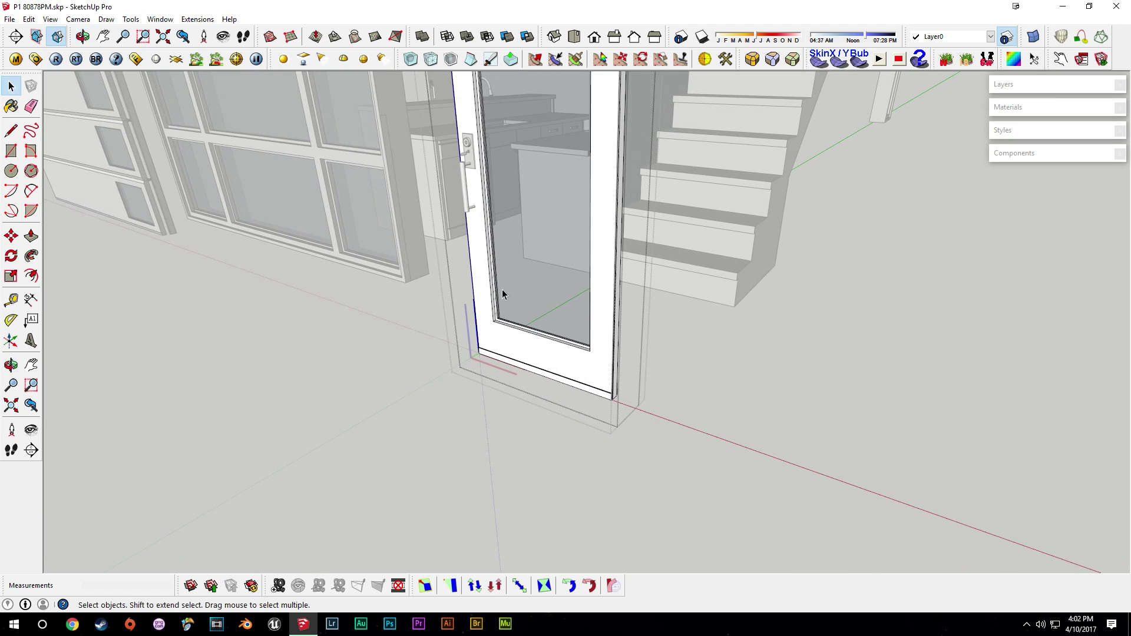
click(195, 316)
click(30, 19)
click(28, 19)
click(26, 19)
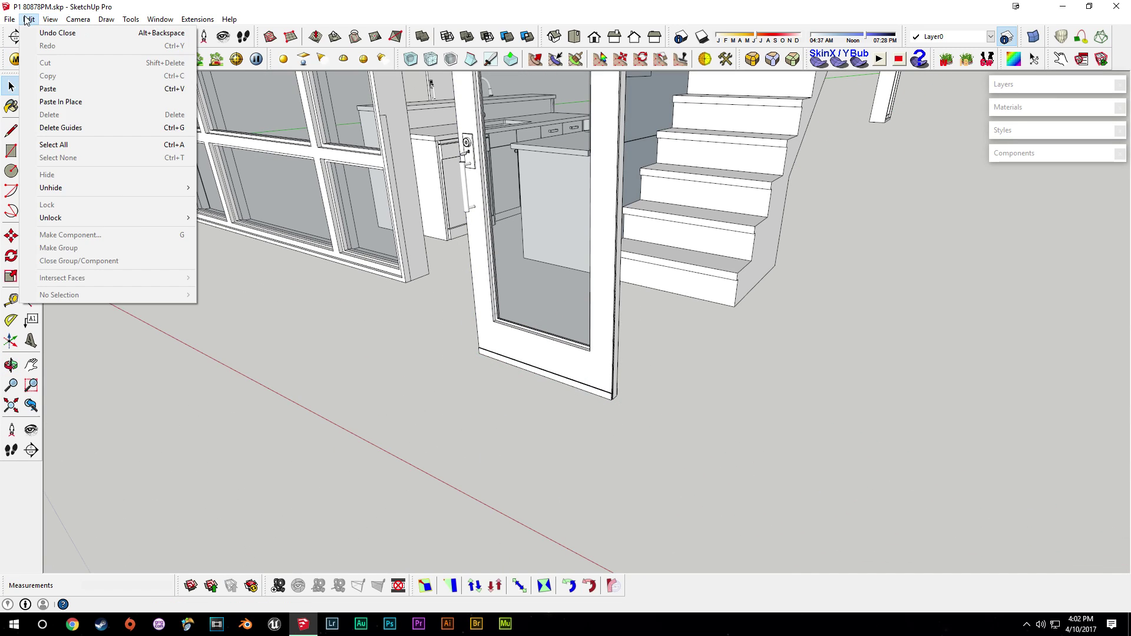
click(220, 202)
- Examine how the glass entry door sits in its wall opening, from the facade and from inside the house
middle_drag(606, 340, 738, 237)
middle_drag(710, 198, 342, 399)
middle_drag(581, 318, 603, 204)
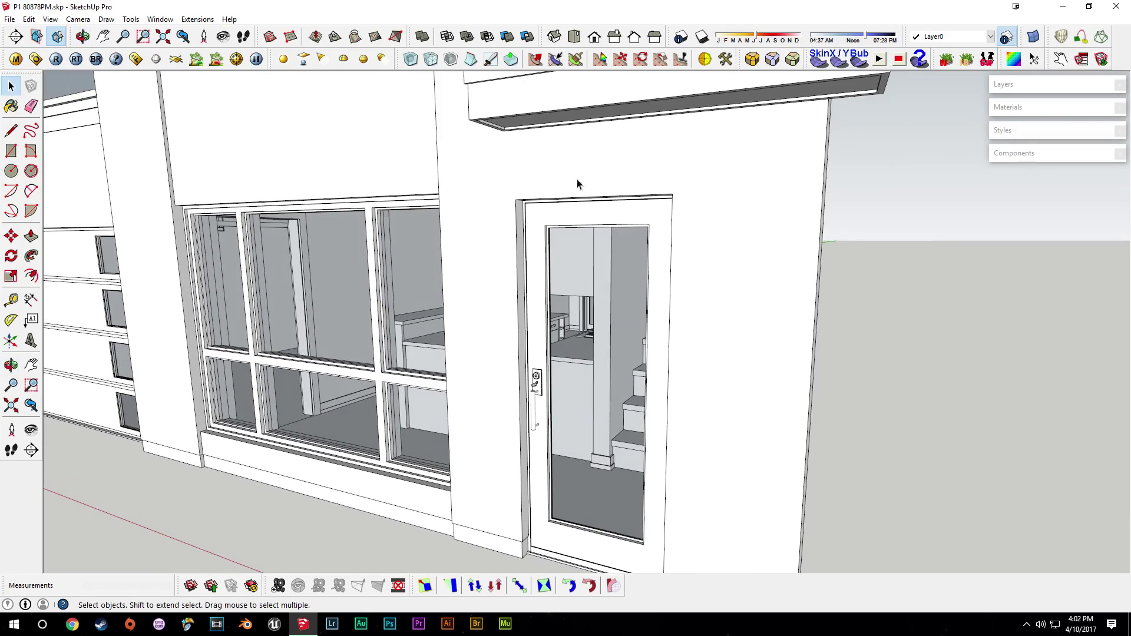
middle_drag(522, 248, 860, 362)
middle_drag(281, 284, 576, 324)
scroll(492, 409, up, 5)
scroll(492, 409, up, 3)
middle_drag(507, 458, 670, 455)
middle_drag(466, 451, 445, 408)
scroll(645, 435, up, 2)
scroll(614, 449, up, 4)
middle_drag(595, 445, 477, 483)
shift+middle_drag(177, 342, 483, 417)
middle_drag(589, 396, 832, 483)
mouse_move(344, 366)
middle_down()
mouse_move(540, 470)
mouse_move(352, 391)
mouse_move(338, 347)
middle_up()
scroll(338, 346, down, 5)
scroll(303, 218, down, 5)
middle_drag(296, 214, 247, 343)
middle_drag(889, 231, 645, 212)
- Finish editing the solid exterior door, close its component and unhide the last hidden wall
click(402, 389)
middle_drag(403, 393, 440, 373)
scroll(600, 437, down, 2)
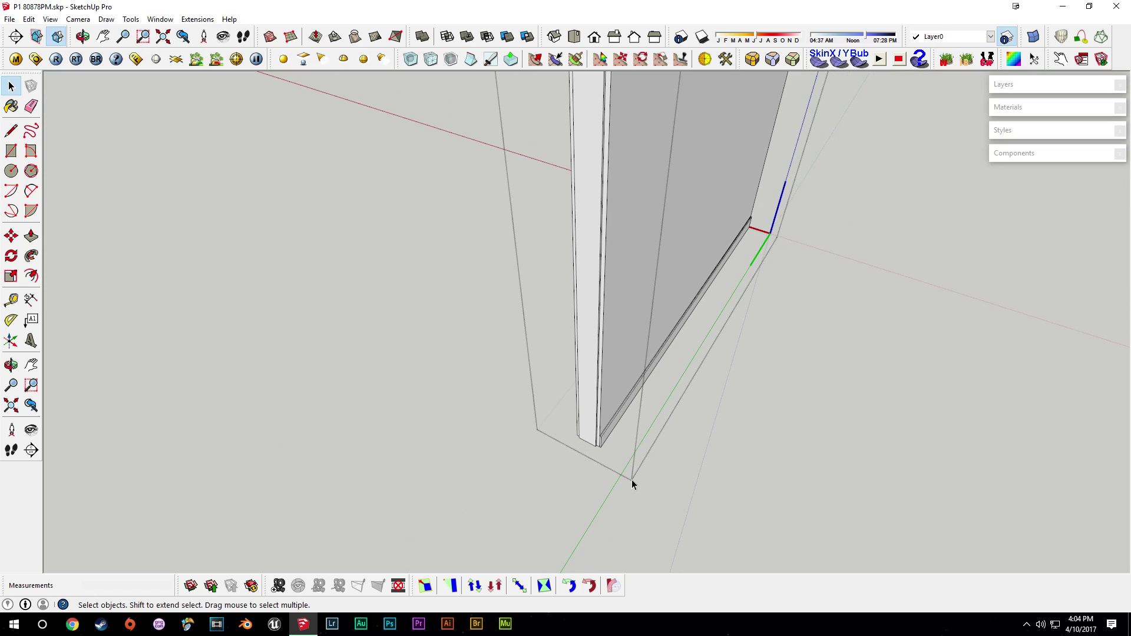
middle_drag(730, 441, 599, 405)
scroll(660, 371, down, 5)
middle_drag(681, 327, 575, 344)
click(28, 20)
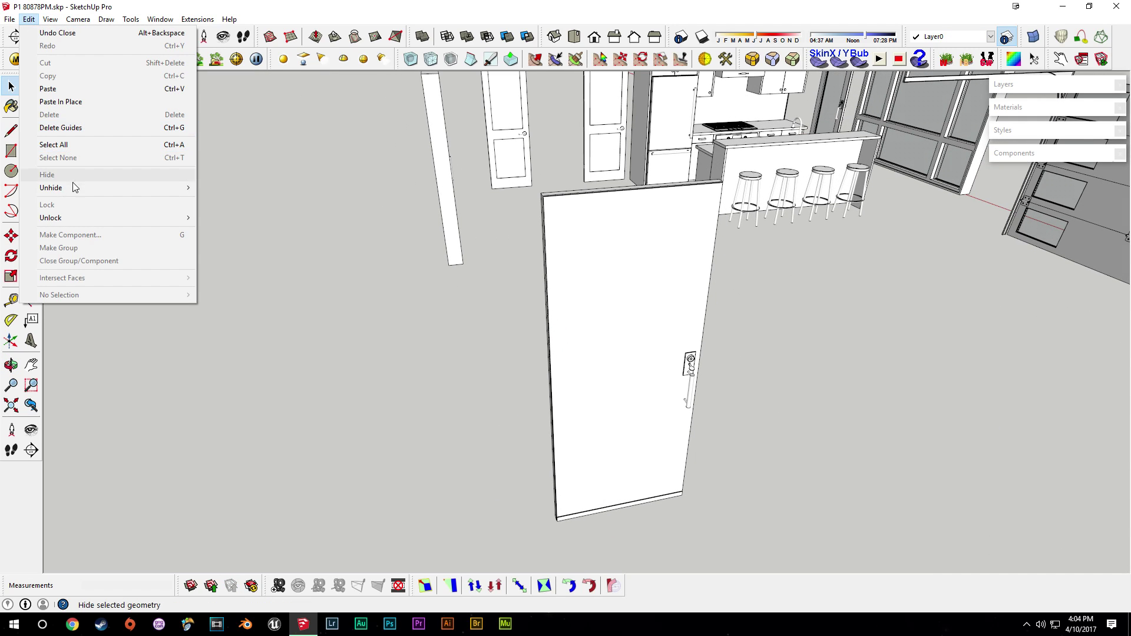
click(75, 188)
click(222, 201)
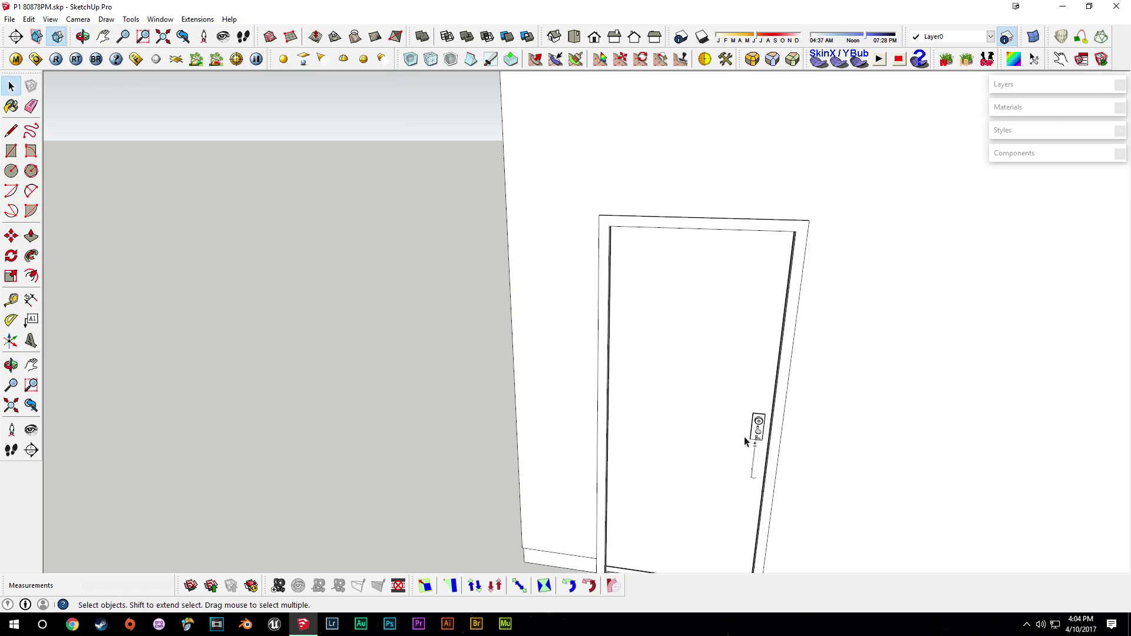
- Make the hinge modelled beside the glass entry door a component named Door Hinge
middle_drag(745, 438, 569, 287)
scroll(769, 418, down, 6)
middle_drag(768, 415, 530, 330)
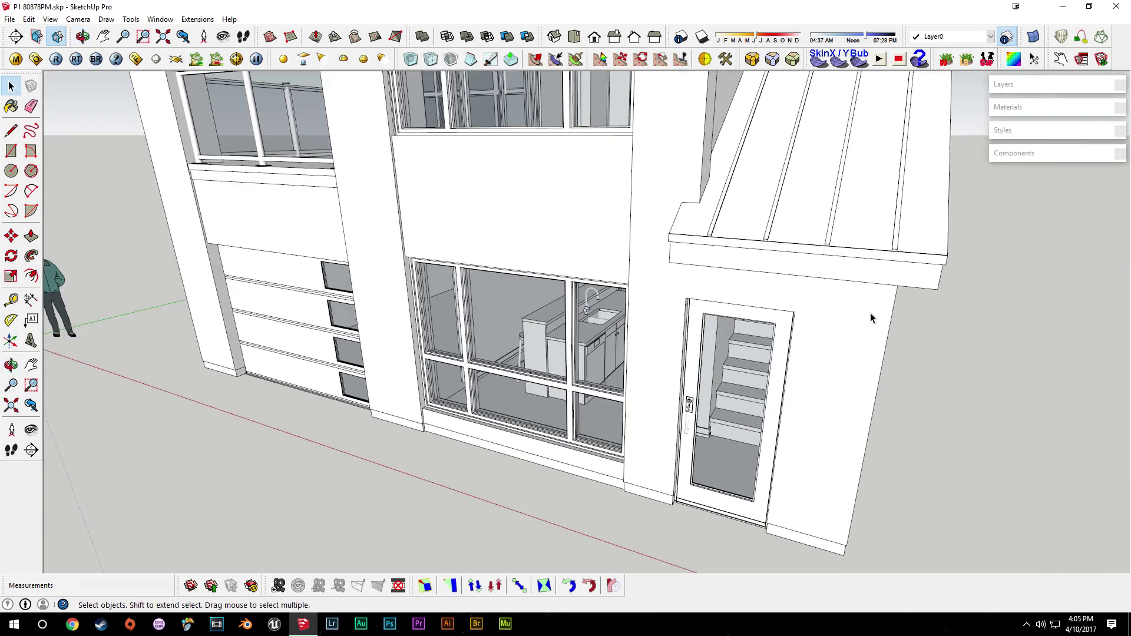
scroll(808, 377, up, 8)
middle_drag(800, 369, 729, 432)
middle_drag(571, 85, 754, 153)
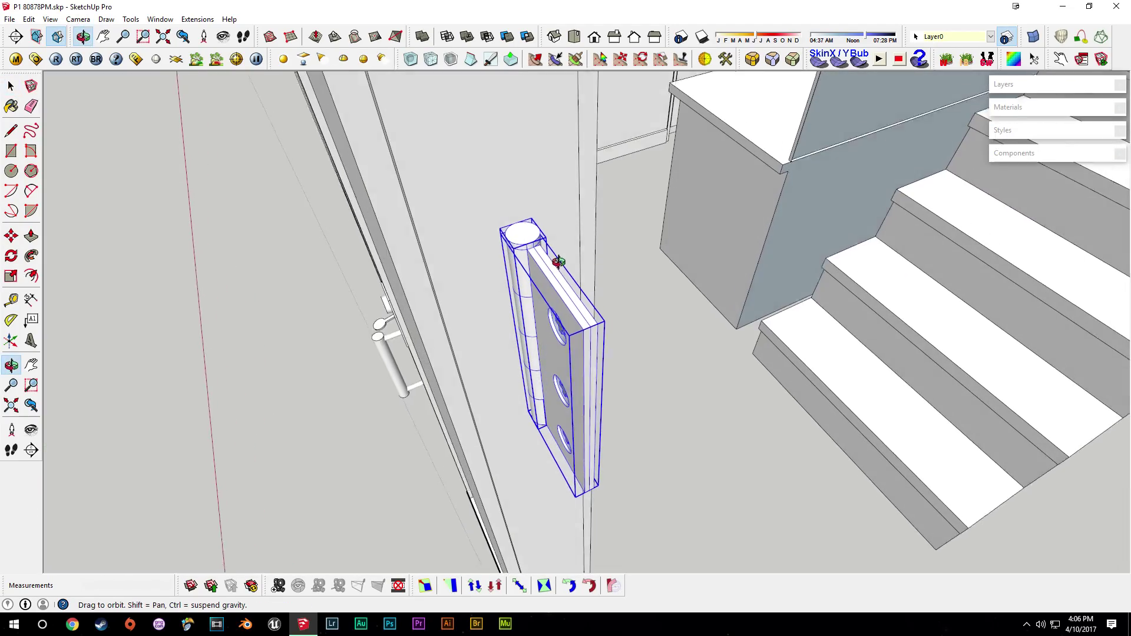
middle_drag(554, 250, 546, 386)
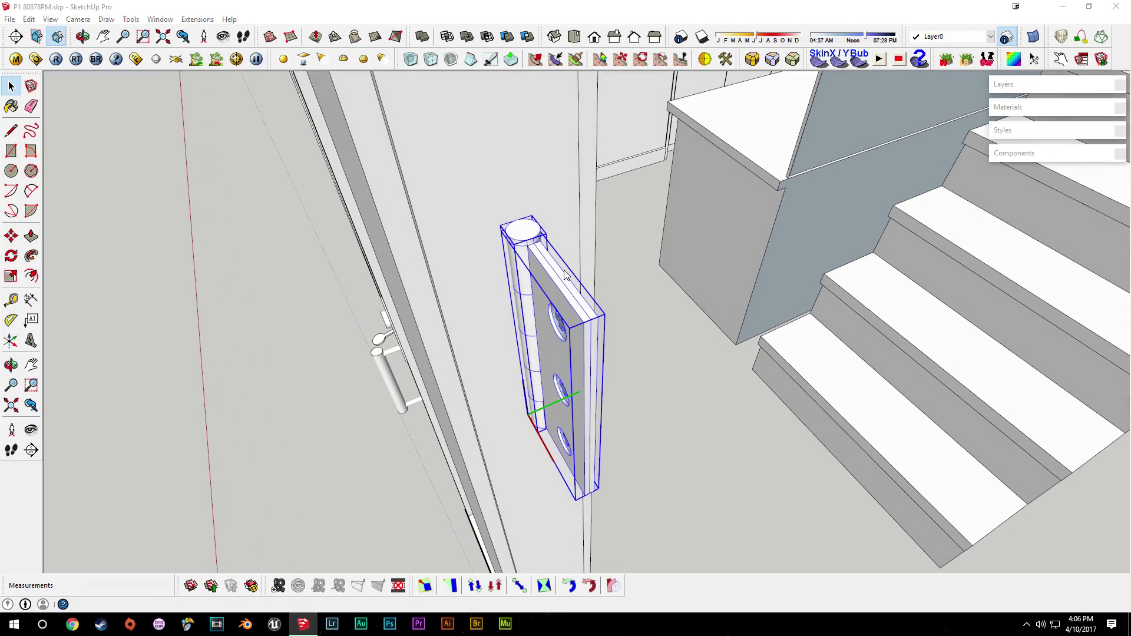
key(g)
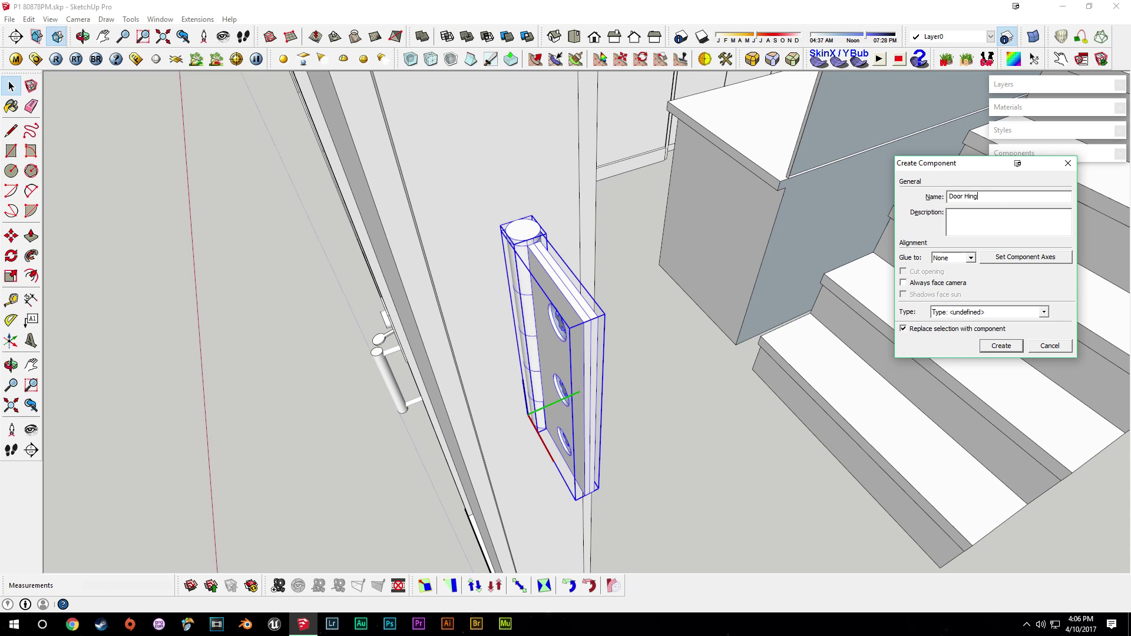
key(Return)
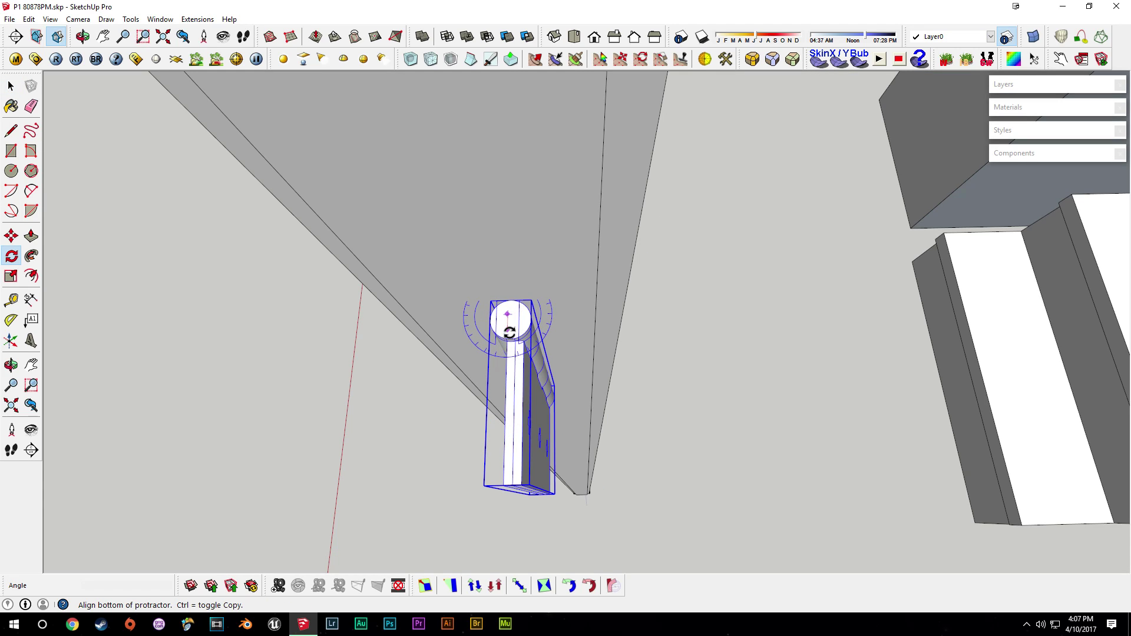
- Rotate the hinge component 90 degrees about the centre of its pin
click(509, 334)
key(space)
key(q)
scroll(511, 318, up, 2)
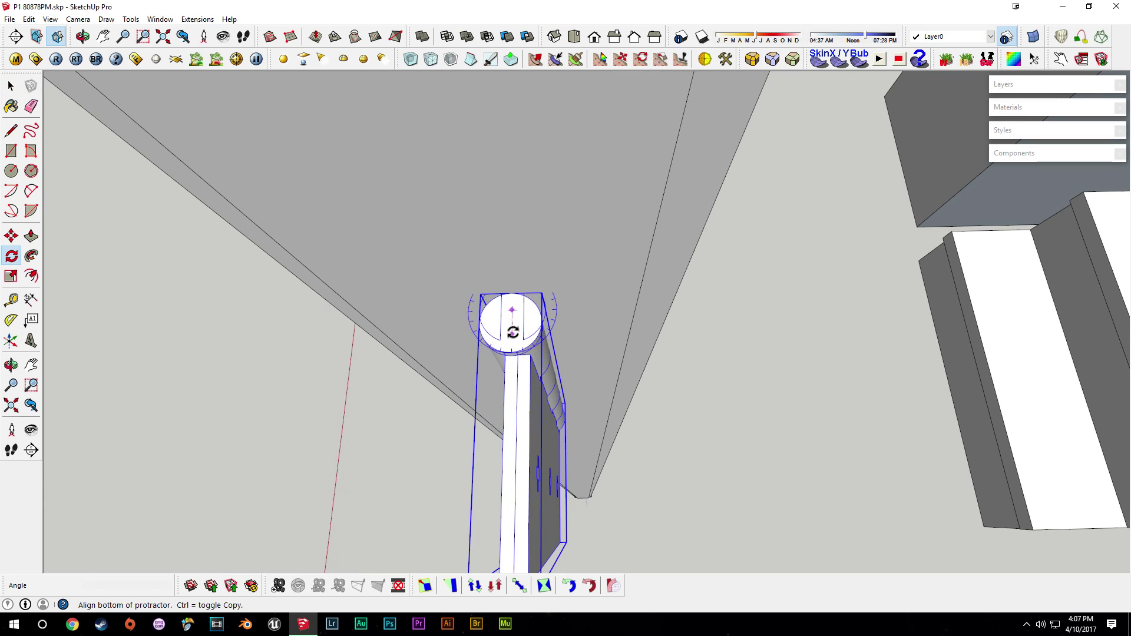
click(513, 333)
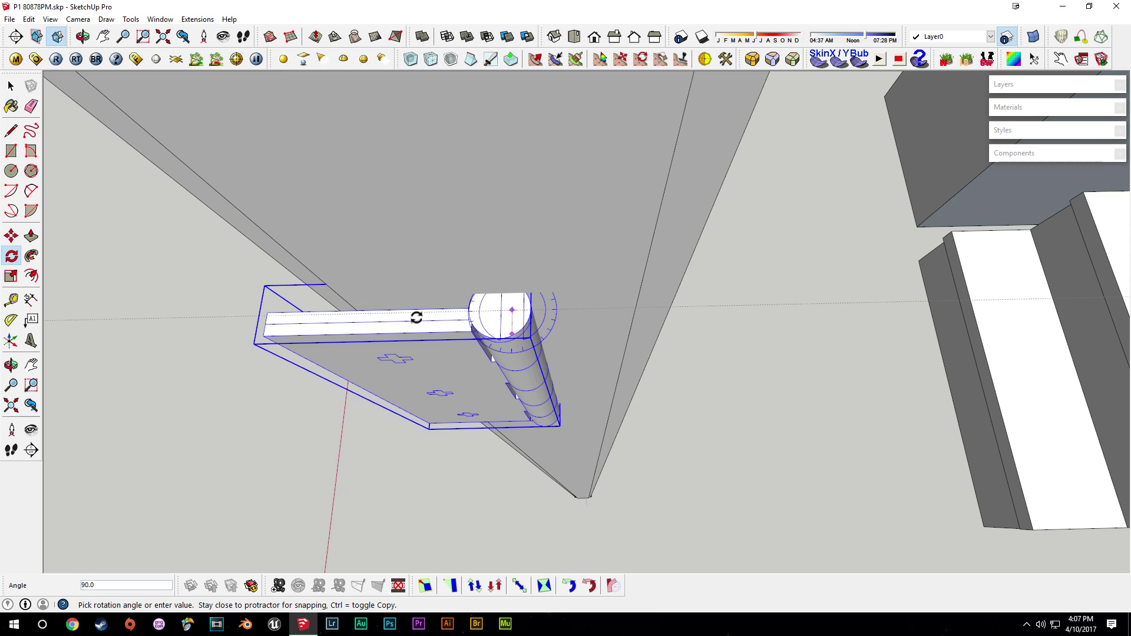
click(416, 318)
key(space)
- Move the hinge by its leaf corner onto the narrow side face of the glass entry door
scroll(465, 343, down, 3)
middle_drag(465, 344, 543, 345)
key(m)
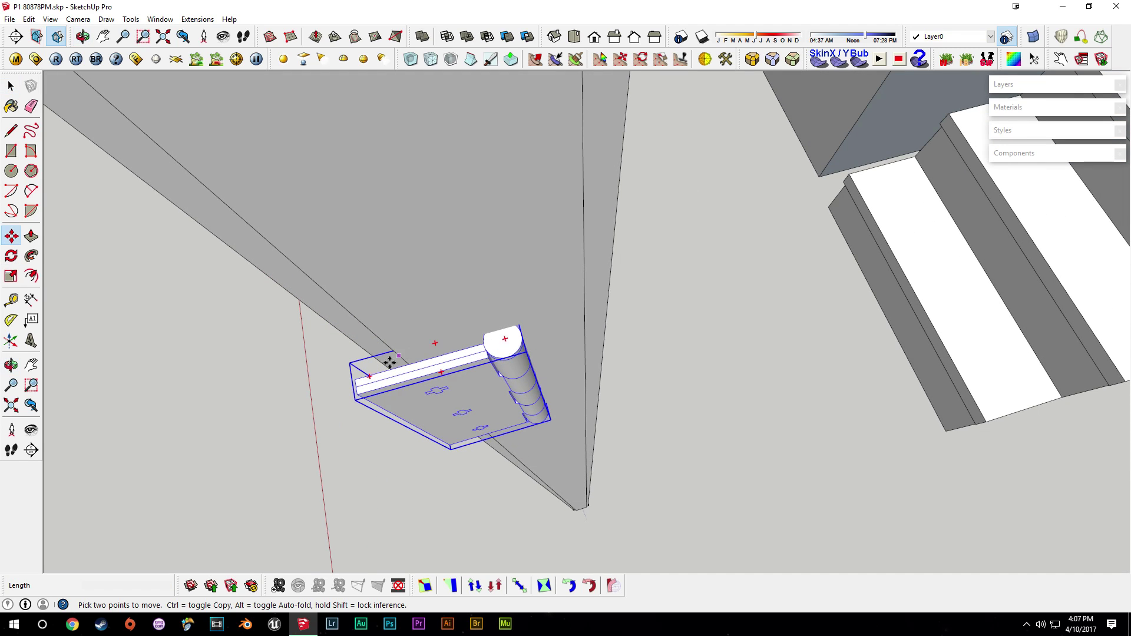
click(354, 377)
middle_drag(586, 263, 407, 222)
scroll(536, 310, down, 4)
scroll(536, 328, down, 2)
click(442, 306)
middle_drag(521, 304, 487, 277)
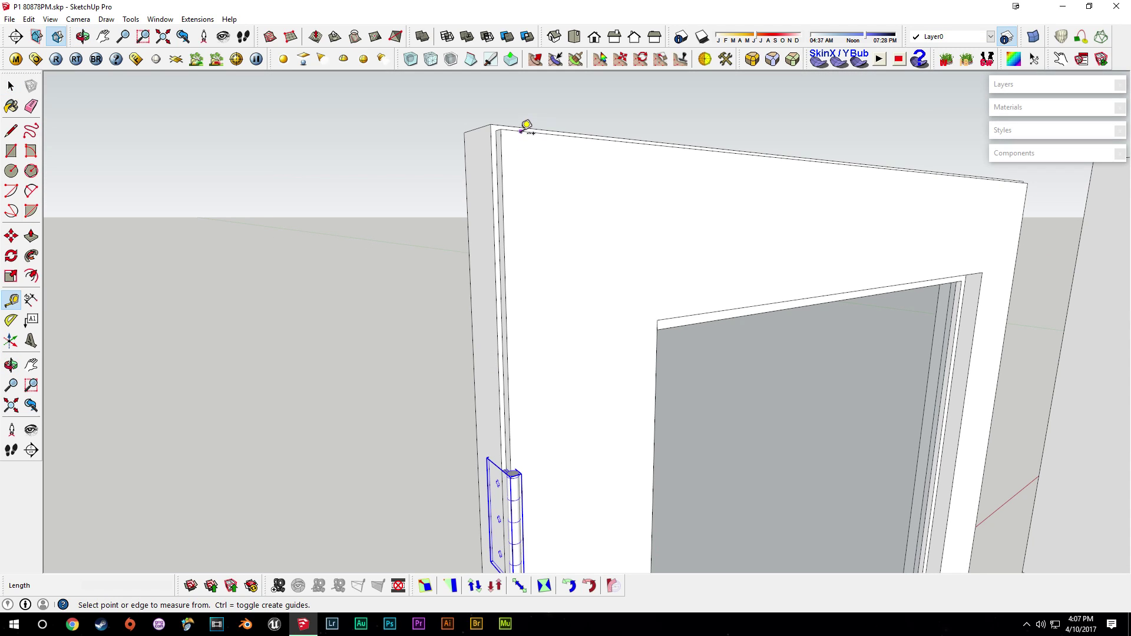
- Add a horizontal guide below the door's top edge, centre the hinge on it and shift the hinge 1/4 inch
scroll(529, 202, down, 2)
middle_drag(538, 222, 548, 240)
scroll(544, 329, up, 3)
key(space)
scroll(544, 330, up, 3)
middle_drag(549, 351, 523, 250)
key(m)
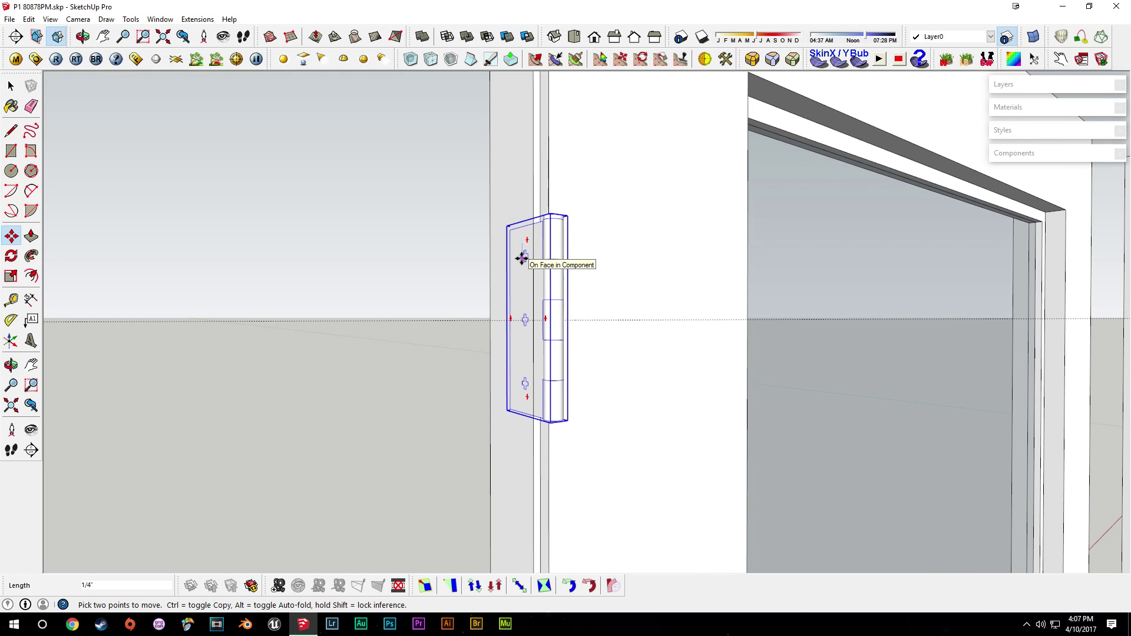
key(space)
scroll(558, 316, down, 5)
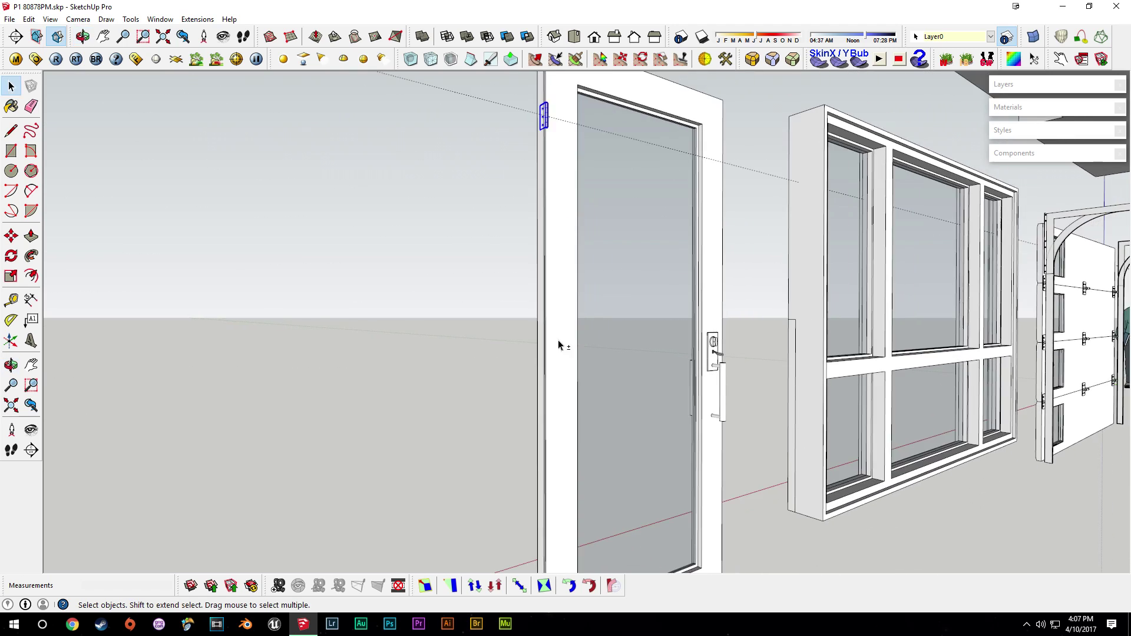
- Place a horizontal guide above the bottom edge of the glass entry door for the lower hinge
middle_drag(559, 346, 591, 206)
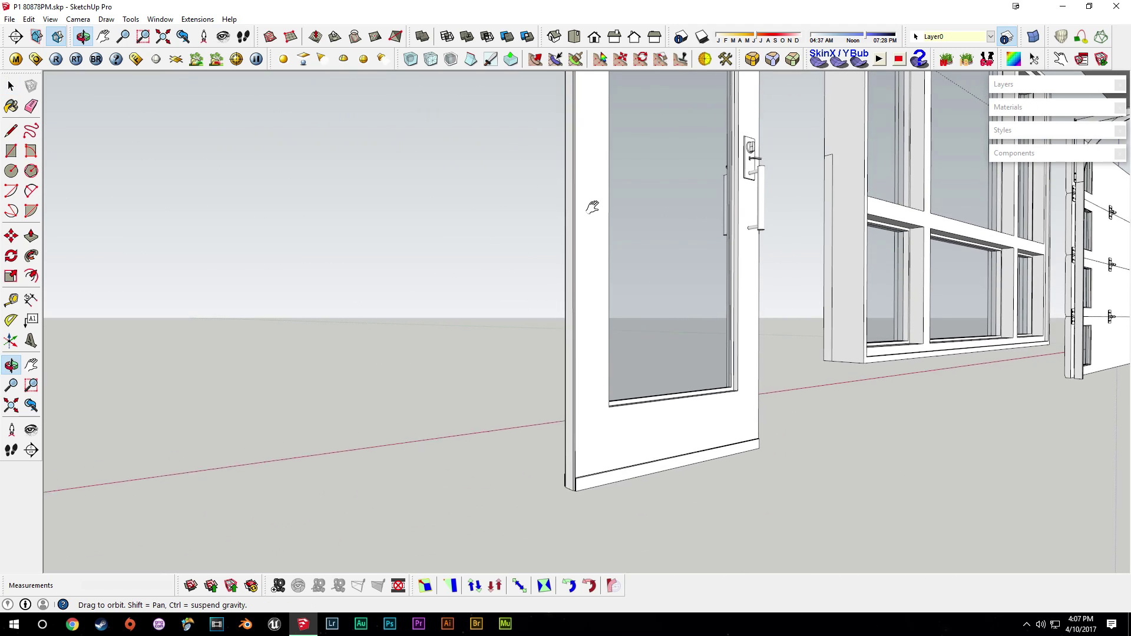
scroll(603, 479, up, 3)
key(t)
scroll(547, 506, up, 2)
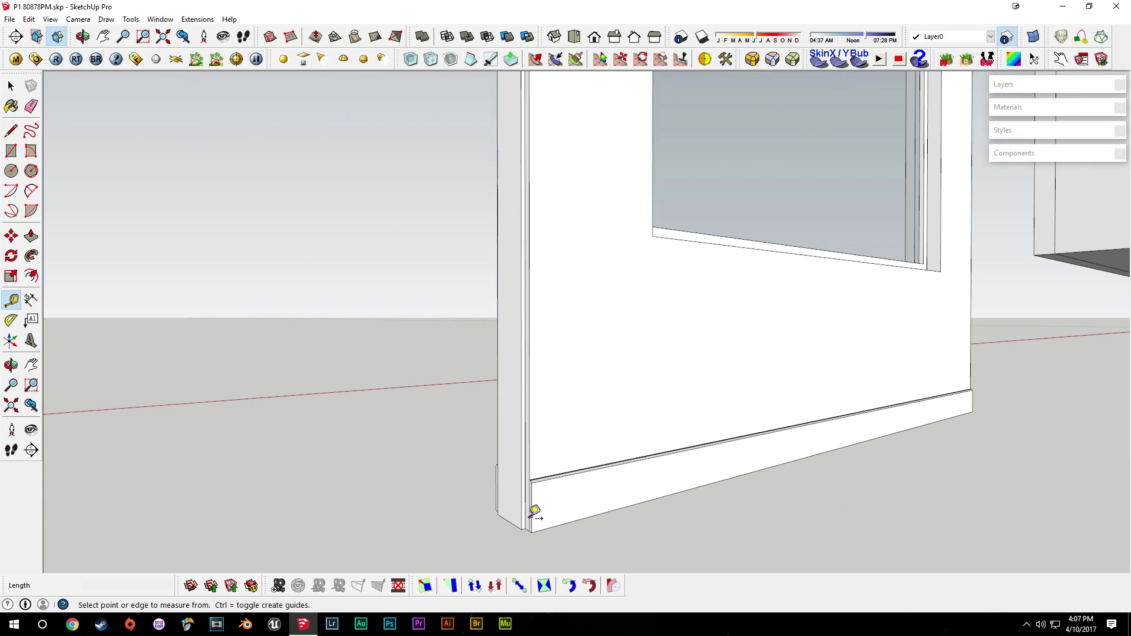
scroll(545, 468, up, 1)
scroll(525, 540, up, 4)
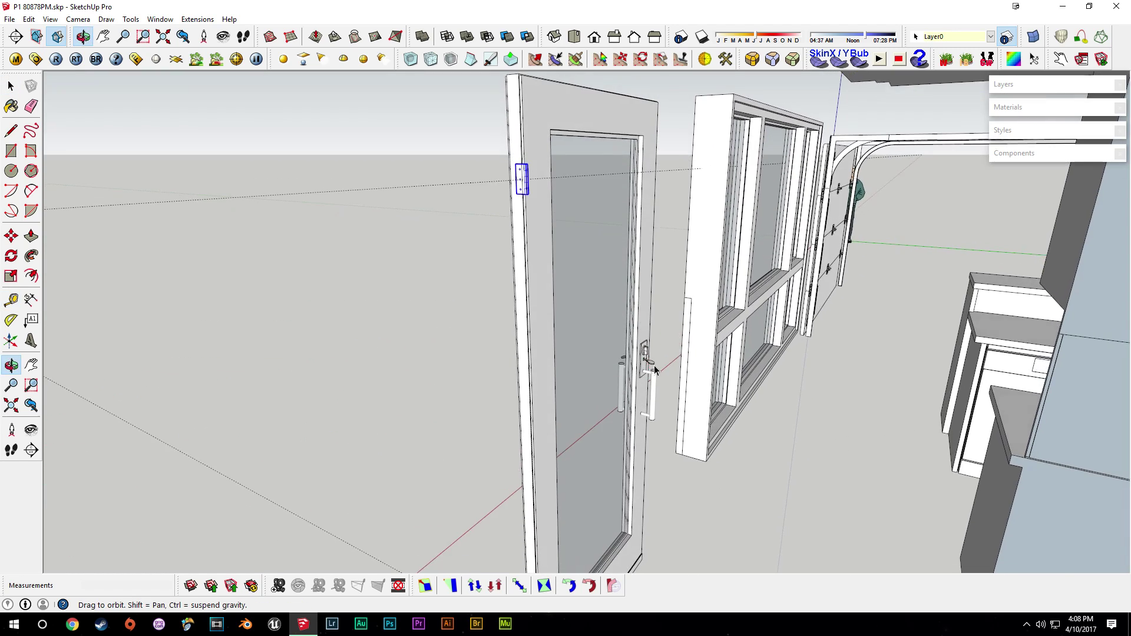
- Place another horizontal guide at the mid-height of the glass entry door for the middle hinge
middle_drag(552, 170, 548, 222)
scroll(526, 112, up, 3)
key(t)
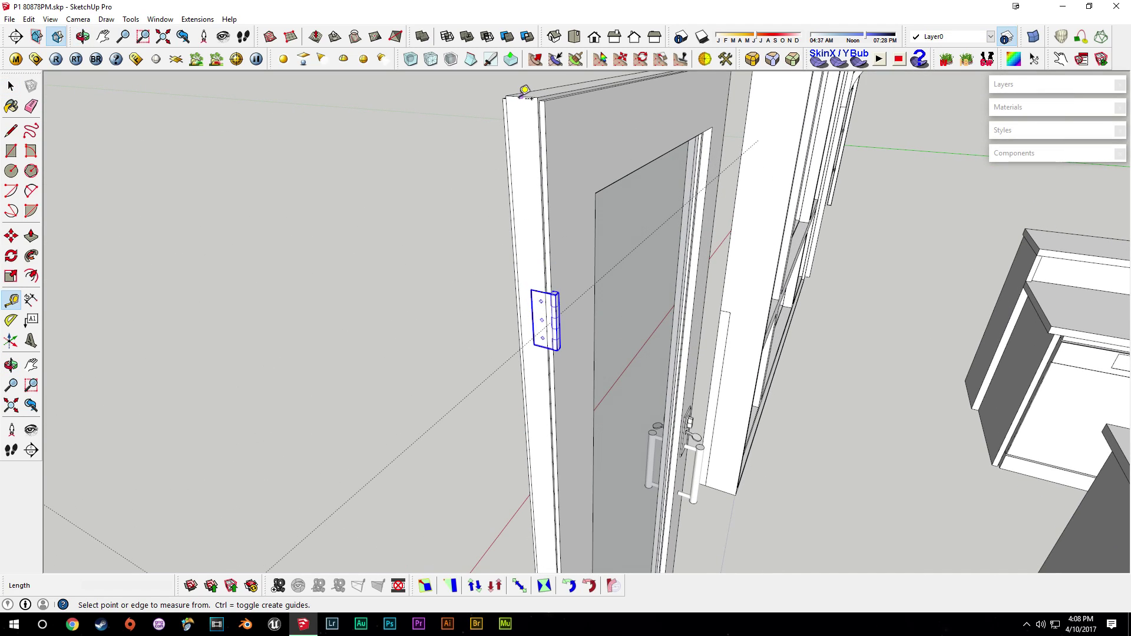
middle_drag(528, 407, 556, 344)
middle_drag(555, 258, 561, 554)
middle_drag(584, 482, 517, 267)
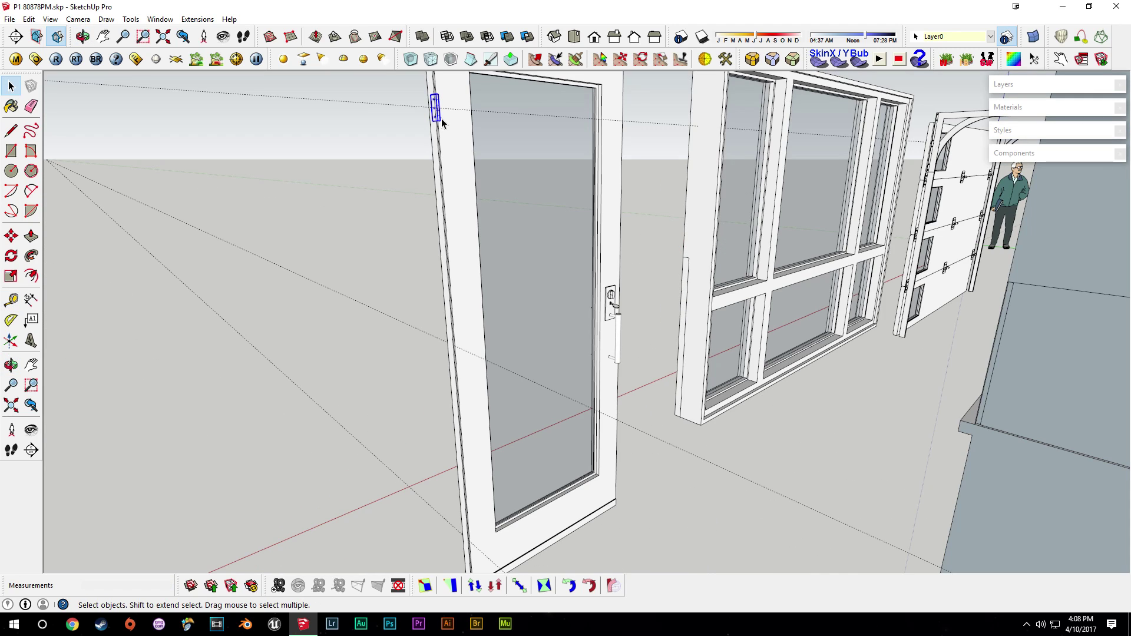
- Copy the hinge down the door's narrow side face to the lower and middle guides
scroll(439, 121, up, 1)
key(m)
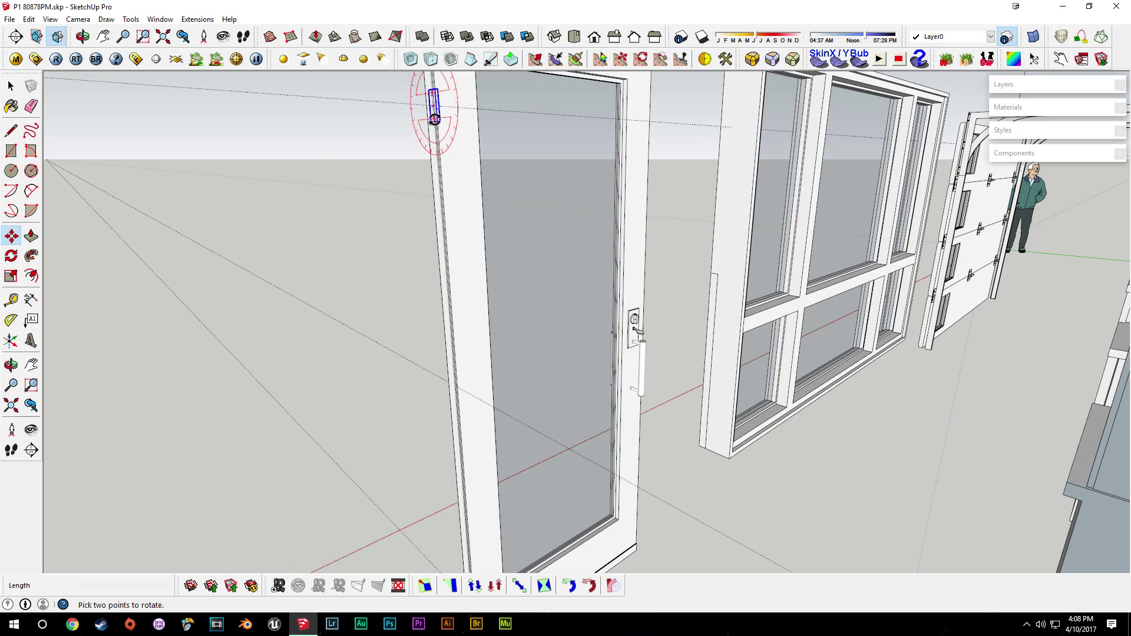
scroll(455, 371, up, 5)
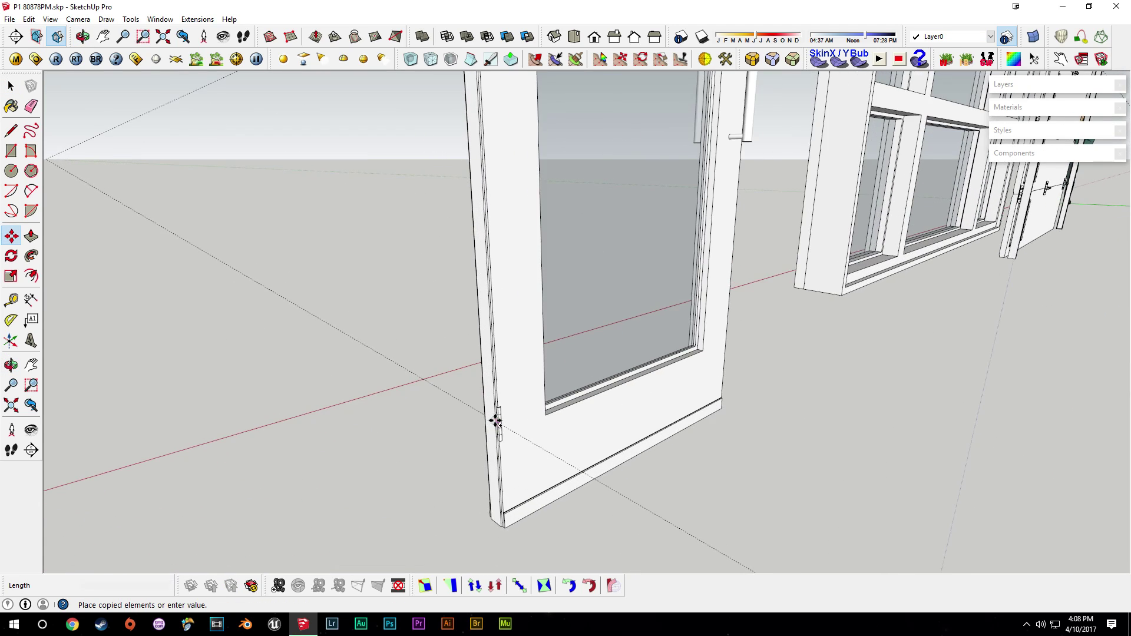
scroll(498, 415, up, 3)
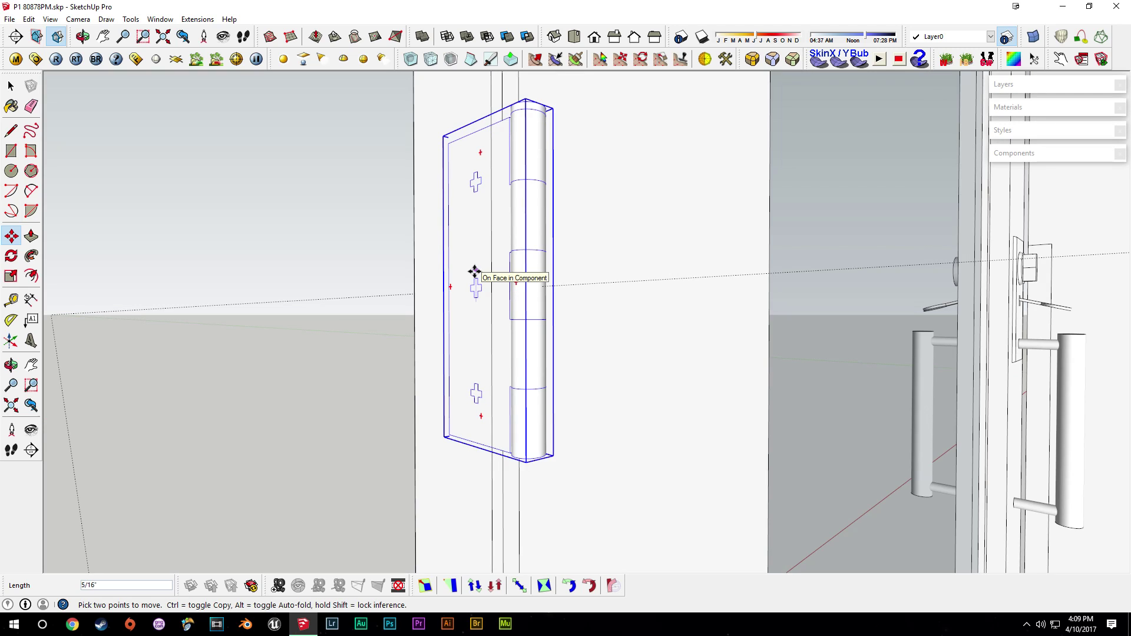
middle_drag(474, 275, 467, 295)
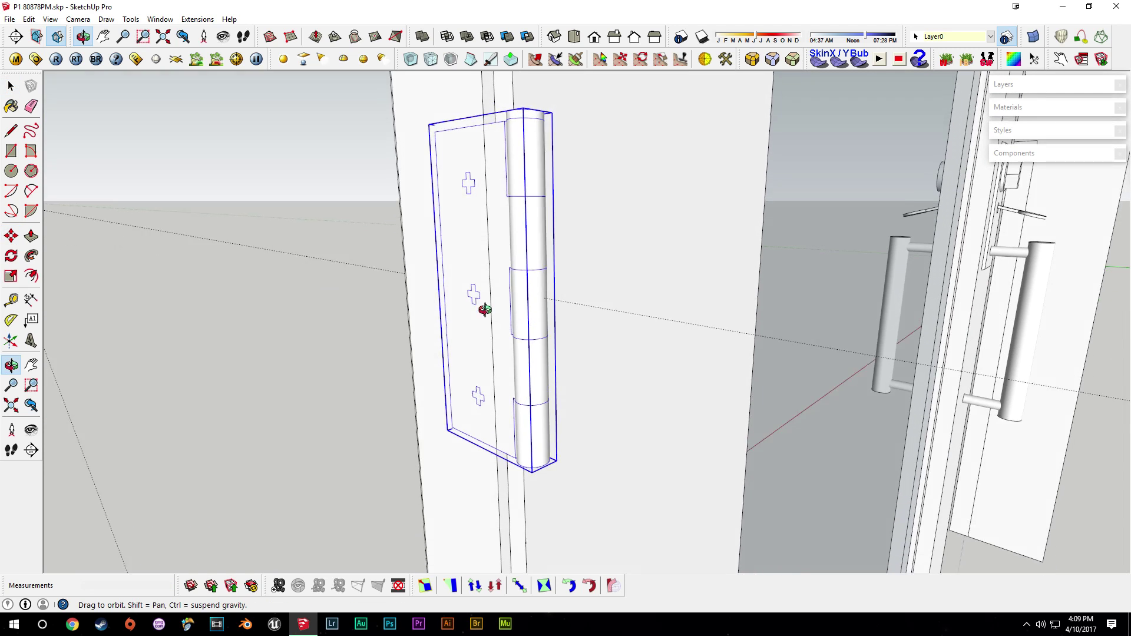
- Unhide the last hidden walls around the glass entry door and check the upper hinge against the door frame
click(28, 19)
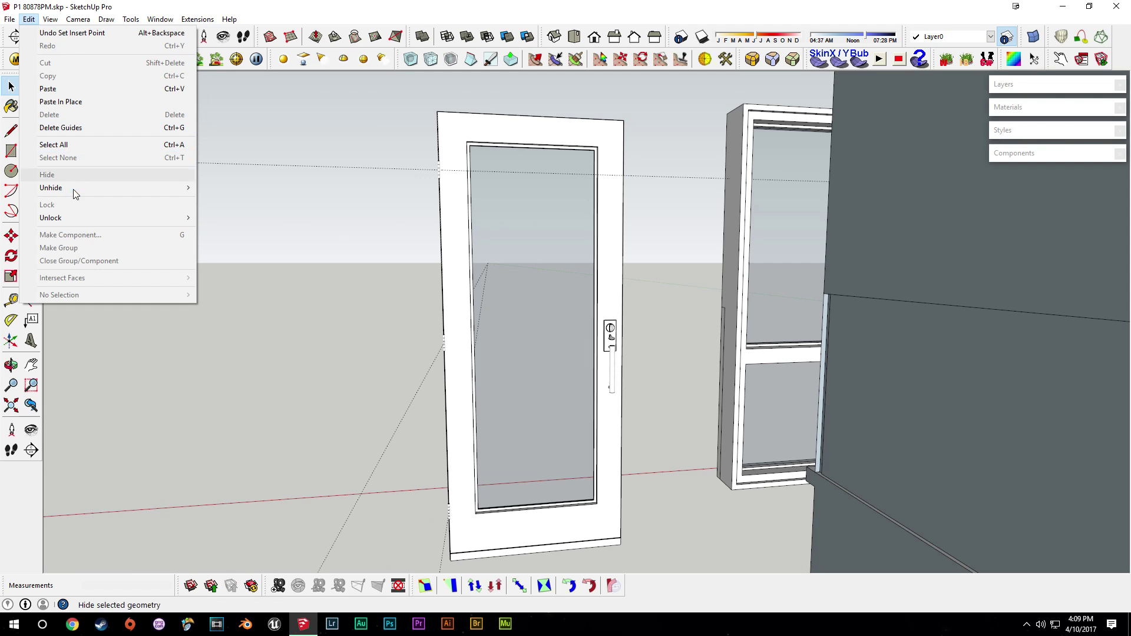
click(260, 201)
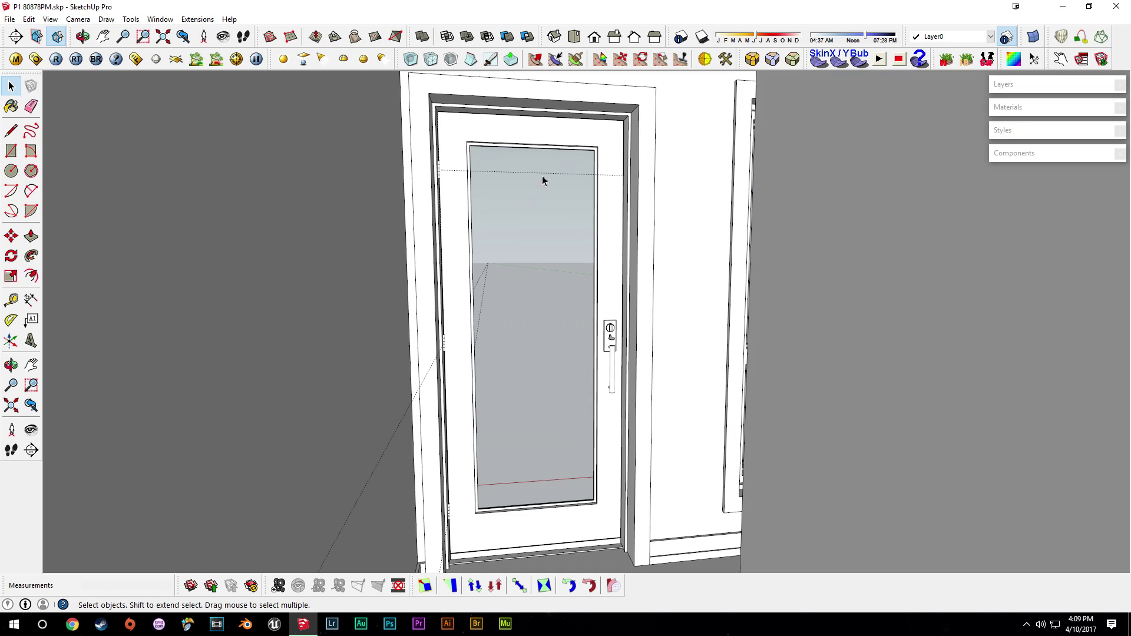
scroll(438, 199, up, 5)
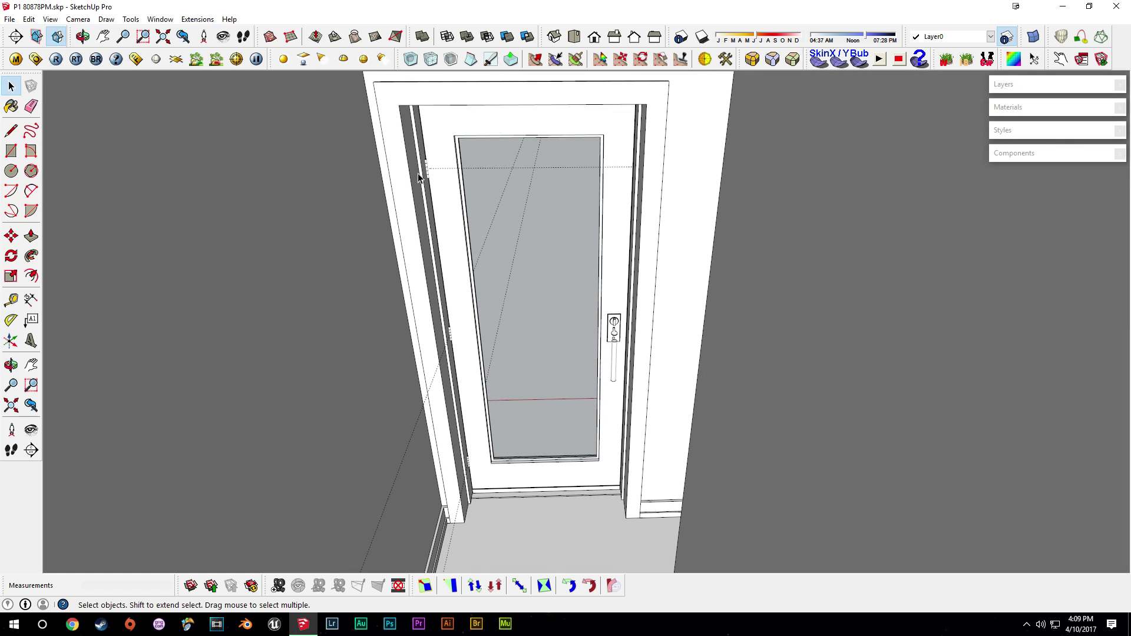
scroll(436, 164, up, 6)
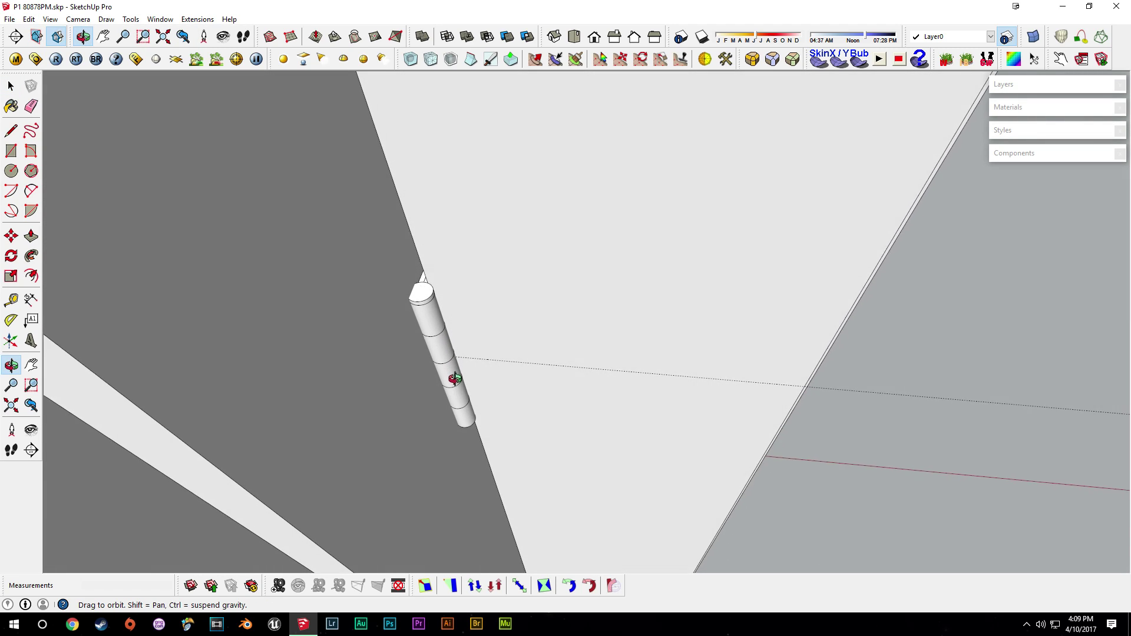
scroll(406, 305, up, 3)
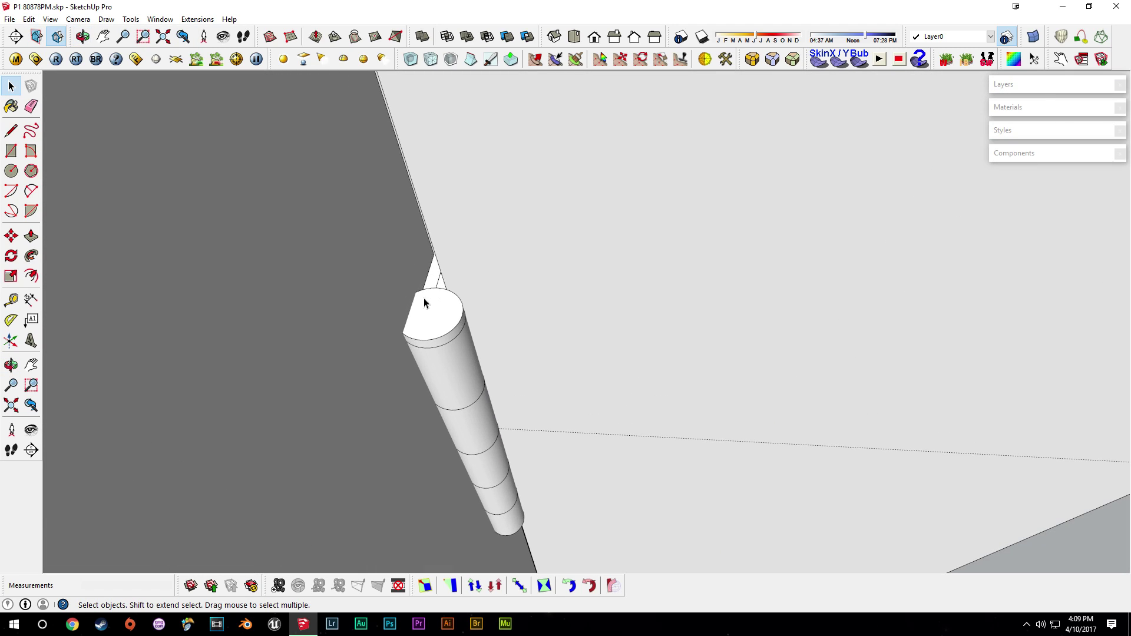
middle_drag(411, 281, 359, 227)
scroll(420, 271, down, 5)
- Select the entry door with its frame, hinges and guides and move them 3 inches along the green axis
middle_drag(420, 271, 540, 302)
scroll(532, 361, down, 4)
scroll(540, 302, down, 3)
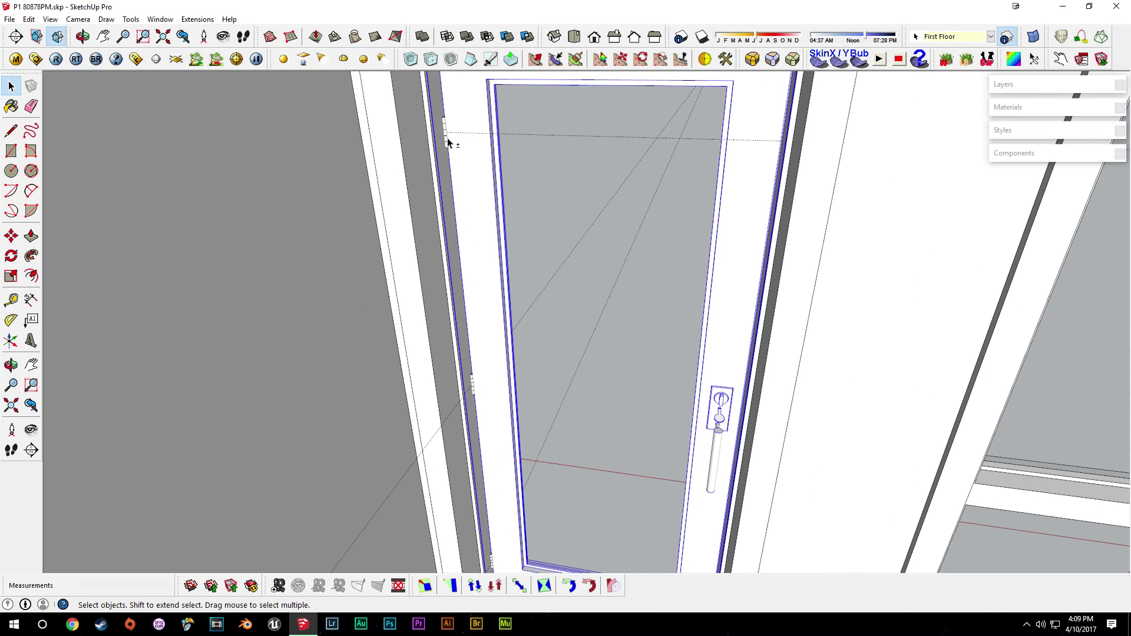
middle_drag(473, 382, 483, 424)
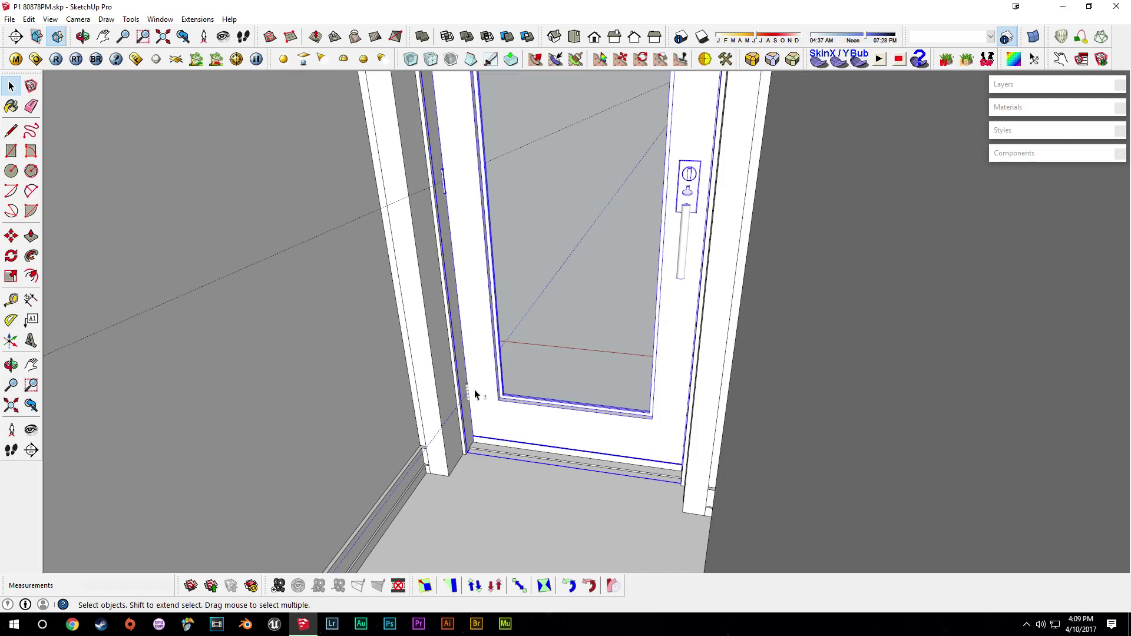
scroll(475, 393, up, 3)
middle_drag(560, 335, 462, 327)
shift+middle_drag(887, 344, 590, 377)
middle_drag(590, 377, 516, 415)
scroll(505, 397, up, 4)
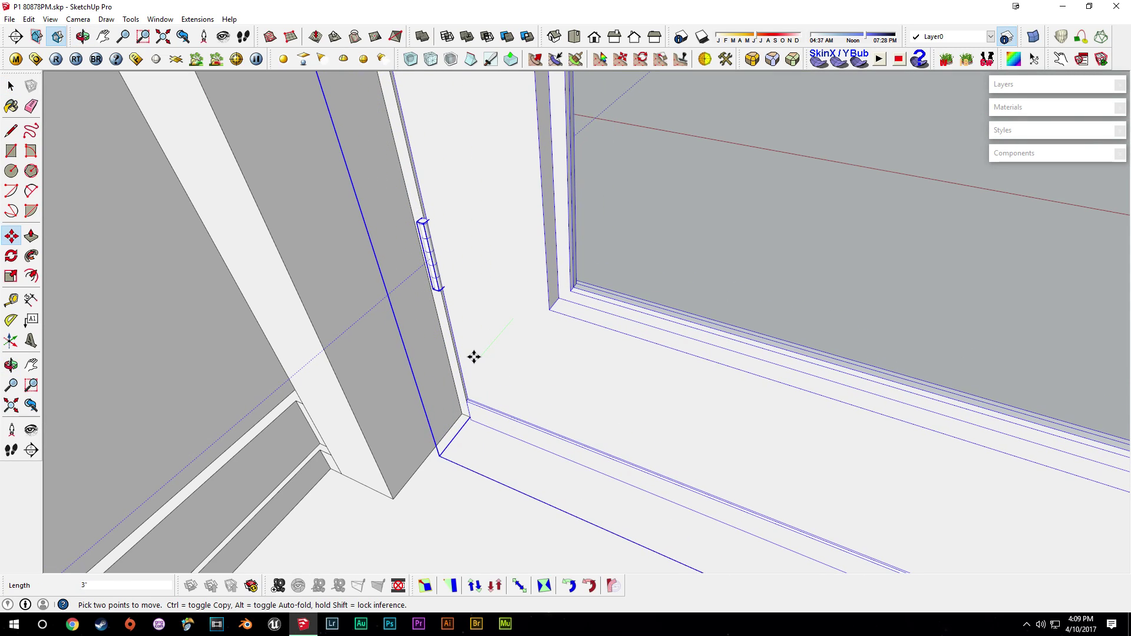
middle_drag(476, 355, 473, 354)
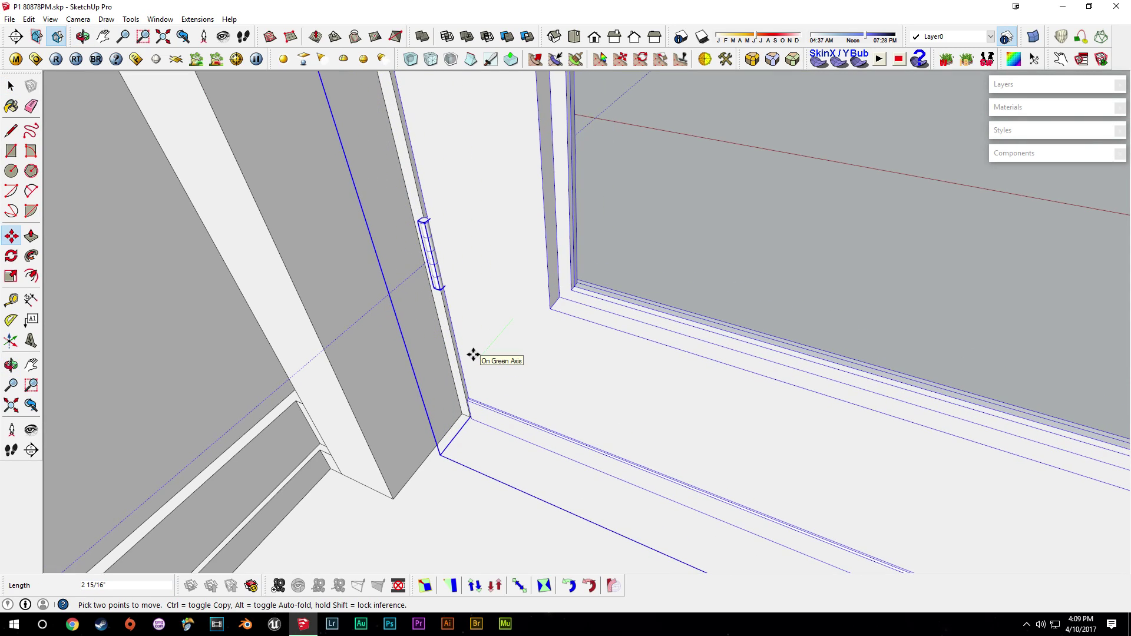
text(3)
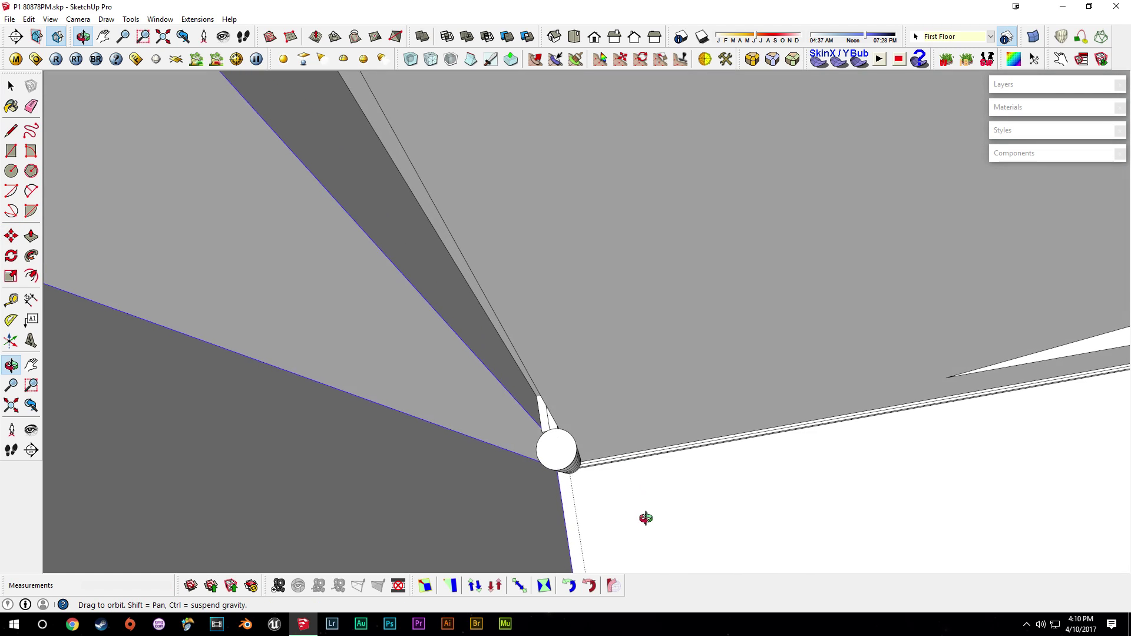
- Examine how the hinges and the entry door sit against the frame and the surrounding wall
shift+middle_drag(646, 518, 540, 422)
scroll(541, 422, down, 4)
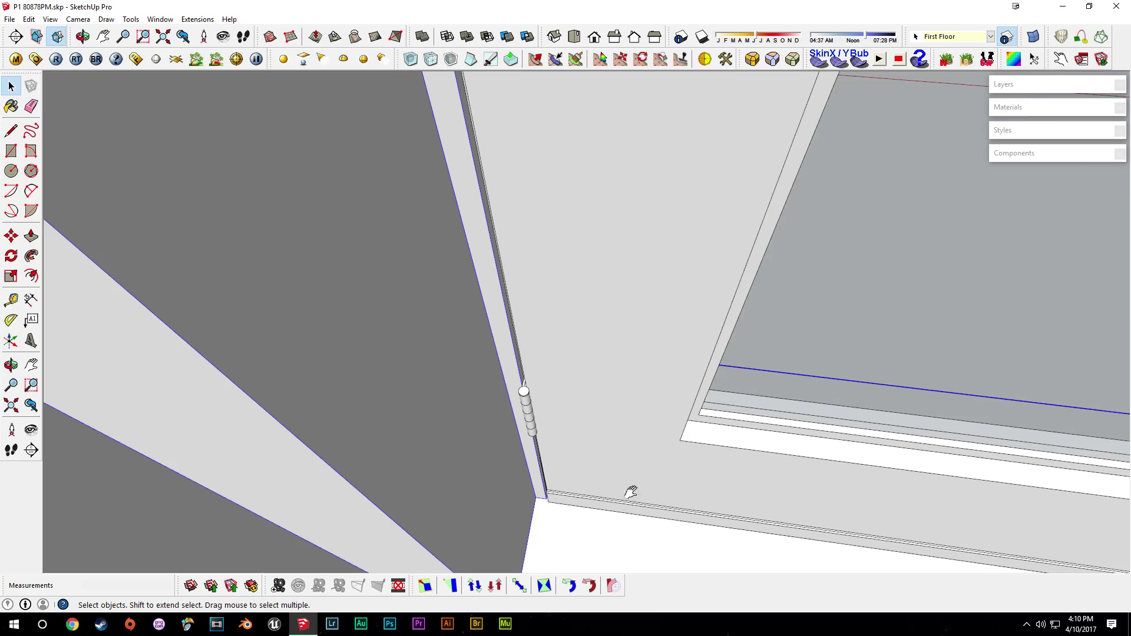
shift+middle_drag(636, 498, 543, 427)
scroll(543, 427, down, 4)
shift+middle_drag(752, 498, 684, 465)
middle_drag(675, 424, 399, 280)
scroll(399, 280, down, 2)
- Measure the offset from the wall face to the edge of the raised strip on the entry door's threshold
scroll(399, 280, up, 7)
mouse_move(656, 275)
middle_down()
mouse_move(624, 260)
mouse_move(704, 353)
middle_up()
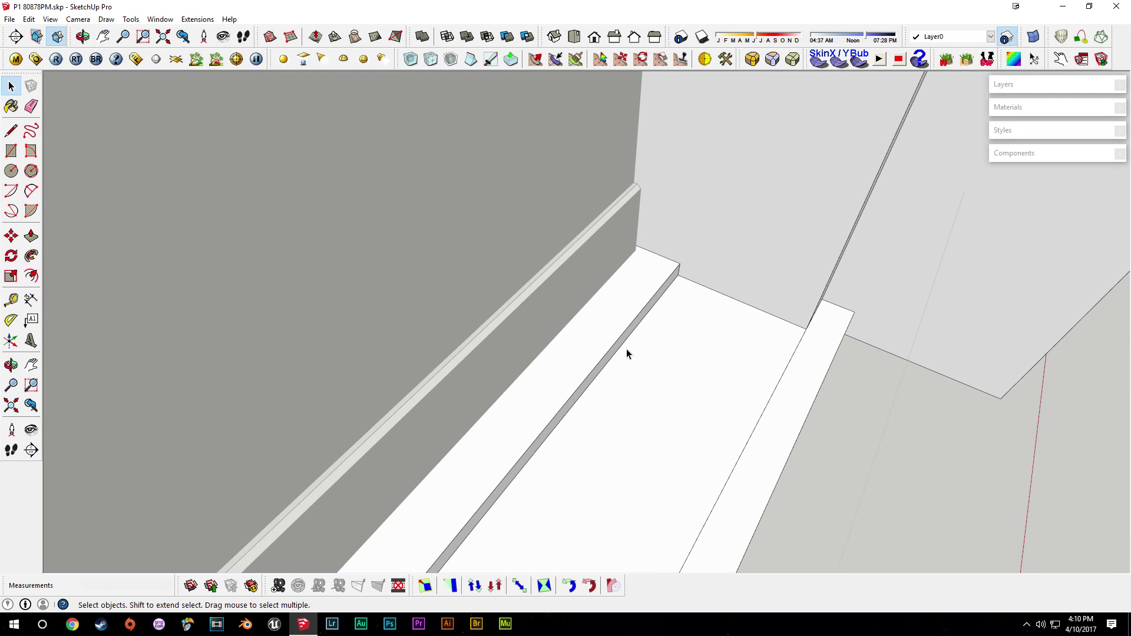
middle_drag(532, 261, 698, 277)
middle_drag(659, 323, 559, 356)
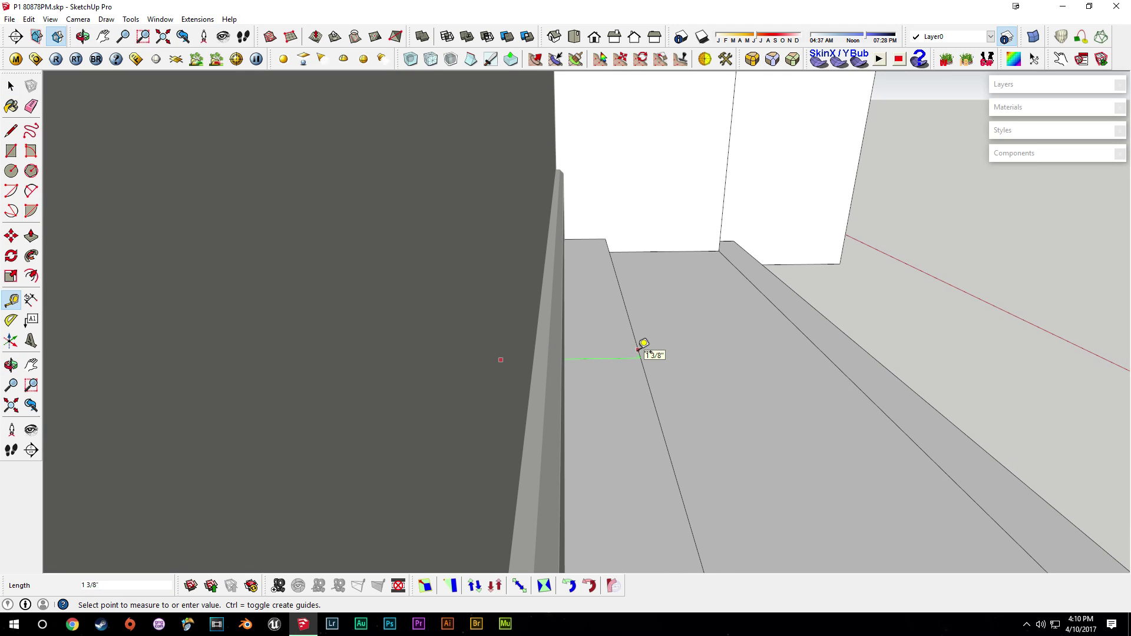
key(space)
- Push the side face of the raised threshold strip back until it is flush with the wall face
mouse_move(640, 354)
middle_down()
mouse_move(628, 354)
mouse_move(647, 356)
middle_up()
click(450, 342)
key(p)
middle_drag(534, 321, 677, 366)
click(613, 268)
click(677, 366)
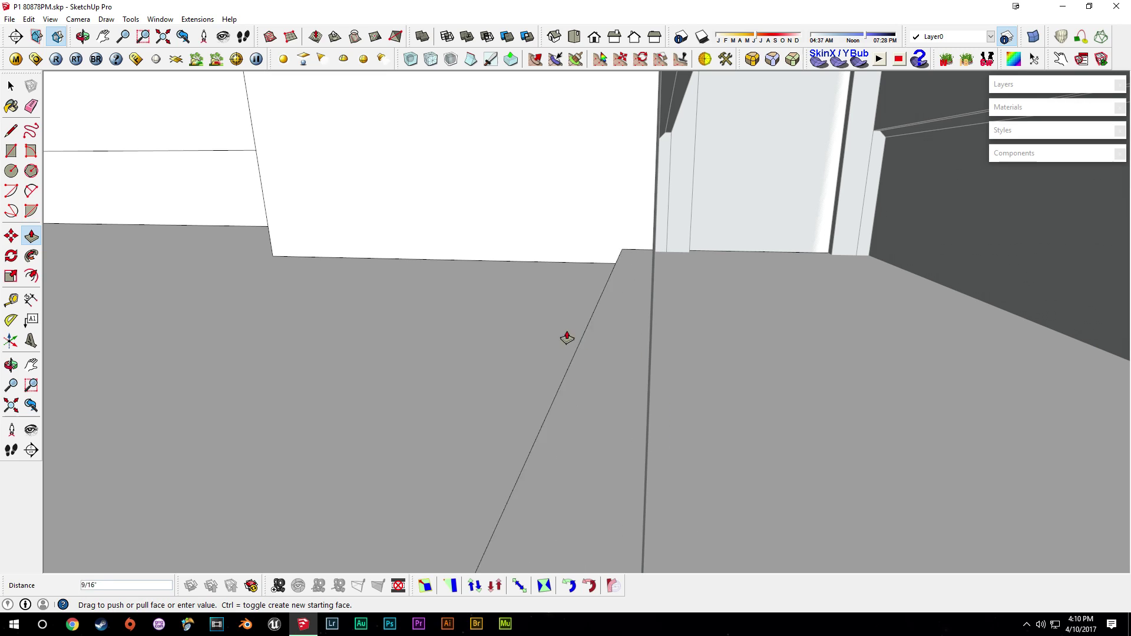
middle_drag(653, 318, 748, 362)
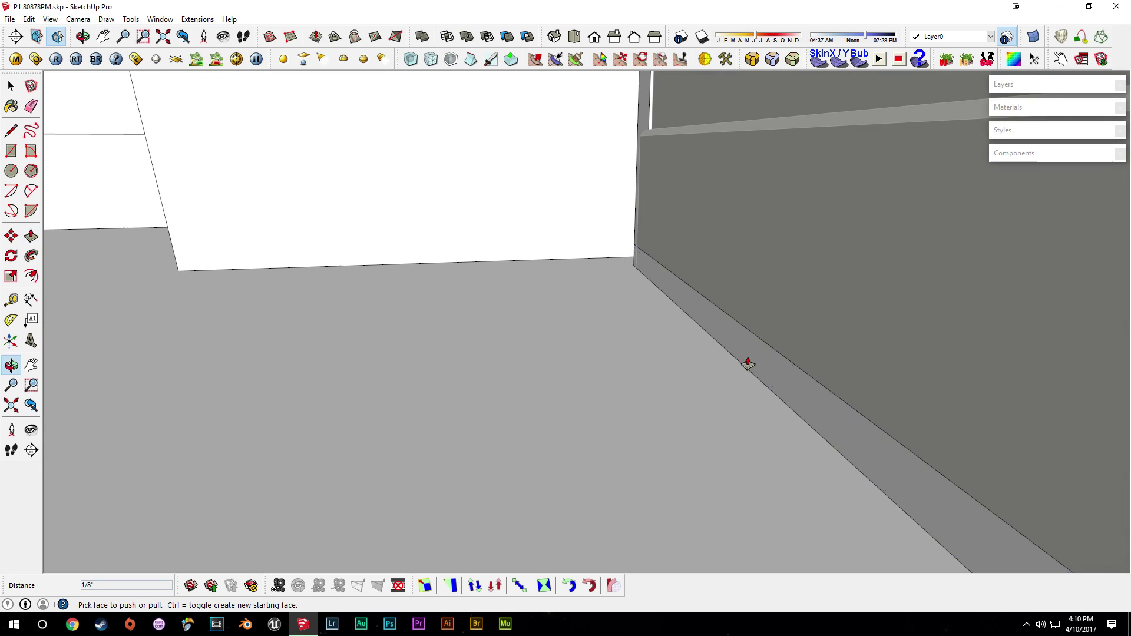
- Pull the side face of the raised threshold strip out by 1 3/8 inches
click(748, 361)
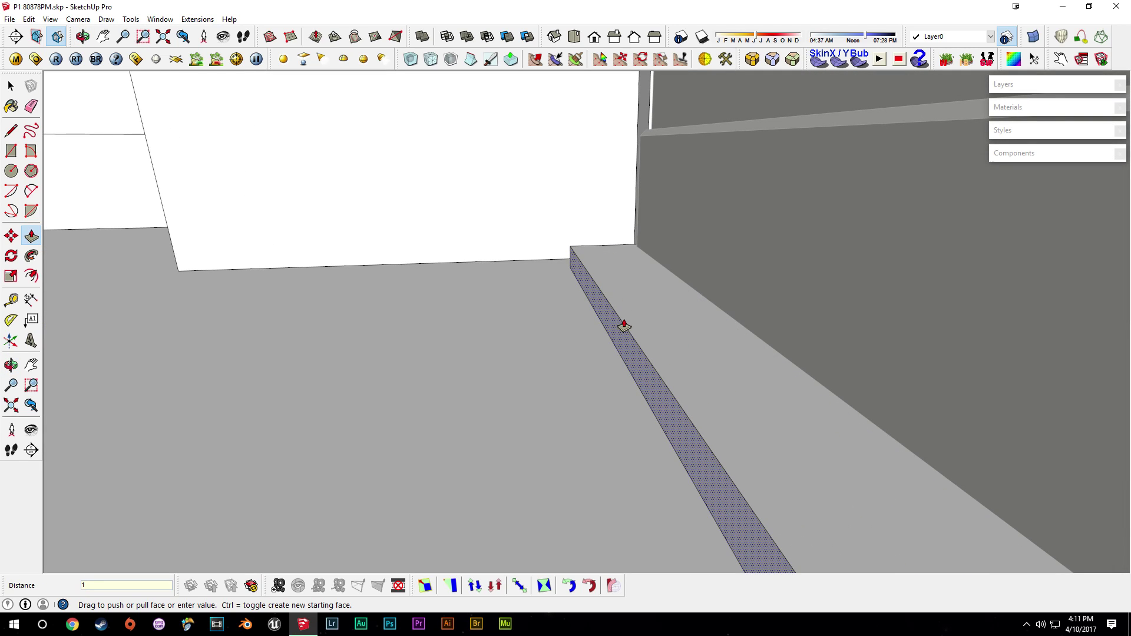
text(1 3/8)
key(Return)
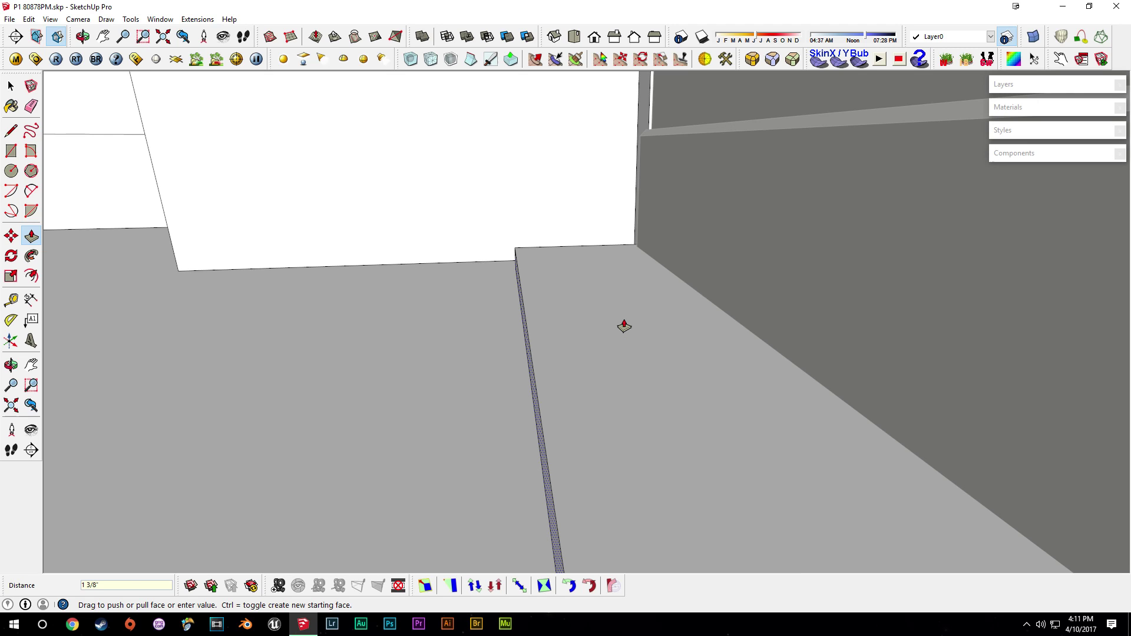
middle_drag(895, 268, 554, 391)
scroll(554, 391, down, 2)
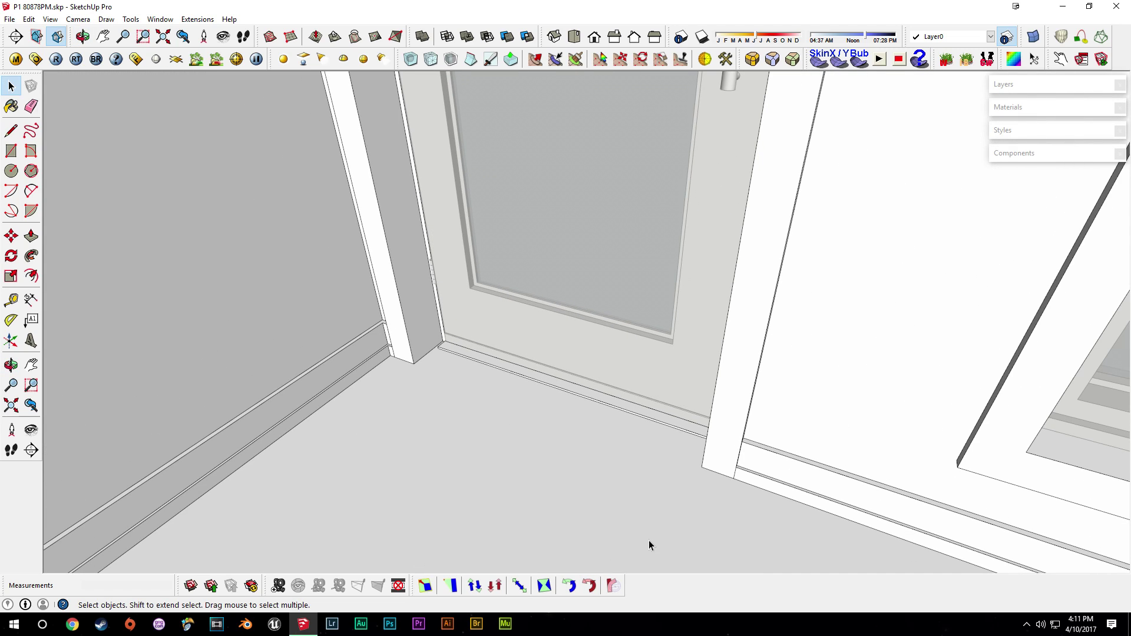
- Push/pull the end of the entry door's threshold to meet the adjoining door jamb
scroll(518, 369, up, 3)
middle_drag(666, 422, 563, 358)
middle_drag(432, 336, 328, 411)
key(p)
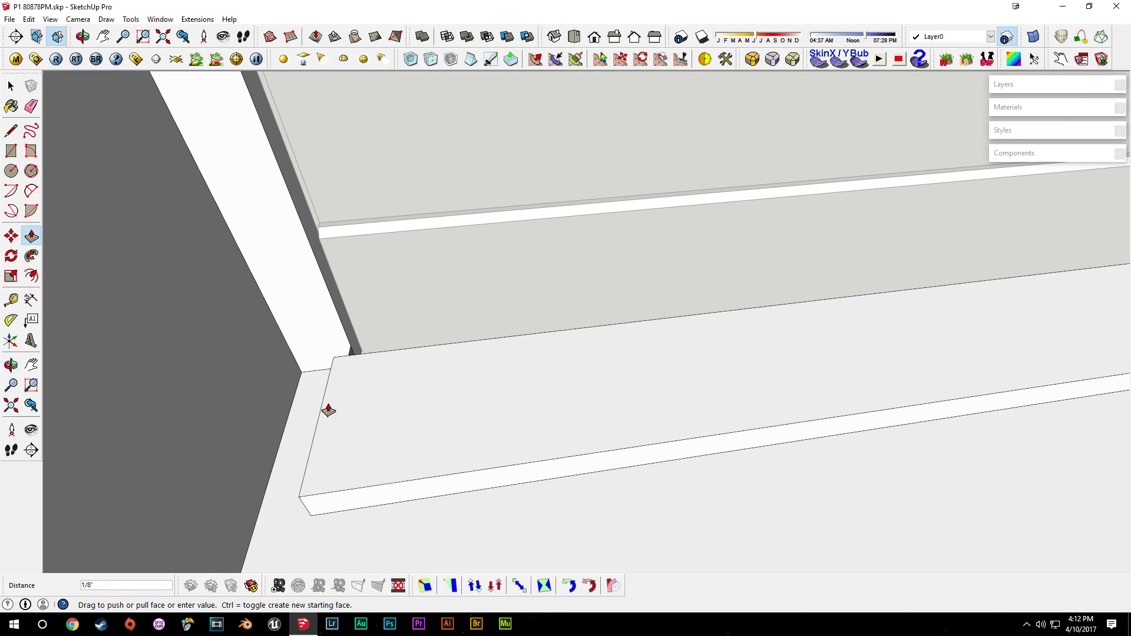
click(280, 373)
- Extend the riser face of the raised threshold outward, leaving a narrow ledge along the exterior edge
middle_drag(289, 376, 660, 292)
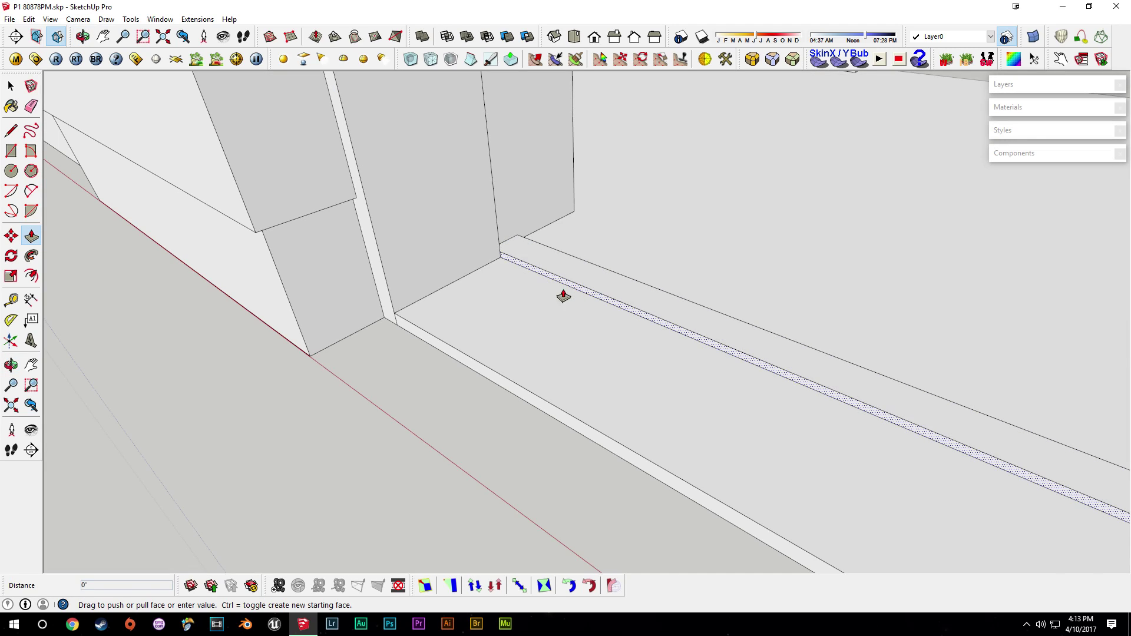
click(455, 321)
key(space)
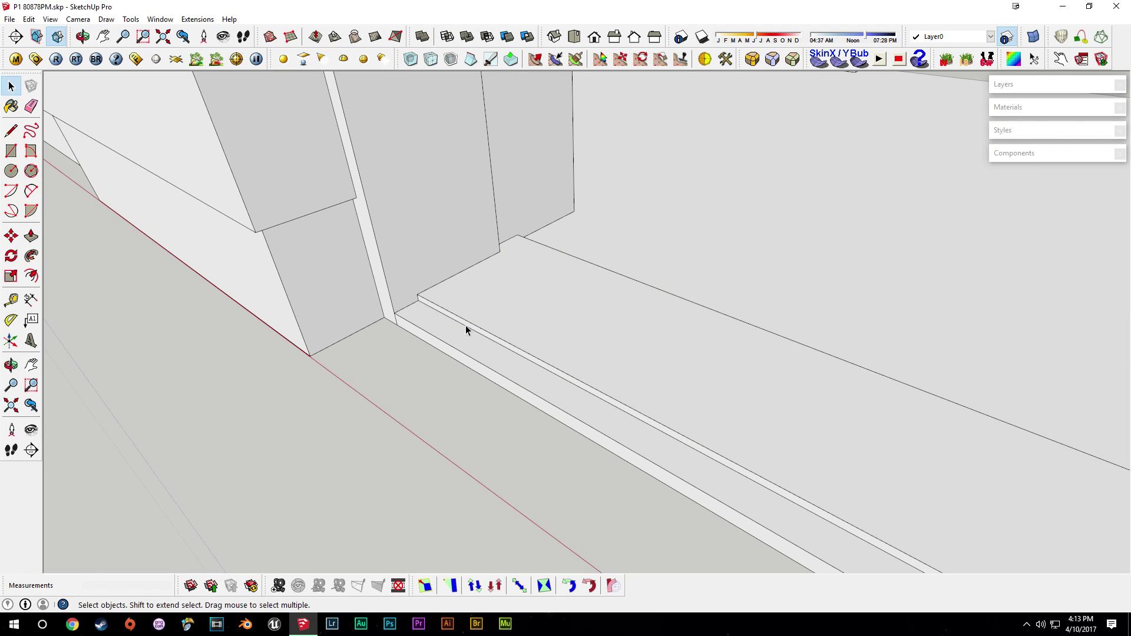
middle_drag(445, 342, 415, 355)
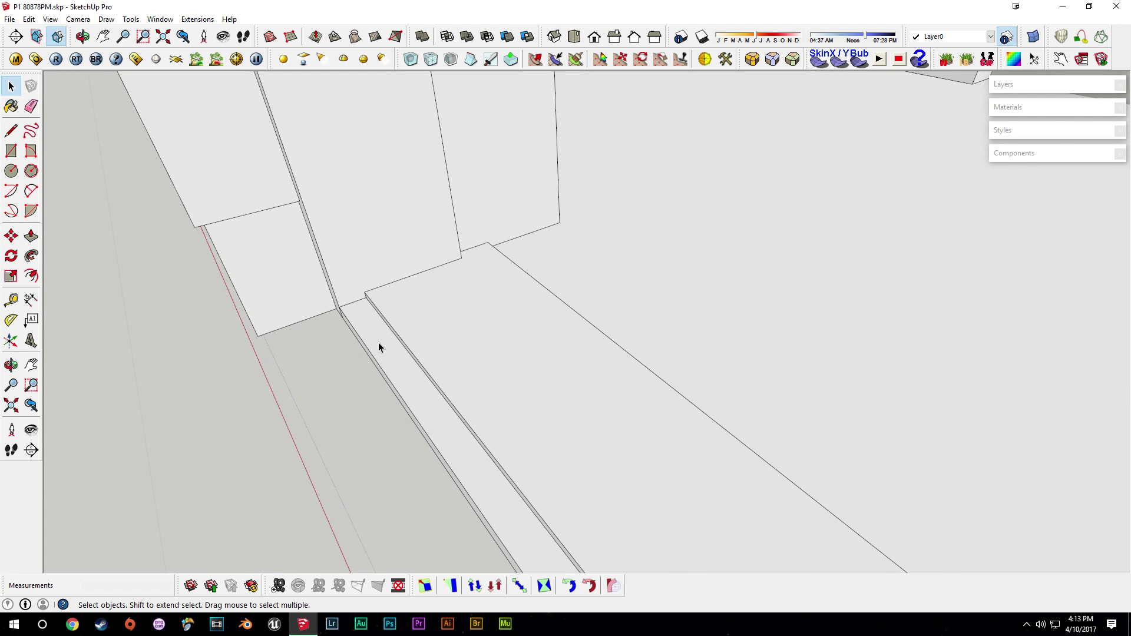
- Push the threshold's outer edge face inward by 1/4 inch
middle_drag(539, 306, 390, 396)
key(p)
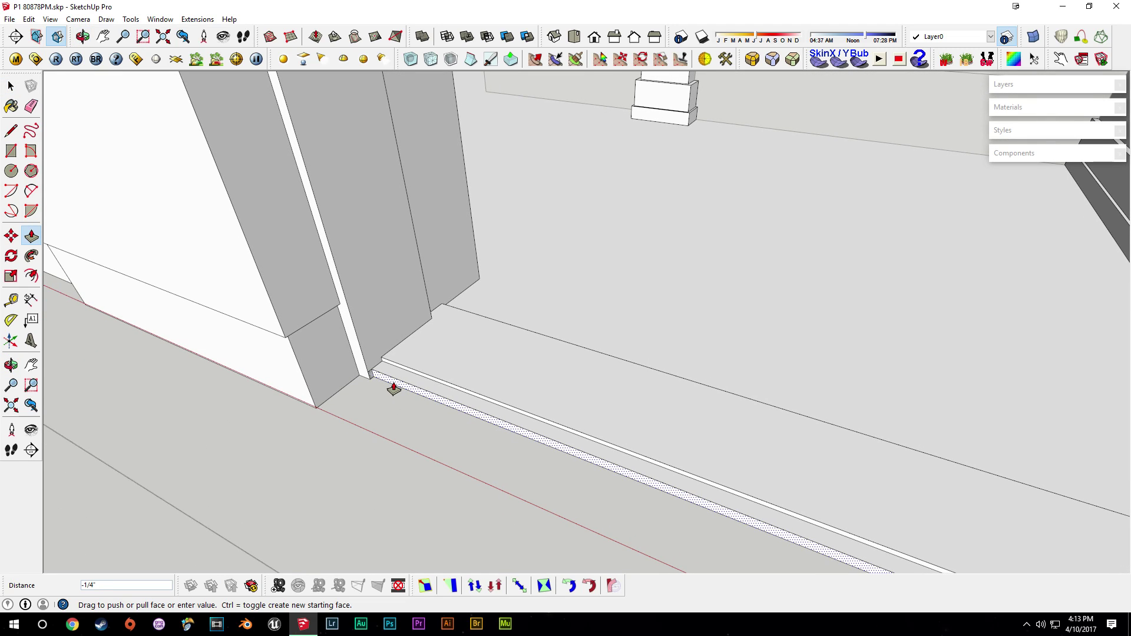
key(space)
scroll(391, 345, up, 5)
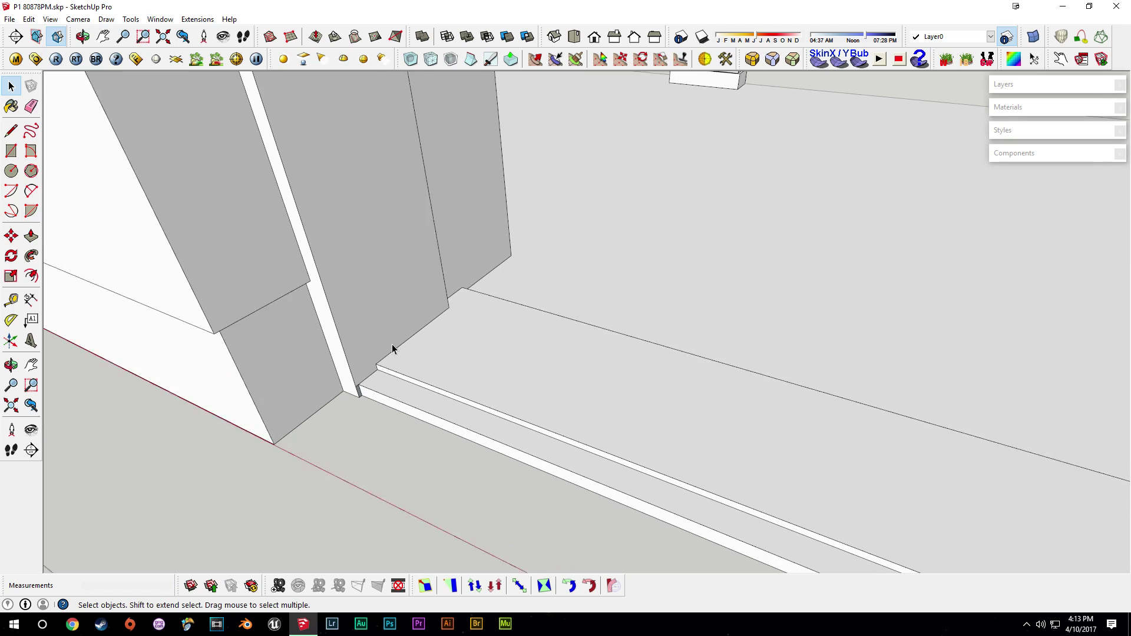
- Extend the threshold's outer edge face and the riser face of its raised strip outward past the door jamb
click(341, 402)
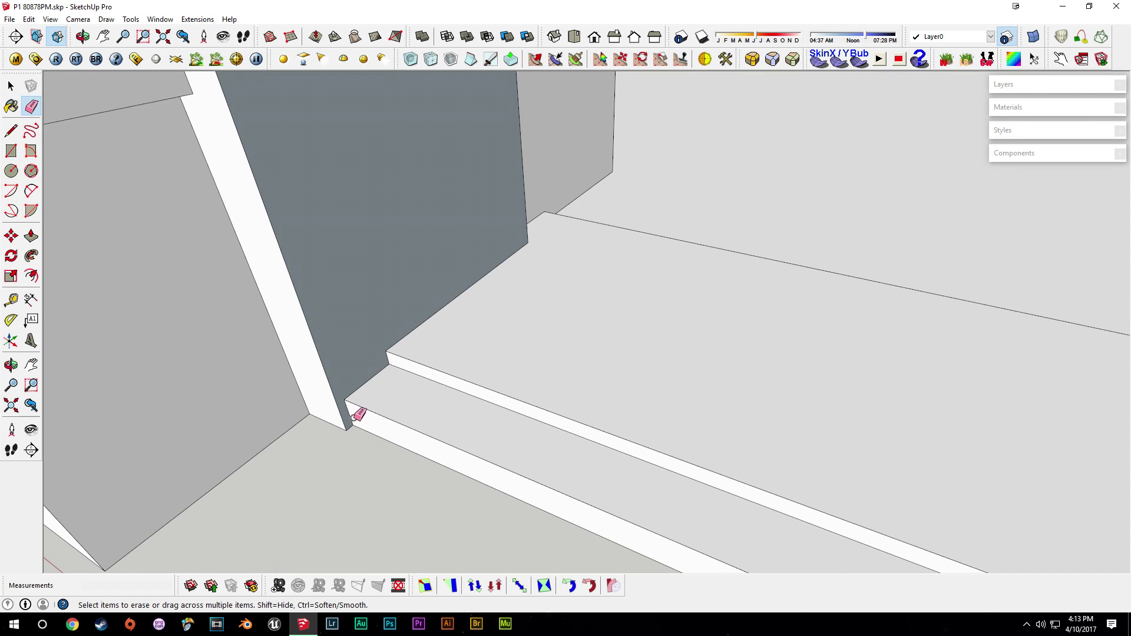
key(space)
mouse_move(356, 385)
middle_down()
mouse_move(384, 405)
mouse_move(529, 422)
mouse_move(659, 404)
mouse_move(825, 343)
mouse_move(758, 363)
mouse_move(703, 403)
mouse_move(741, 413)
middle_up()
key(p)
click(727, 413)
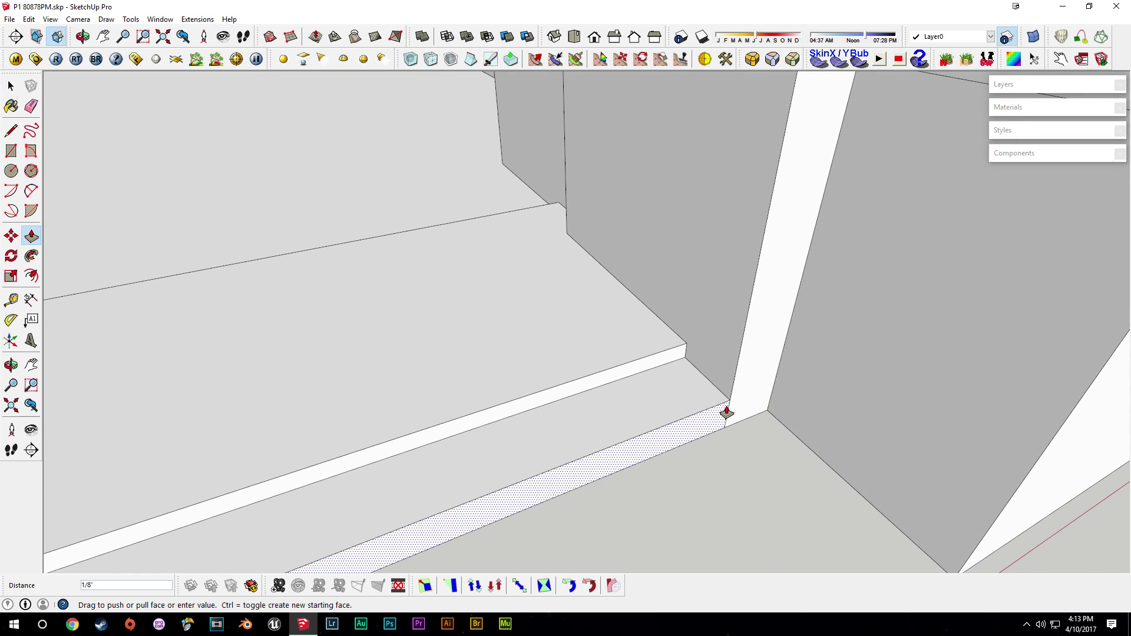
click(705, 435)
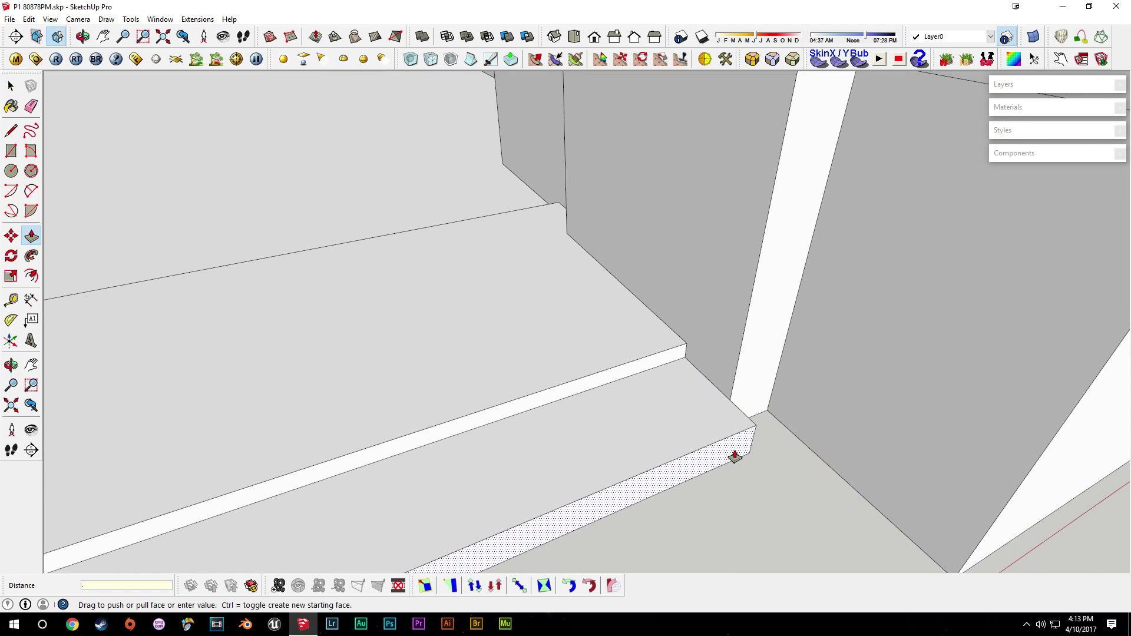
middle_drag(843, 423, 551, 387)
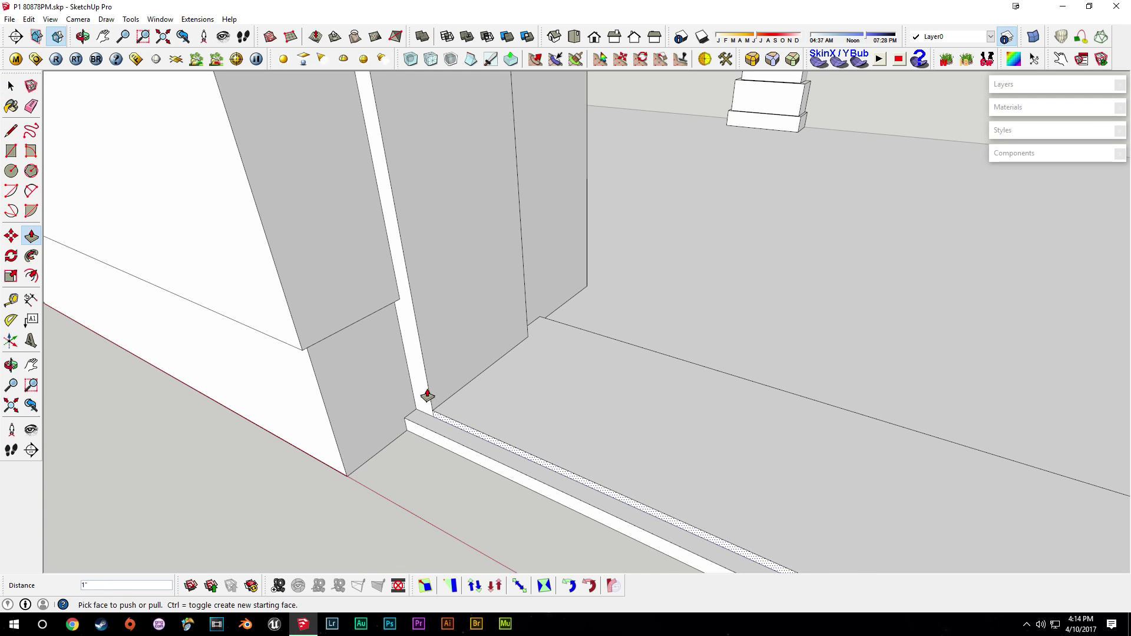
key(space)
scroll(546, 387, down, 2)
middle_drag(550, 389, 625, 431)
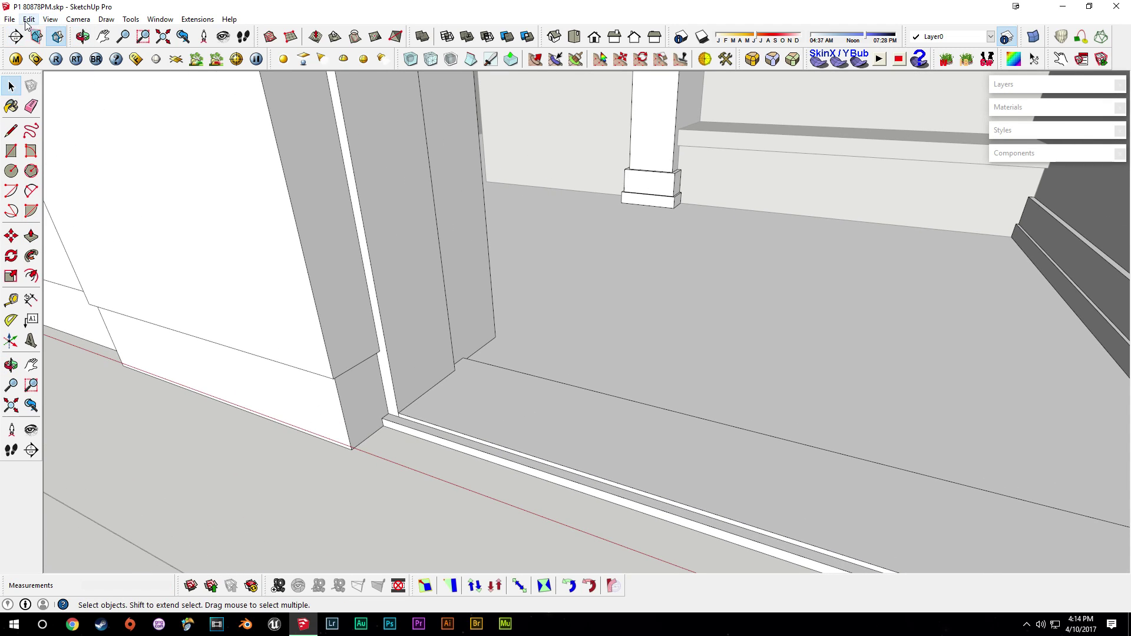
- Unhide the last hidden geometry and hide the component obscuring the entry door's underside
click(27, 20)
click(239, 200)
middle_drag(524, 437, 245, 532)
right_click(367, 404)
click(402, 119)
- Push/pull the bottom face of the entry door to adjust its clearance above the threshold
scroll(327, 308, up, 5)
middle_drag(327, 307, 458, 382)
scroll(251, 430, up, 2)
scroll(641, 430, down, 2)
click(458, 382)
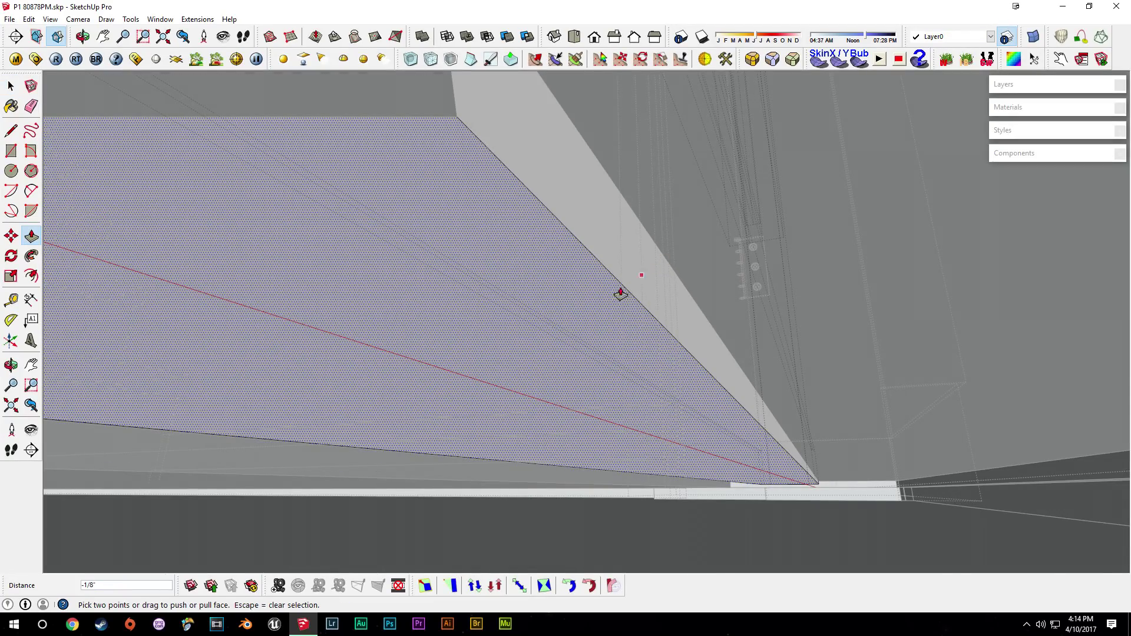
click(569, 318)
click(639, 224)
- Set a 1 7/16 inch guide near the door's bottom rail and move the rail's top ledge faces up to it
middle_drag(705, 186, 430, 408)
key(t)
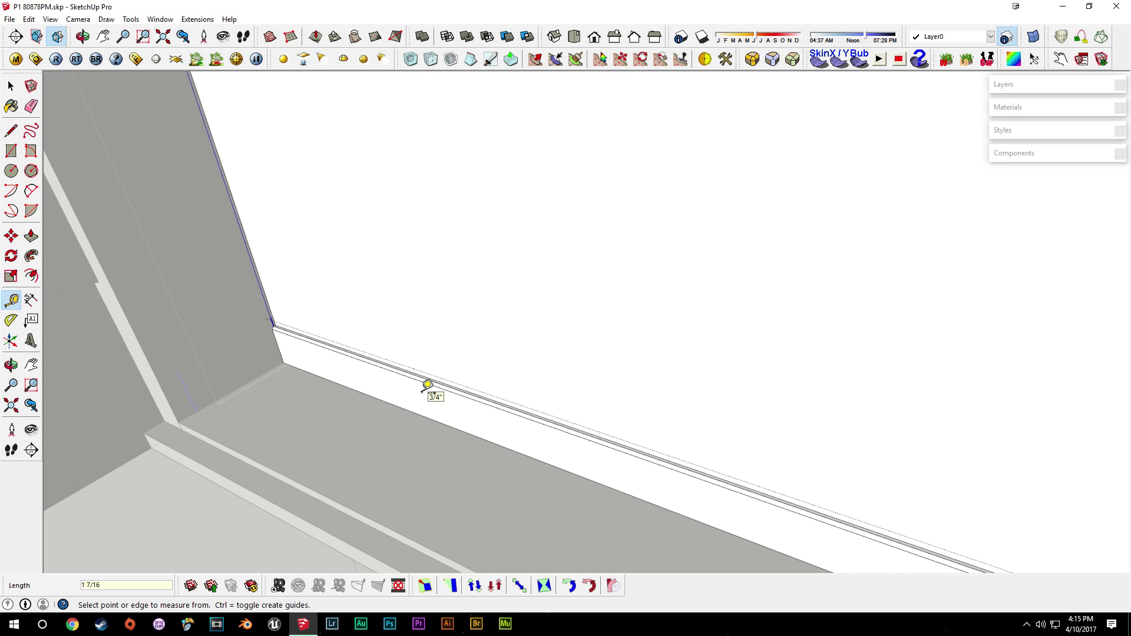
key(space)
scroll(396, 369, up, 4)
click(404, 383)
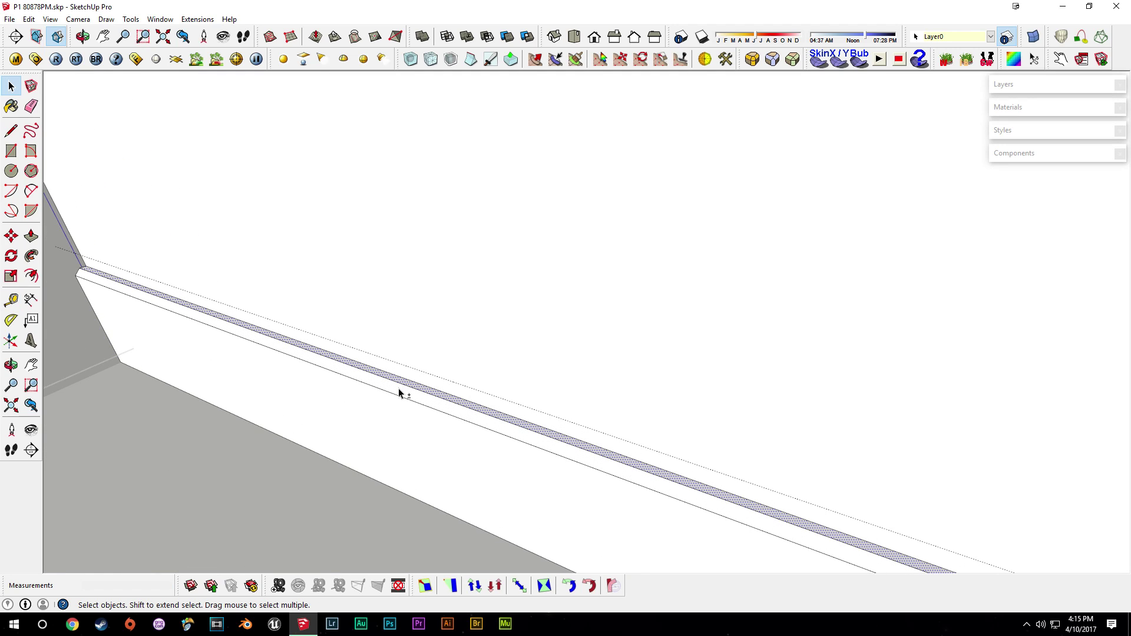
shift+click(398, 389)
click(408, 398)
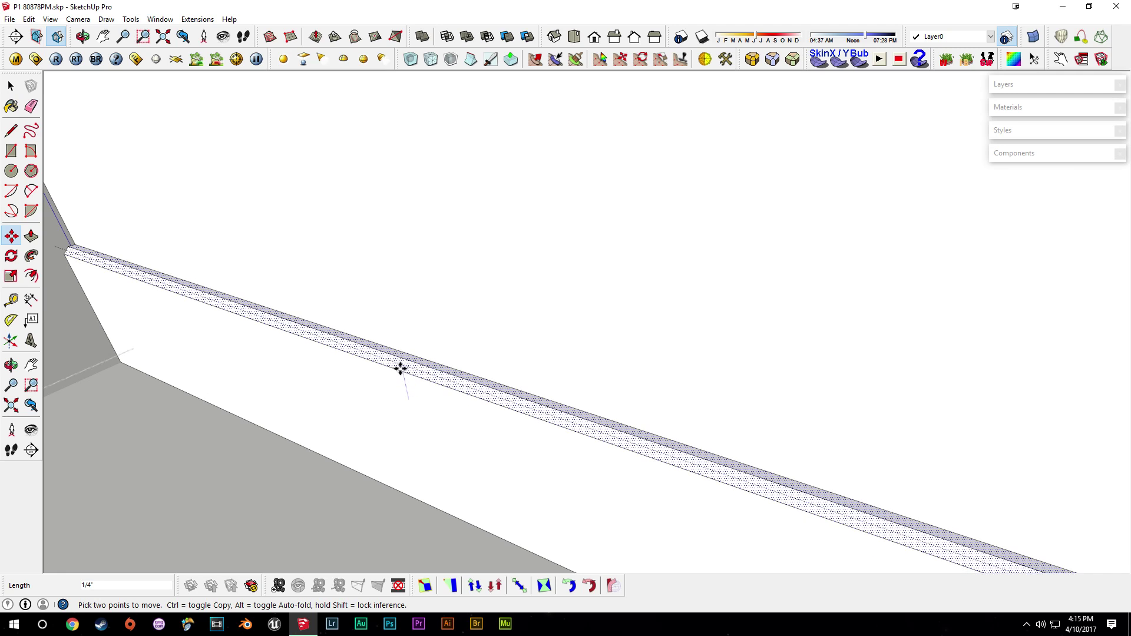
- Place a guide line above the bottom edge of the entry door's bottom rail
key(space)
scroll(397, 365, down, 2)
middle_drag(523, 372, 482, 428)
key(t)
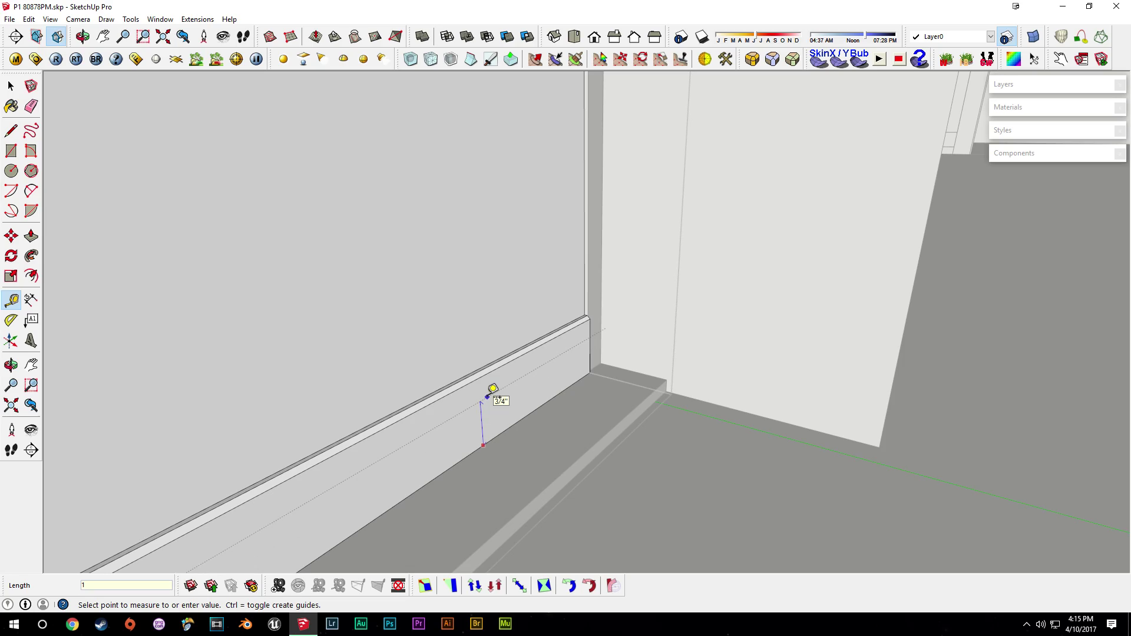
middle_drag(493, 389, 600, 347)
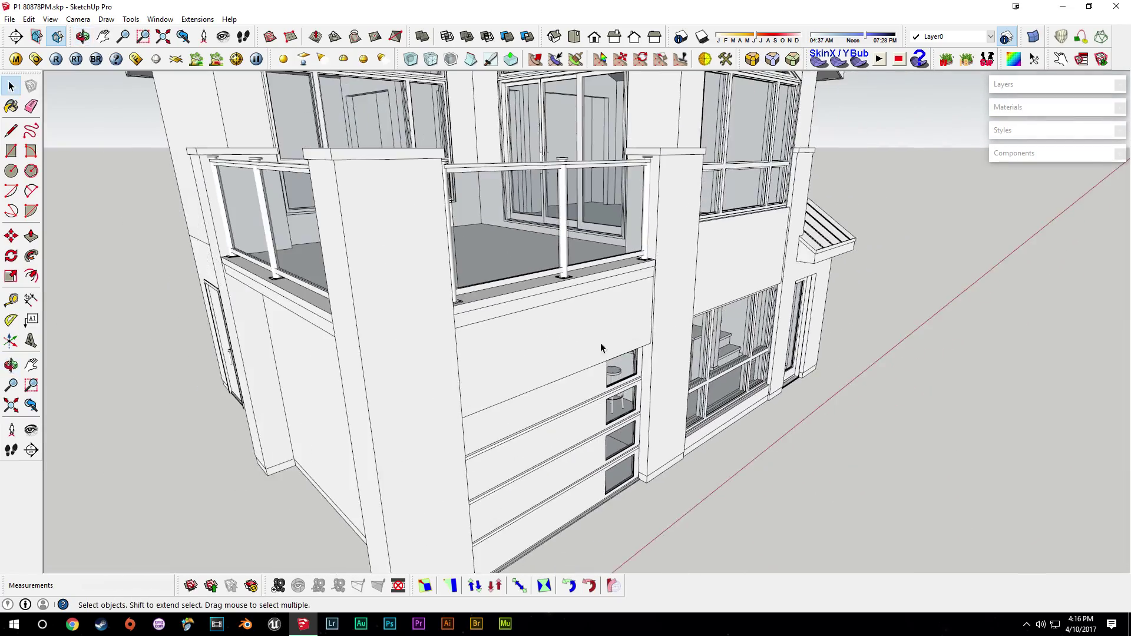
- Hide the solid side door with the pull handle, leaving its frame open
middle_drag(354, 365, 573, 350)
middle_drag(457, 408, 671, 399)
scroll(603, 365, up, 6)
scroll(606, 311, up, 5)
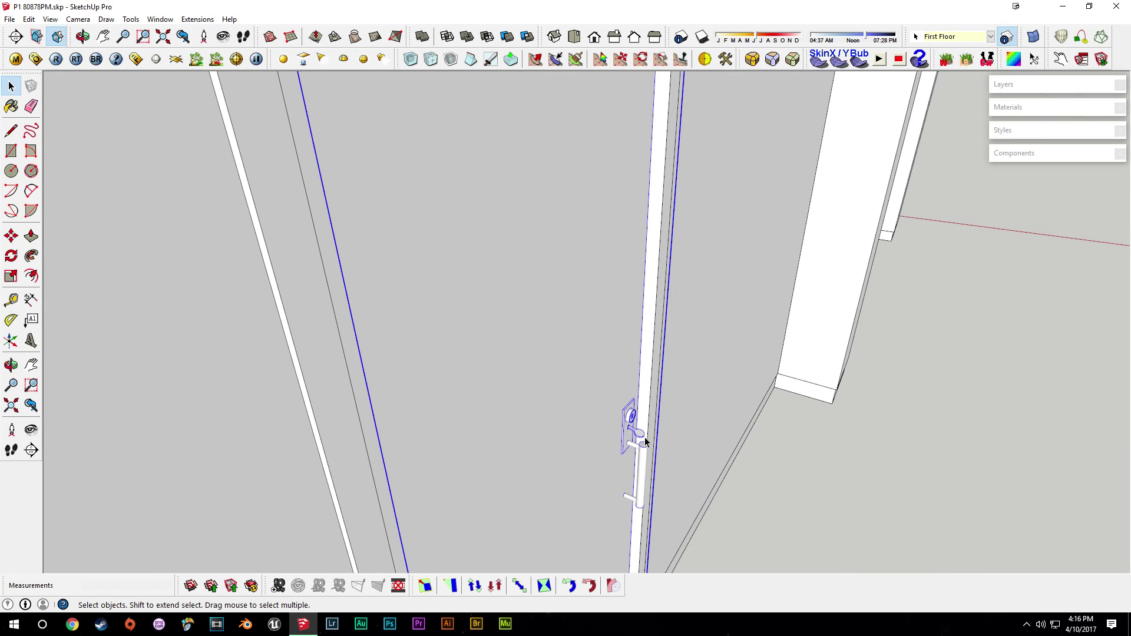
scroll(645, 442, up, 2)
middle_drag(683, 436, 564, 444)
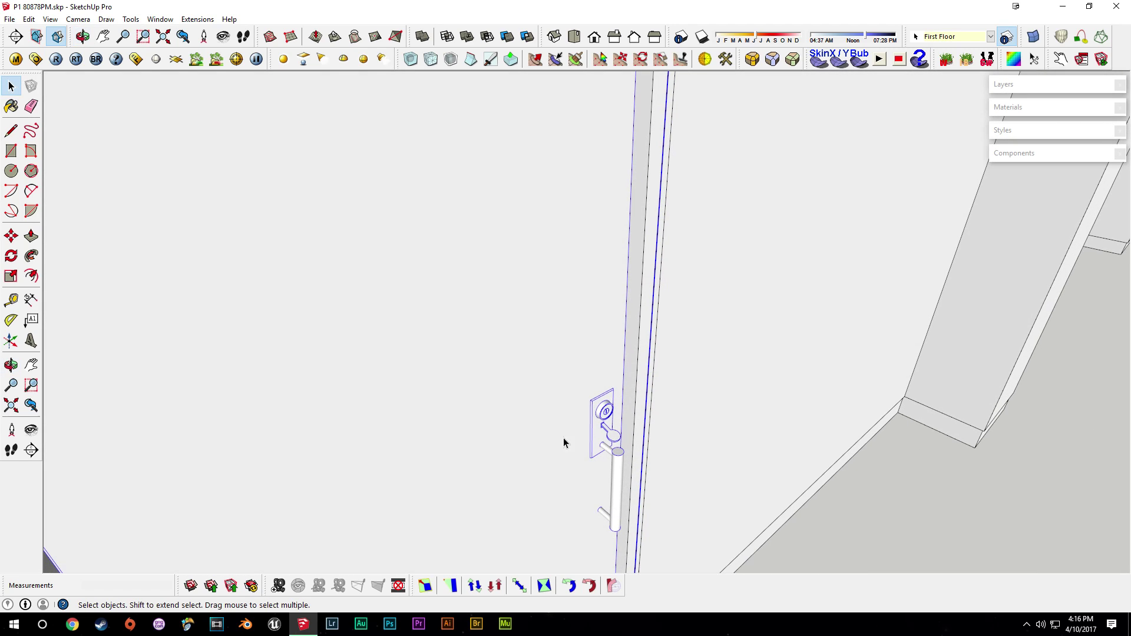
middle_drag(359, 370, 570, 394)
scroll(577, 366, up, 2)
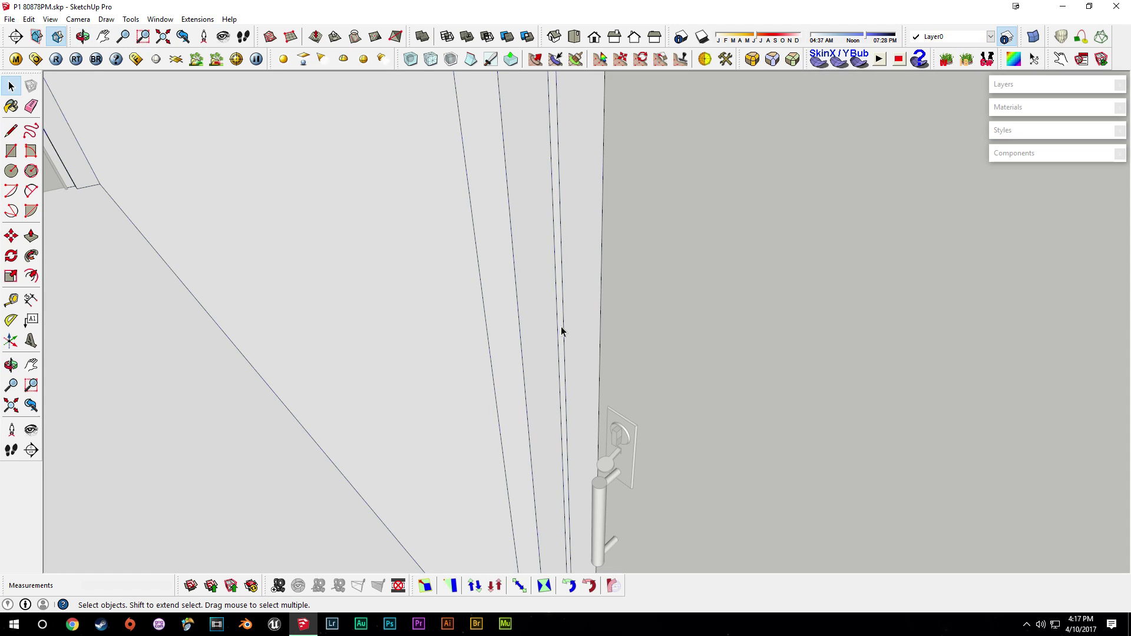
middle_drag(561, 328, 493, 332)
middle_drag(627, 362, 435, 320)
right_click(528, 237)
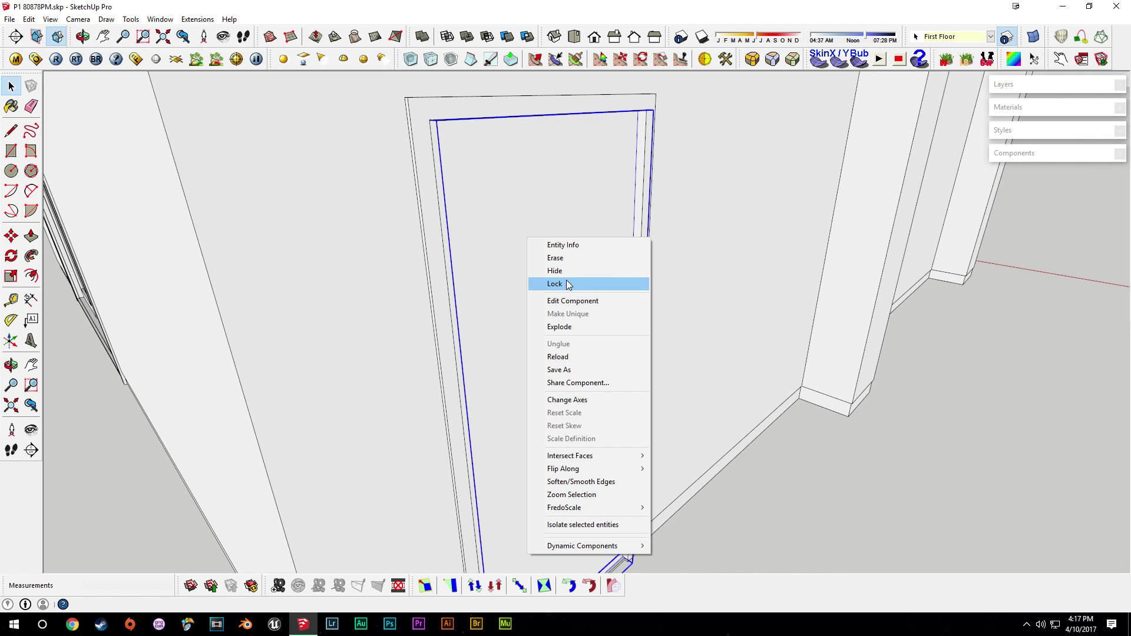
click(567, 285)
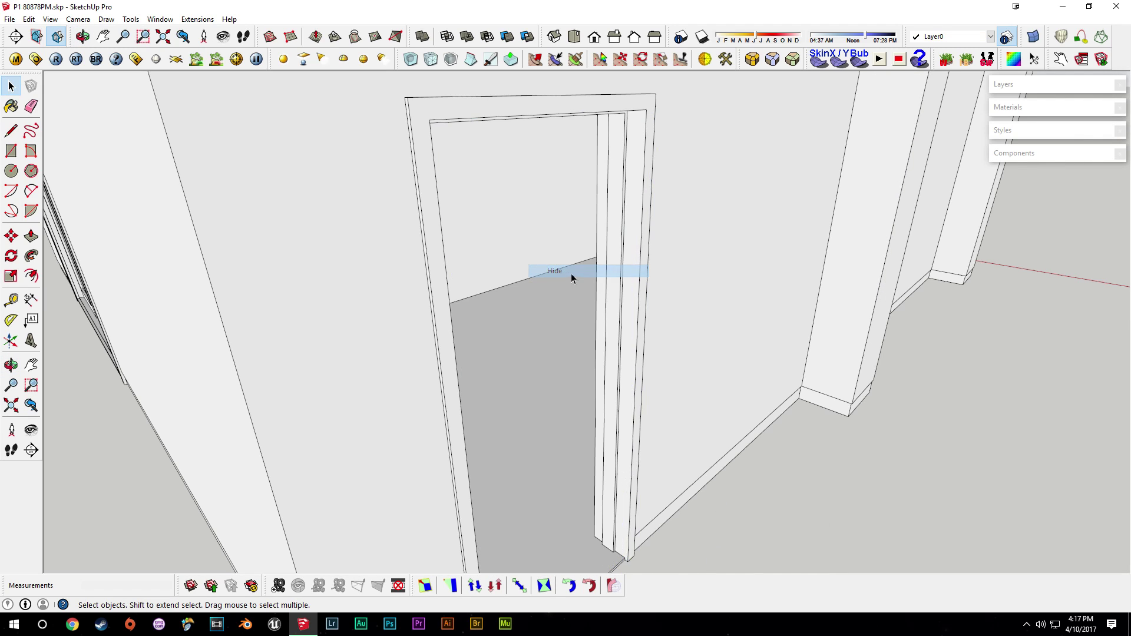
- Open the side door's frame for editing and push/pull the narrow face of its stop strip
scroll(603, 251, up, 6)
key(t)
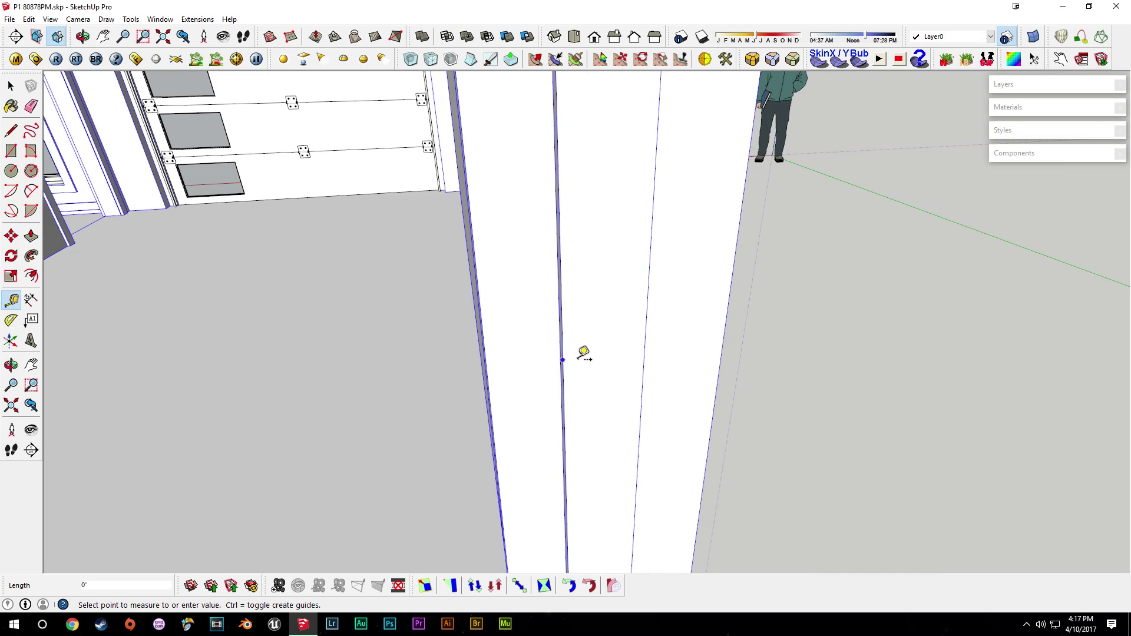
key(space)
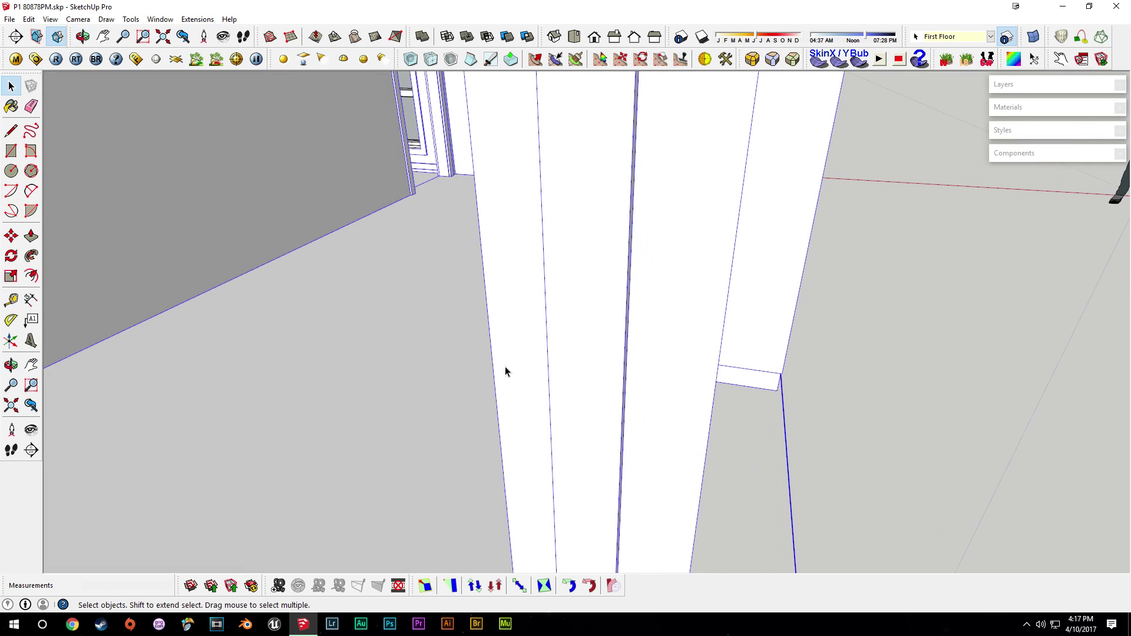
double_click(610, 356)
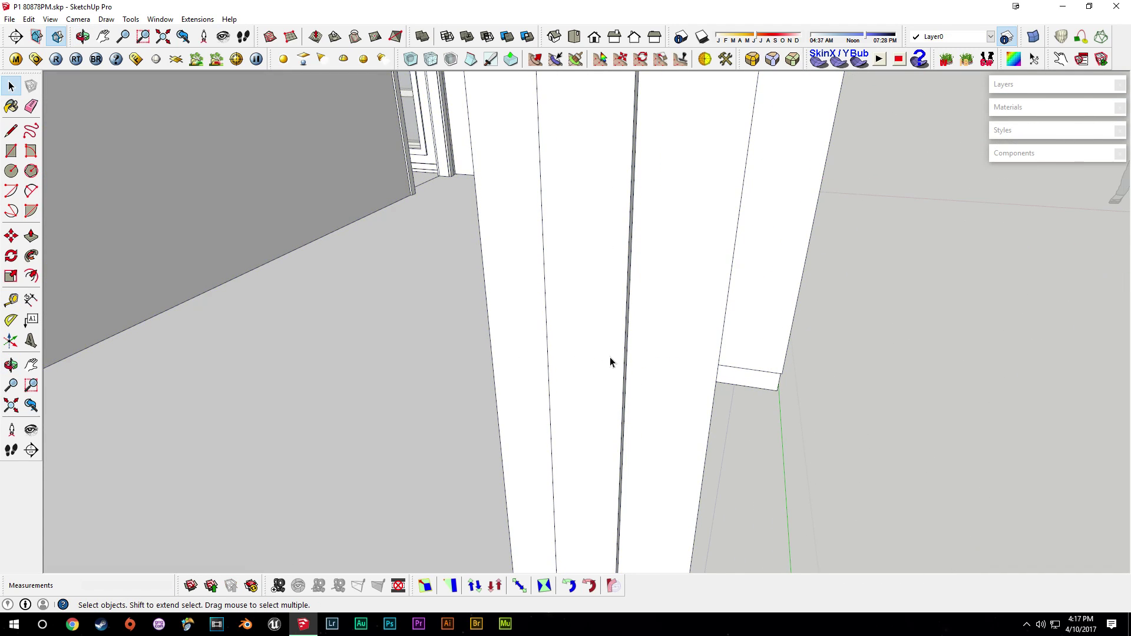
middle_drag(663, 354, 612, 363)
key(p)
click(607, 366)
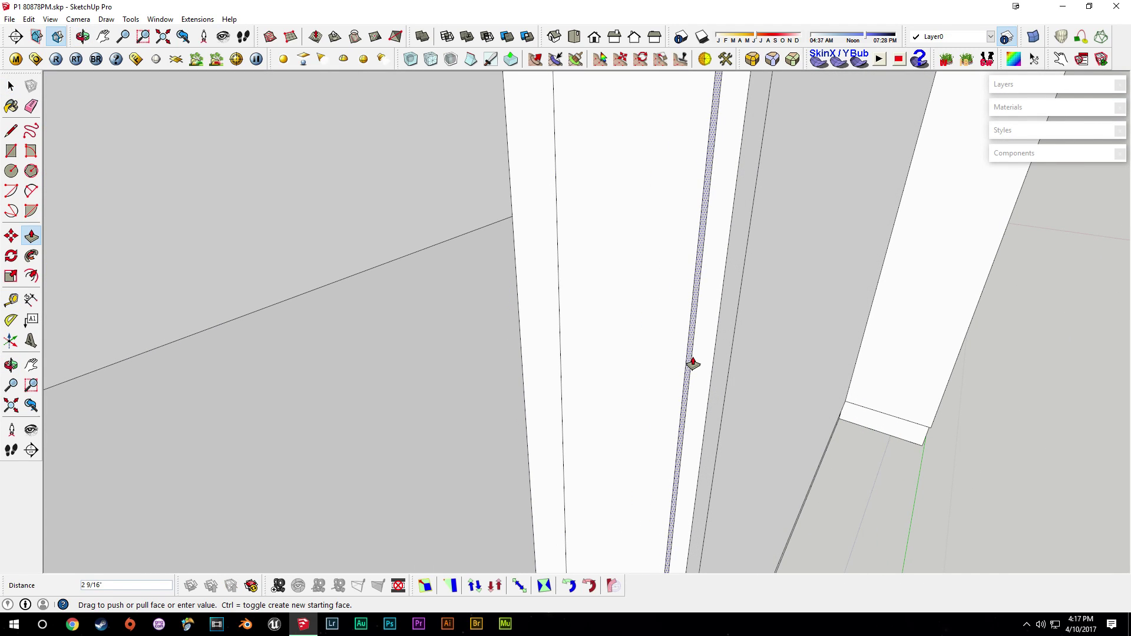
middle_drag(699, 366, 581, 374)
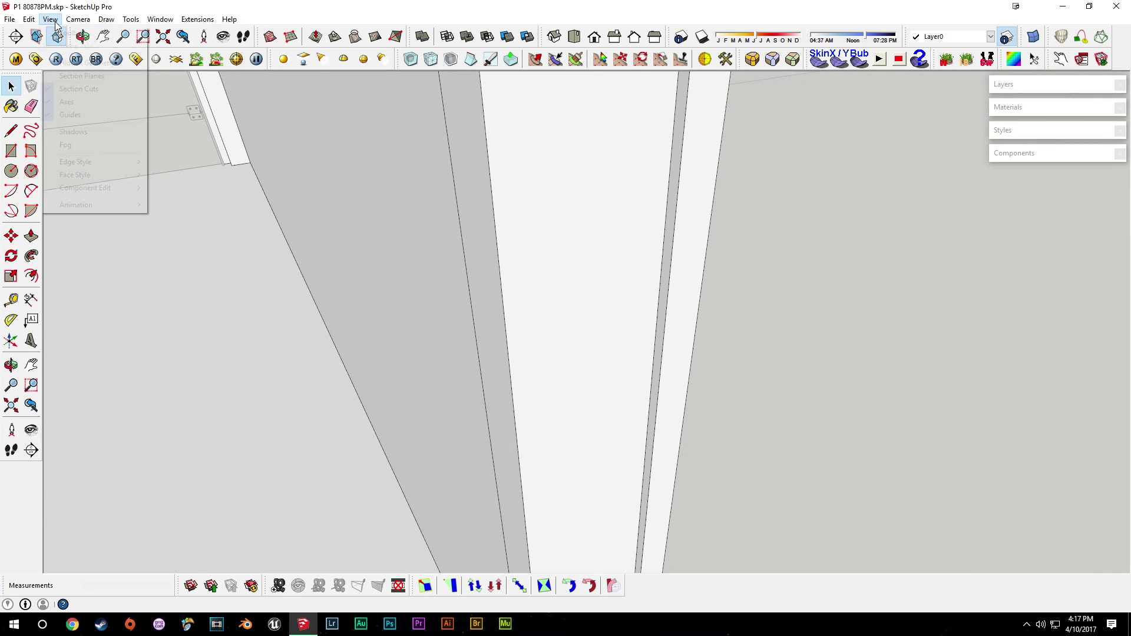
- Unhide the side door and move it within its frame
mouse_move(28, 19)
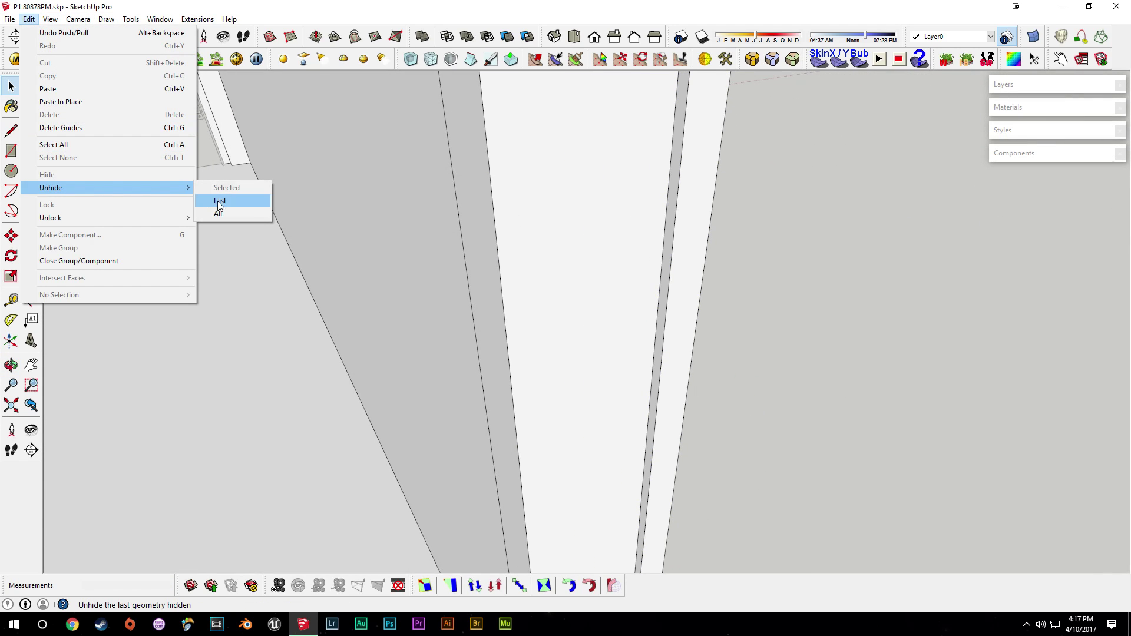
click(220, 202)
key(m)
click(628, 259)
click(608, 261)
key(space)
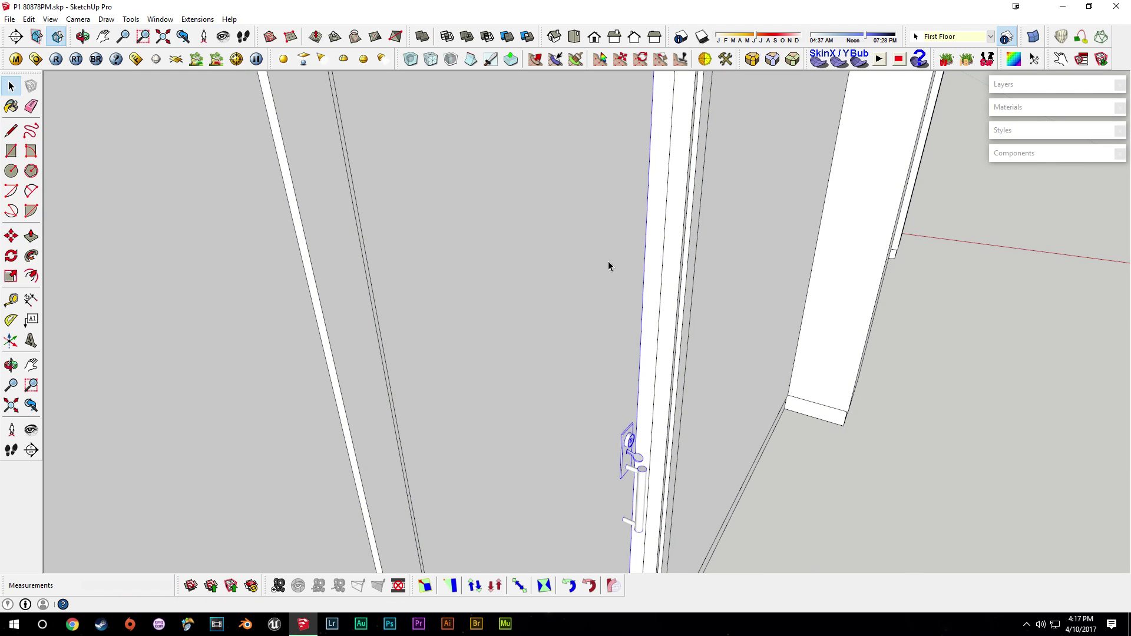
- Push/pull the frame's stop strip face to meet the side door
scroll(661, 335, up, 5)
key(p)
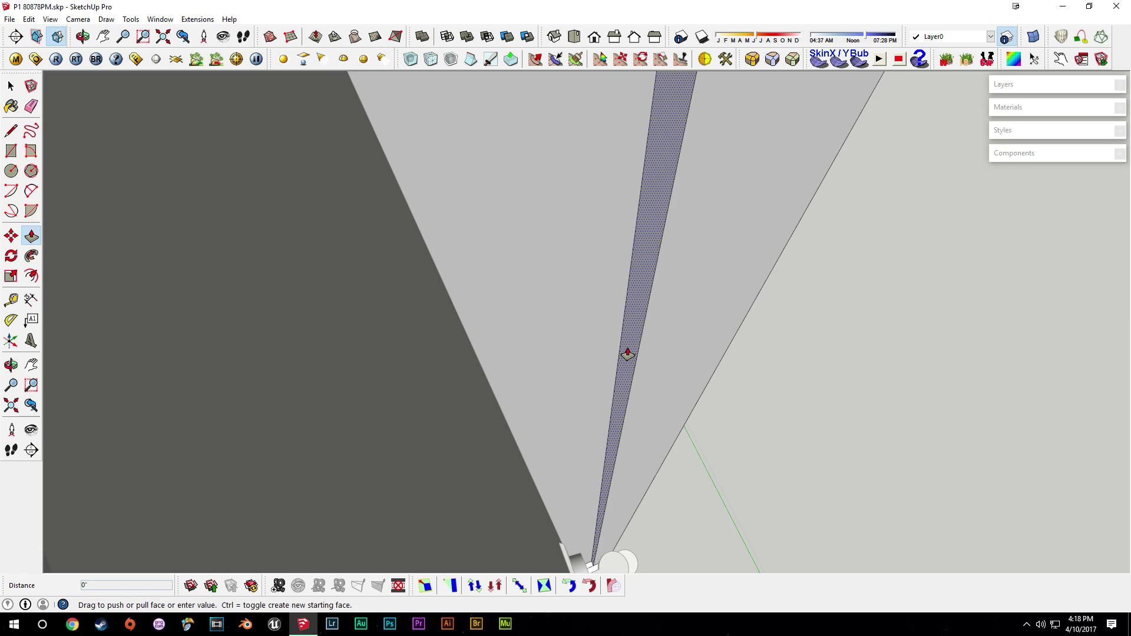
drag(628, 354, 472, 313)
click(428, 293)
middle_drag(428, 293, 481, 313)
- Measure 2 inches in from the jamb's edge and push the stop strip's face by 7/8 inch
key(space)
key(t)
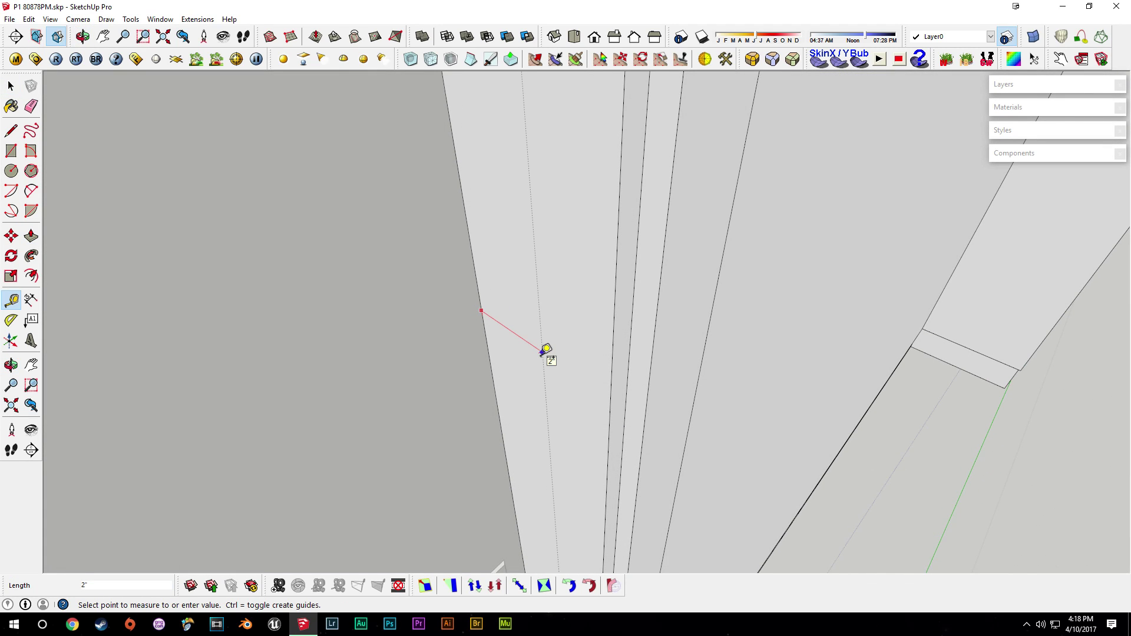
key(p)
drag(573, 362, 579, 413)
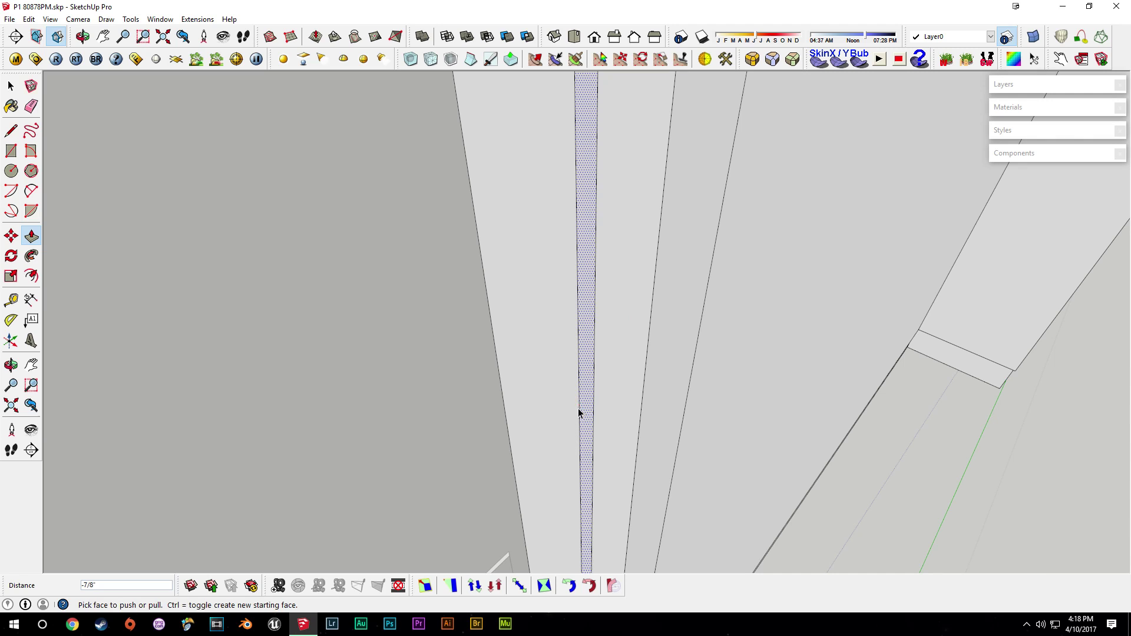
key(space)
- Open the side door component and move its lock and pull handle set
scroll(612, 413, down, 3)
middle_drag(642, 446, 498, 405)
scroll(702, 523, down, 1)
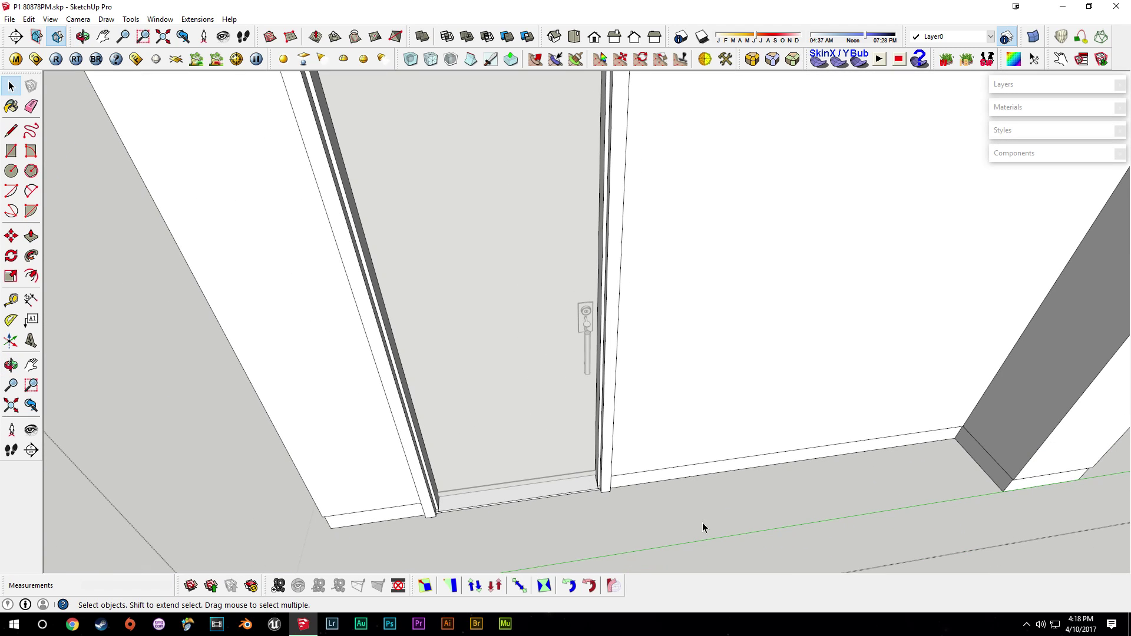
click(703, 524)
scroll(584, 315, up, 8)
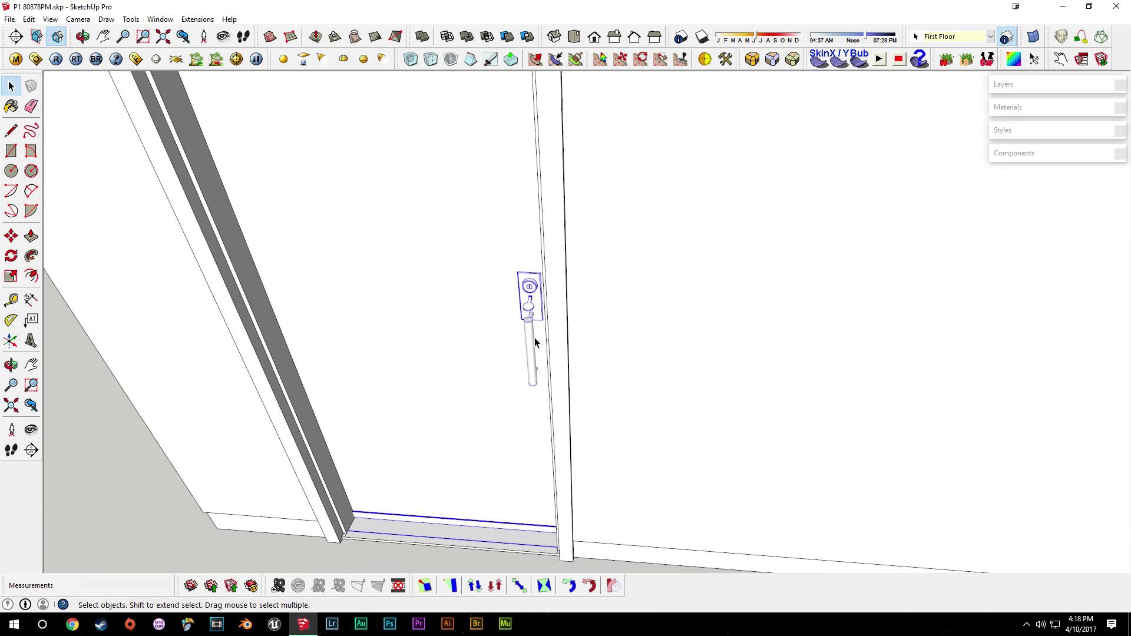
double_click(523, 278)
scroll(530, 295, up, 3)
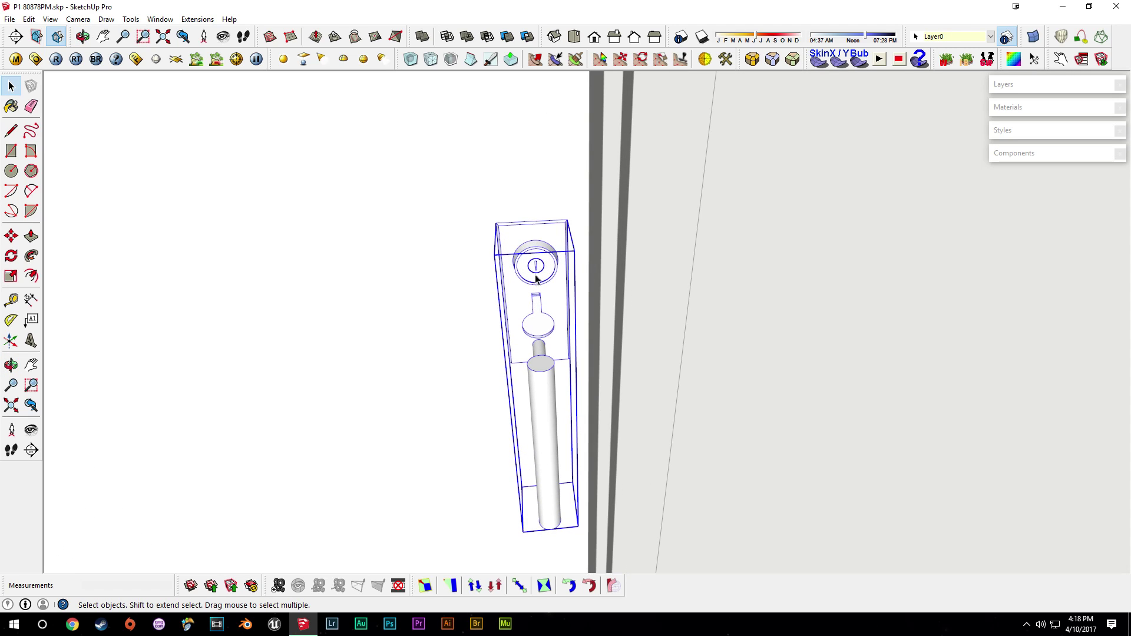
click(538, 241)
key(space)
key(m)
click(531, 235)
text(1)
- Move the door about 1/8 inch along the red axis within its frame
middle_drag(348, 319, 551, 310)
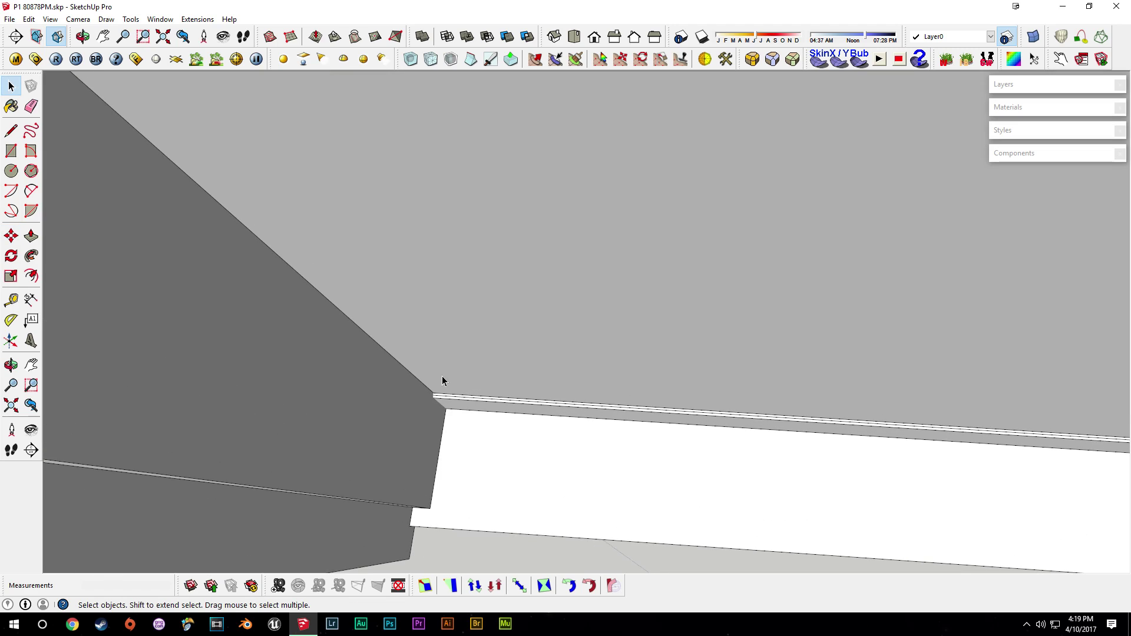
click(439, 386)
key(m)
click(453, 386)
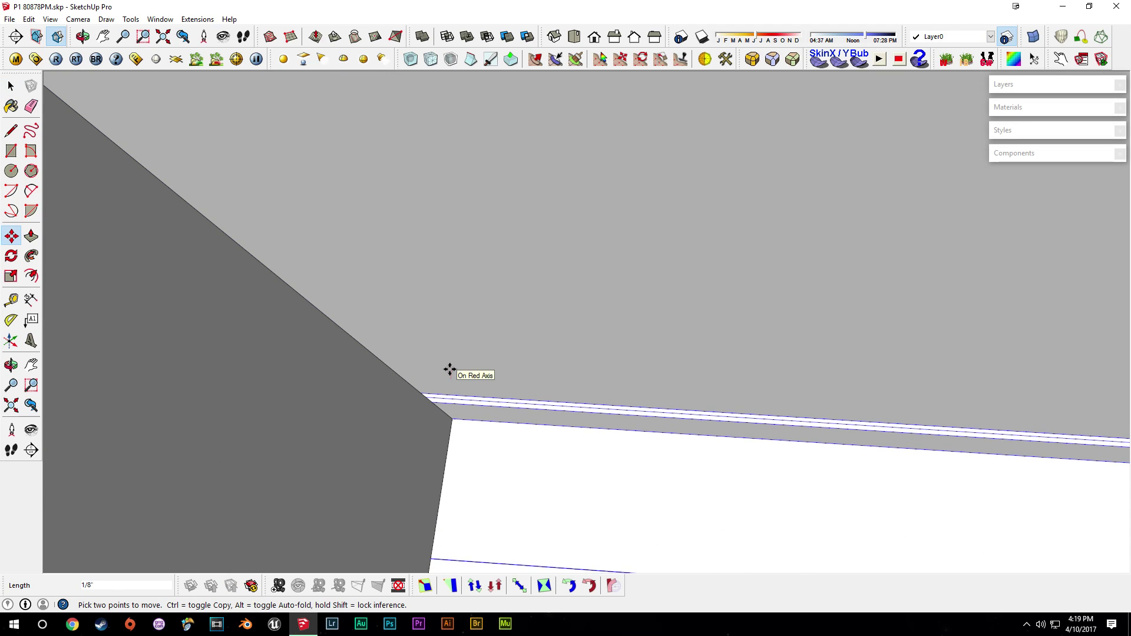
shift+middle_drag(450, 370, 531, 393)
drag(478, 464, 462, 442)
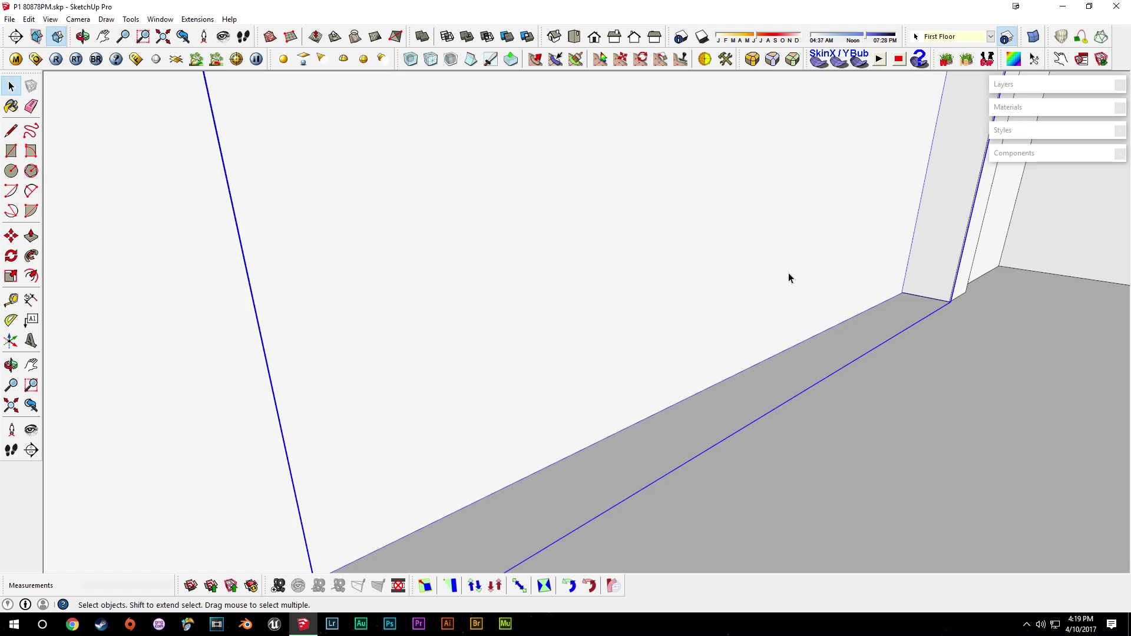
- Hide the door from its interior side to expose the surrounding frame and wall
drag(790, 278, 396, 286)
middle_drag(396, 286, 348, 288)
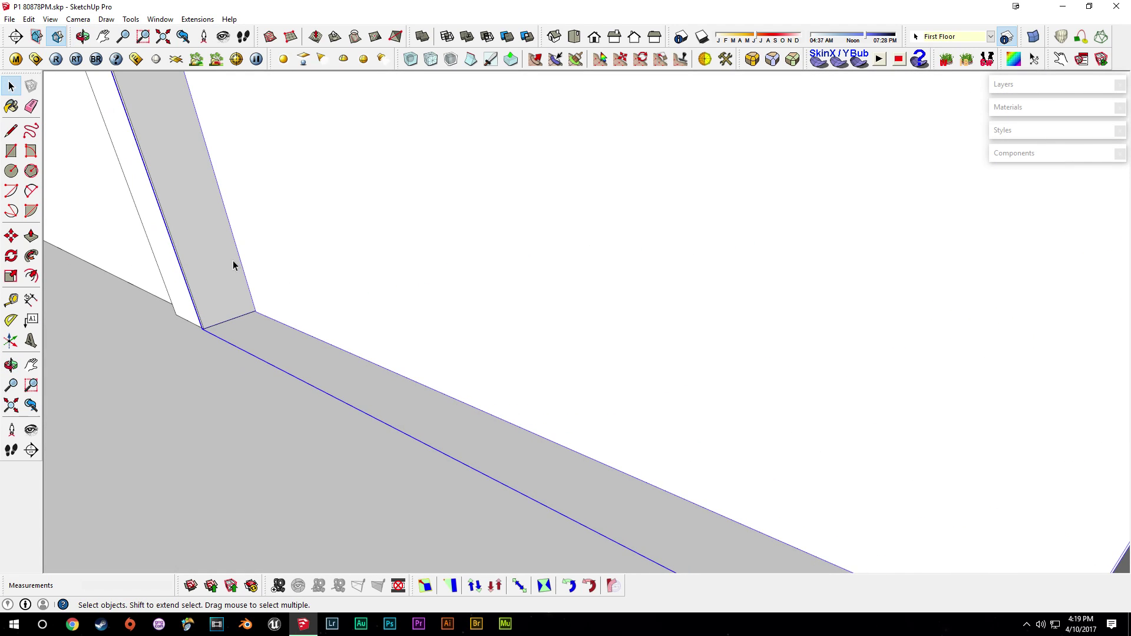
middle_drag(754, 371, 508, 430)
right_click(387, 231)
click(432, 260)
- Copy the baseboard strip beside the doorway and paste it on the opposite side of the wall piece
shift+middle_drag(432, 260, 494, 226)
shift+middle_drag(324, 444, 531, 330)
click(531, 330)
ctrl+click(566, 311)
middle_drag(608, 206, 487, 398)
shift+click(482, 401)
shift+middle_drag(749, 189, 451, 373)
key(ctrl+v)
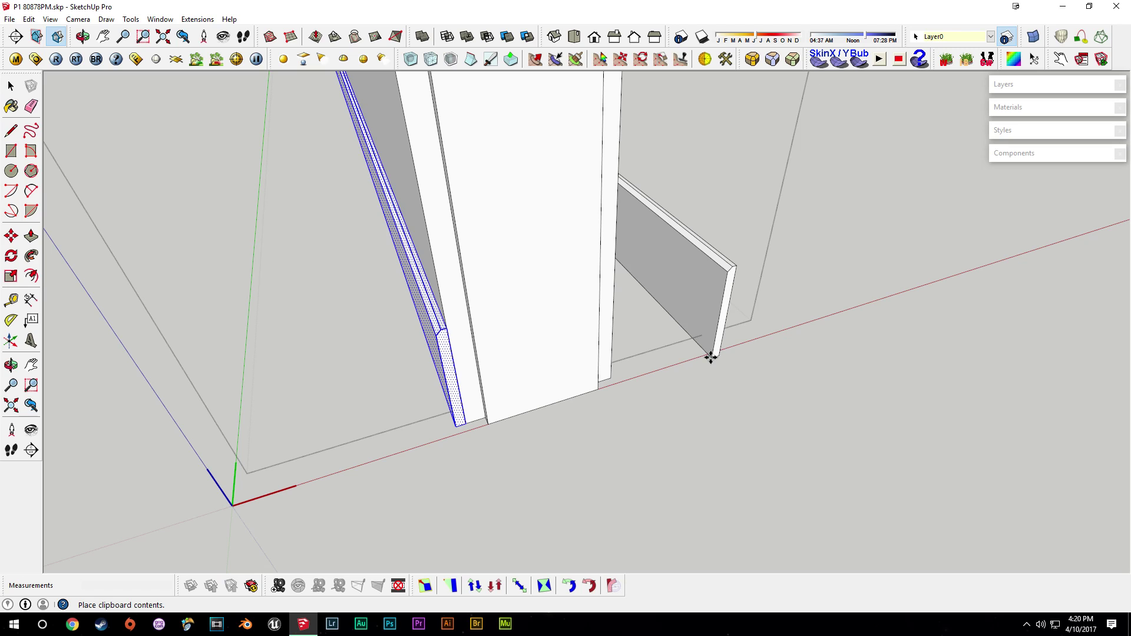
click(711, 360)
- Mirror the pasted baseboard strip by scaling it -1 along the red axis
middle_drag(711, 360, 567, 233)
key(s)
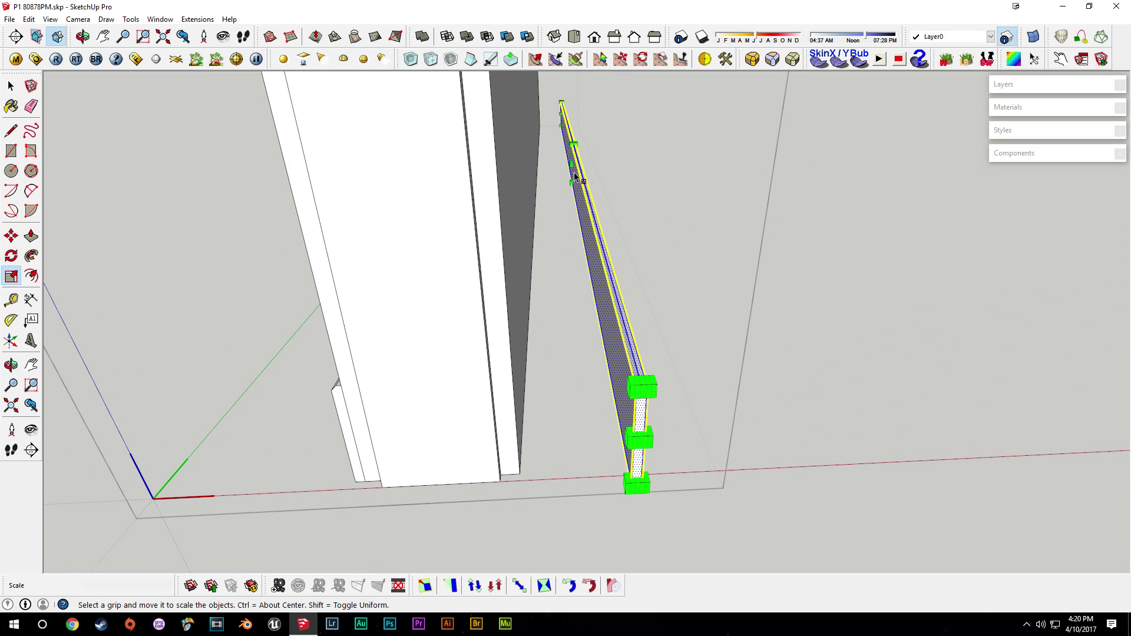
drag(571, 165, 609, 163)
text(-1)
key(Return)
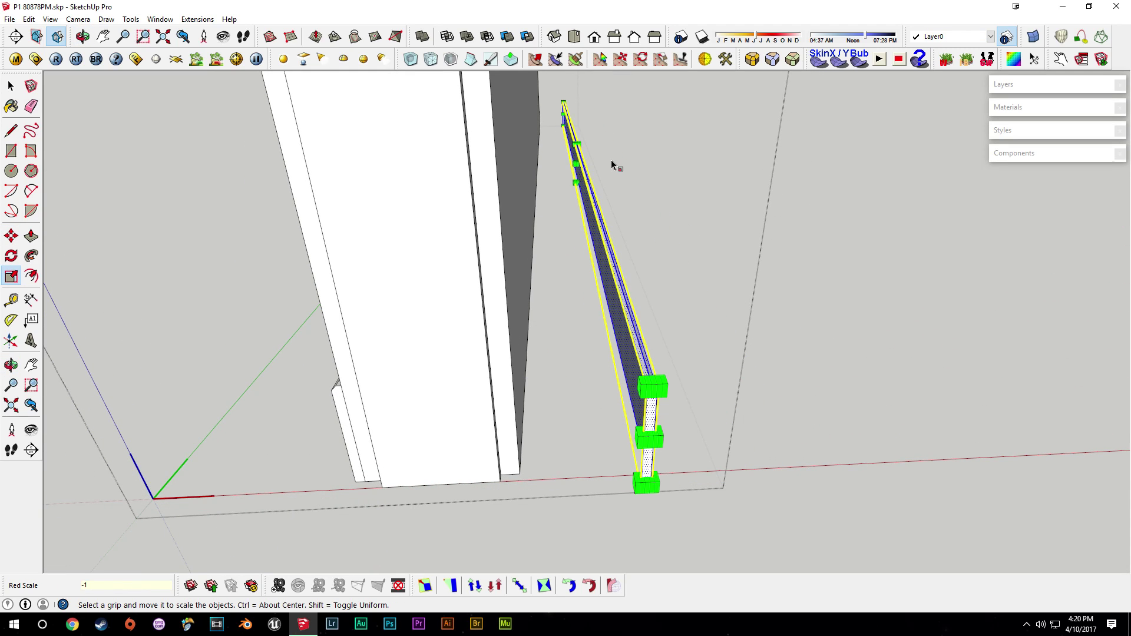
key(space)
- Move the mirrored baseboard strip from its lower corner to the wall piece's matching corner so it sits flush against the wall
middle_drag(648, 448, 402, 318)
key(m)
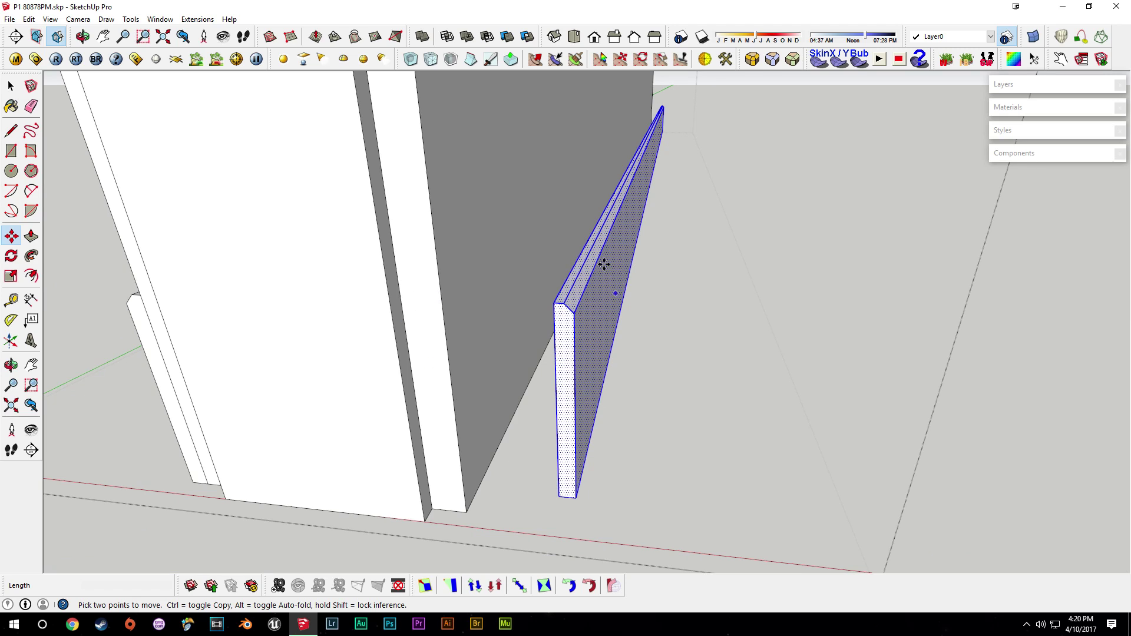
drag(551, 493, 464, 508)
click(464, 511)
middle_drag(452, 250, 467, 228)
key(space)
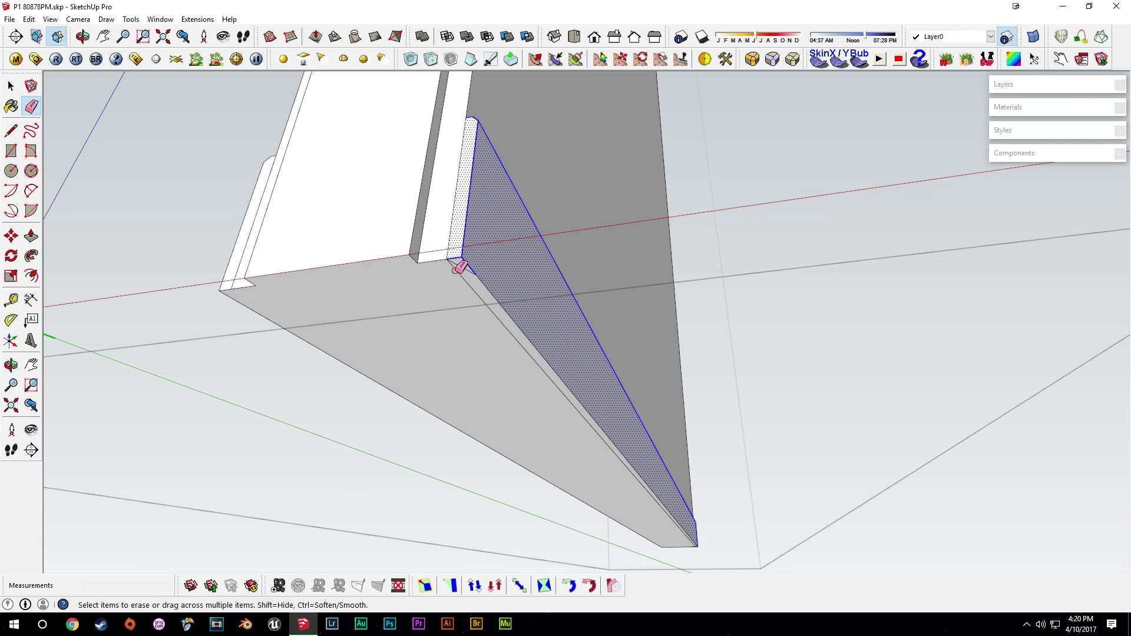
- Erase the seam beneath the new baseboard and push the wall piece's underside face by 1/8 inch
drag(455, 271, 458, 265)
key(space)
click(445, 383)
middle_drag(435, 285, 449, 371)
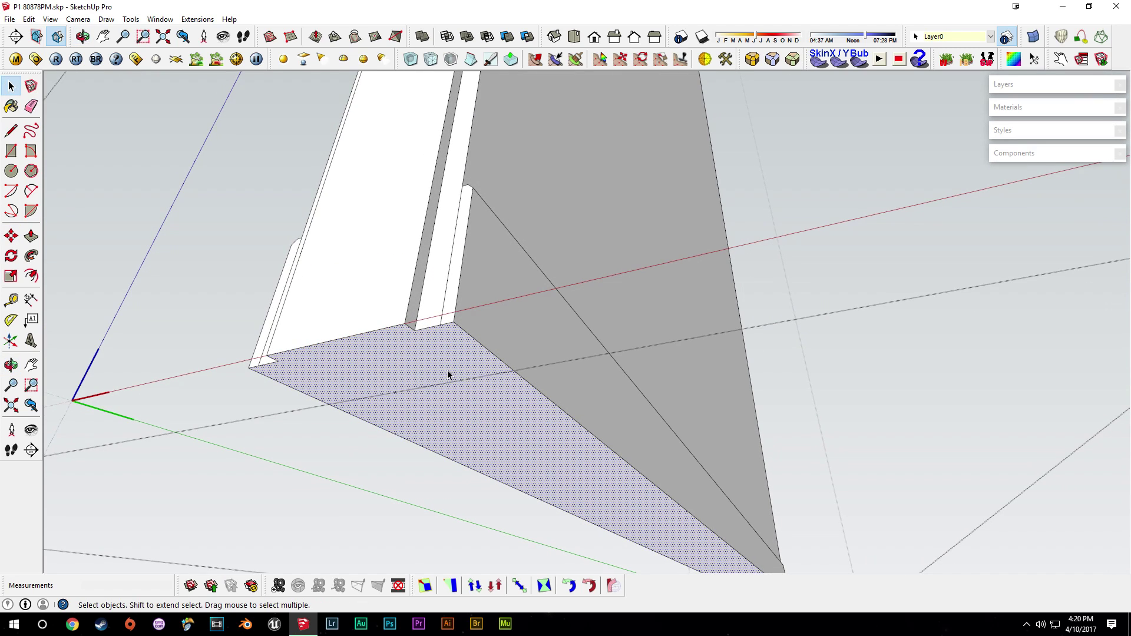
key(p)
click(389, 380)
key(Return)
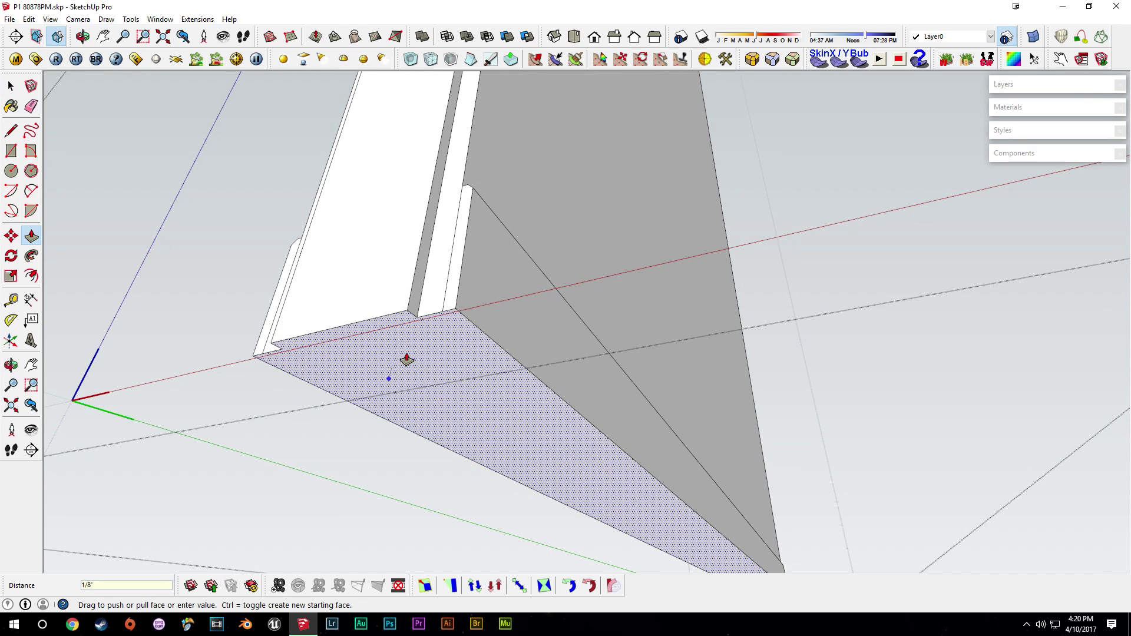
key(space)
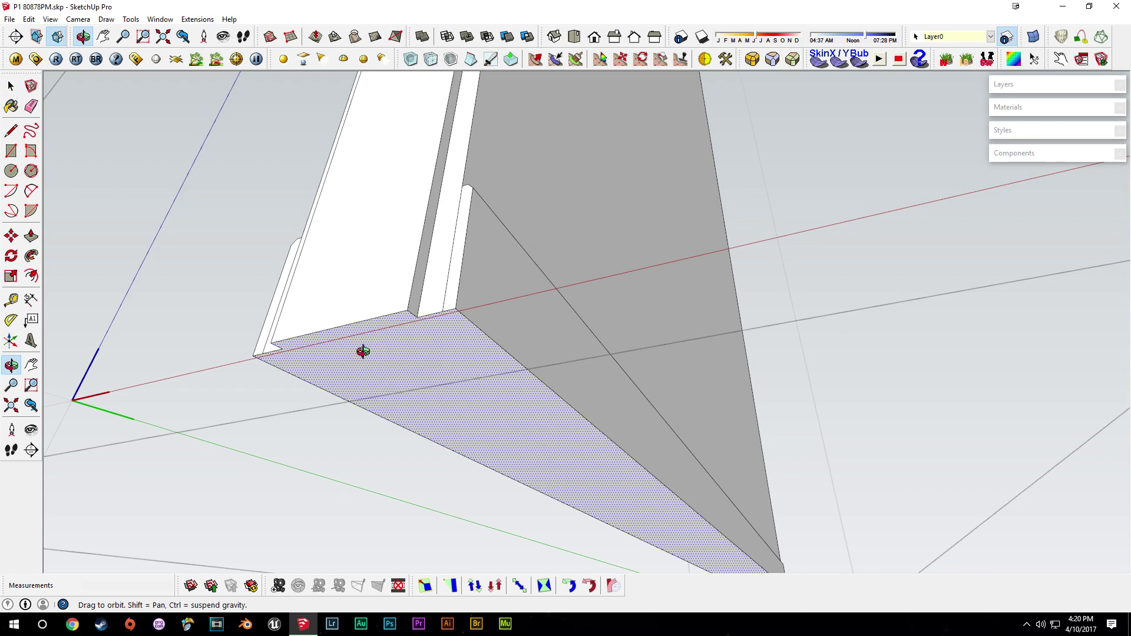
- Push/pull the underside face between the two baseboard strips at the wall piece's far end
middle_drag(359, 351, 272, 328)
key(r)
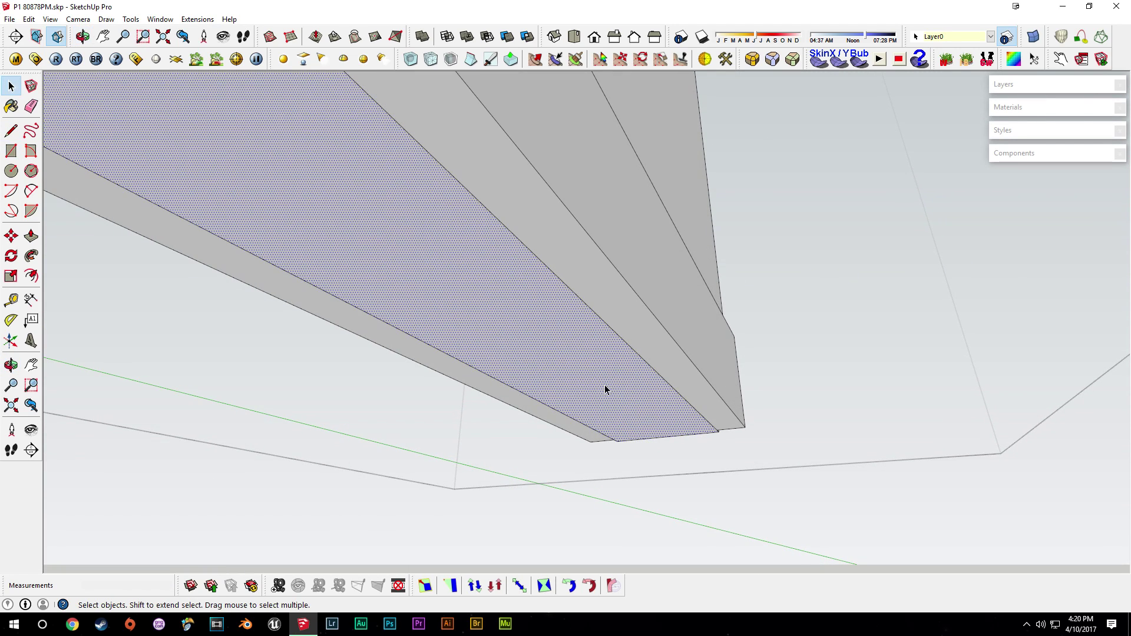
key(p)
click(593, 360)
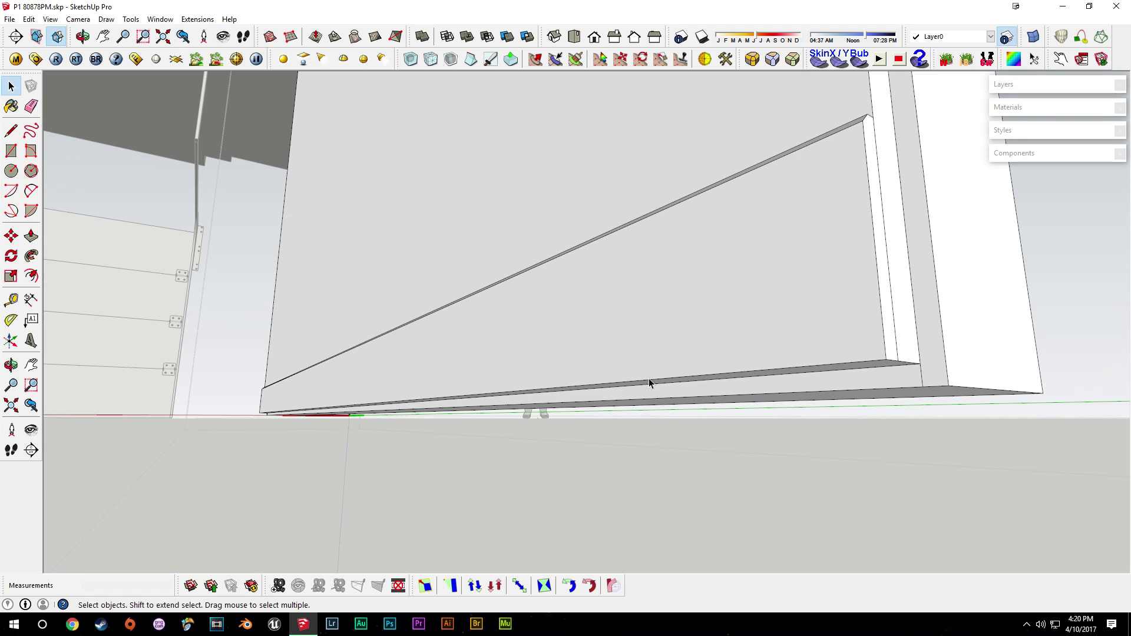
mouse_move(924, 371)
middle_down()
mouse_move(922, 342)
mouse_move(176, 363)
middle_up()
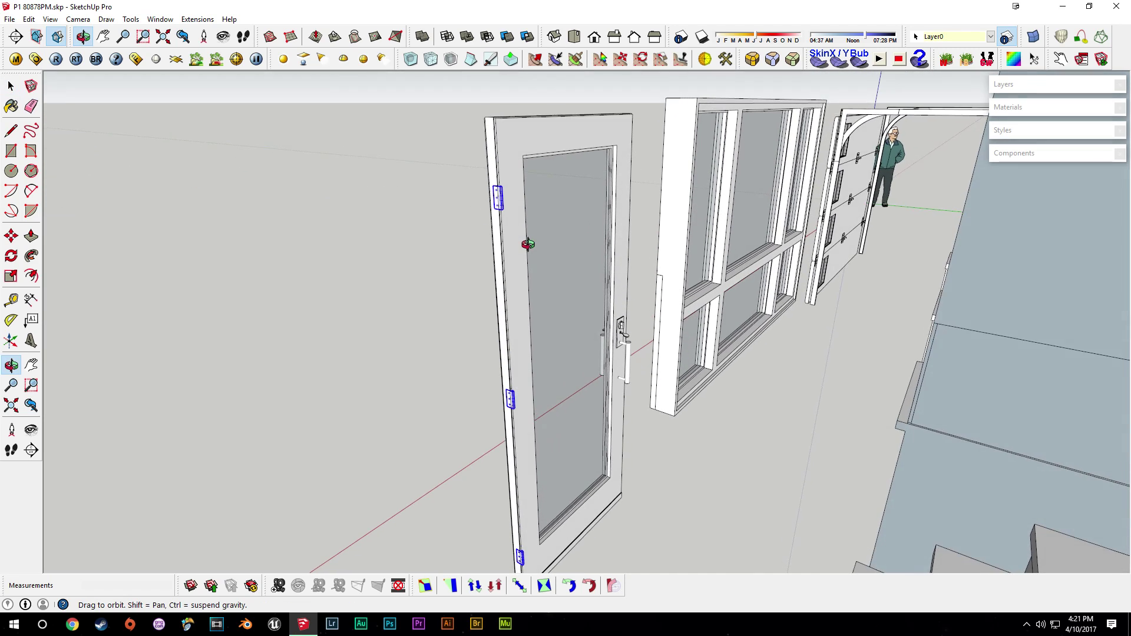
- Copy the three hinges from the glazed door over to the hinge edge of the solid side door
key(m)
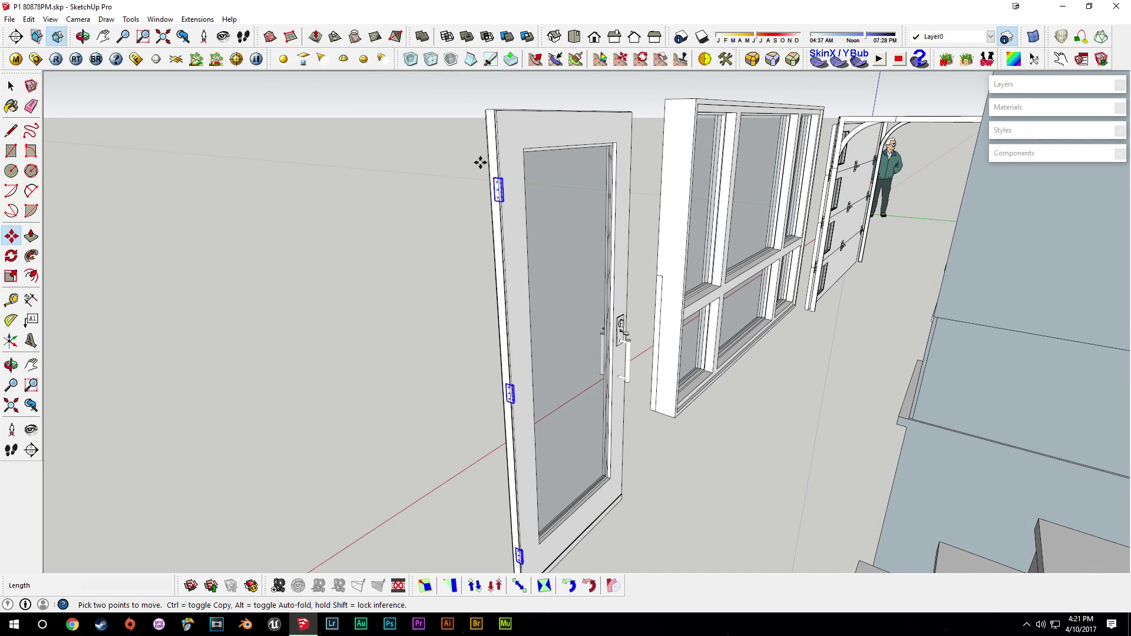
click(499, 188)
key(ctrl)
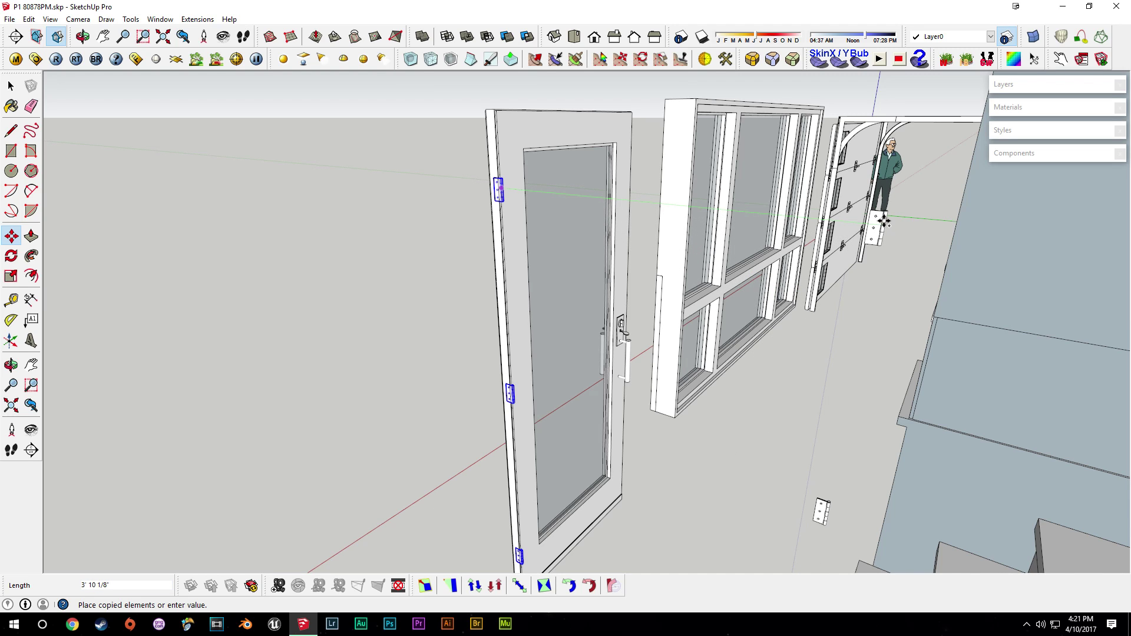
middle_drag(896, 230, 908, 301)
drag(844, 302, 945, 192)
middle_drag(946, 191, 569, 485)
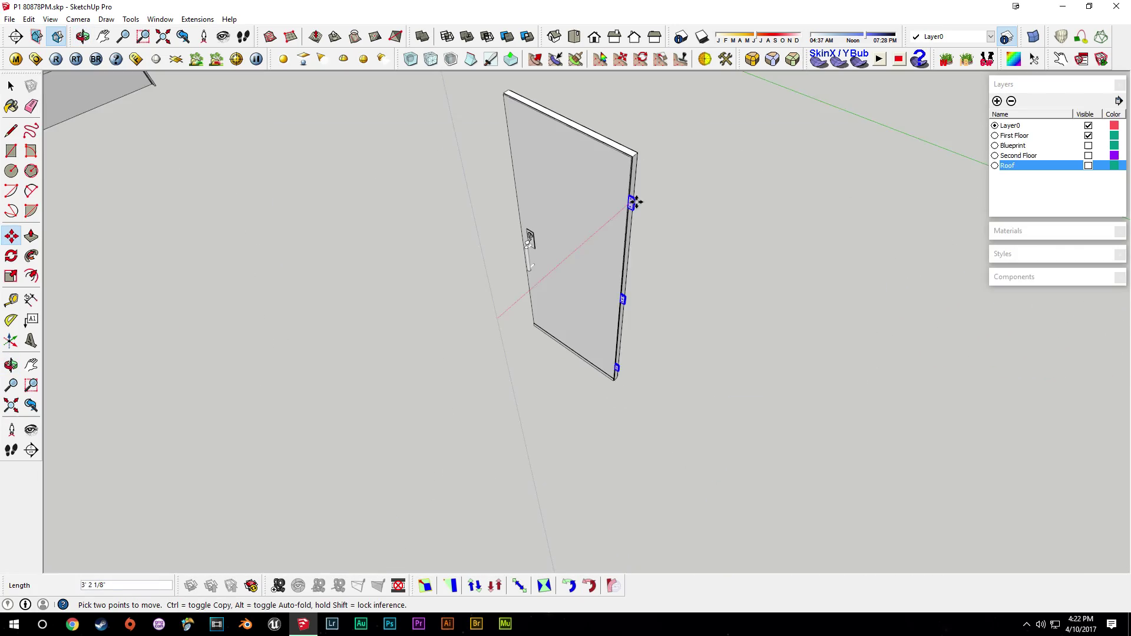
- Rotate the three copied hinges about their pin so the leaves turn toward the side door's edge
scroll(631, 202, up, 5)
middle_drag(614, 192, 673, 375)
middle_drag(684, 299, 548, 358)
scroll(548, 358, up, 2)
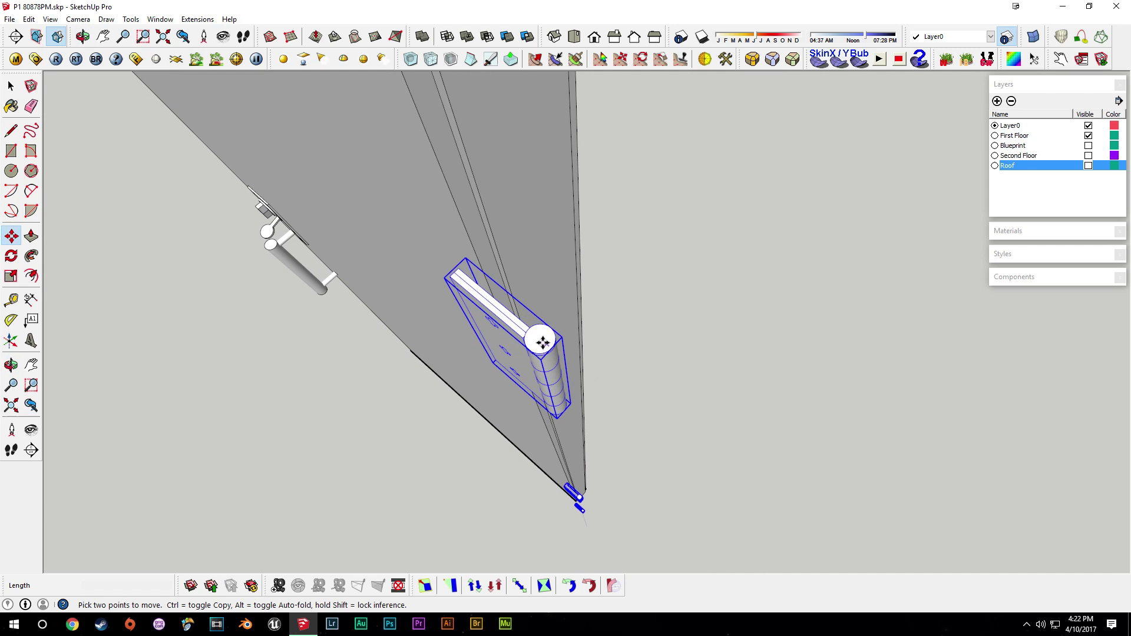
key(q)
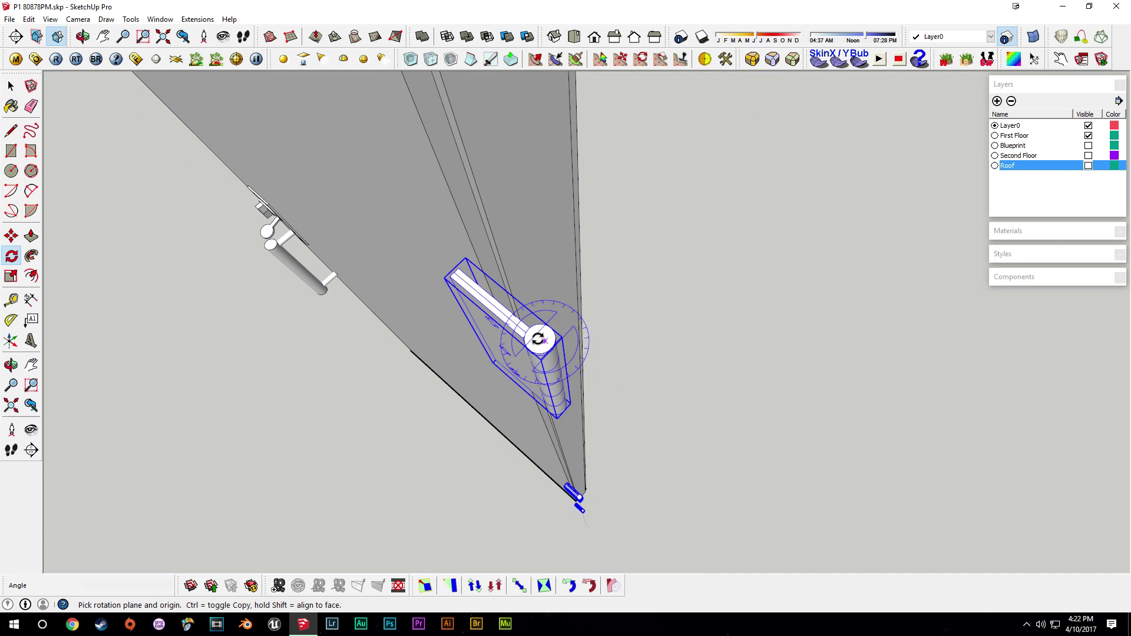
click(623, 417)
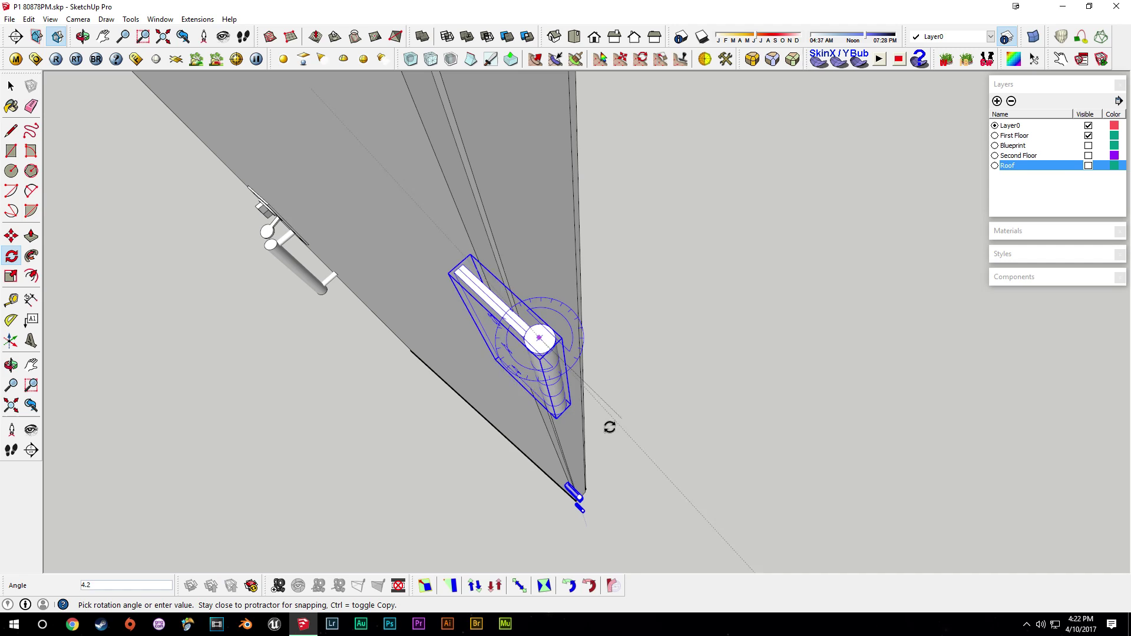
click(452, 434)
key(space)
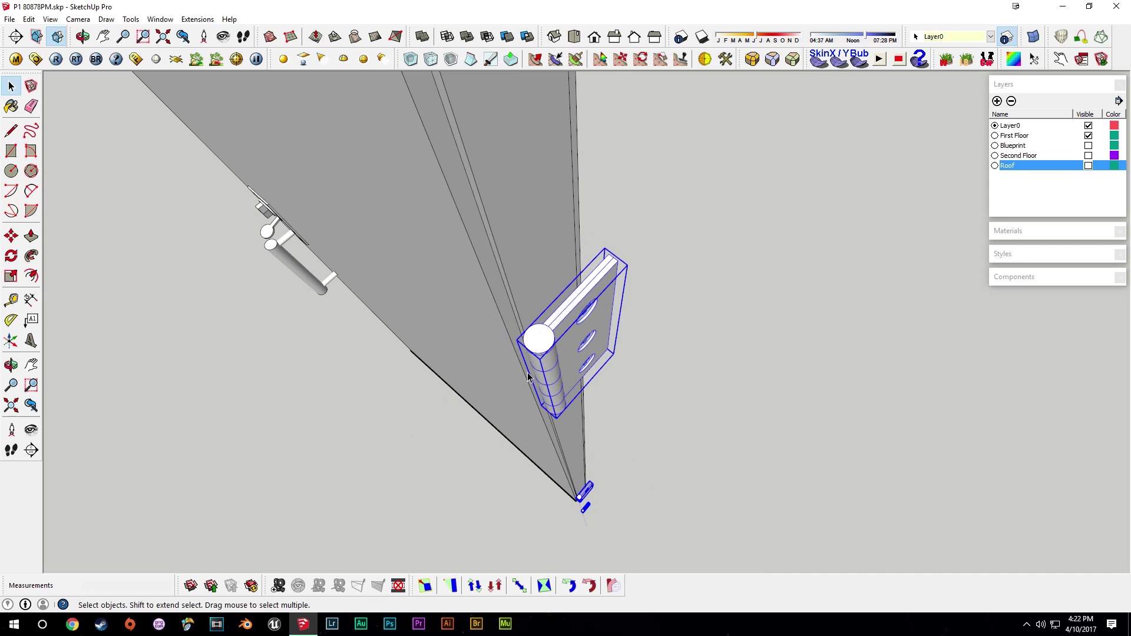
- Move the hinges about 1 5/8 inches along the green axis and about 3/16 inch along the red axis onto the door edge
middle_drag(599, 319, 596, 333)
key(m)
click(559, 333)
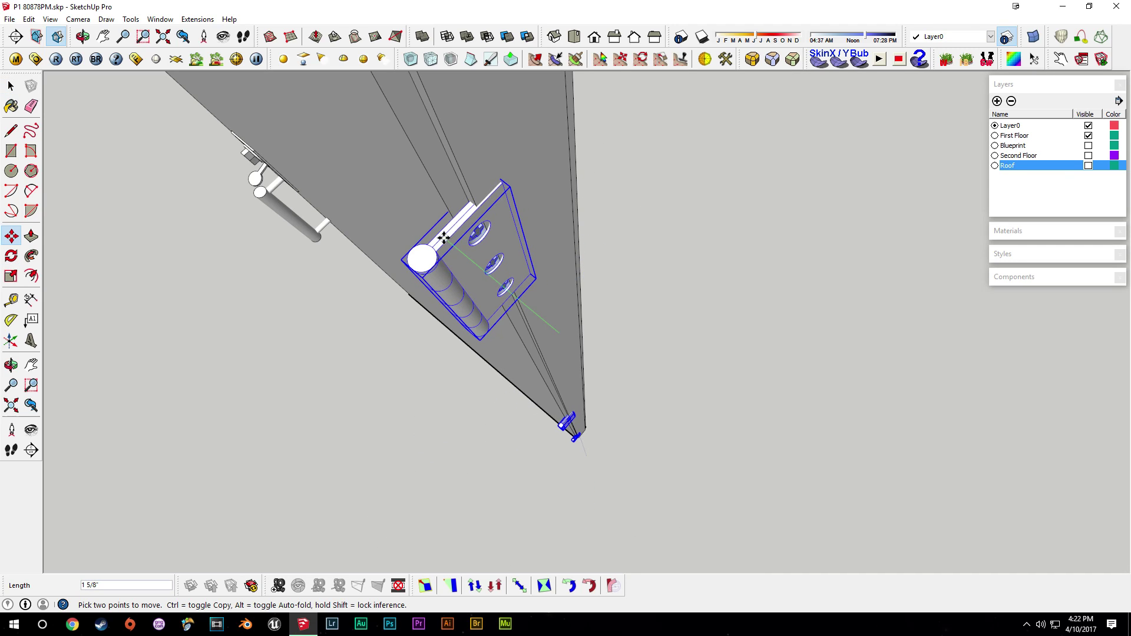
scroll(453, 221, up, 3)
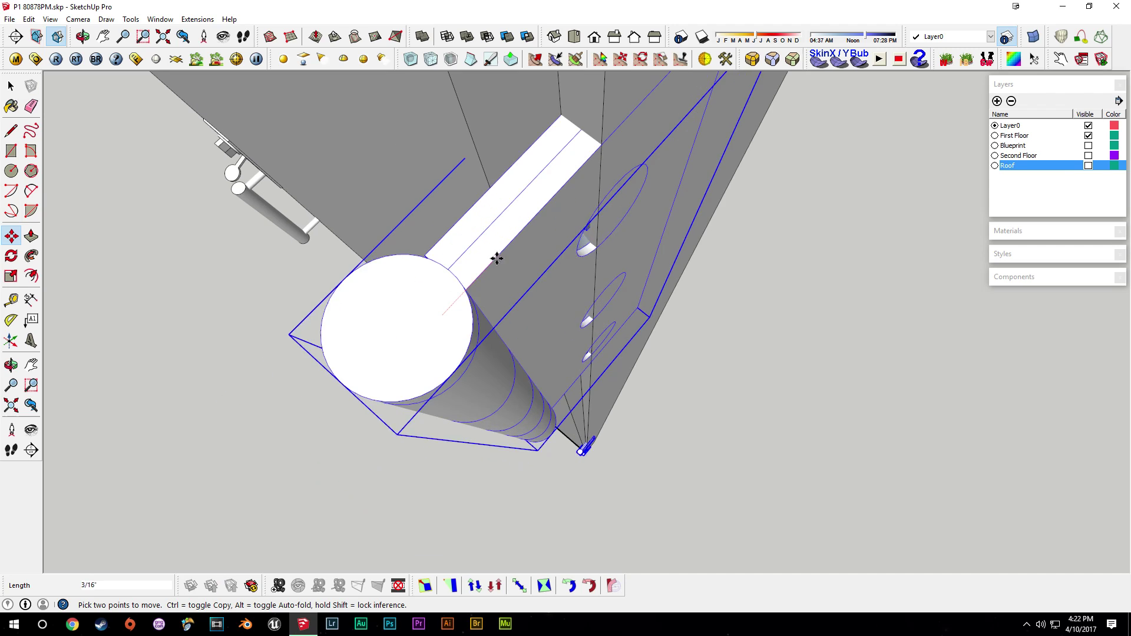
middle_drag(557, 184, 511, 255)
key(space)
scroll(569, 394, down, 4)
scroll(512, 255, down, 5)
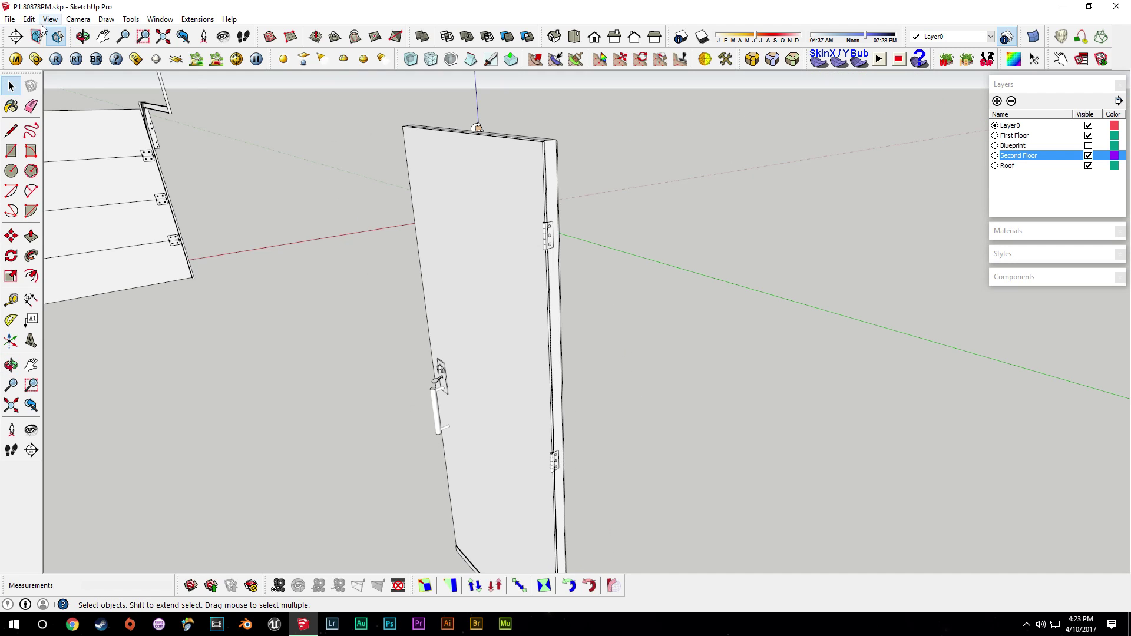
- Unhide the last hidden geometry around the side door
click(29, 19)
mouse_move(58, 188)
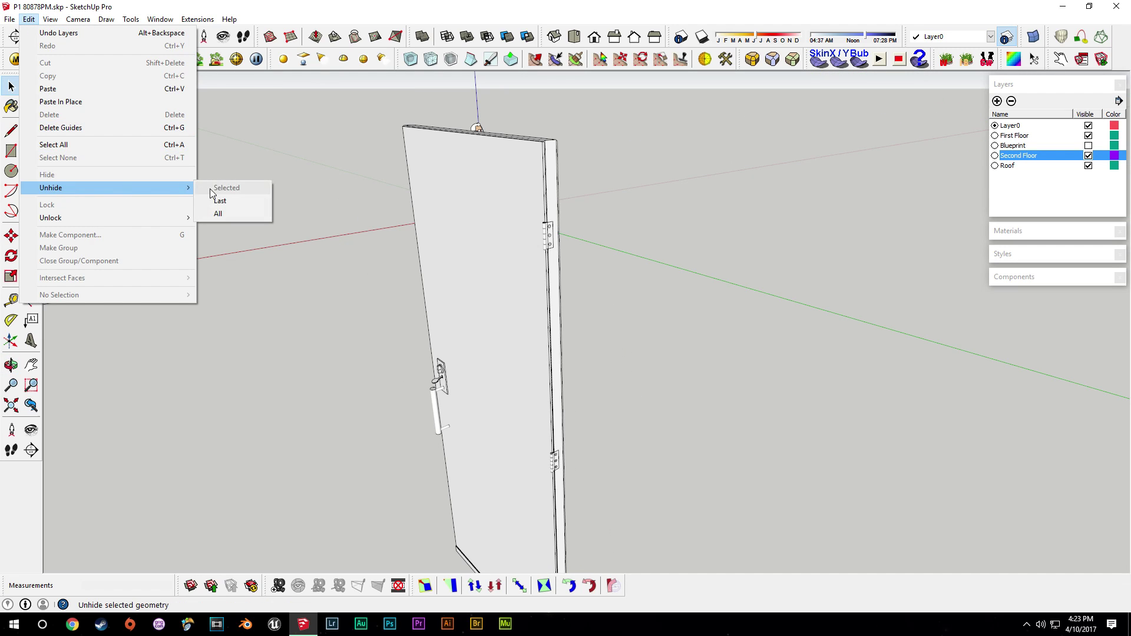
click(239, 202)
- Examine the side door's fit in its frame from both sides, along with the front of the house
middle_drag(652, 319, 201, 341)
middle_drag(754, 361, 630, 323)
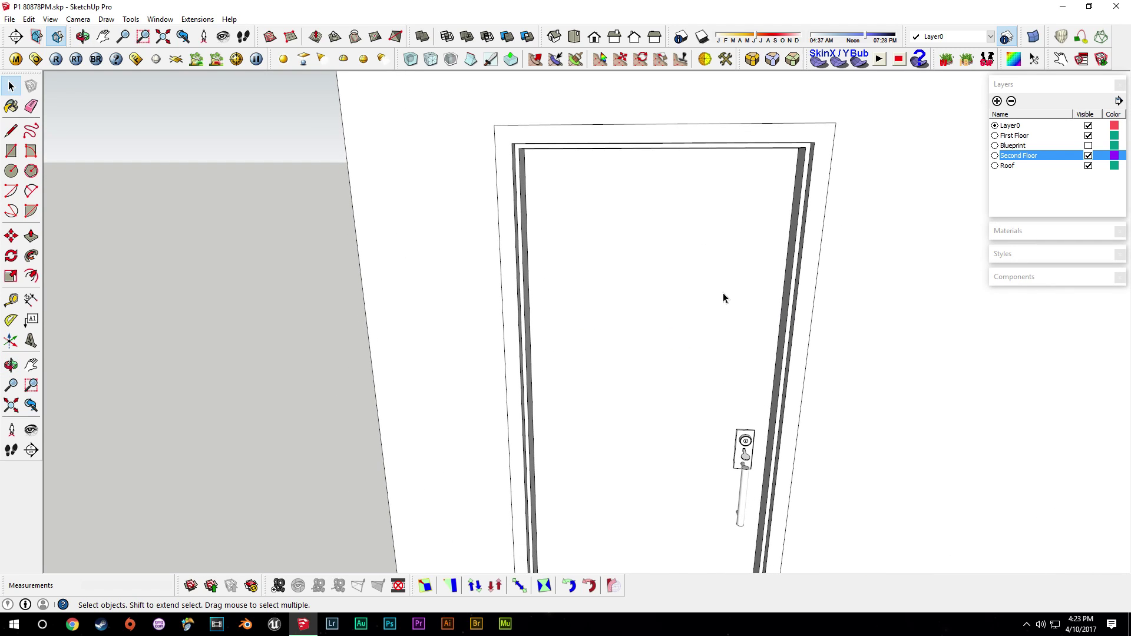
middle_drag(759, 337, 576, 215)
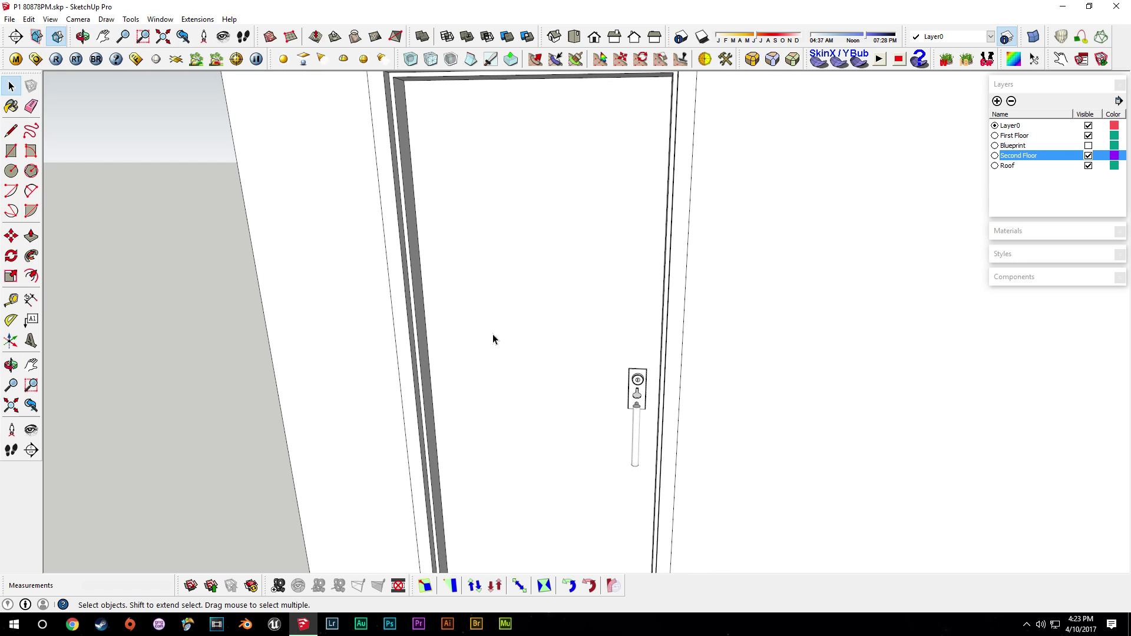
middle_drag(580, 292, 760, 382)
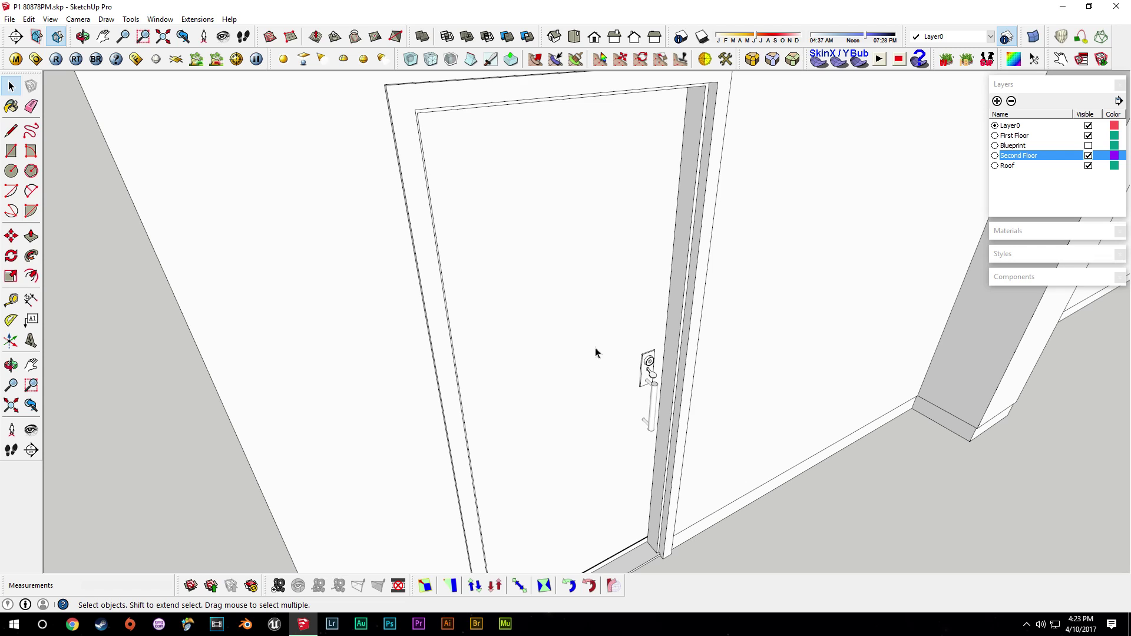
click(1040, 87)
middle_drag(794, 273, 614, 348)
shift+middle_drag(845, 320, 618, 340)
scroll(556, 357, down, 3)
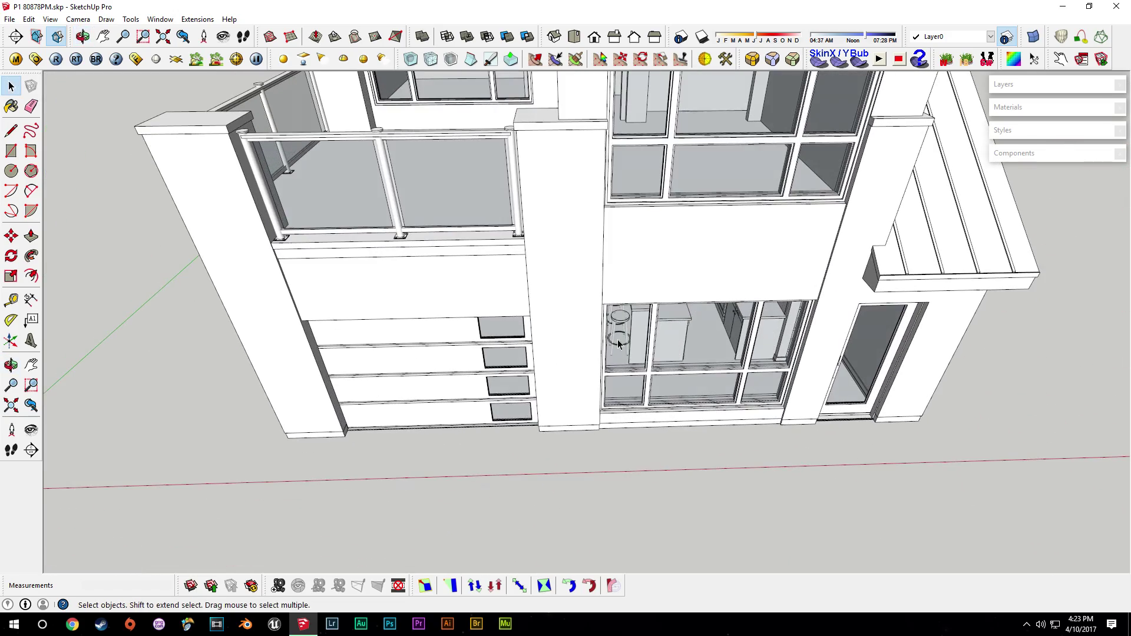
scroll(871, 357, up, 6)
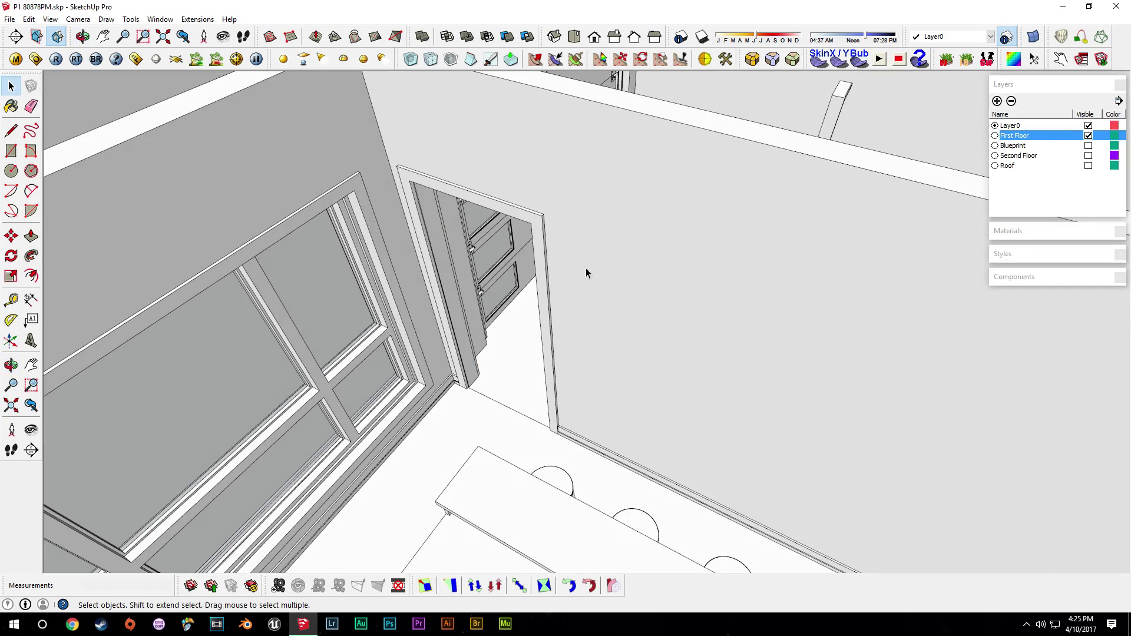
- Copy the garage side door with its handle and hinges, and paste the duplicate inside the garage
scroll(586, 271, down, 5)
middle_drag(586, 274, 188, 354)
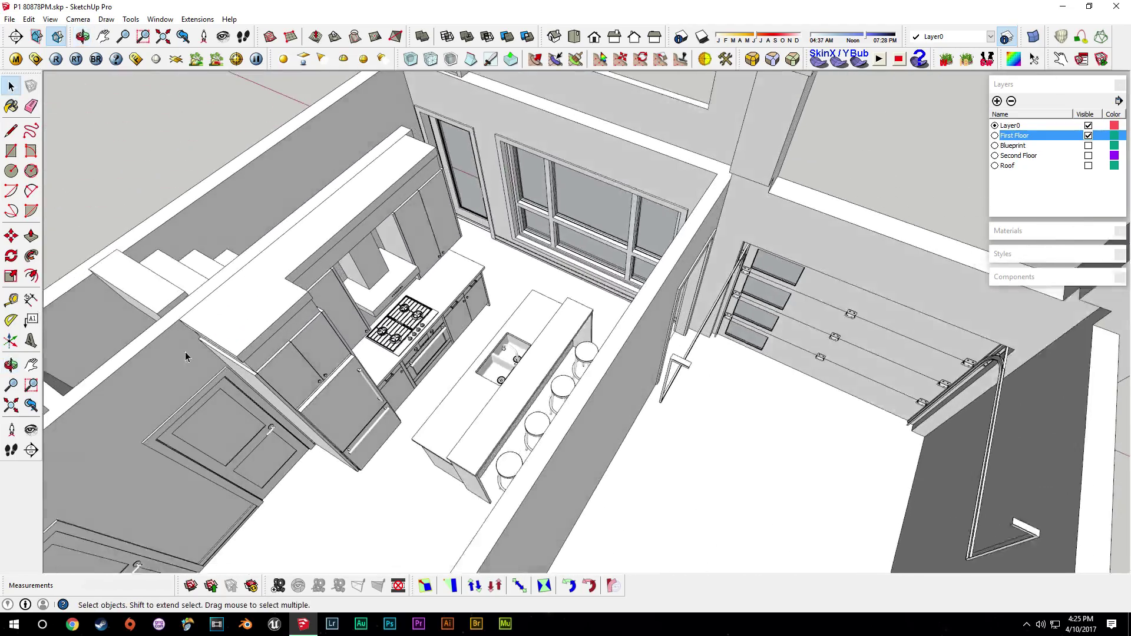
scroll(265, 392, down, 1)
middle_drag(389, 377, 716, 377)
middle_drag(503, 355, 620, 294)
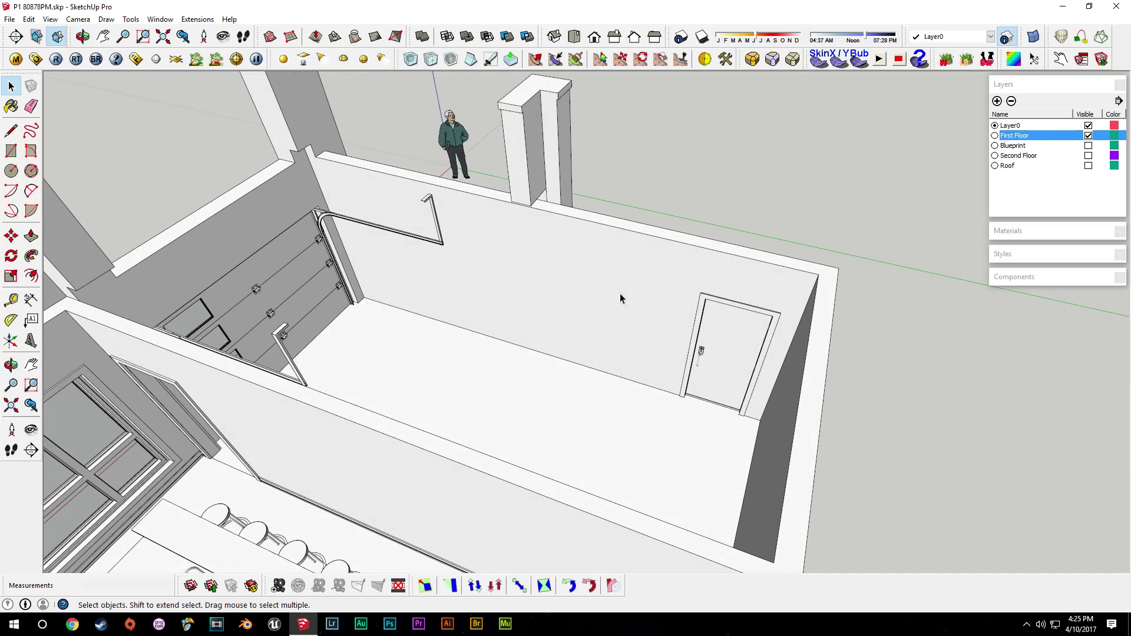
scroll(767, 306, up, 3)
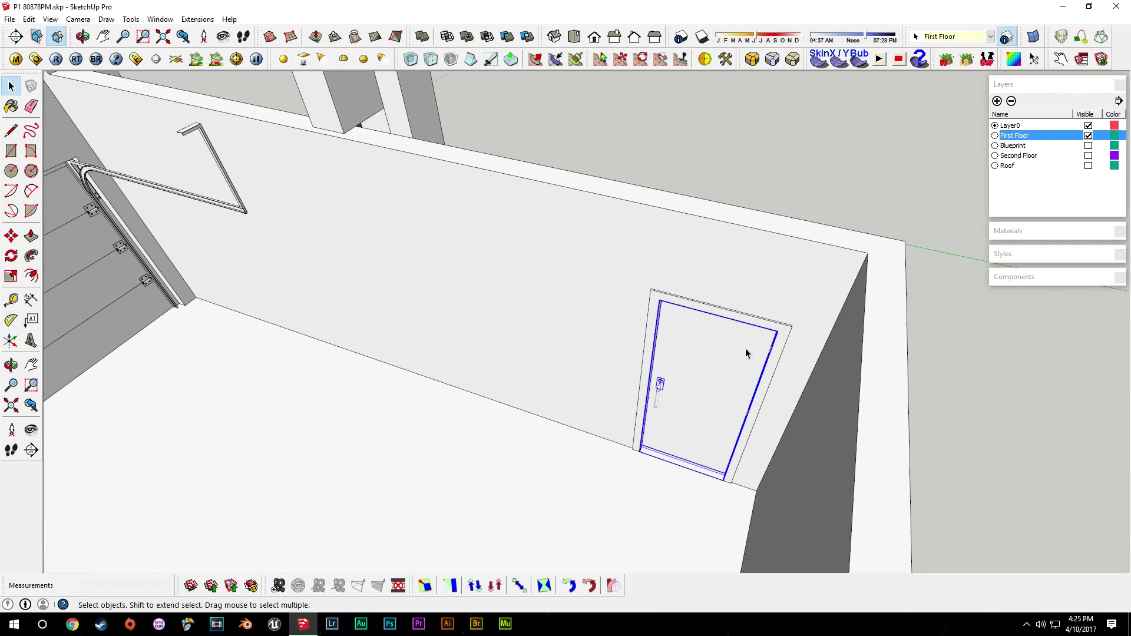
middle_drag(617, 365, 752, 313)
scroll(789, 301, up, 6)
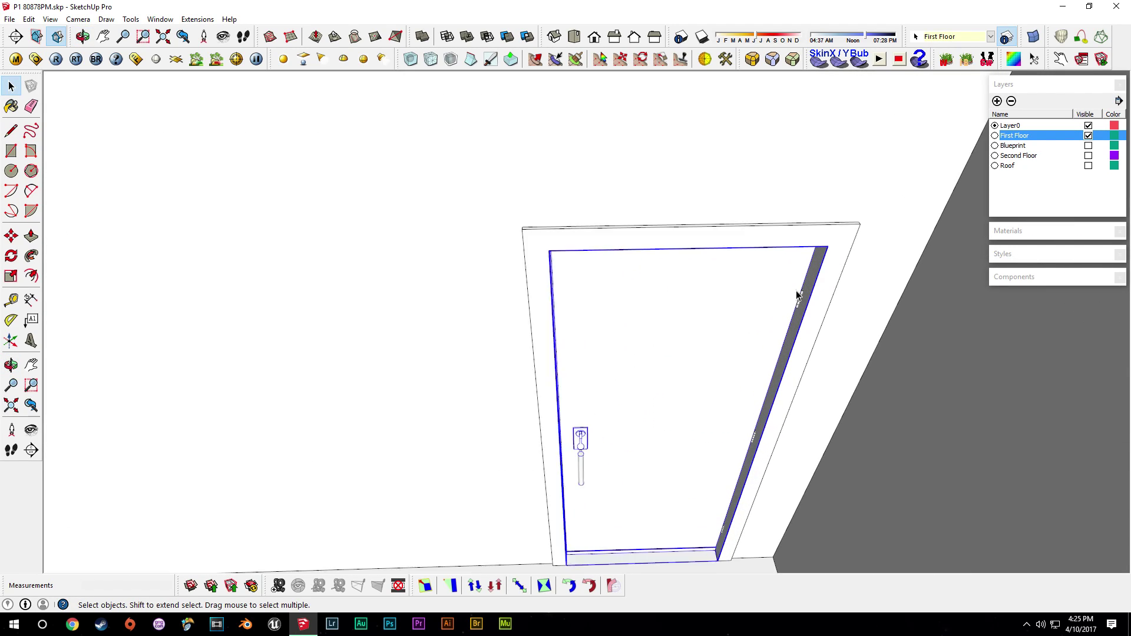
scroll(801, 301, up, 2)
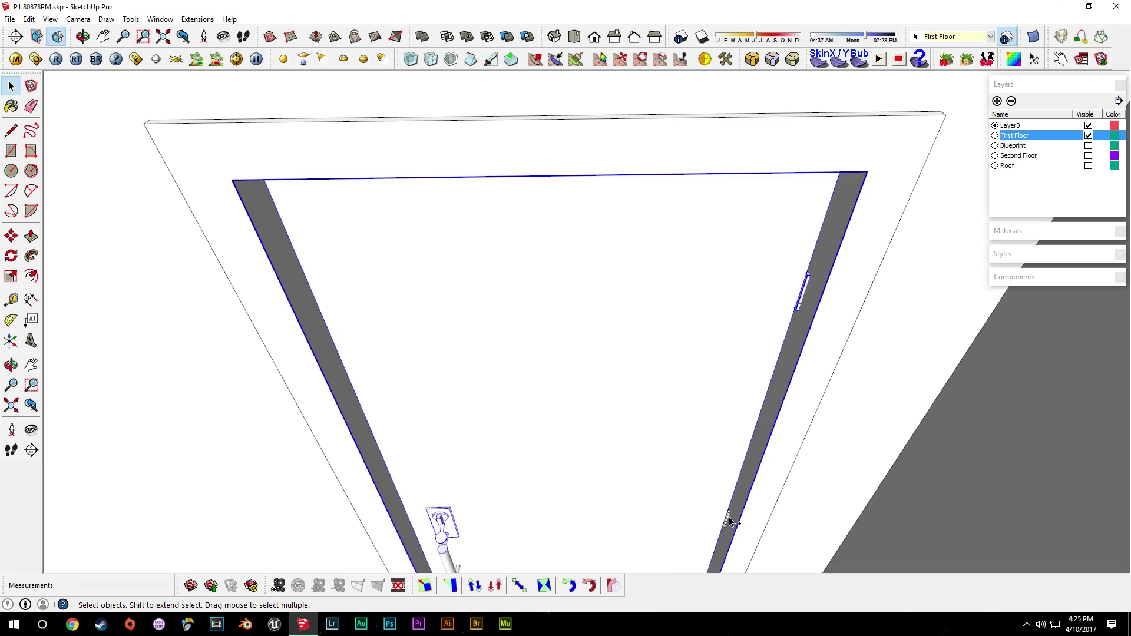
scroll(728, 532, down, 3)
scroll(722, 501, up, 2)
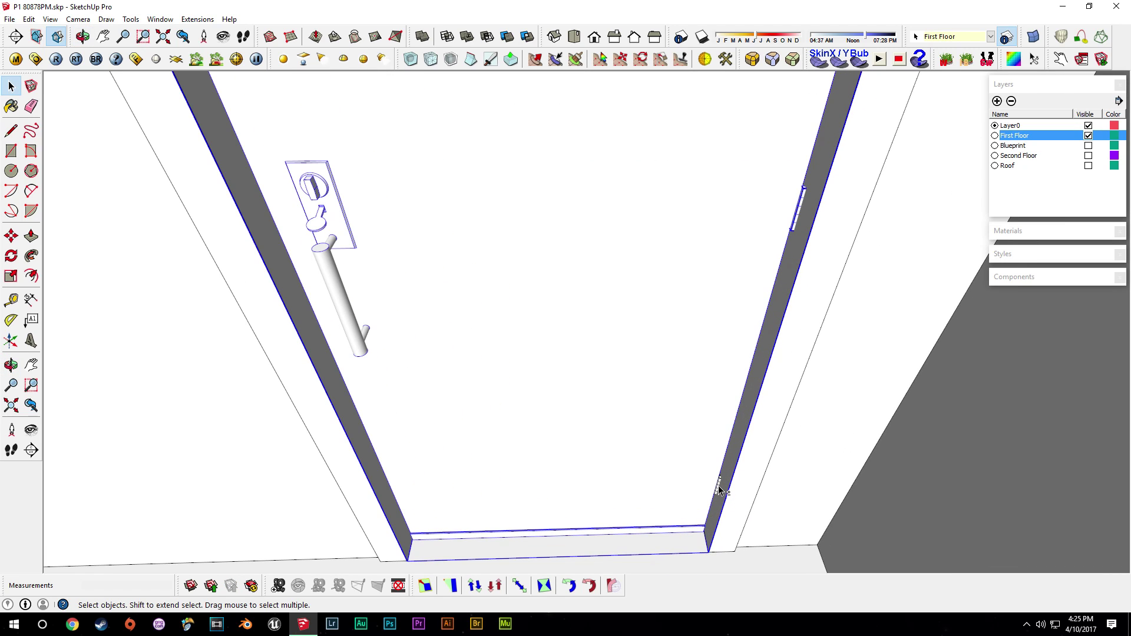
scroll(750, 454, down, 5)
key(ctrl+v)
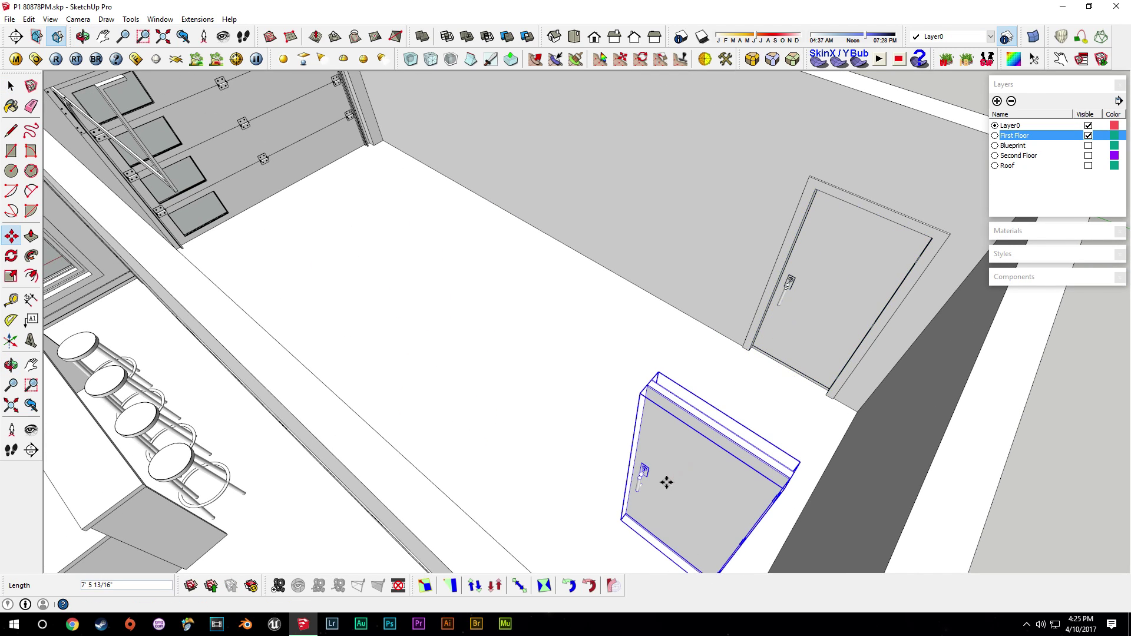
- Move the copied door into the interior garage doorway, shifting it about 1/4 inch vertically and then sideways at the frame's upper corner
middle_drag(330, 248, 687, 347)
scroll(687, 346, up, 3)
scroll(687, 346, up, 6)
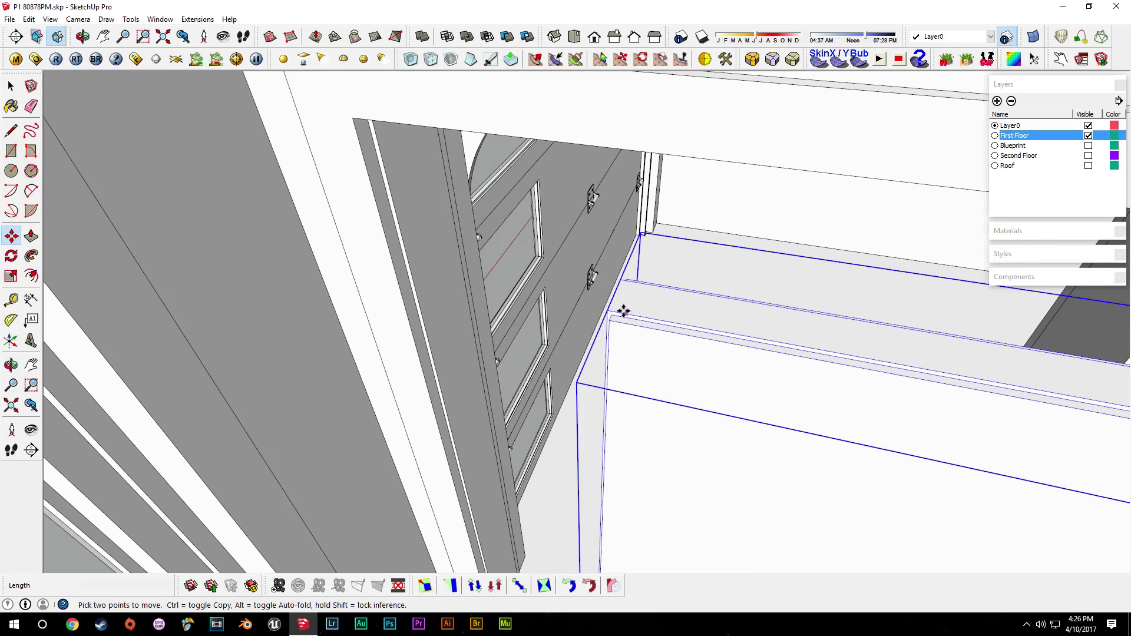
middle_drag(608, 311, 419, 457)
scroll(407, 399, down, 5)
shift+middle_drag(404, 339, 463, 406)
scroll(424, 271, up, 8)
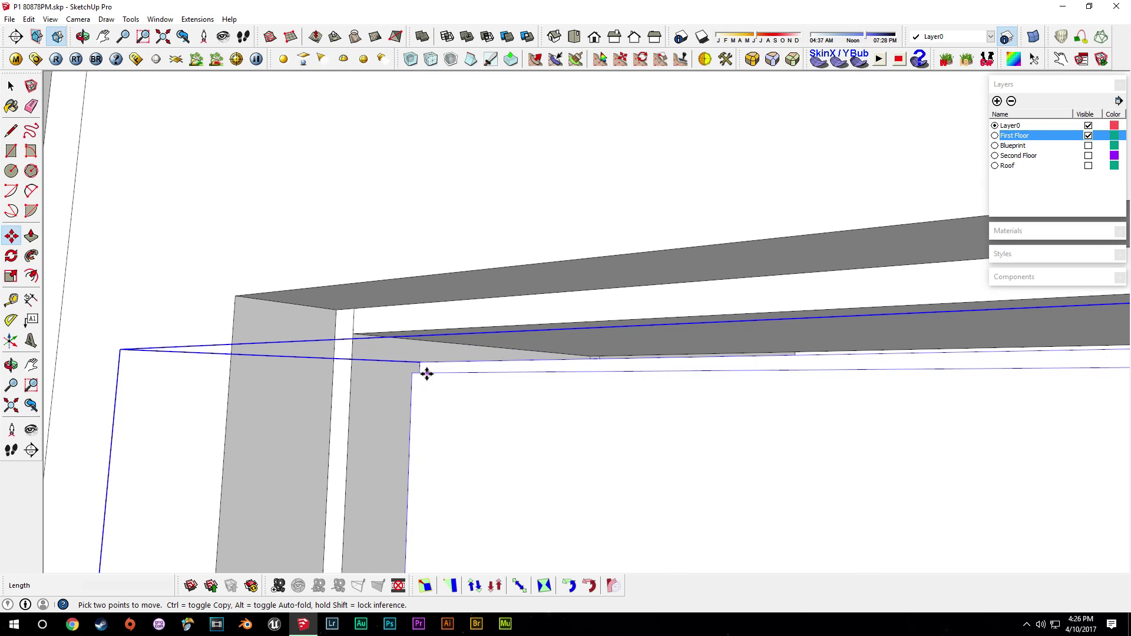
drag(421, 361, 422, 340)
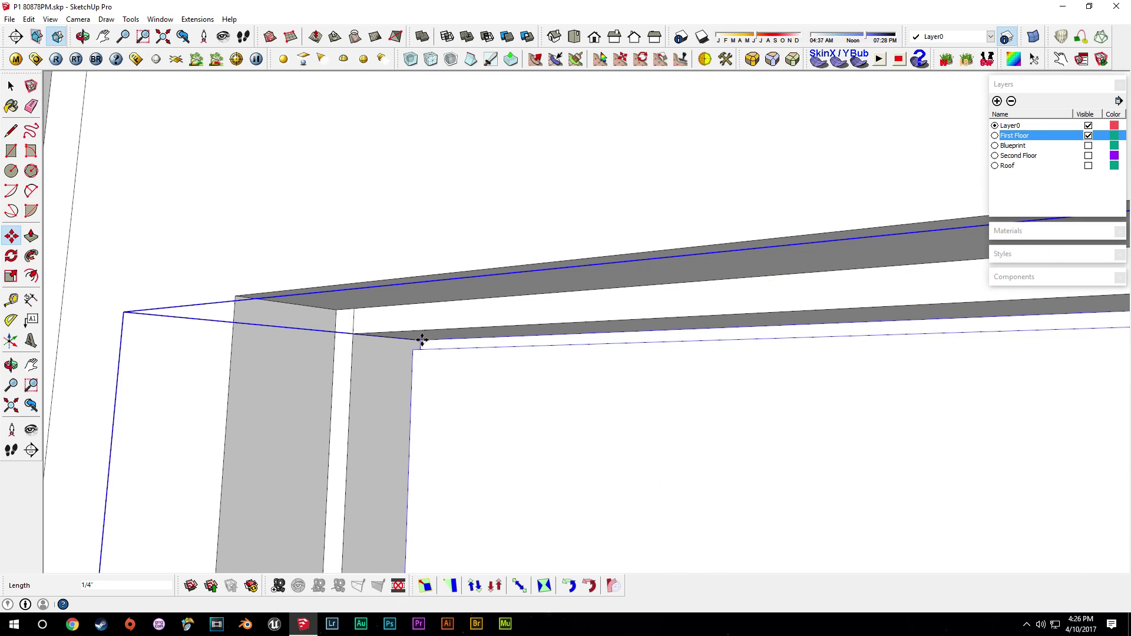
drag(414, 350, 366, 348)
- Adjust the copied door's fit against the opposite upper corner of the doorway frame
middle_drag(369, 348, 353, 318)
scroll(400, 350, down, 3)
middle_drag(548, 421, 521, 403)
scroll(528, 413, down, 4)
middle_drag(760, 424, 560, 486)
scroll(709, 377, up, 5)
middle_drag(715, 359, 557, 434)
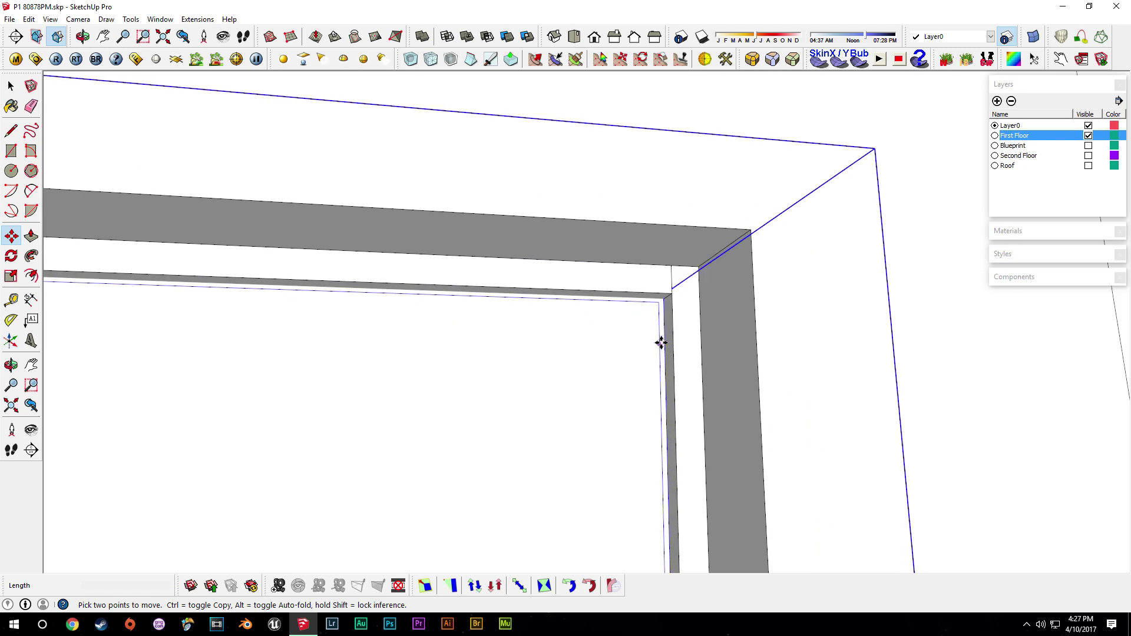
scroll(661, 335, up, 4)
scroll(660, 298, up, 4)
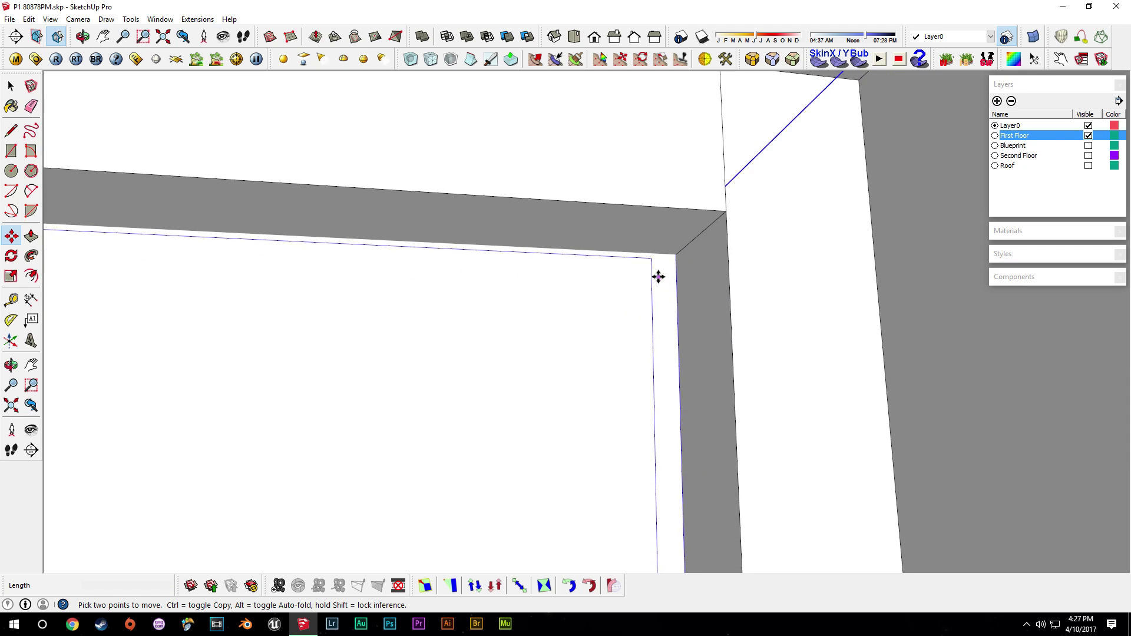
click(663, 295)
click(662, 319)
click(676, 293)
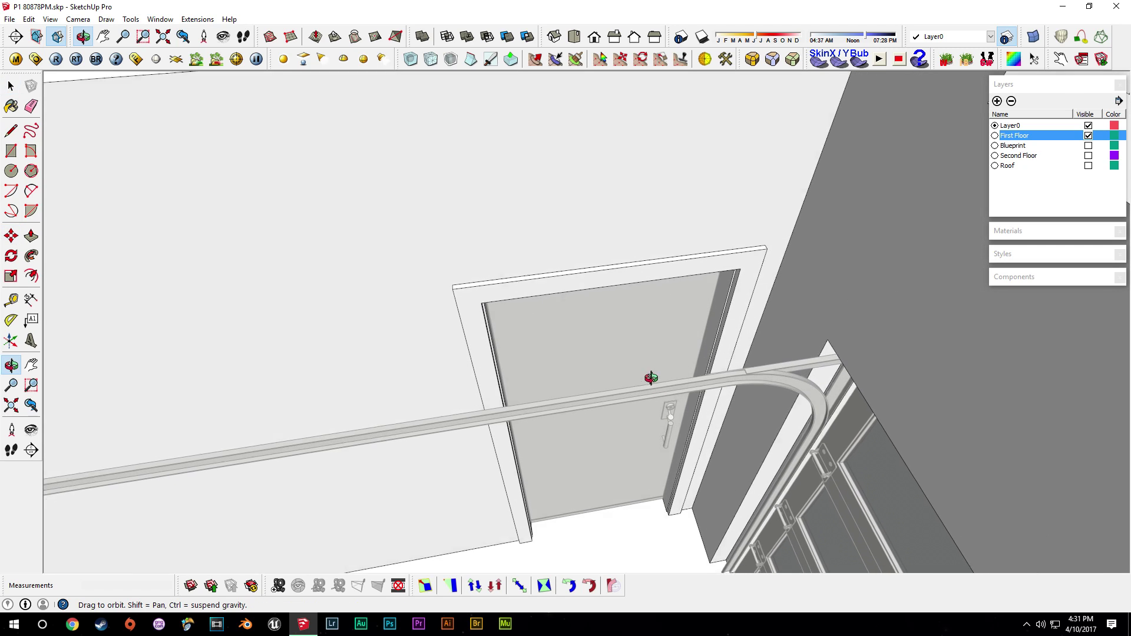
- Measure the gap between the bottom of the interior garage door and the floor
middle_drag(624, 348, 732, 295)
scroll(677, 448, up, 5)
scroll(713, 353, up, 3)
key(t)
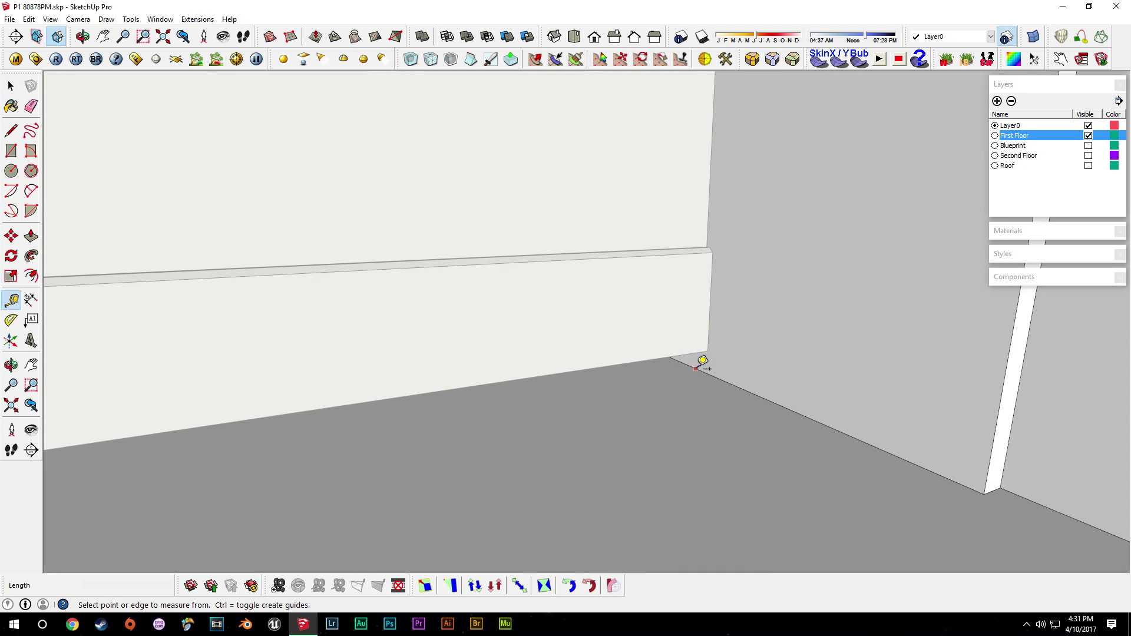
scroll(711, 352, up, 5)
key(space)
middle_drag(710, 352, 710, 306)
key(t)
scroll(672, 382, up, 1)
middle_drag(671, 381, 682, 352)
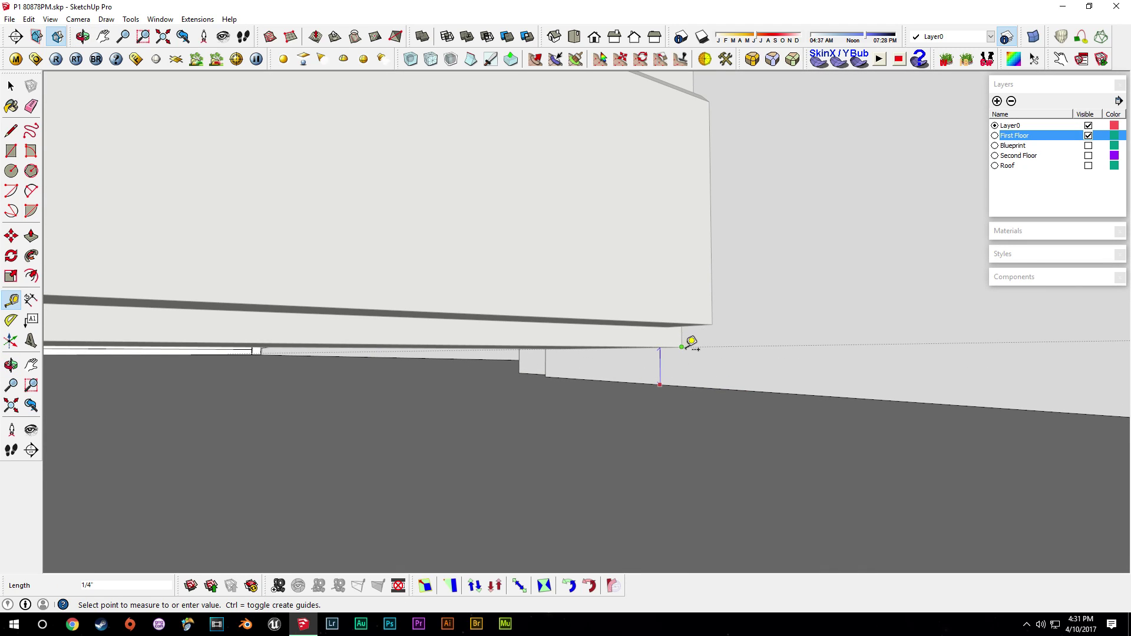
middle_drag(683, 353, 784, 404)
key(space)
key(t)
key(space)
- Draw a line across the base of the doorway to outline the threshold strip beneath the door
click(781, 437)
key(l)
click(626, 346)
middle_drag(627, 346, 917, 215)
middle_drag(548, 289, 735, 297)
click(570, 334)
key(space)
- Push/Pull the faces of the strip beneath the door by 1/4 inch to shape the threshold
key(p)
click(591, 347)
click(784, 424)
click(729, 294)
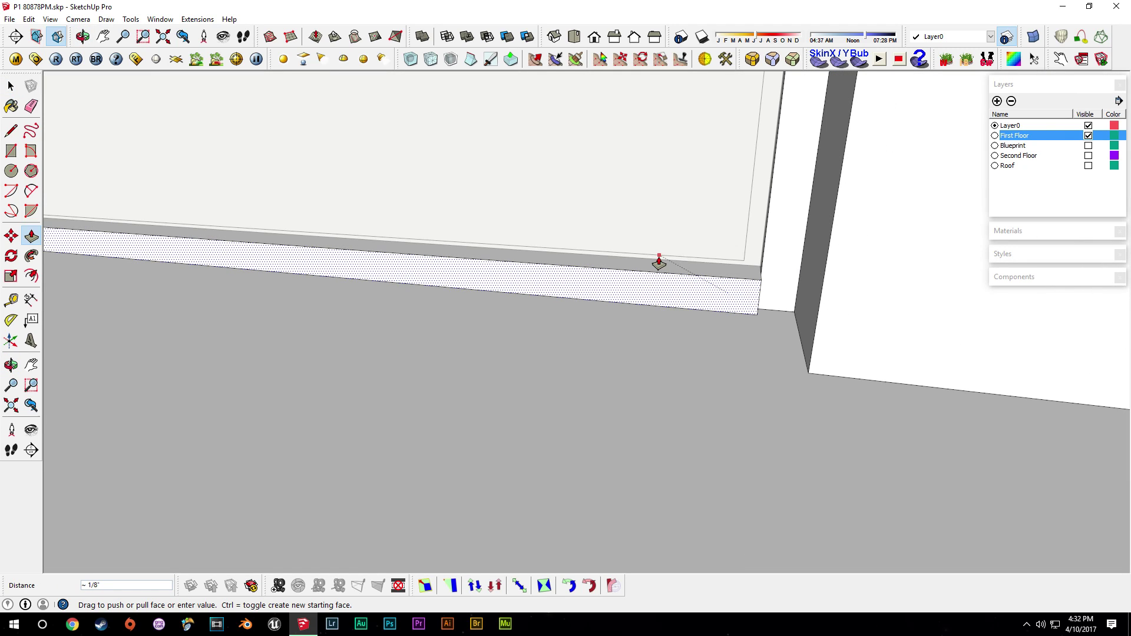
click(659, 258)
middle_drag(742, 280, 847, 360)
click(841, 265)
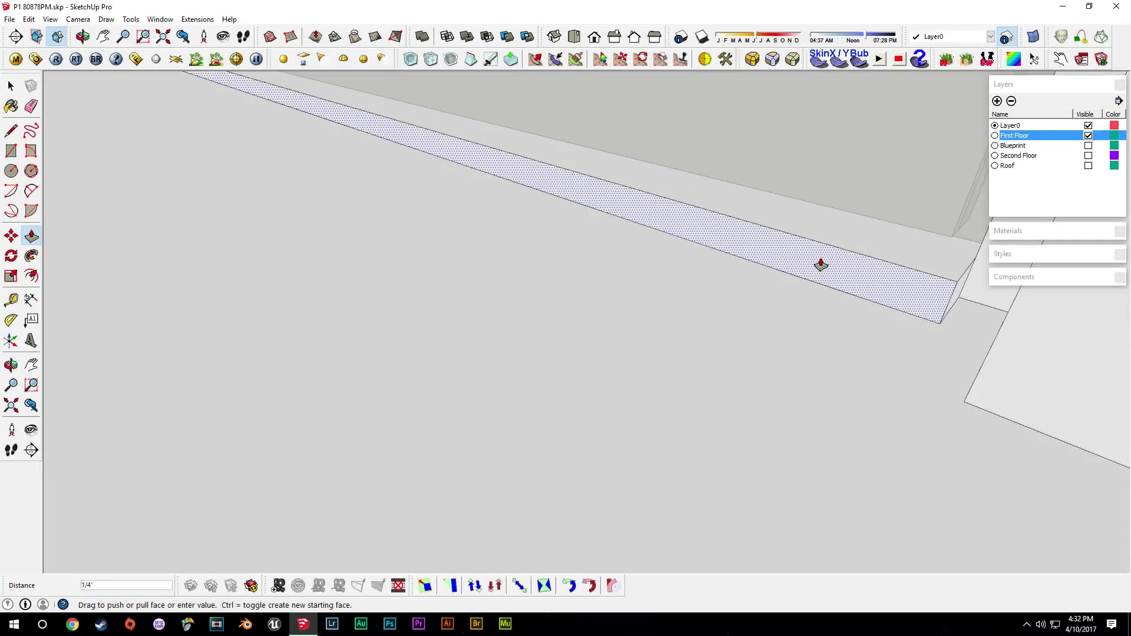
click(821, 264)
mouse_move(820, 263)
middle_down()
mouse_move(613, 389)
mouse_move(694, 531)
mouse_move(555, 454)
mouse_move(605, 386)
mouse_move(660, 393)
middle_up()
click(647, 391)
click(660, 368)
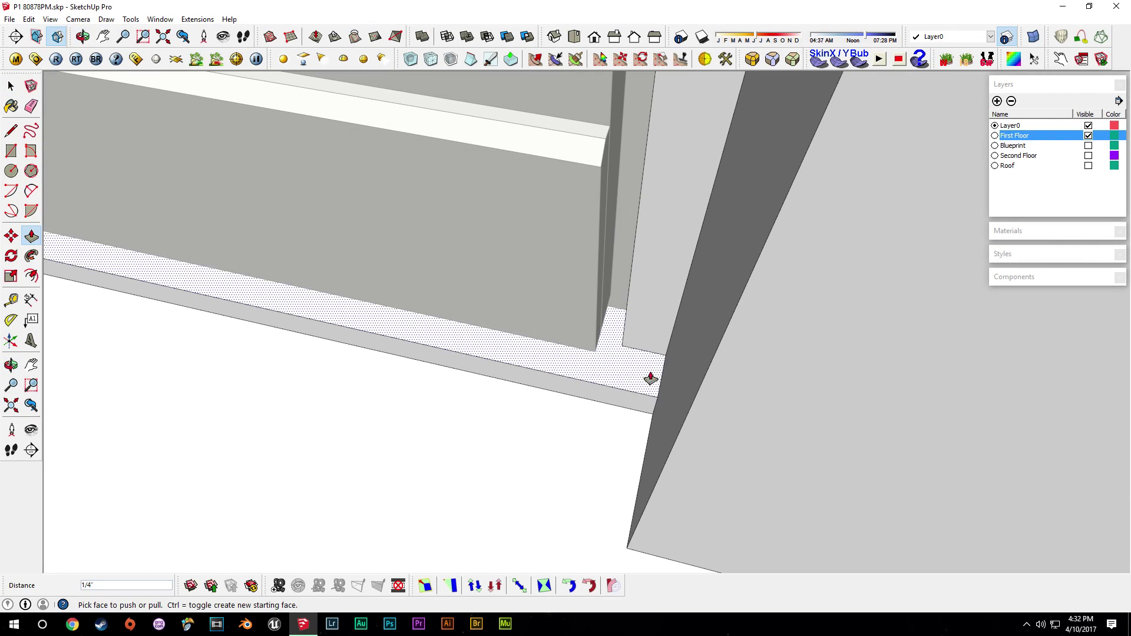
- Measure the interior garage door's width from the kitchen side
scroll(619, 398, down, 3)
scroll(322, 396, down, 2)
shift+middle_drag(323, 396, 719, 342)
scroll(833, 462, down, 5)
scroll(589, 283, up, 3)
key(t)
scroll(533, 246, up, 2)
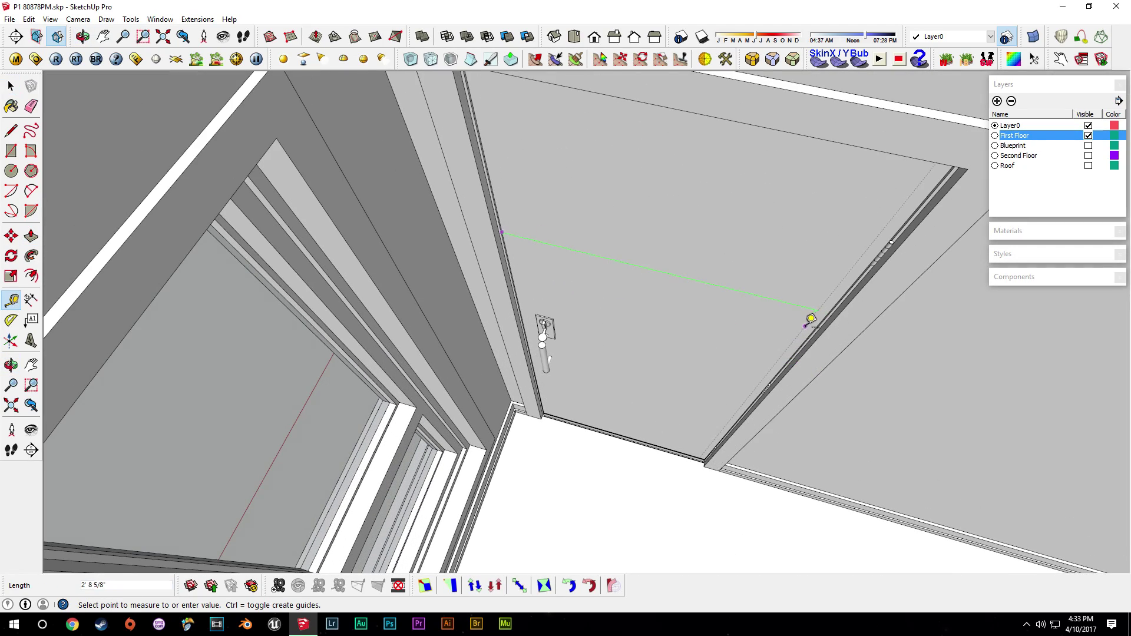
key(Escape)
- Place a guide line on the kitchen floor parallel to the door's bottom edge
middle_drag(810, 326, 660, 330)
scroll(607, 446, up, 4)
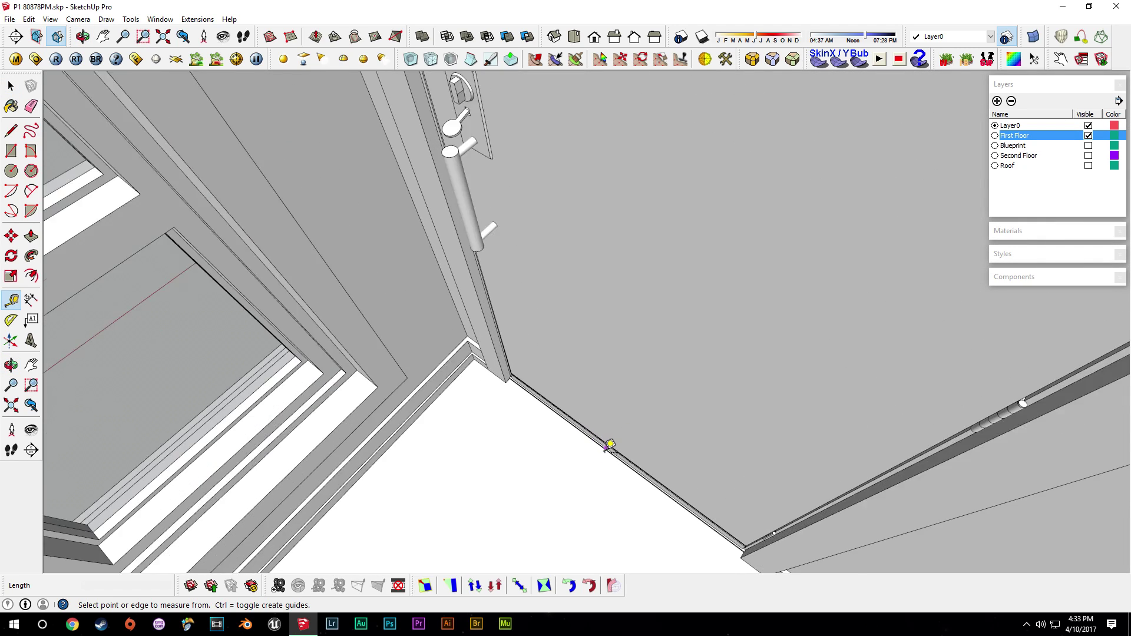
click(603, 446)
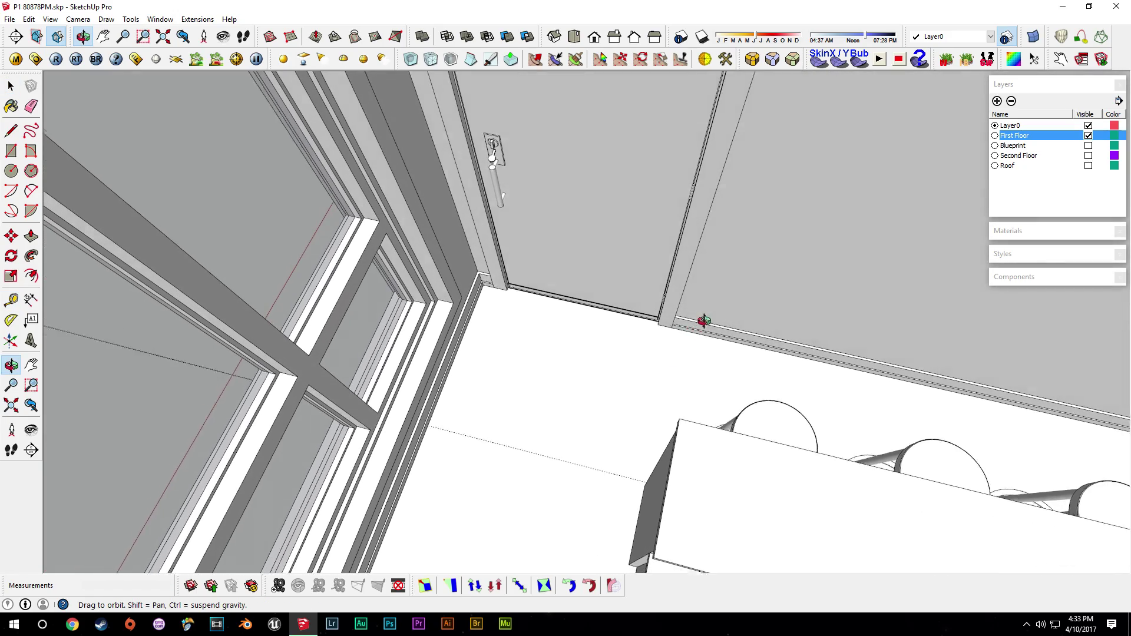
drag(705, 321, 625, 453)
key(space)
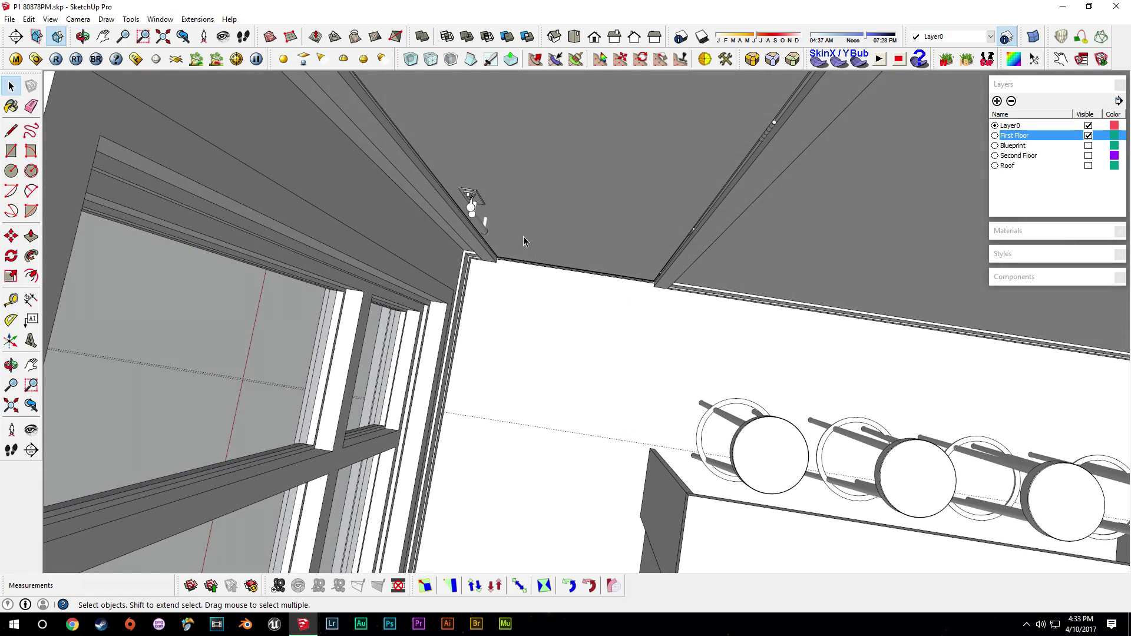
- Place a guide line on the garage floor parallel to the interior door's threshold
middle_drag(658, 302, 452, 379)
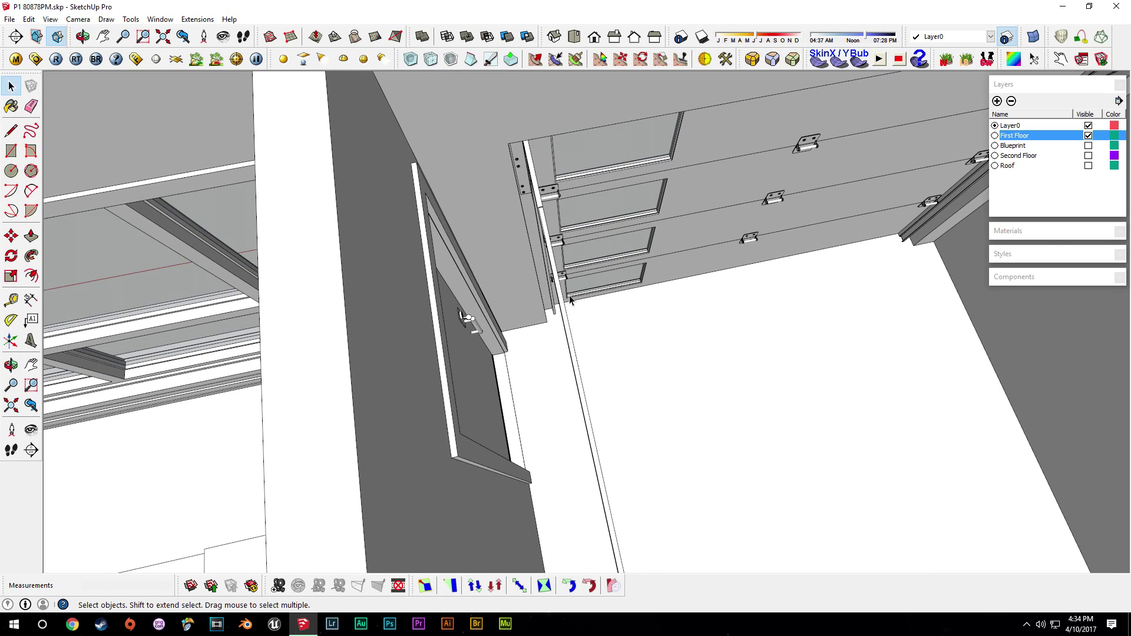
middle_drag(451, 319, 554, 392)
middle_drag(486, 369, 518, 373)
scroll(646, 434, down, 6)
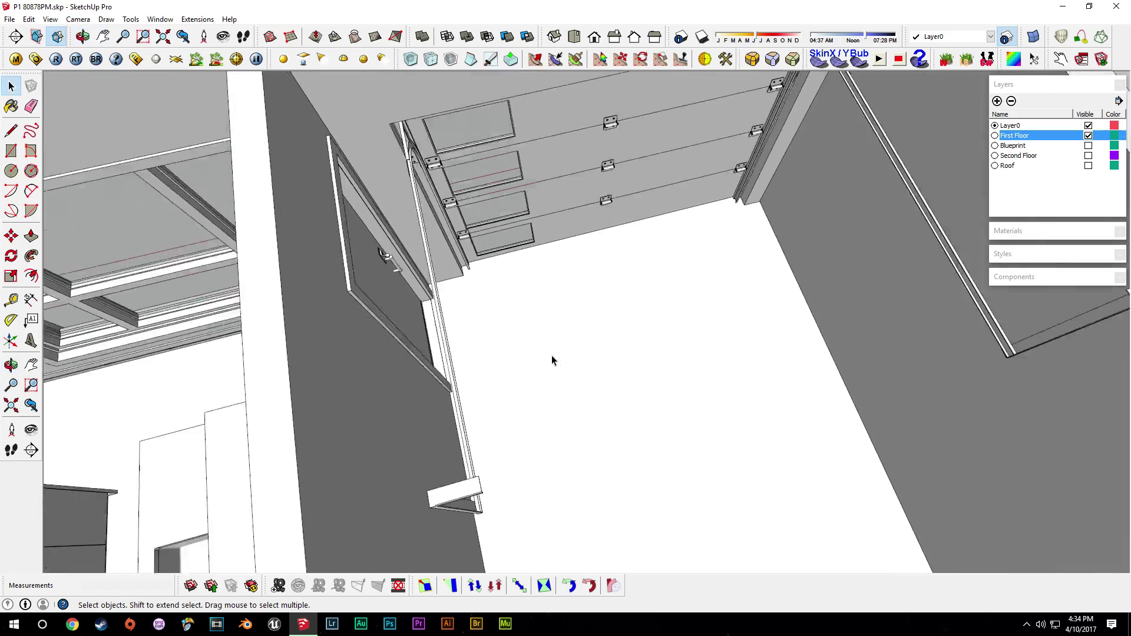
middle_drag(562, 341, 703, 402)
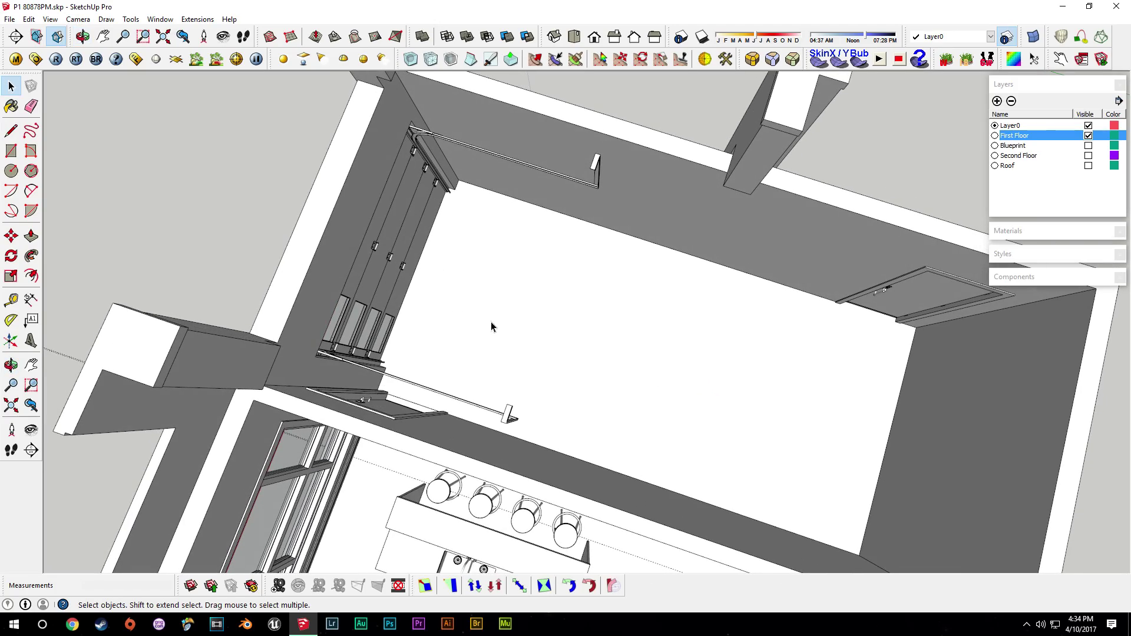
middle_drag(394, 369, 566, 330)
scroll(506, 278, up, 5)
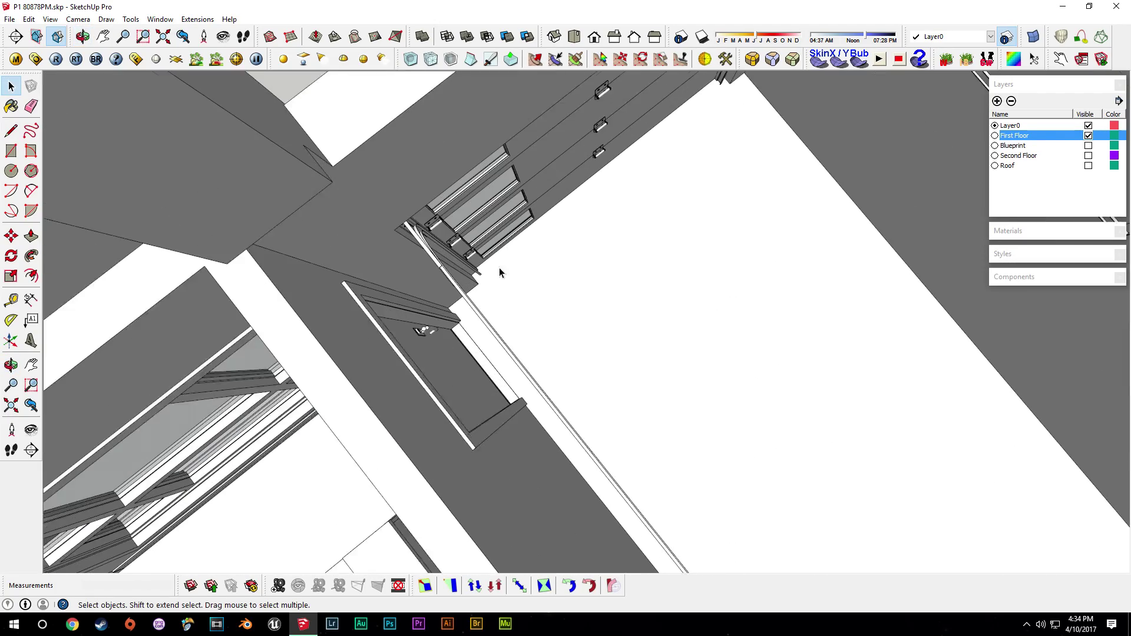
middle_drag(774, 211, 449, 322)
scroll(511, 271, up, 5)
key(t)
click(429, 326)
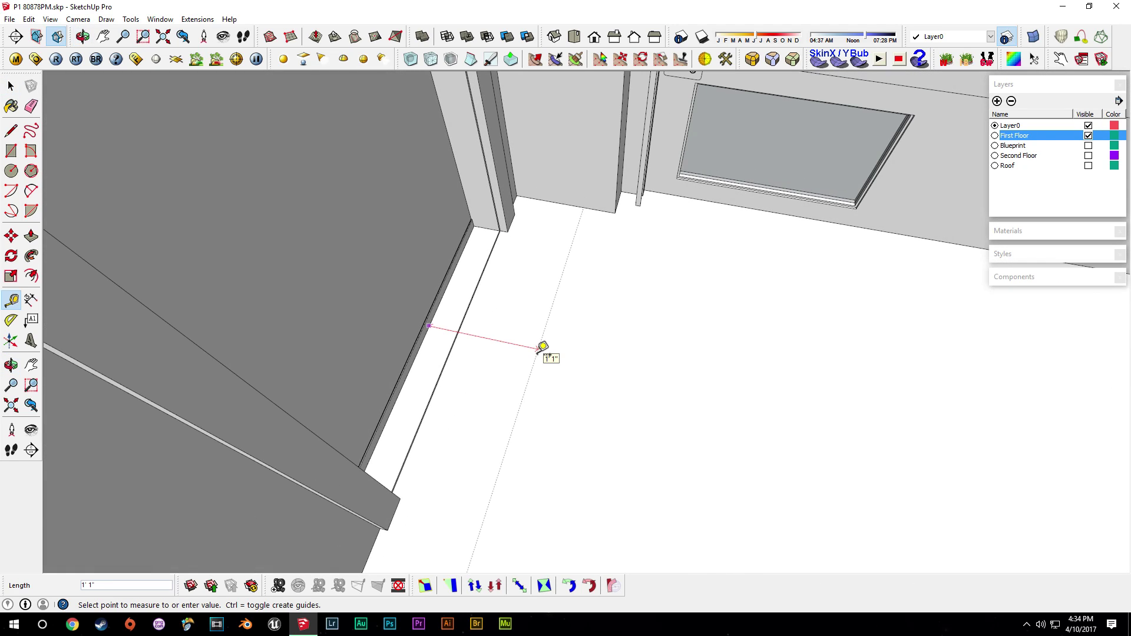
key(Return)
key(space)
- Measure across the garage door opening and place a second parallel guide on the garage floor
scroll(605, 327, down, 5)
middle_drag(605, 327, 575, 313)
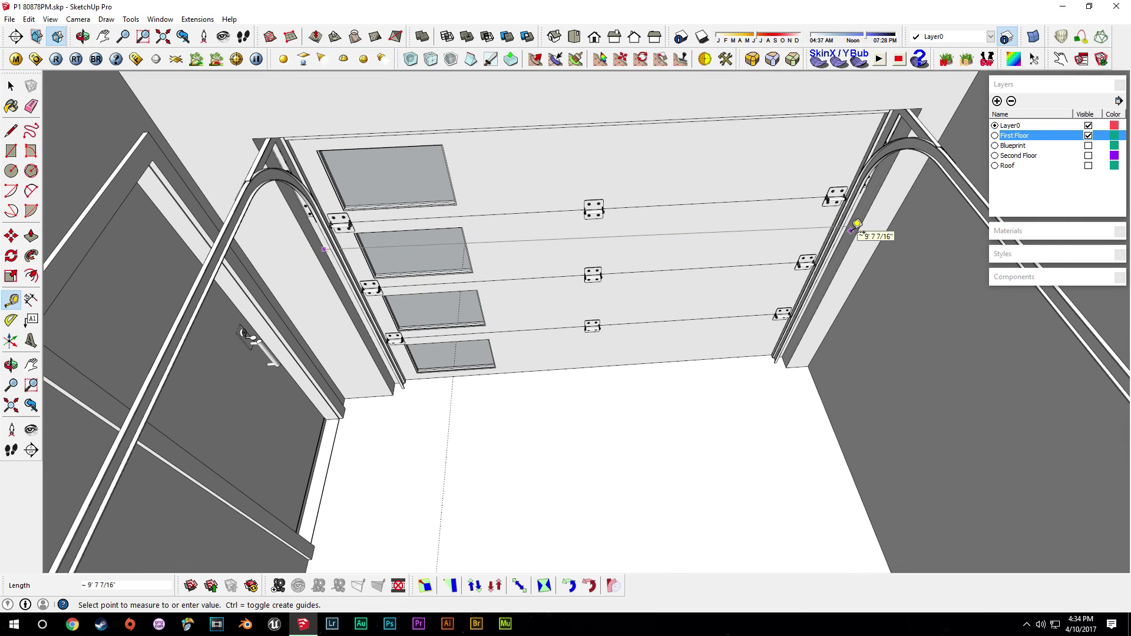
key(space)
mouse_move(614, 429)
middle_down()
mouse_move(599, 475)
mouse_move(611, 397)
mouse_move(437, 340)
mouse_move(404, 368)
mouse_move(361, 361)
mouse_move(389, 263)
middle_up()
- Erase the guide line on the kitchen floor beside the bar stools
key(e)
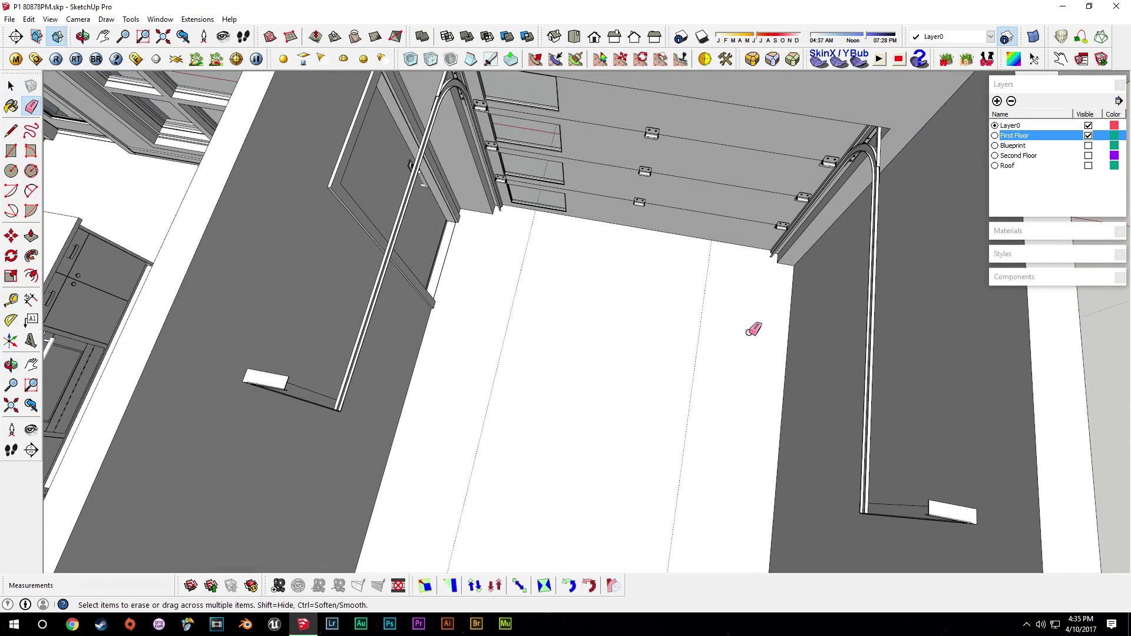
mouse_move(573, 268)
middle_down()
mouse_move(609, 331)
mouse_move(504, 199)
middle_up()
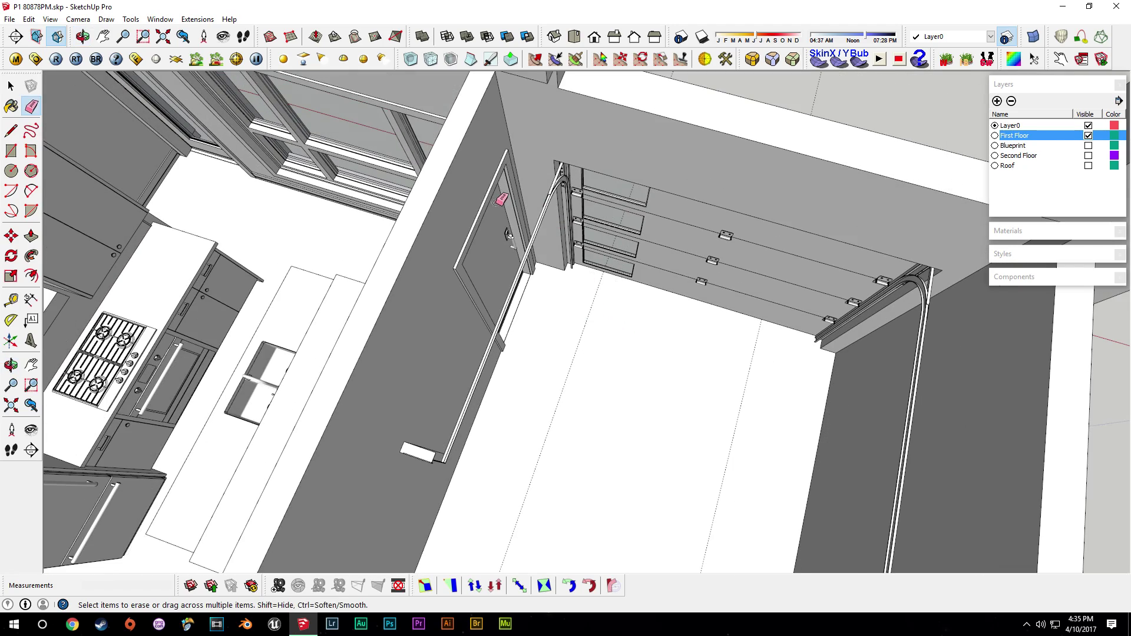
mouse_move(567, 324)
middle_down()
mouse_move(568, 345)
mouse_move(719, 334)
middle_up()
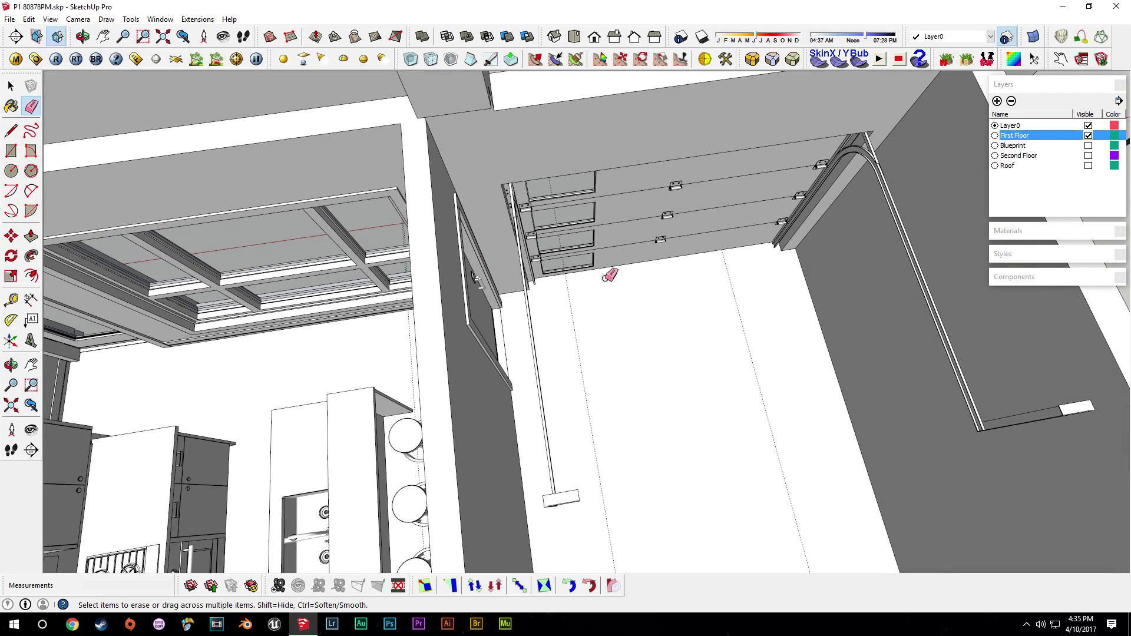
mouse_move(615, 287)
middle_down()
mouse_move(747, 264)
mouse_move(401, 405)
middle_up()
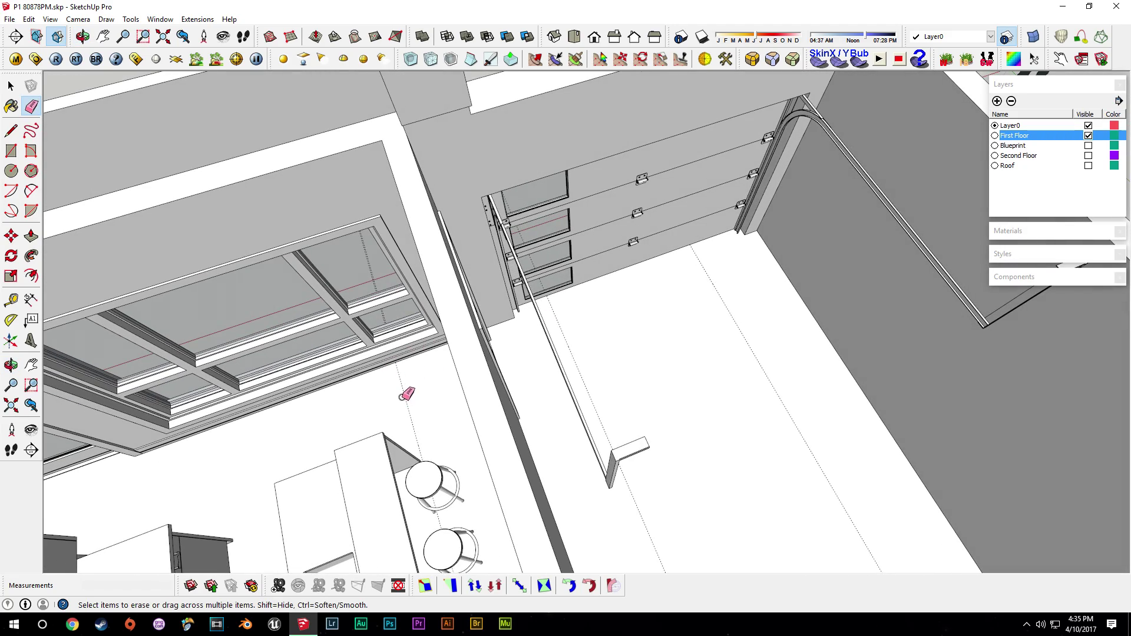
mouse_move(356, 355)
middle_down()
mouse_move(459, 377)
mouse_move(581, 494)
mouse_move(465, 309)
middle_up()
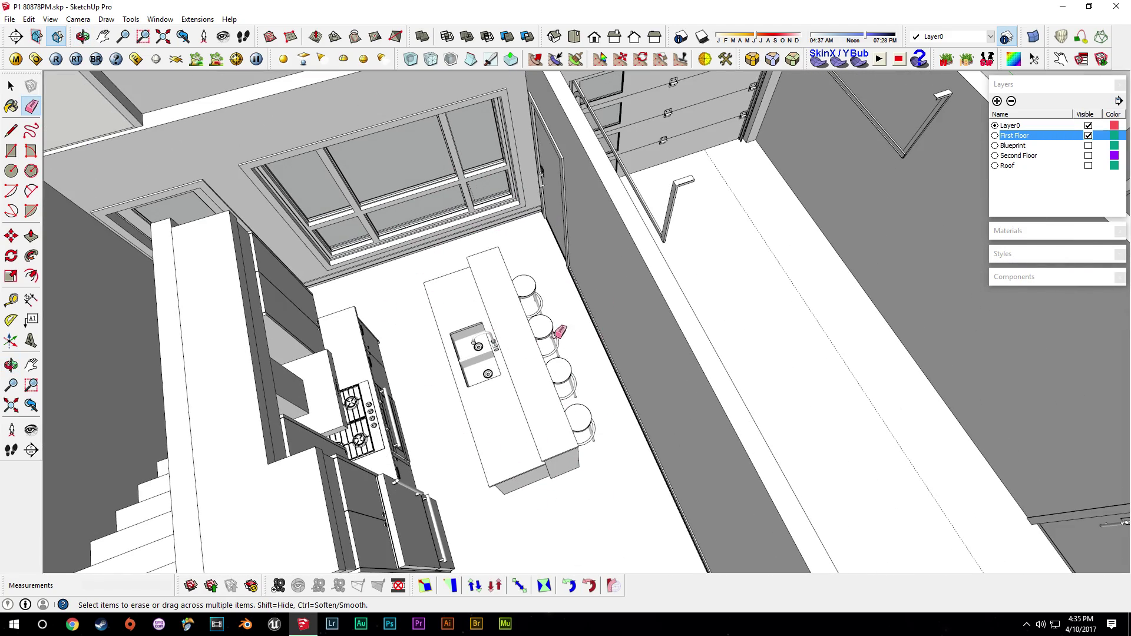
- Select the interior garage door with its hardware and flip it through its thickness with a scale factor of -1
mouse_move(522, 252)
shift+middle_down()
mouse_move(568, 389)
mouse_move(525, 357)
shift+middle_up()
middle_drag(610, 362, 722, 413)
scroll(530, 353, up, 3)
scroll(586, 341, up, 4)
mouse_move(677, 341)
middle_down()
mouse_move(723, 336)
mouse_move(657, 369)
middle_up()
scroll(672, 343, up, 3)
key(space)
click(636, 259)
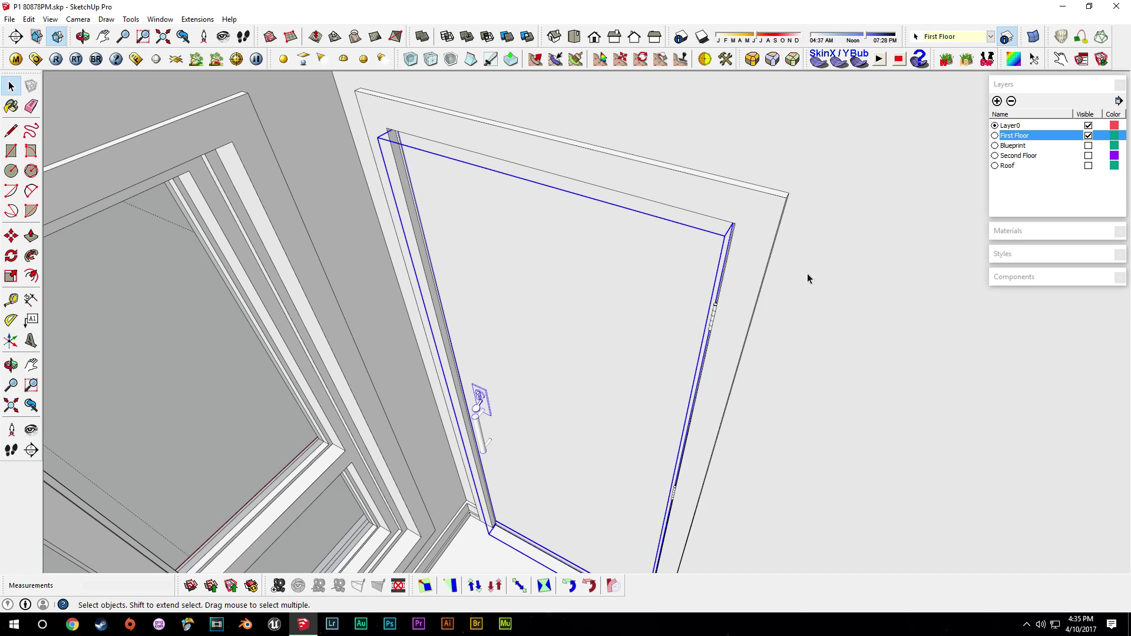
middle_drag(792, 249, 758, 340)
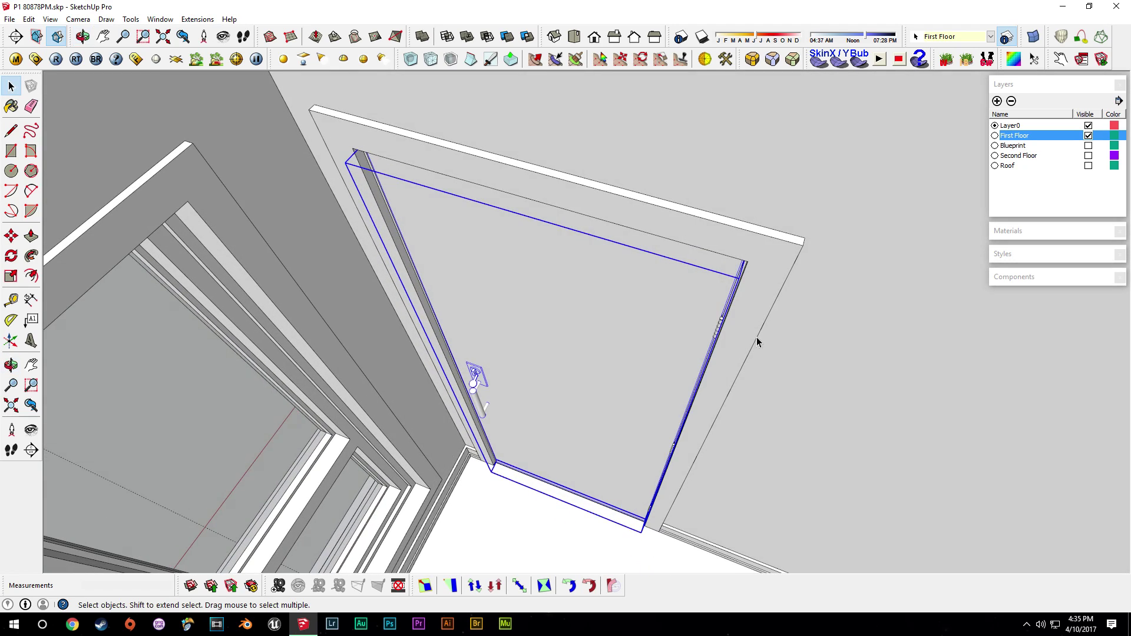
scroll(733, 330, up, 3)
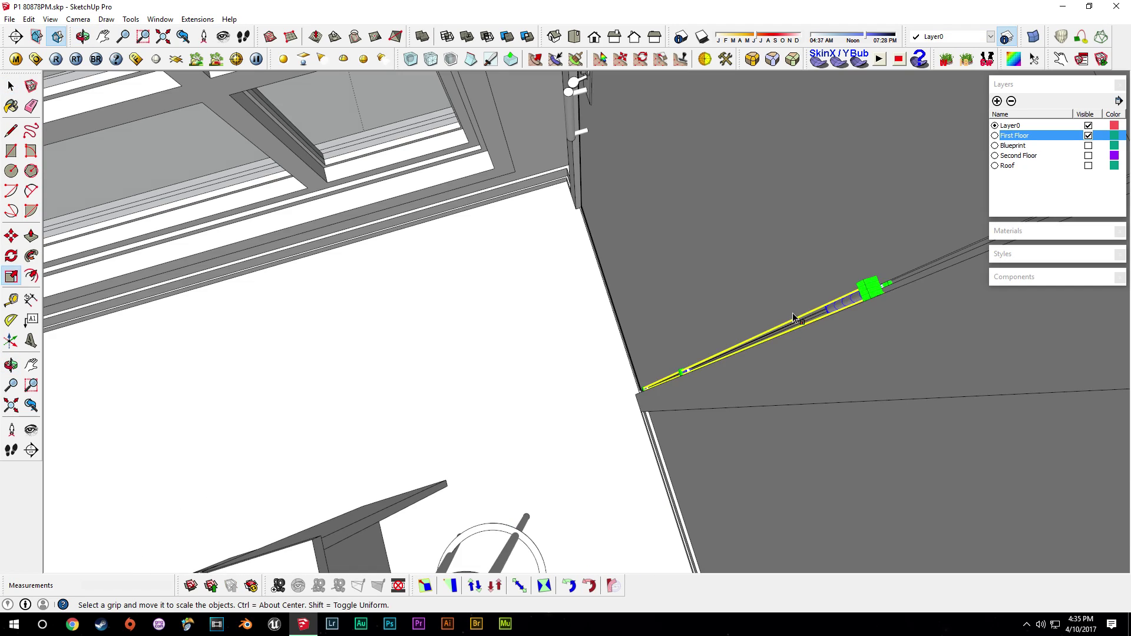
shift+middle_drag(794, 318, 739, 336)
scroll(731, 342, up, 4)
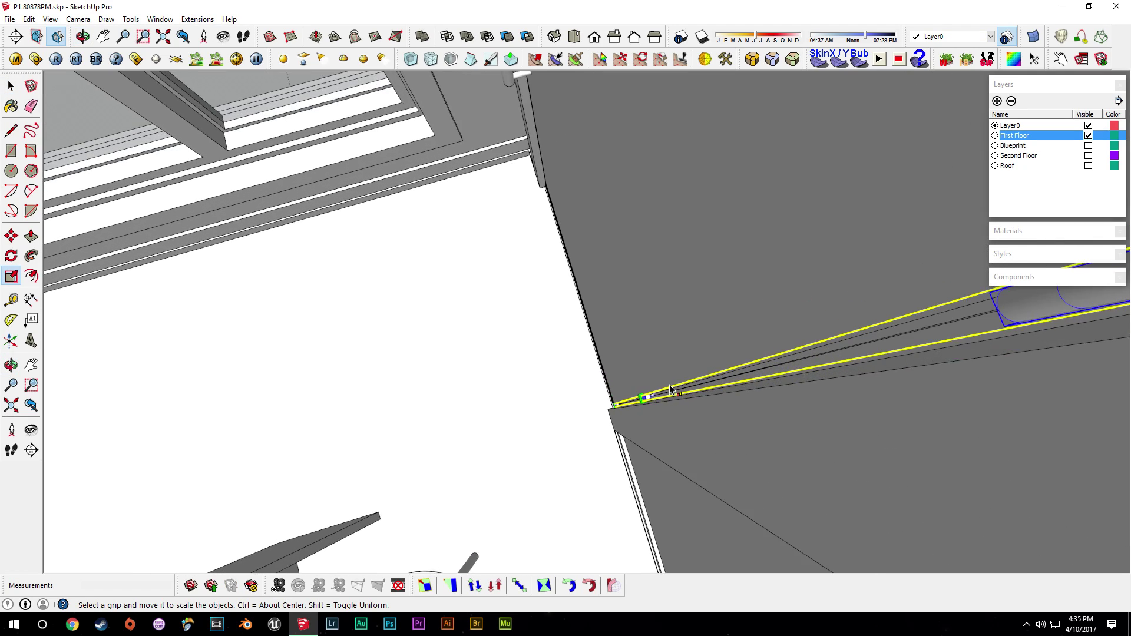
drag(651, 395, 659, 392)
text(-1)
key(Return)
key(space)
- Move the flipped door along the red axis within its frame, working from the garage side
middle_drag(803, 295, 594, 347)
key(m)
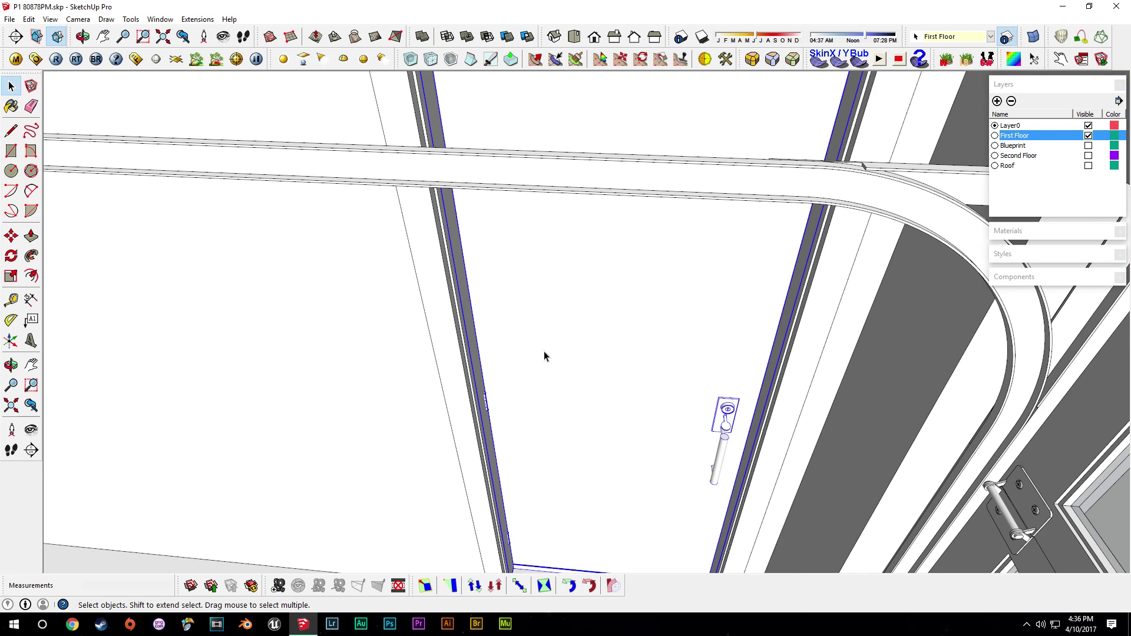
middle_drag(543, 354, 530, 268)
scroll(511, 295, up, 3)
key(m)
click(490, 360)
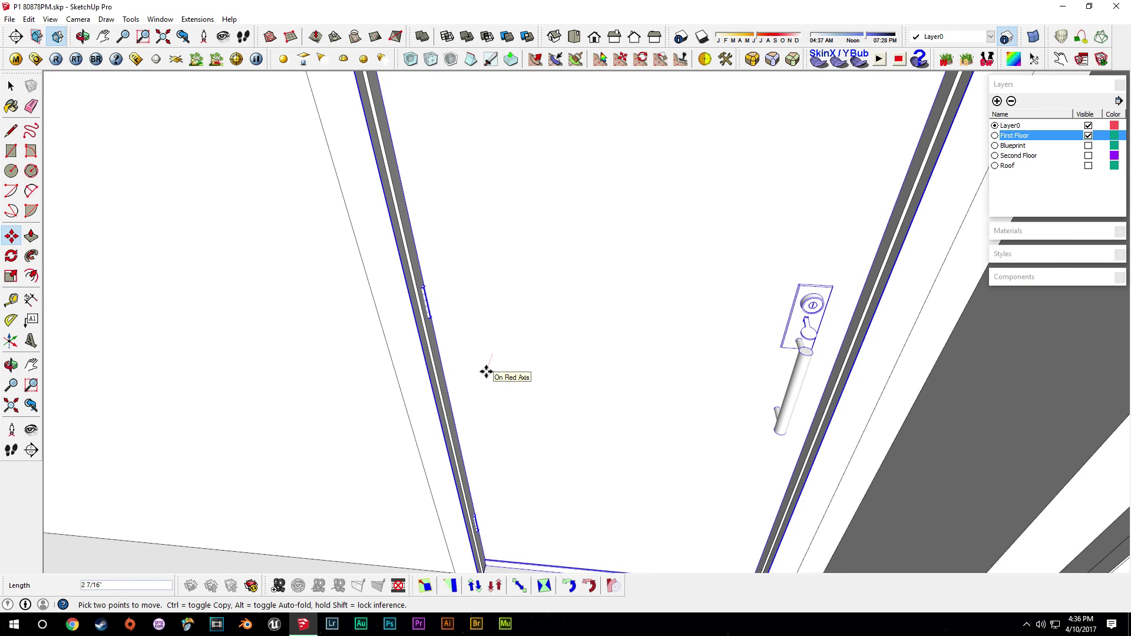
key(Return)
key(space)
- Move the flipped door another 1 inch along the red axis within the frame
mouse_move(485, 371)
middle_down()
mouse_move(518, 349)
mouse_move(478, 374)
middle_up()
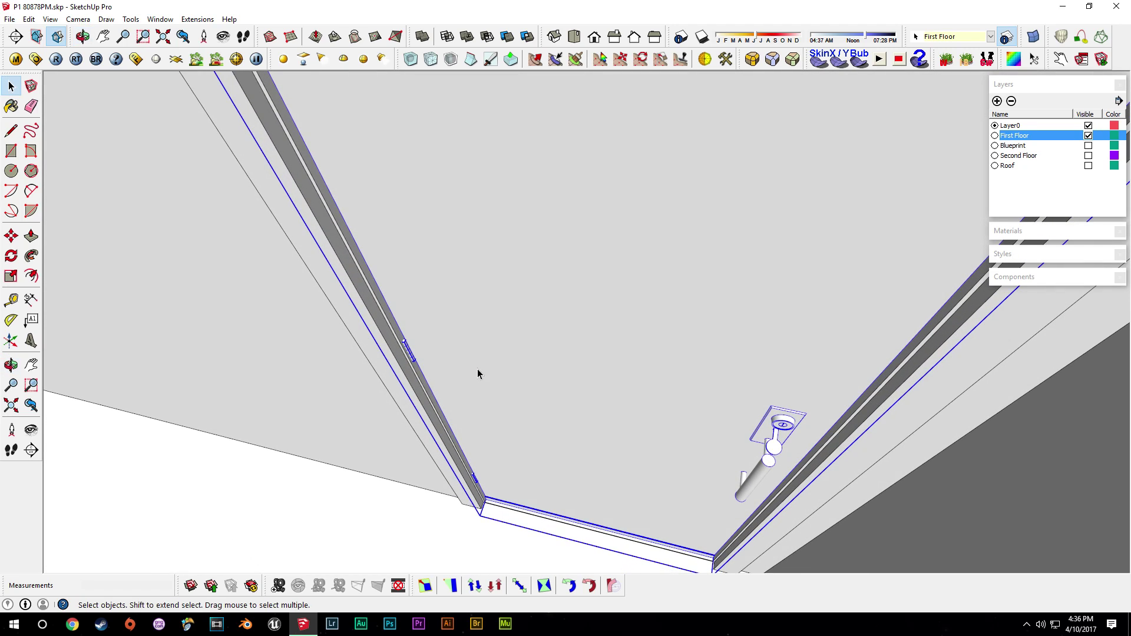
key(m)
click(463, 386)
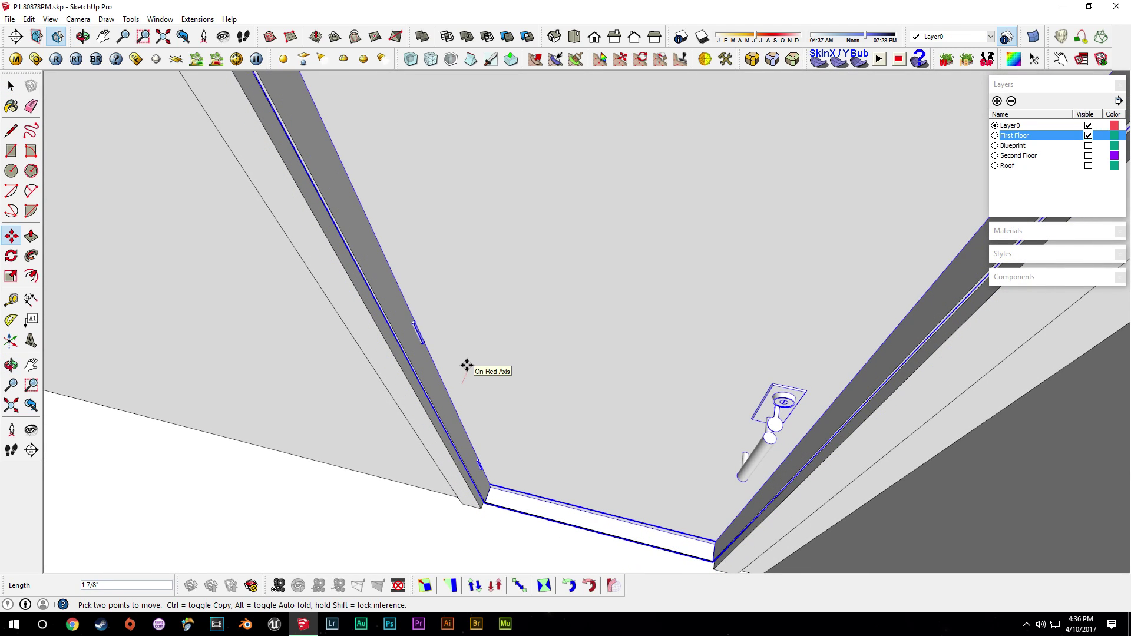
text(1)
key(Return)
key(space)
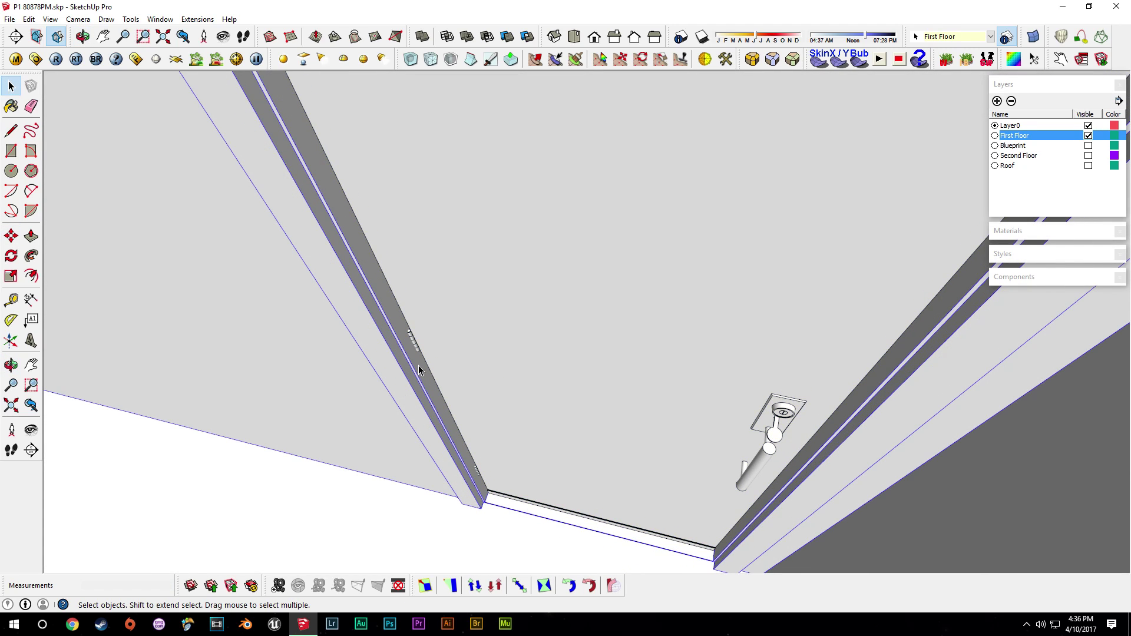
- Push/Pull the narrow stop strip along the hinge-side jamb of the interior garage door by about 1 1/2 inches
scroll(418, 366, up, 6)
key(p)
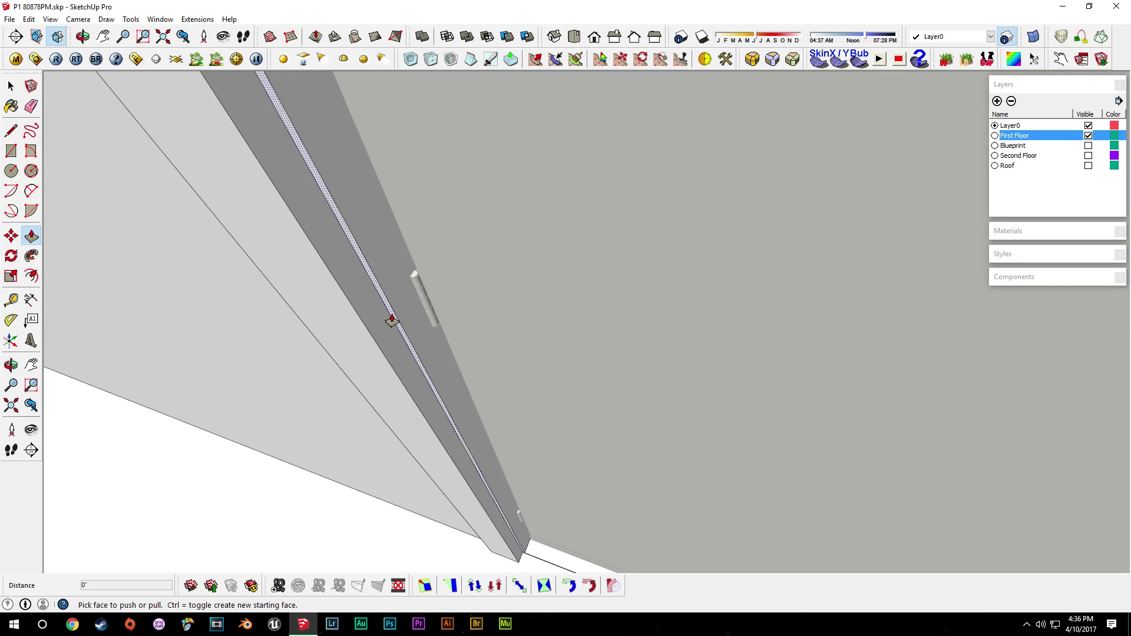
click(392, 320)
click(415, 266)
middle_drag(448, 255, 467, 346)
scroll(386, 363, up, 2)
scroll(483, 413, down, 3)
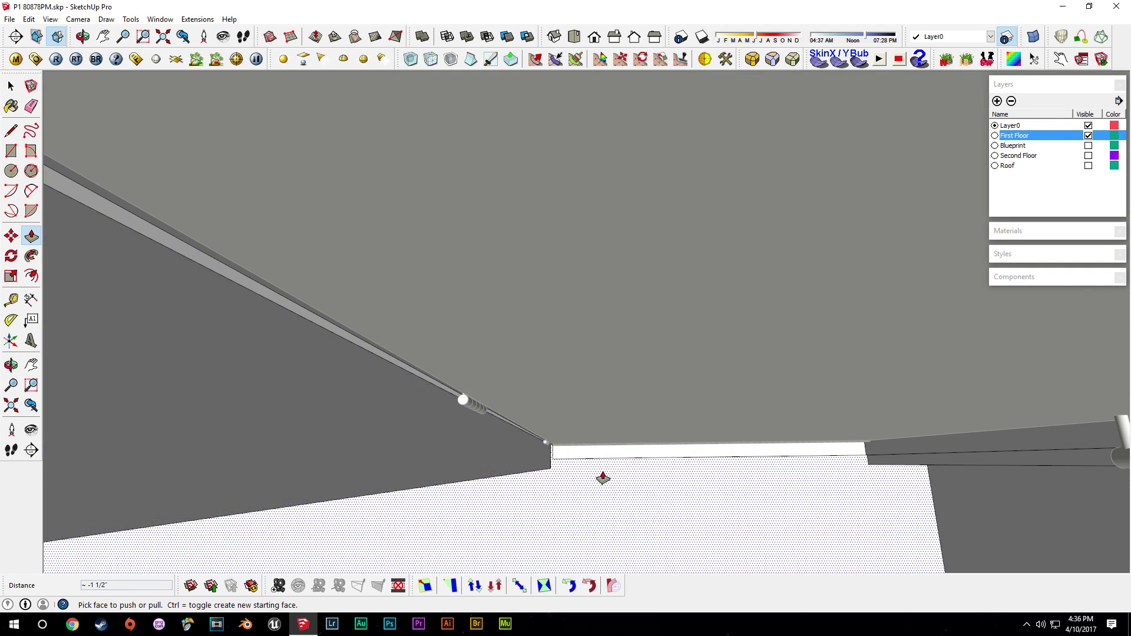
- Push/Pull the narrow strip beneath the interior garage door, on its garage side, by 1 inch
middle_drag(588, 471, 664, 348)
scroll(664, 348, down, 1)
middle_drag(601, 365, 310, 481)
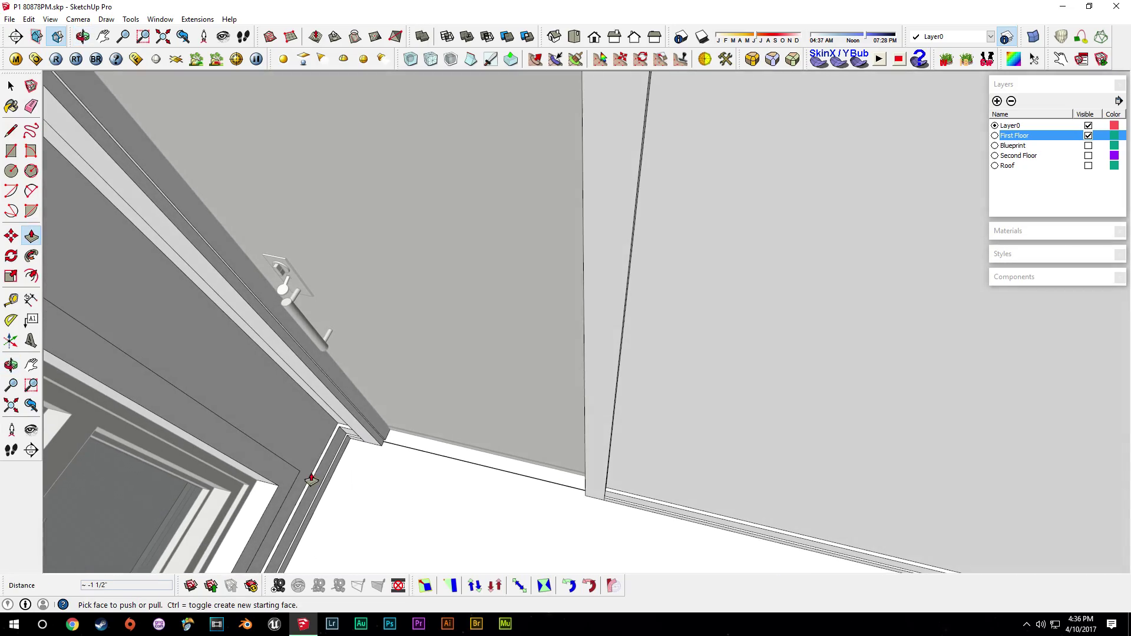
middle_drag(456, 403, 492, 346)
scroll(530, 336, up, 3)
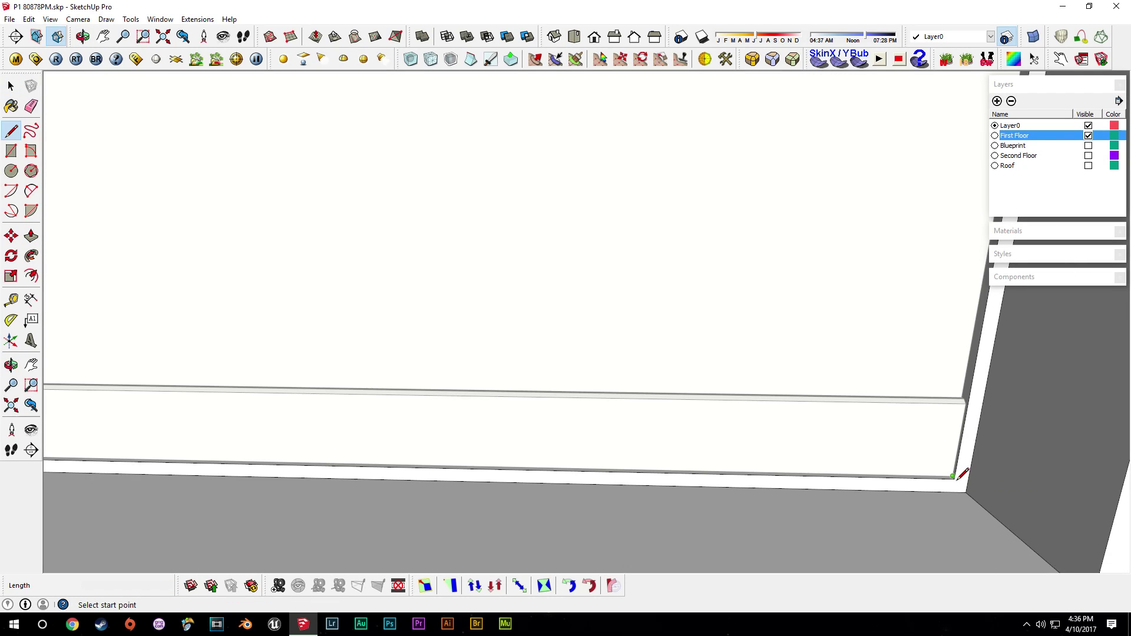
scroll(958, 478, up, 5)
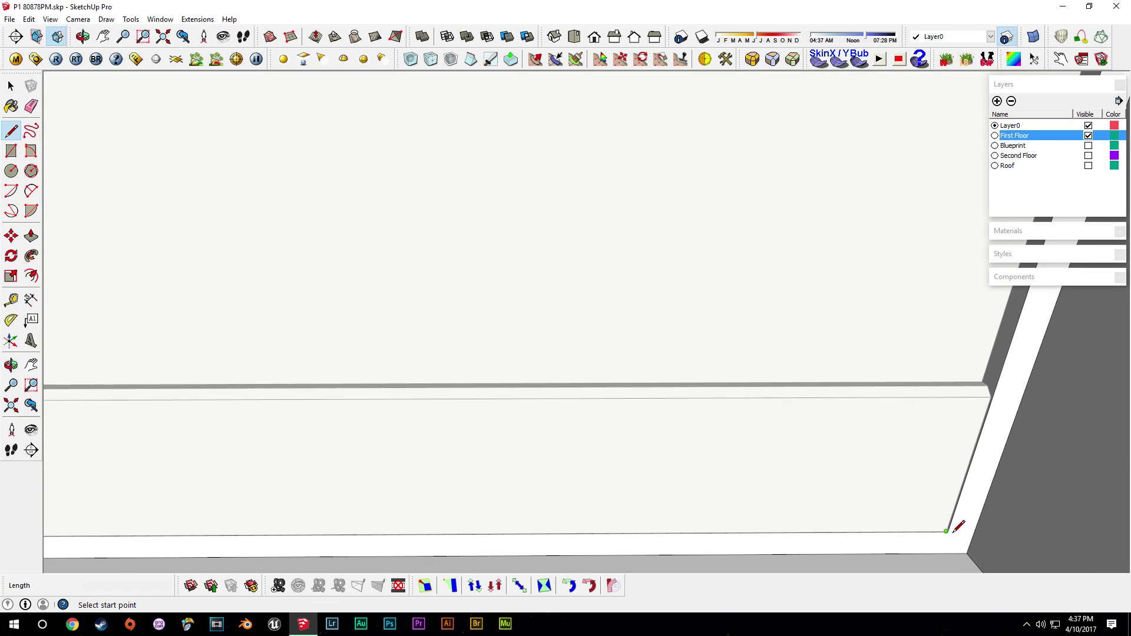
middle_drag(959, 526, 859, 498)
key(p)
middle_drag(925, 382, 388, 442)
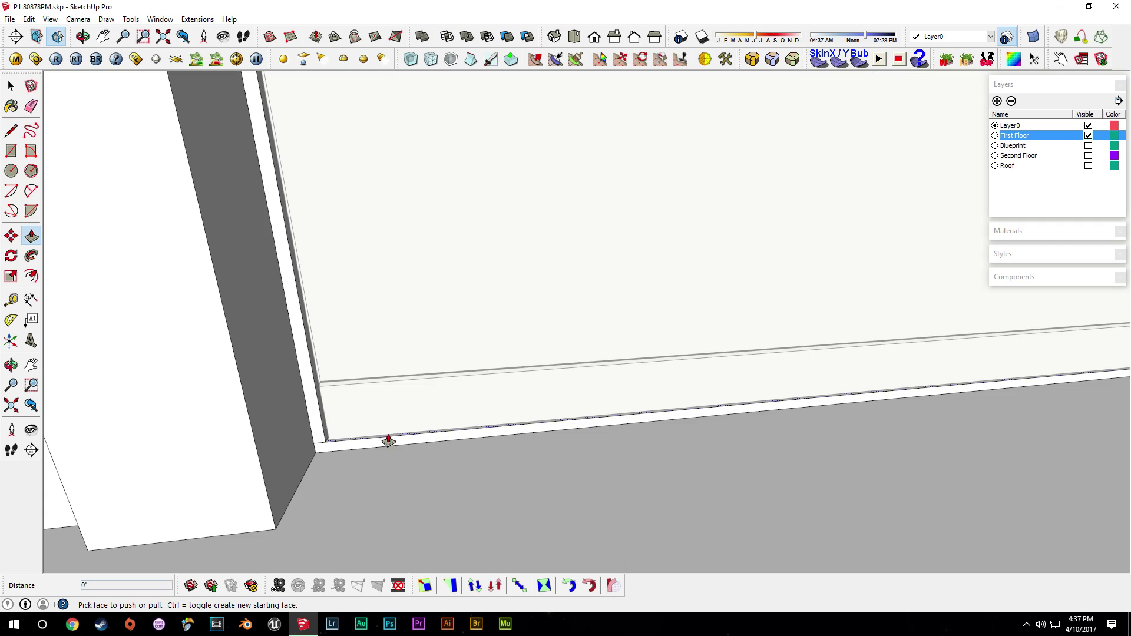
scroll(341, 458, up, 1)
click(337, 451)
text(1)
key(Return)
key(e)
- Make the interior garage door component unique and open it for editing
middle_drag(319, 453, 414, 445)
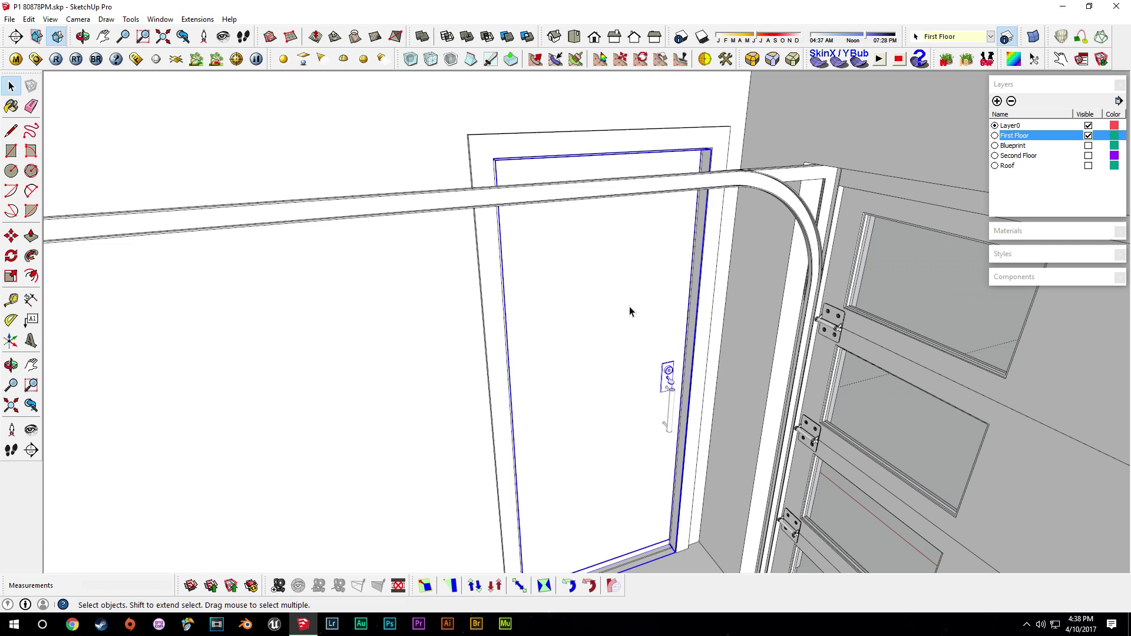
right_click(630, 312)
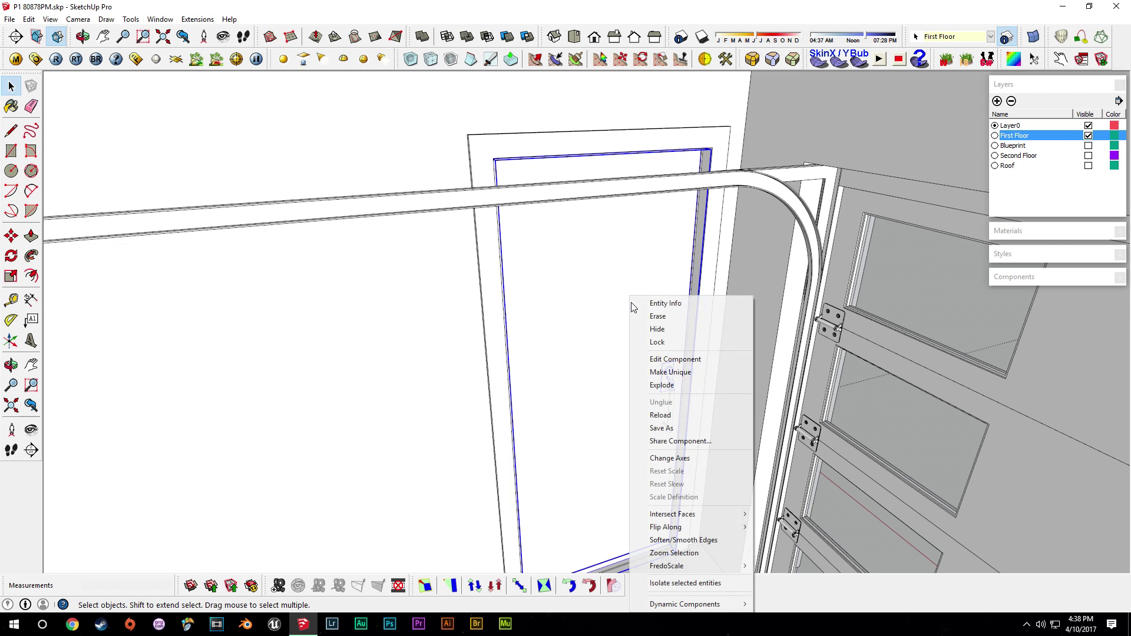
click(654, 372)
double_click(669, 378)
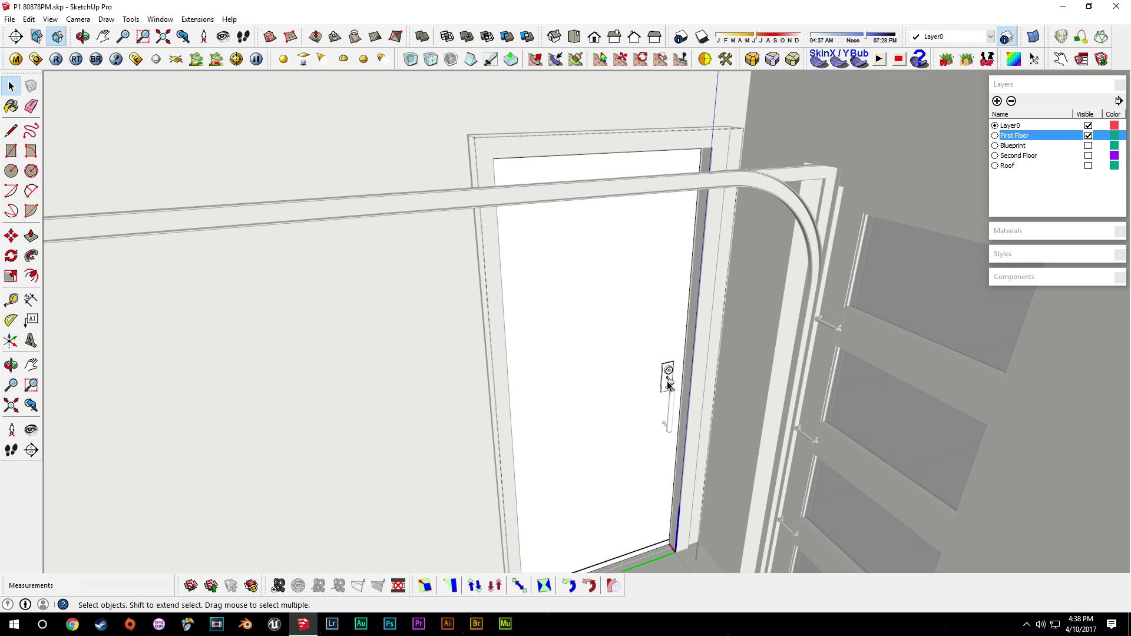
- Replace the garage door's plate-and-pull handle with the lever handle copied from the panelled door beside the refrigerator
middle_drag(474, 330, 670, 330)
click(765, 189)
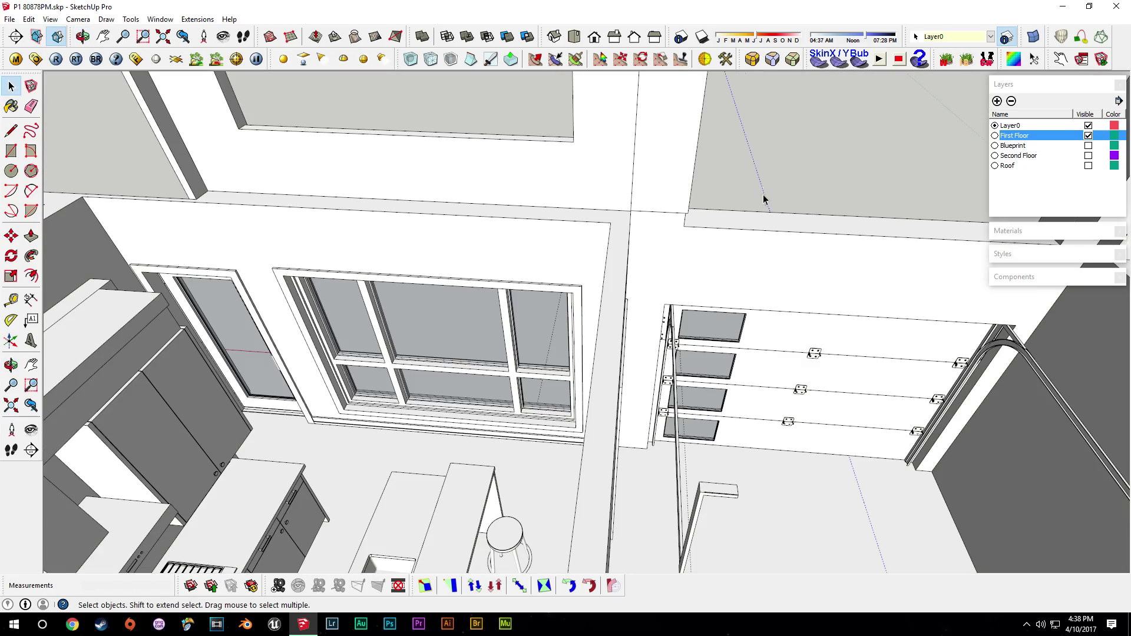
scroll(865, 465, down, 4)
middle_drag(865, 465, 359, 375)
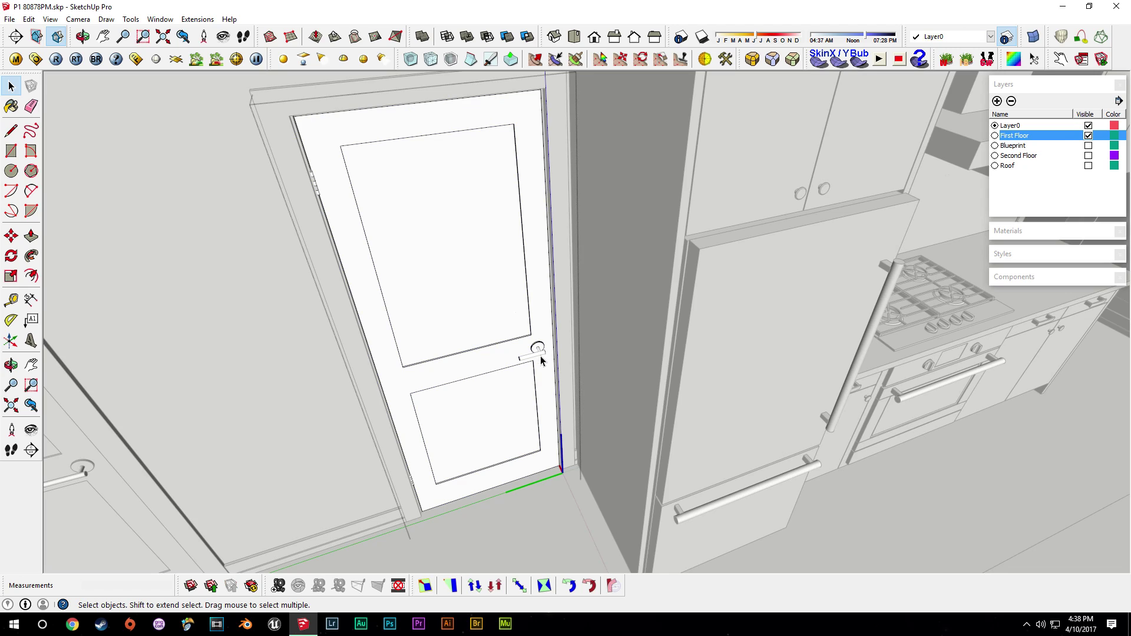
scroll(538, 350, down, 8)
click(477, 240)
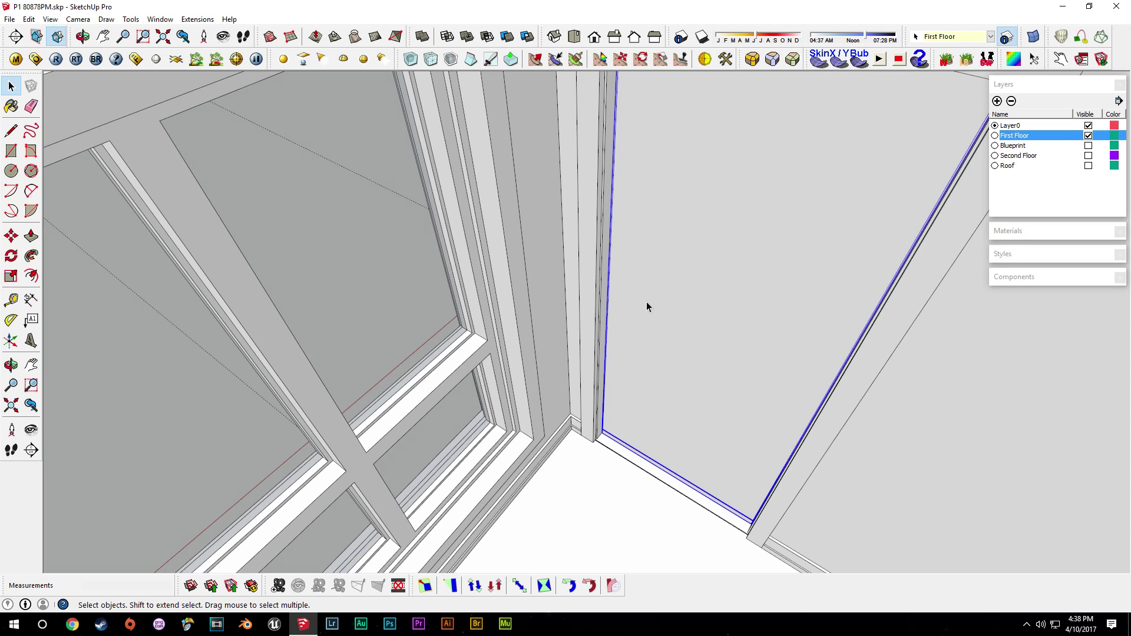
key(ctrl+x)
key(ctrl+v)
middle_drag(630, 313, 587, 411)
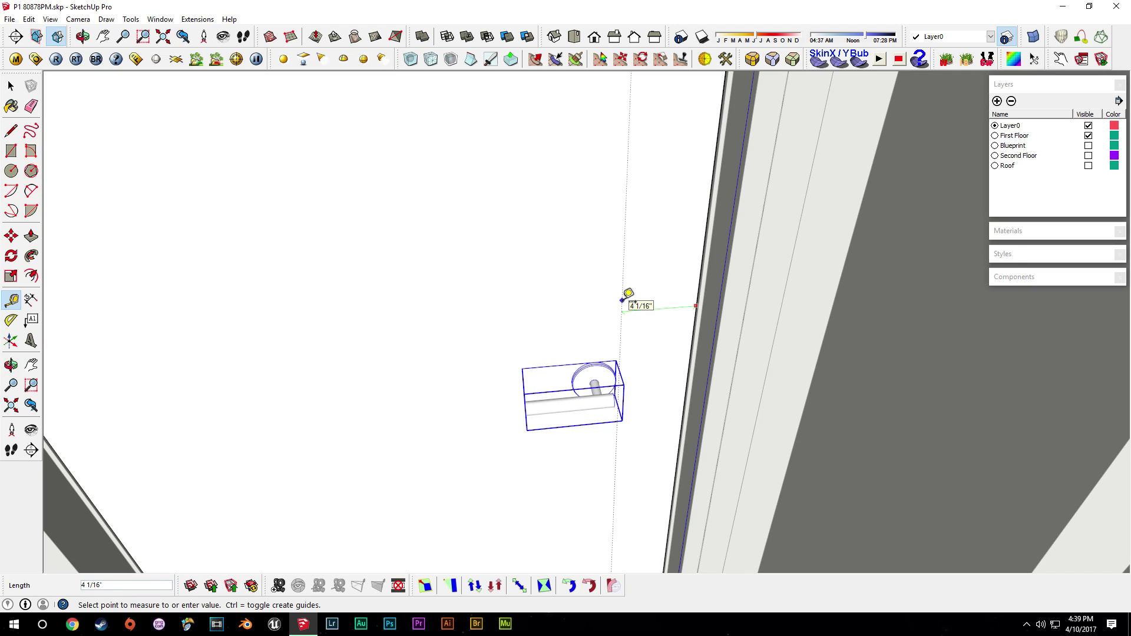
- Place a vertical guide 3 inches in from the garage door's latch-side edge
text(3)
key(Return)
key(space)
middle_drag(627, 328, 552, 314)
- Move the lever handle down about 3 5/8 inches to the horizontal guide on the door
key(m)
middle_drag(541, 355, 589, 243)
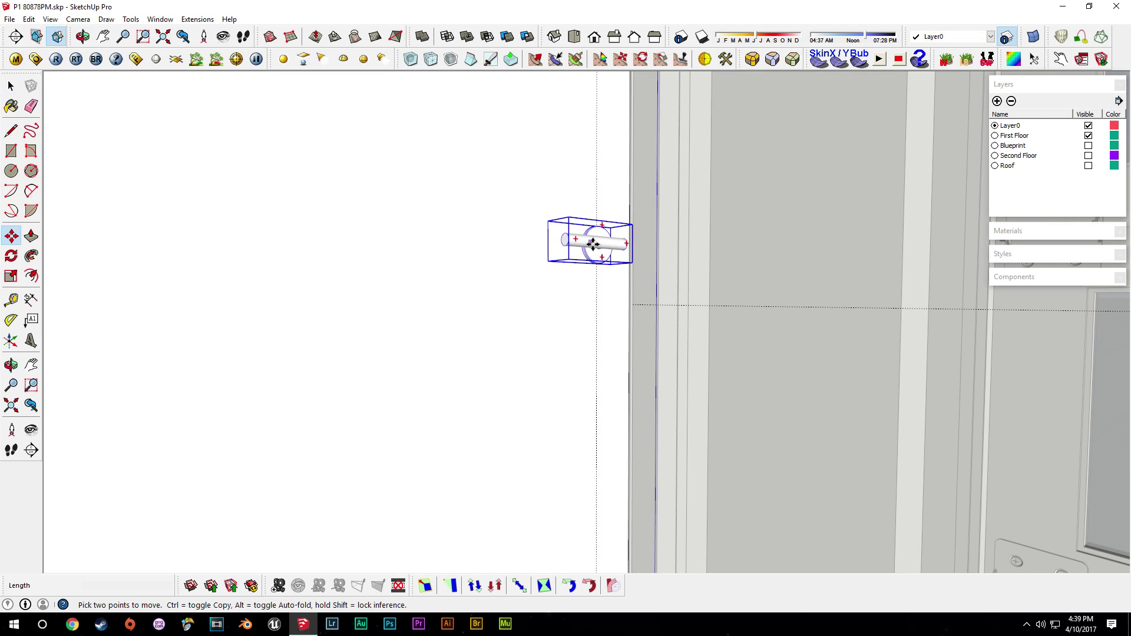
click(590, 261)
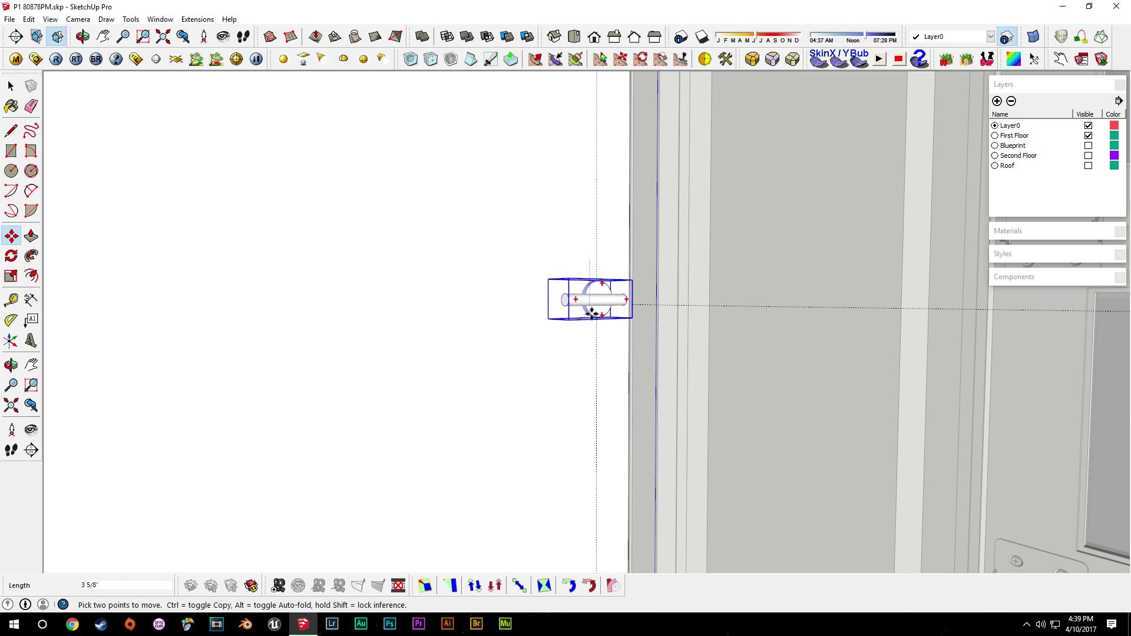
middle_drag(591, 338, 613, 405)
- Copy the lever handle off the door face for use on the opposite side
key(space)
scroll(643, 417, up, 5)
key(m)
middle_drag(535, 389, 613, 330)
click(618, 275)
key(ctrl)
middle_drag(578, 374, 720, 383)
- Mirror the copied lever handle with a red-axis scale of -1 and move it against the door's opposite face
shift+middle_drag(793, 392, 743, 406)
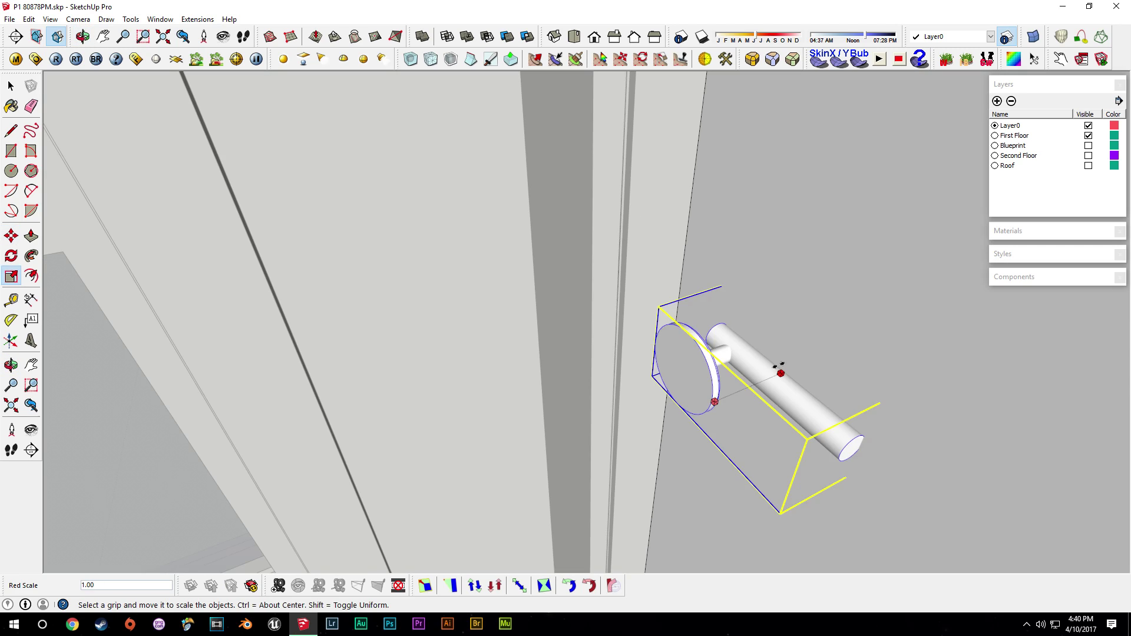
text(-1)
key(Return)
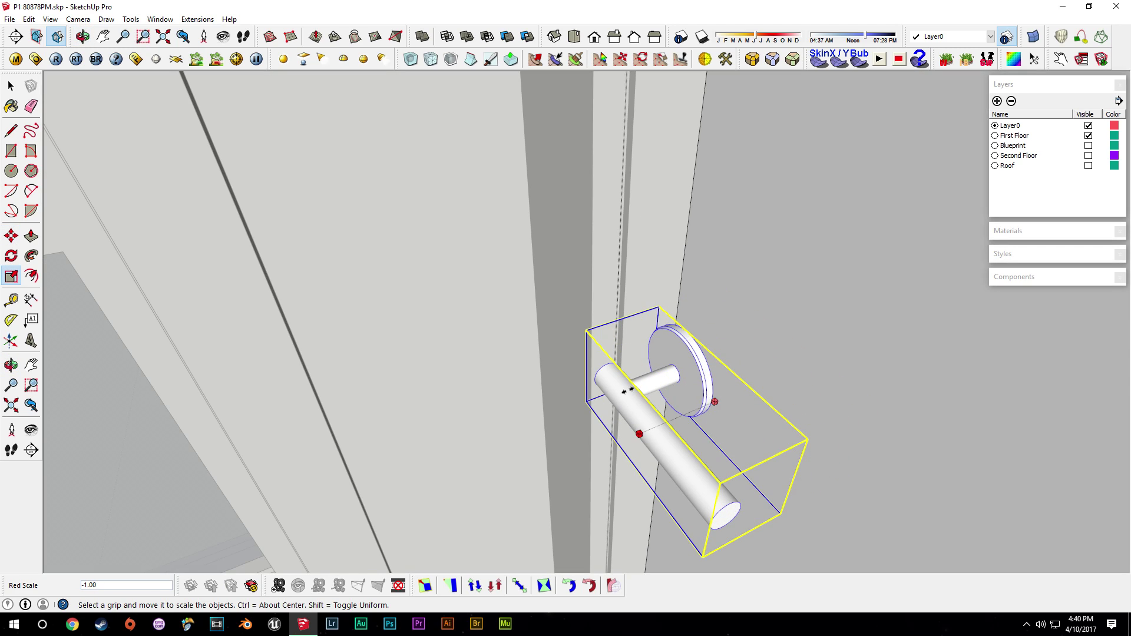
key(space)
key(m)
click(679, 373)
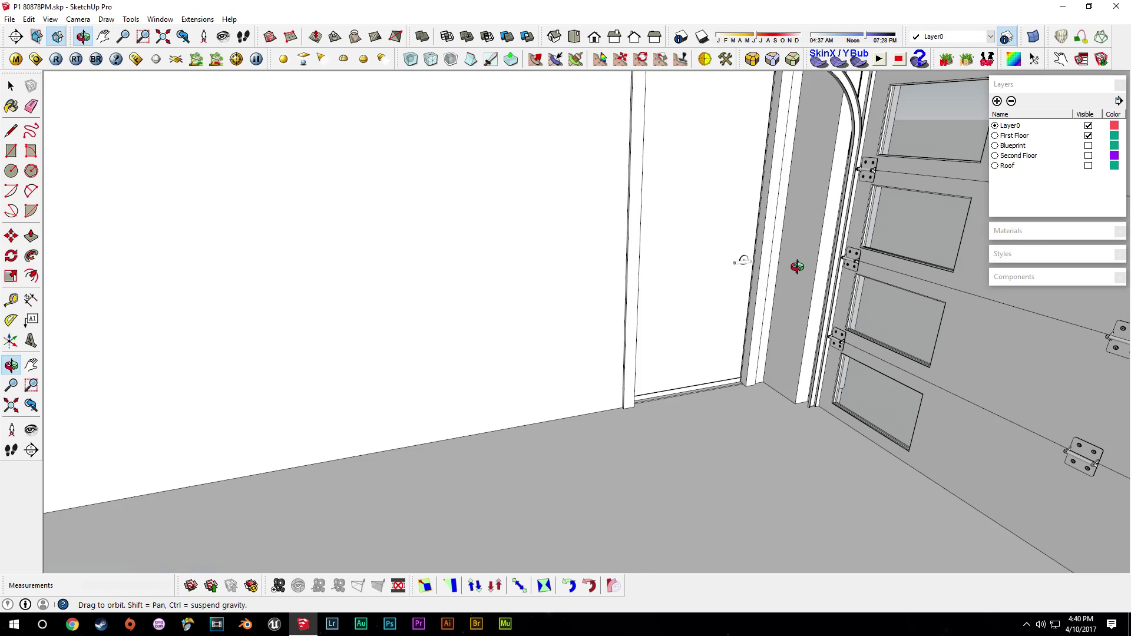
- Place a guide 4 inches outside the side edge of the overhead garage door opening
drag(797, 267, 654, 265)
key(space)
middle_drag(654, 266, 654, 182)
scroll(610, 230, down, 1)
scroll(497, 273, down, 1)
middle_drag(636, 389, 484, 387)
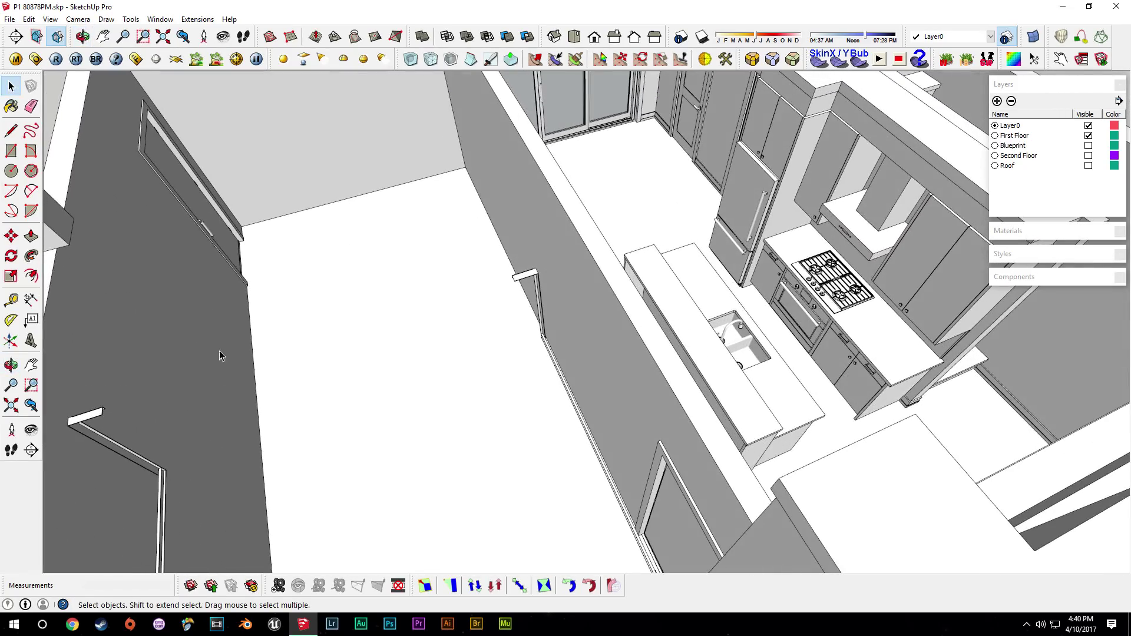
middle_drag(621, 505, 403, 333)
key(t)
scroll(407, 283, up, 4)
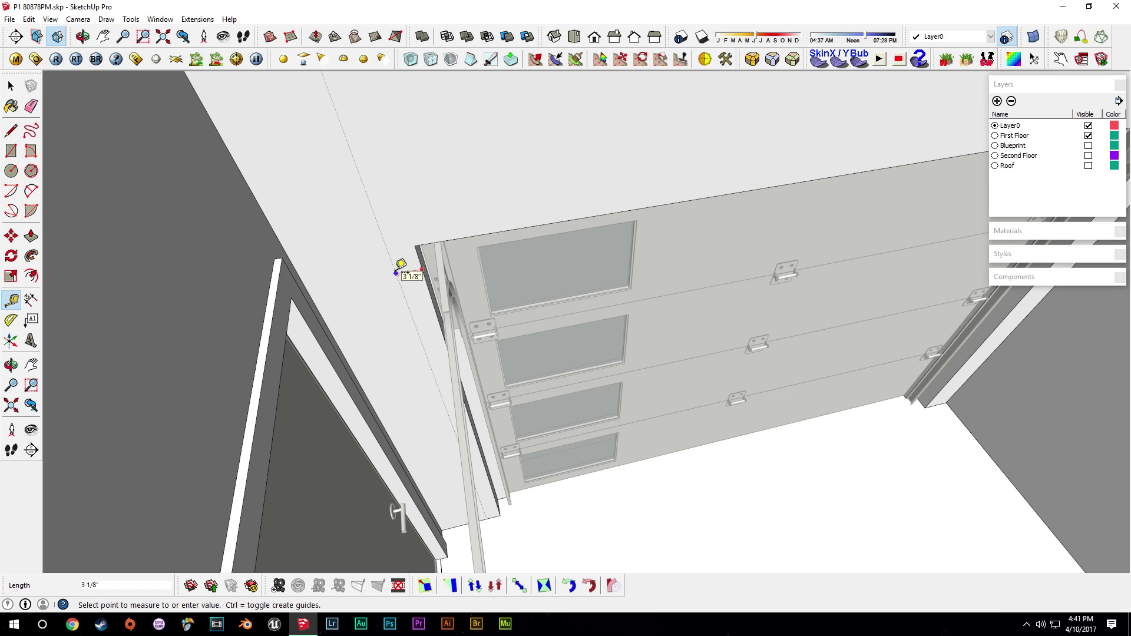
text(4)
key(Return)
- Add a guide outside the opposite side edge of the overhead garage door opening
shift+middle_drag(707, 182, 304, 245)
scroll(760, 195, up, 2)
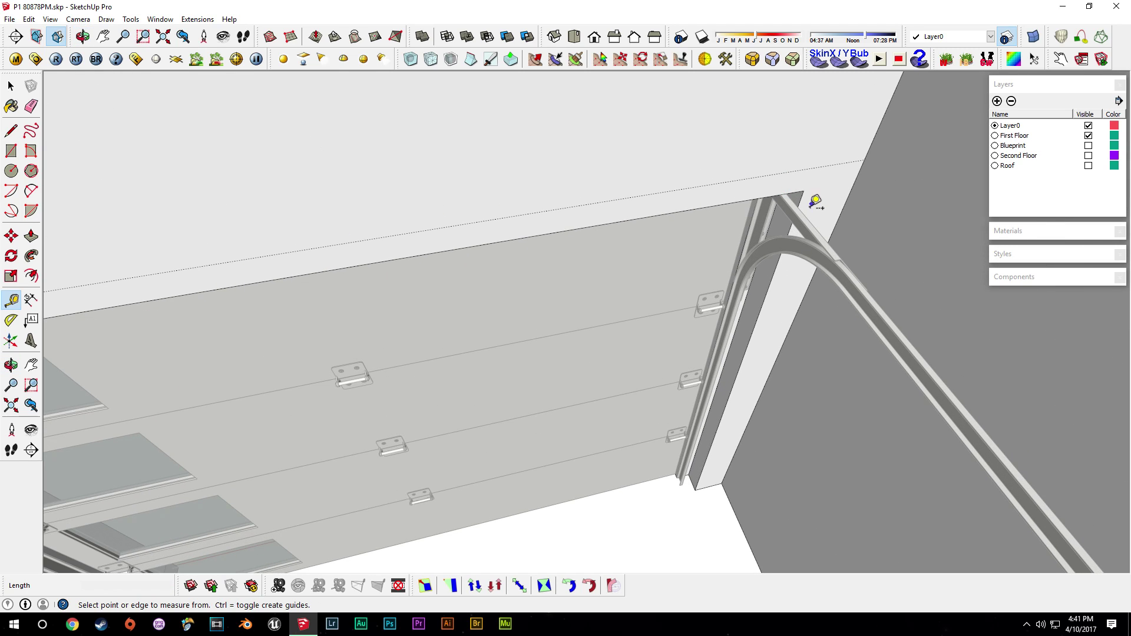
click(801, 200)
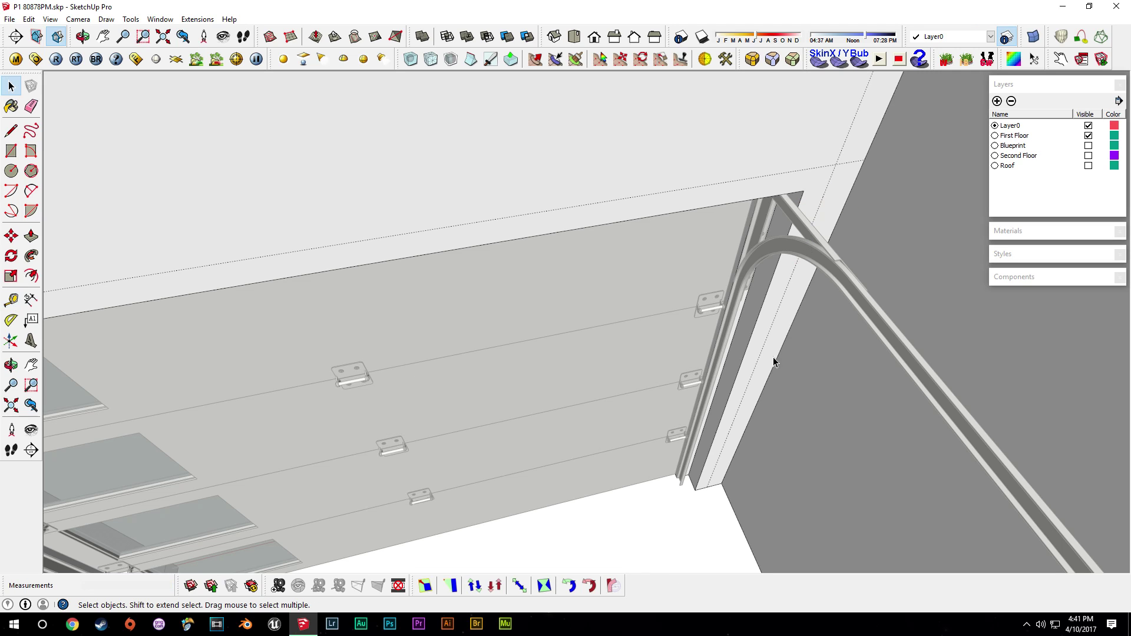
key(space)
- Outline a trim border around the overhead garage door opening along the guides and pull it out from the wall
scroll(727, 448, up, 3)
key(l)
key(space)
click(699, 492)
click(231, 271)
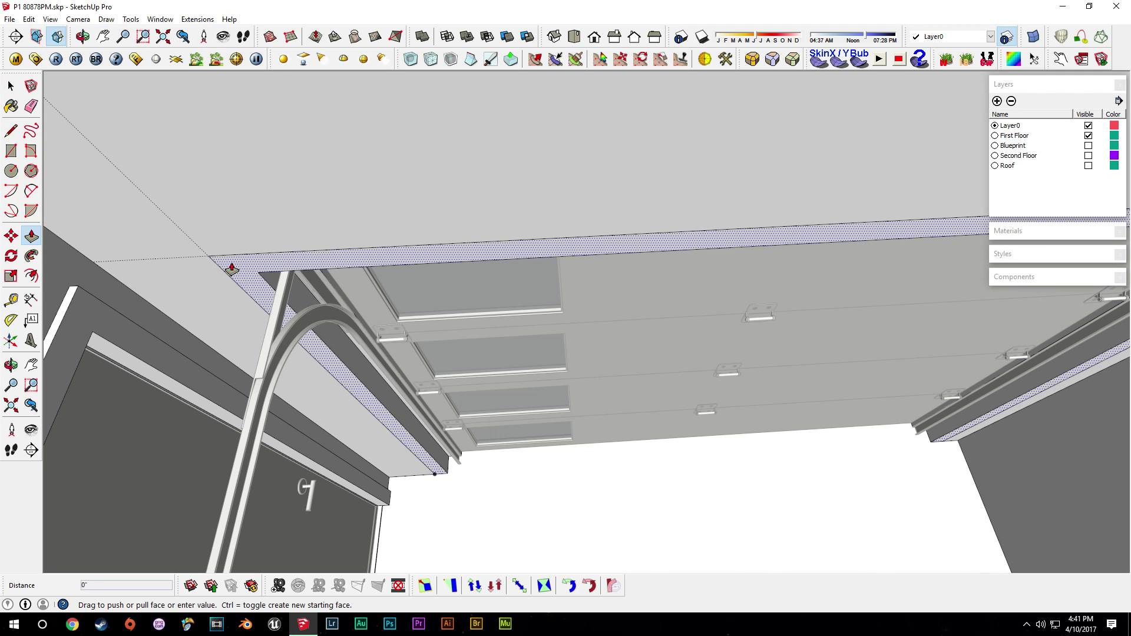
drag(225, 277, 205, 311)
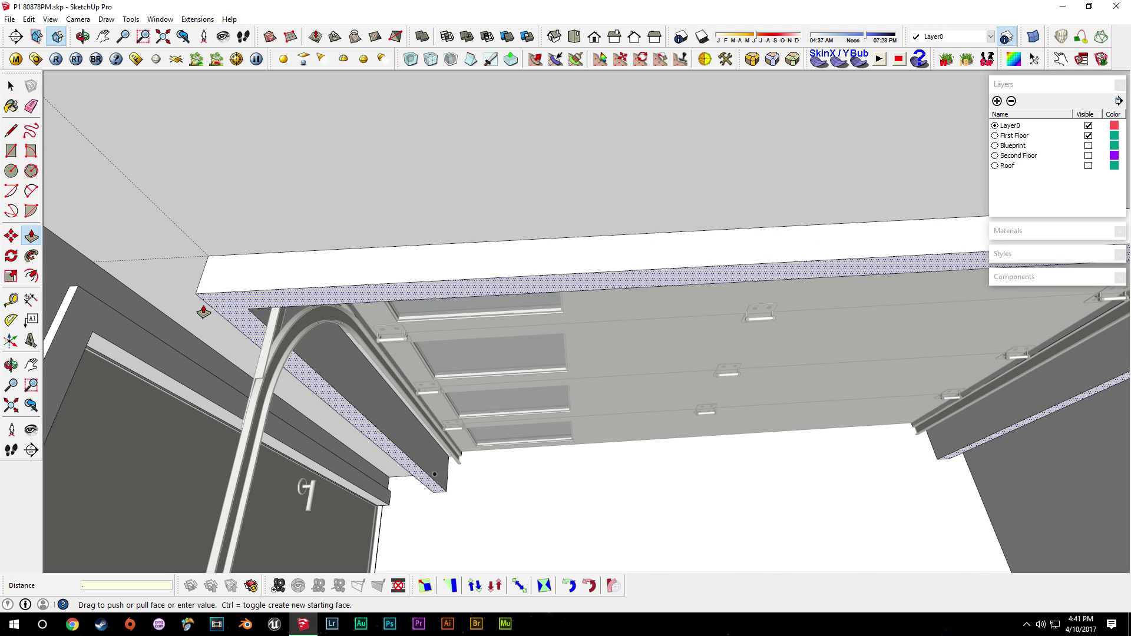
key(Escape)
key(space)
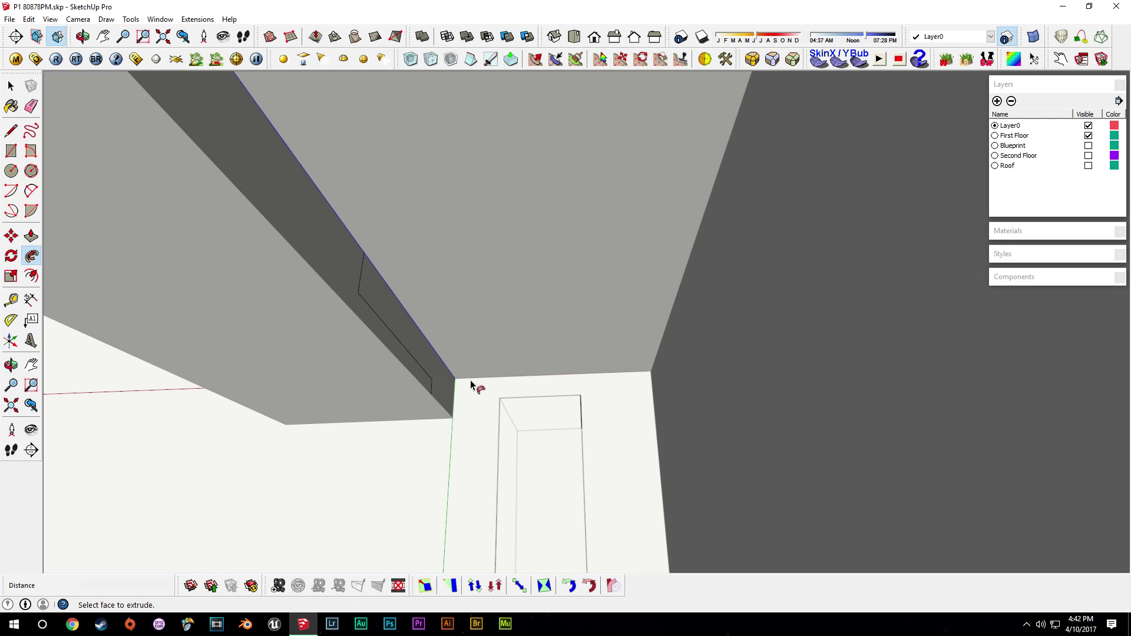
- Extrude the profile at the wall corner along the selected edge with Follow Me
drag(458, 435, 660, 501)
middle_drag(639, 493, 763, 282)
click(645, 425)
key(space)
- Draw a small upright rectangle 1.25 inches wide on the narrow wall panel beside the door with the pull handle
scroll(531, 412, down, 10)
middle_drag(560, 303, 705, 316)
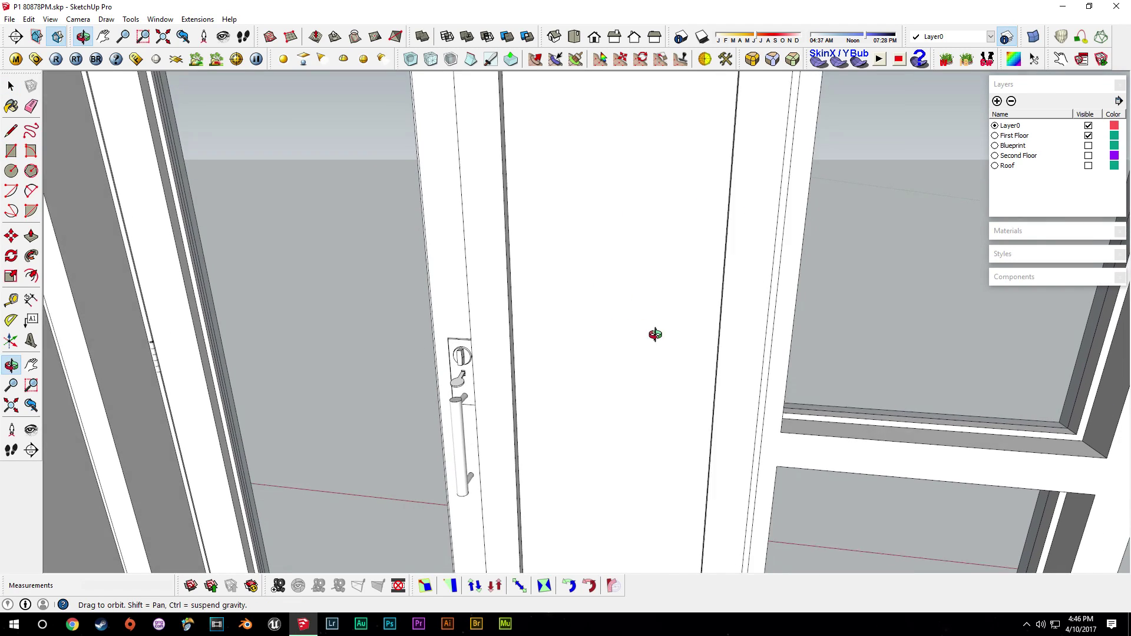
scroll(654, 253, up, 3)
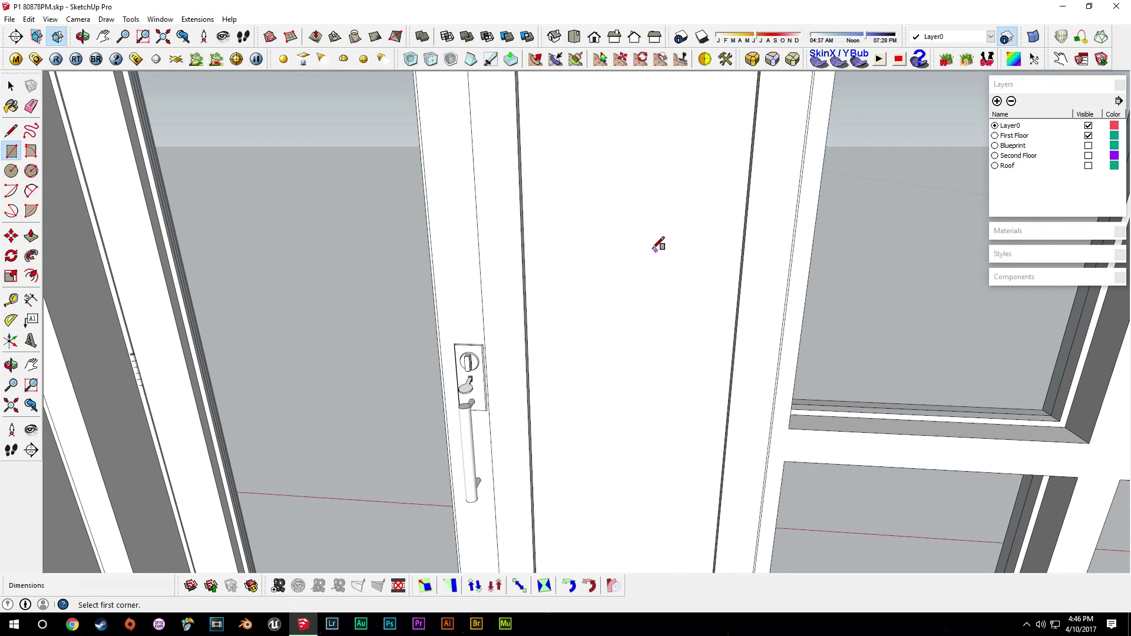
middle_drag(659, 249, 633, 230)
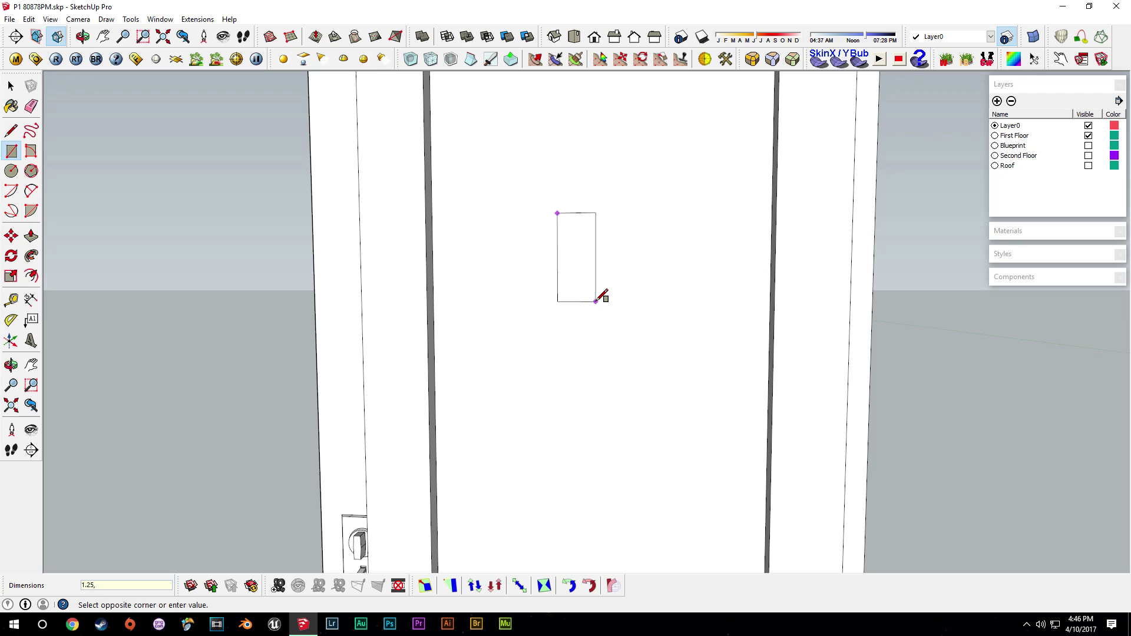
key(space)
middle_drag(696, 361, 588, 281)
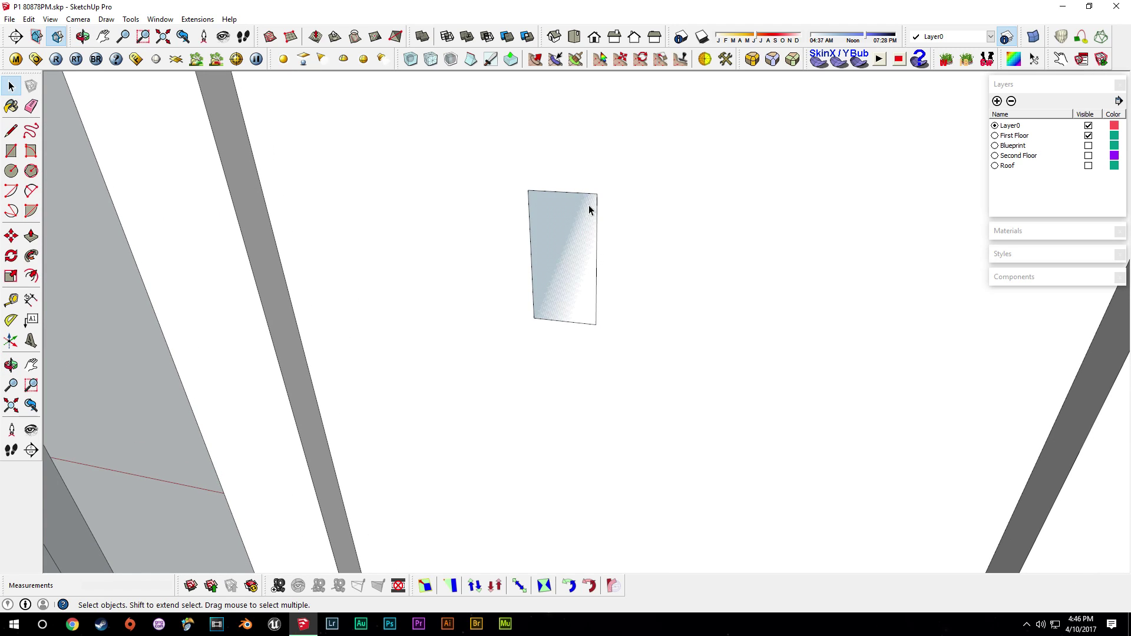
- Draw a larger upright rectangle 2.75 inches wide beside the small one on the same wall panel
middle_drag(534, 221, 594, 283)
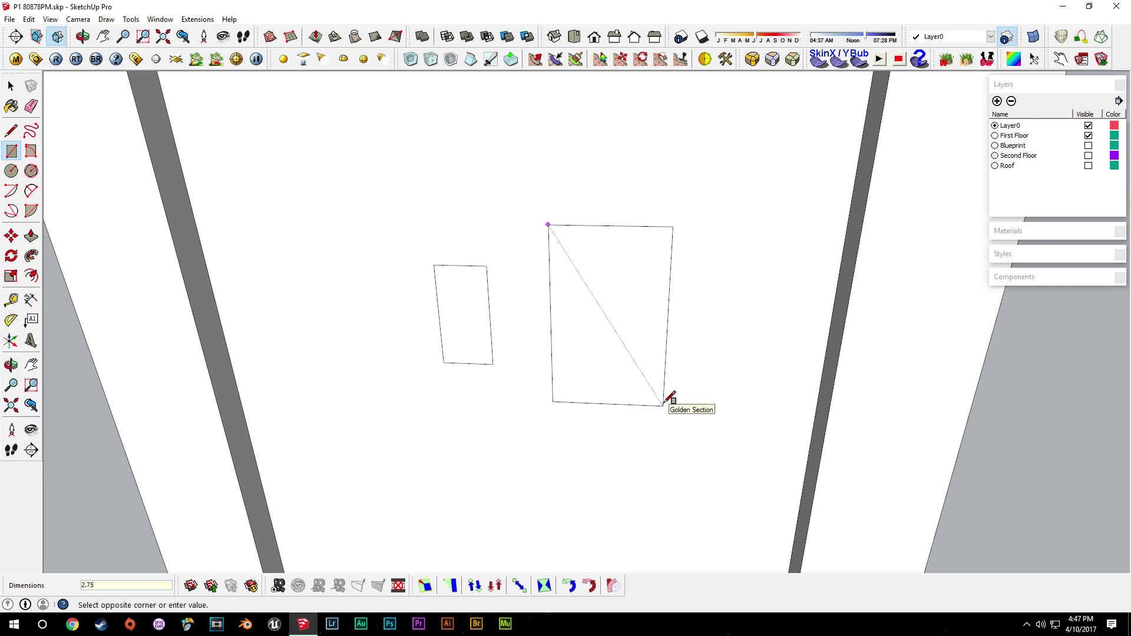
click(664, 405)
key(space)
middle_drag(668, 380, 634, 265)
- Place vertical and horizontal guides through the edge midpoints of the larger rectangle
key(t)
click(551, 280)
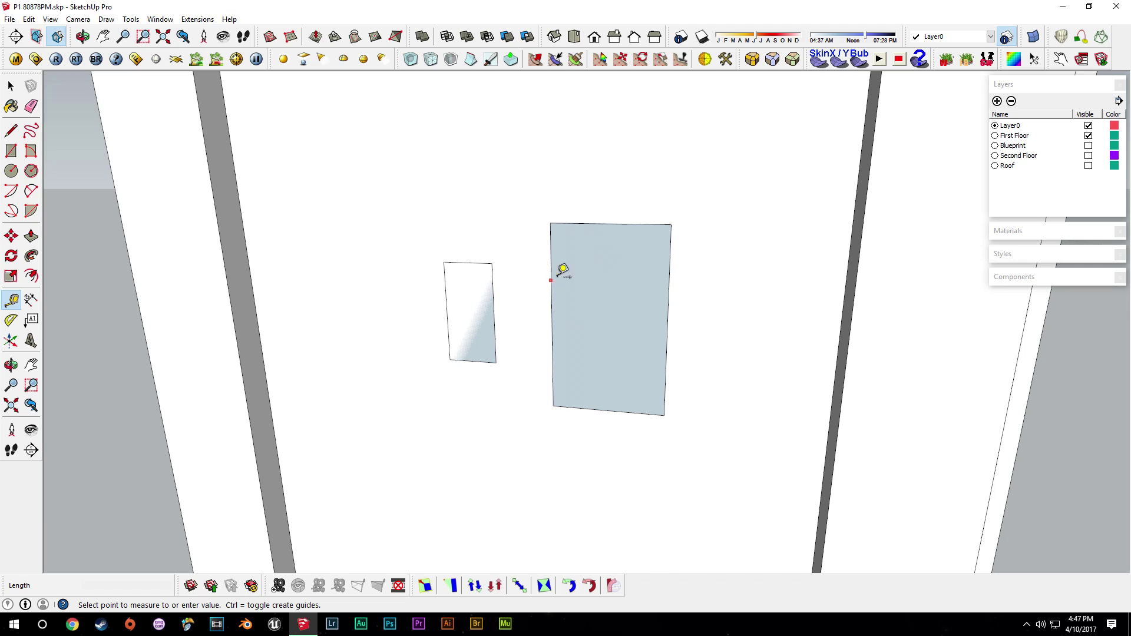
click(608, 224)
click(645, 224)
click(669, 321)
key(space)
- Move the small rectangle by its centre onto the guide intersection in the middle of the larger rectangle
middle_drag(420, 340, 475, 343)
double_click(476, 344)
key(m)
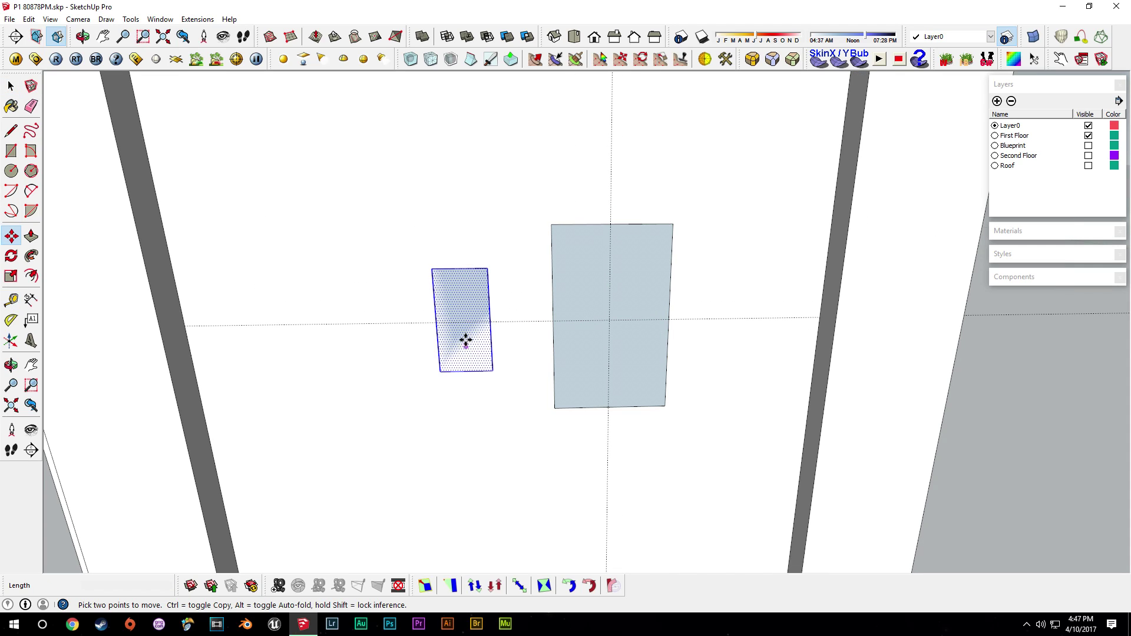
click(464, 322)
click(611, 321)
middle_drag(611, 321, 614, 441)
key(space)
- Copy the small centred rectangle about 4 1/16 inches sideways along the horizontal guide, outside the larger rectangle
click(671, 470)
scroll(679, 330, up, 3)
mouse_move(687, 315)
middle_down()
mouse_move(705, 344)
mouse_move(697, 372)
mouse_move(664, 408)
mouse_move(606, 435)
mouse_move(637, 399)
mouse_move(476, 226)
middle_up()
scroll(698, 373, down, 3)
click(635, 405)
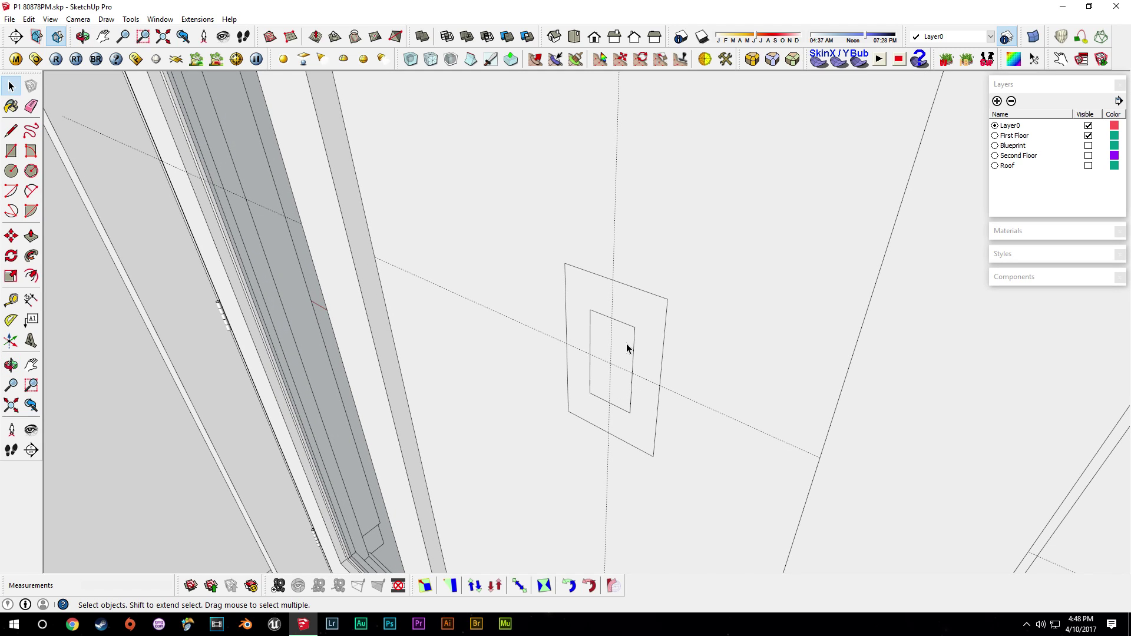
middle_drag(626, 352, 643, 387)
key(m)
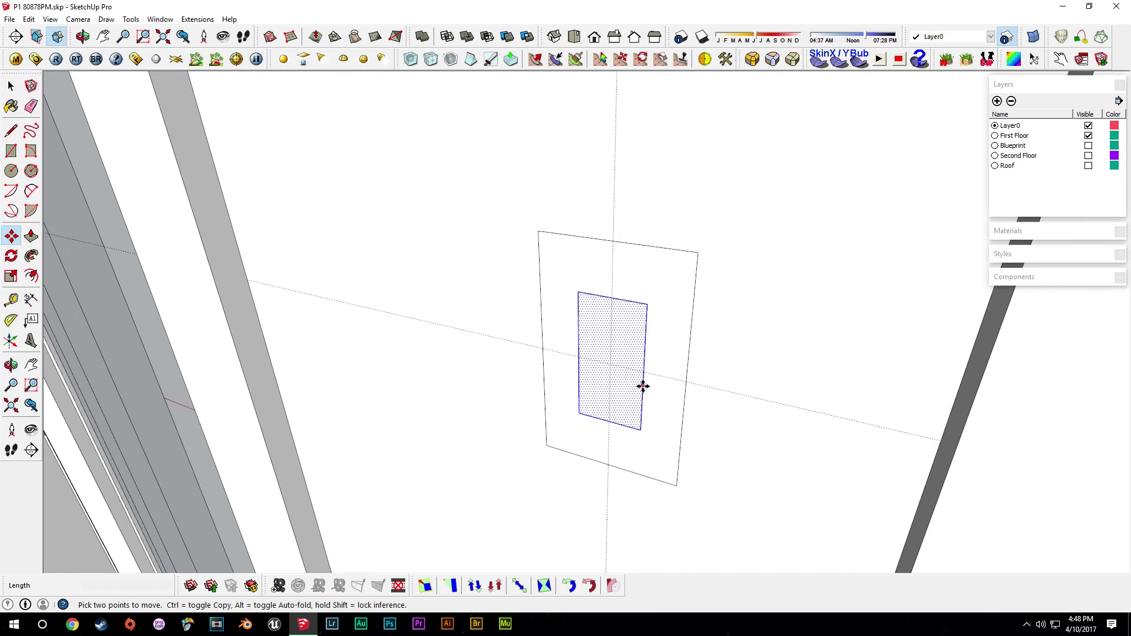
click(642, 372)
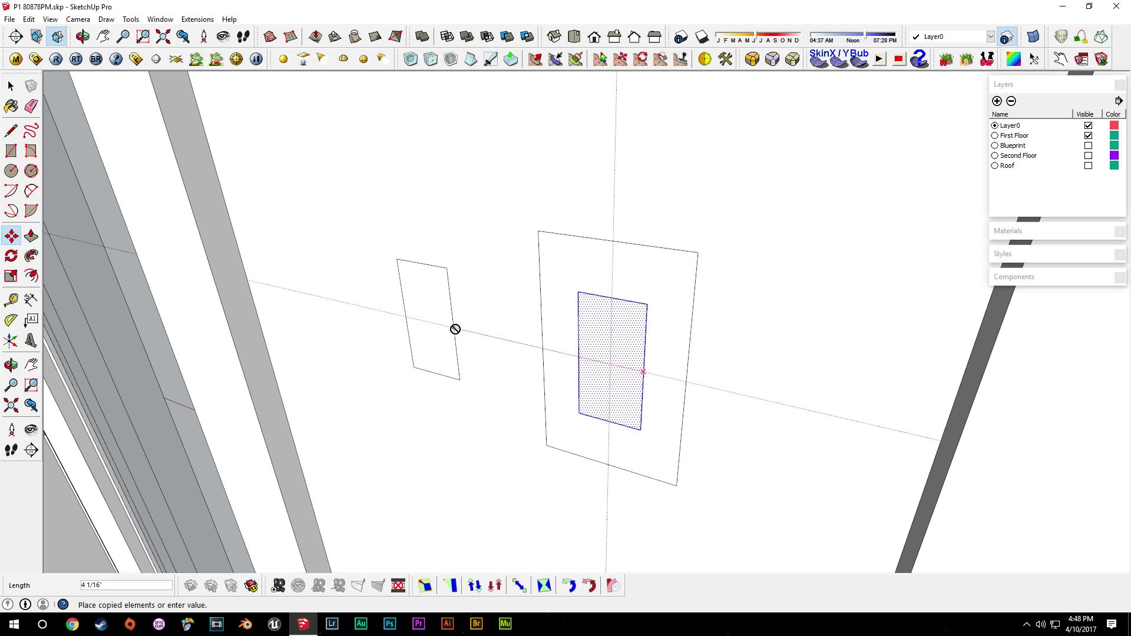
click(454, 328)
key(space)
- Delete the inner face of the larger rectangle to leave a frame with an opening
middle_drag(472, 379, 571, 391)
click(609, 379)
key(Delete)
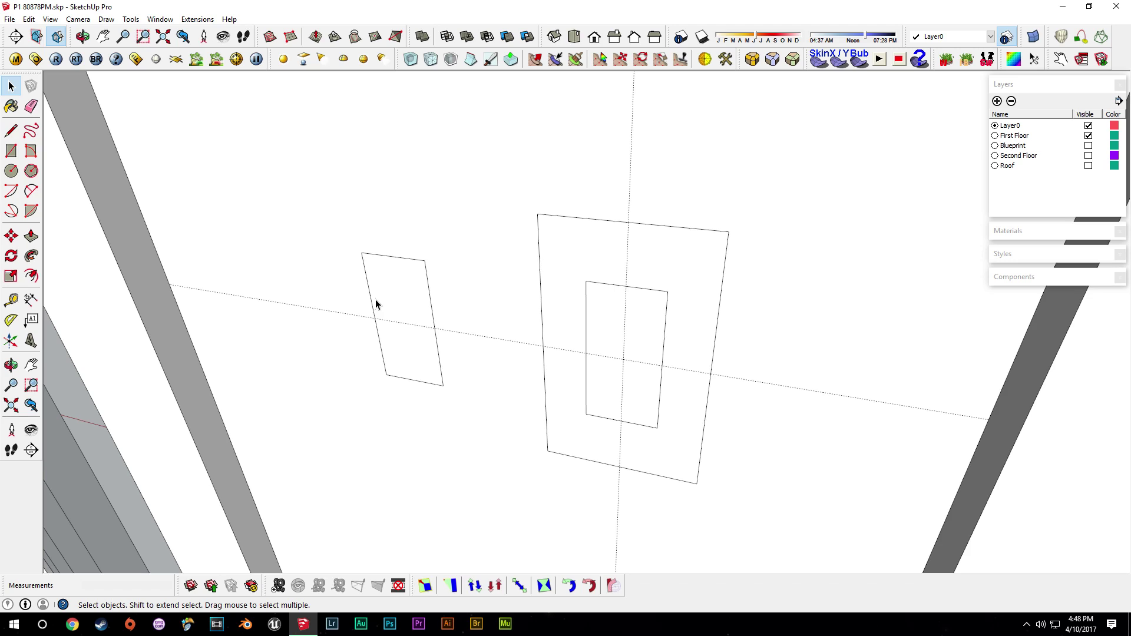
- Make the frame a component and the small copied rectangle a separate component named Light Switch
click(588, 251)
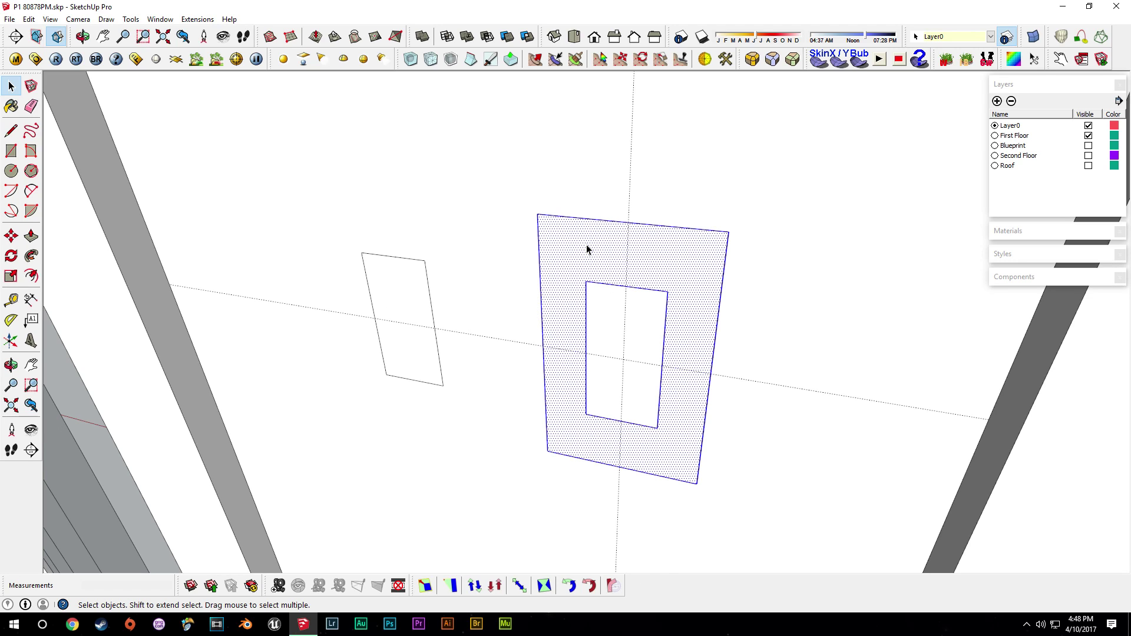
key(g)
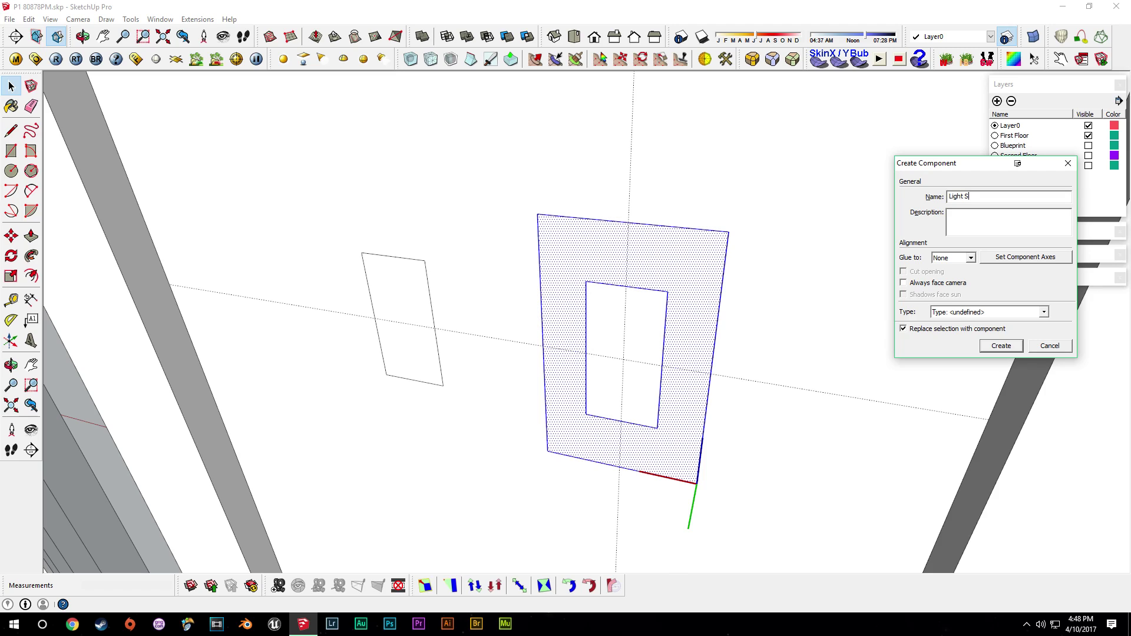
key(Return)
click(391, 289)
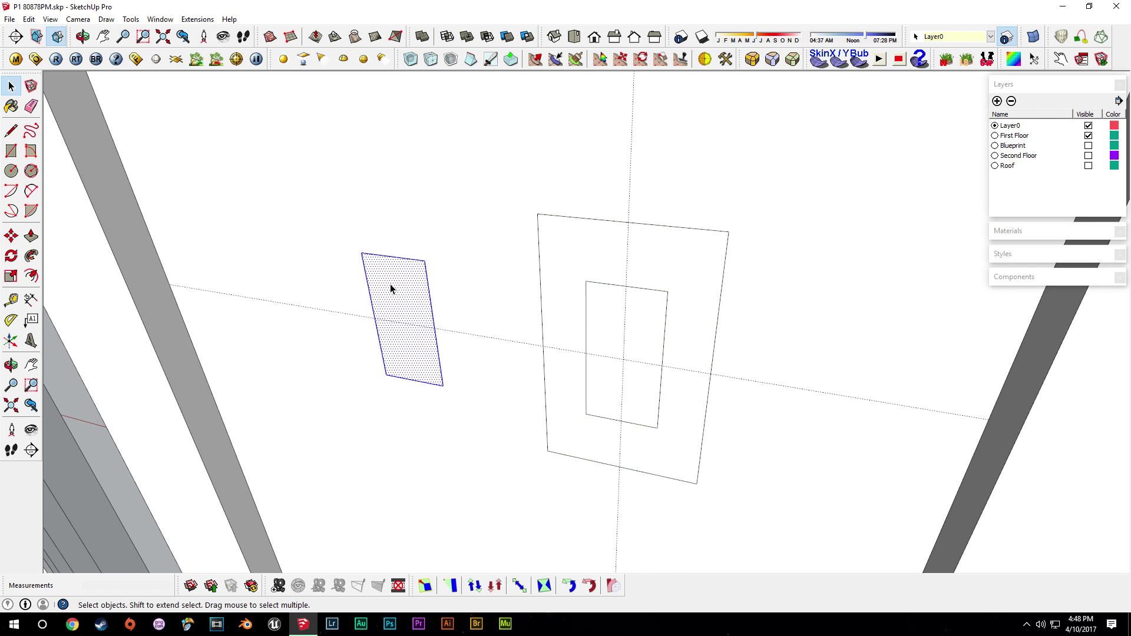
key(g)
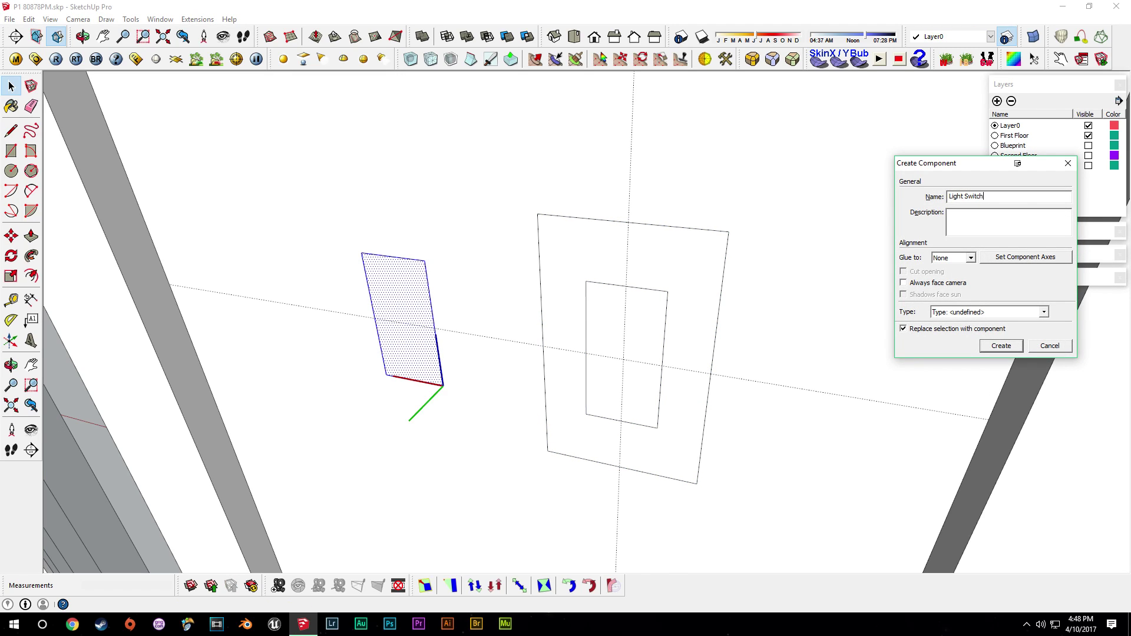
- Extrude the frame's face inside its component about 3/16 inch out from the wall
middle_drag(694, 323, 713, 322)
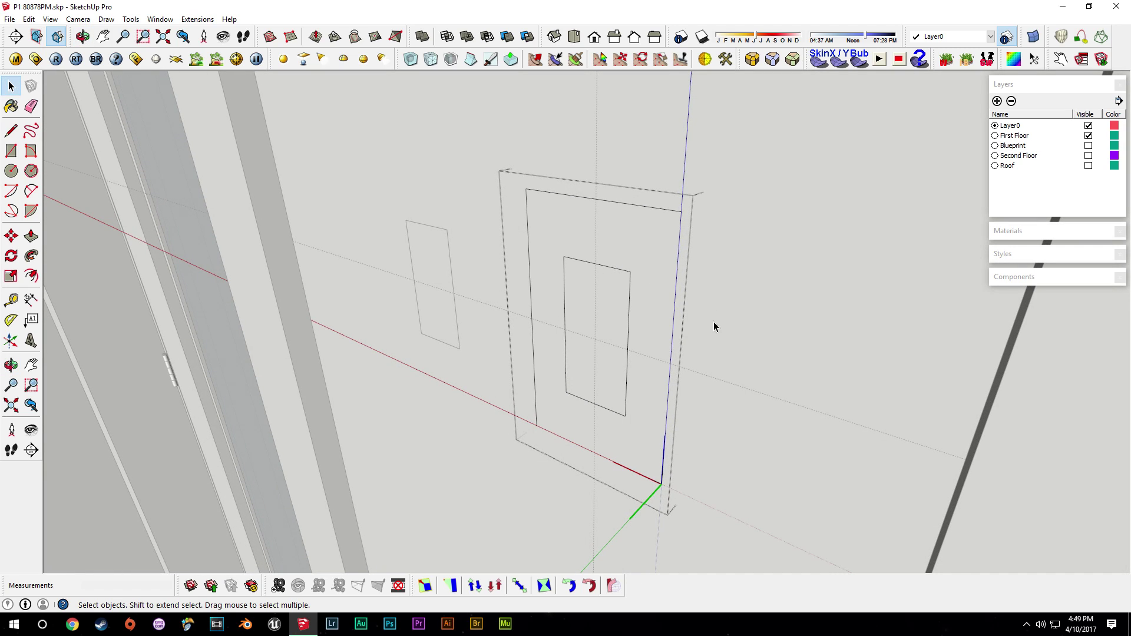
key(p)
click(659, 241)
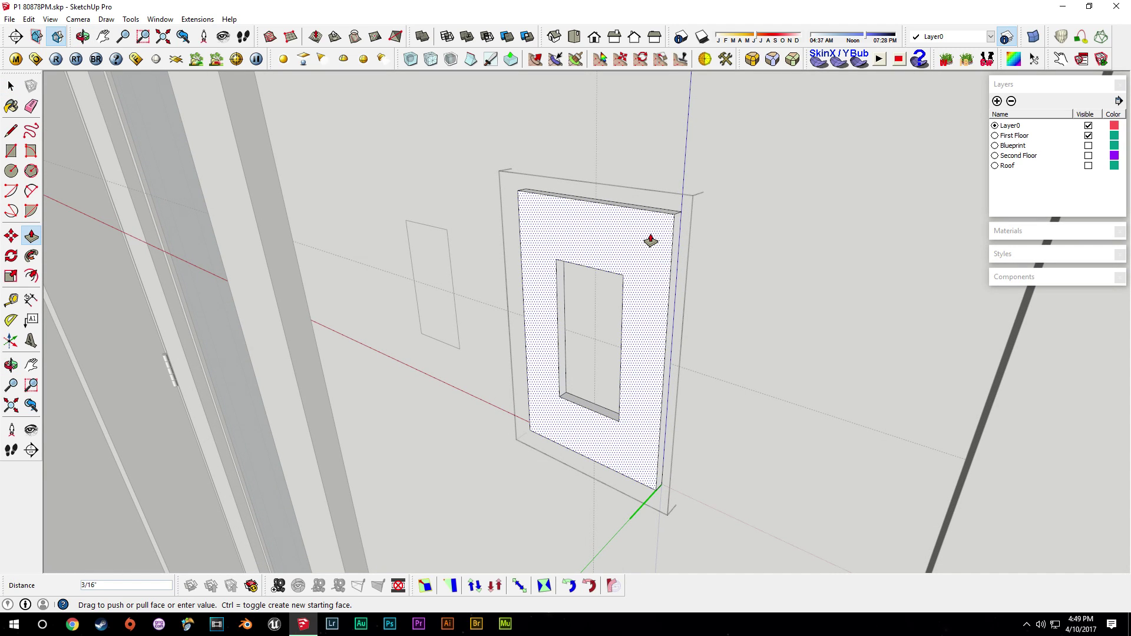
click(609, 251)
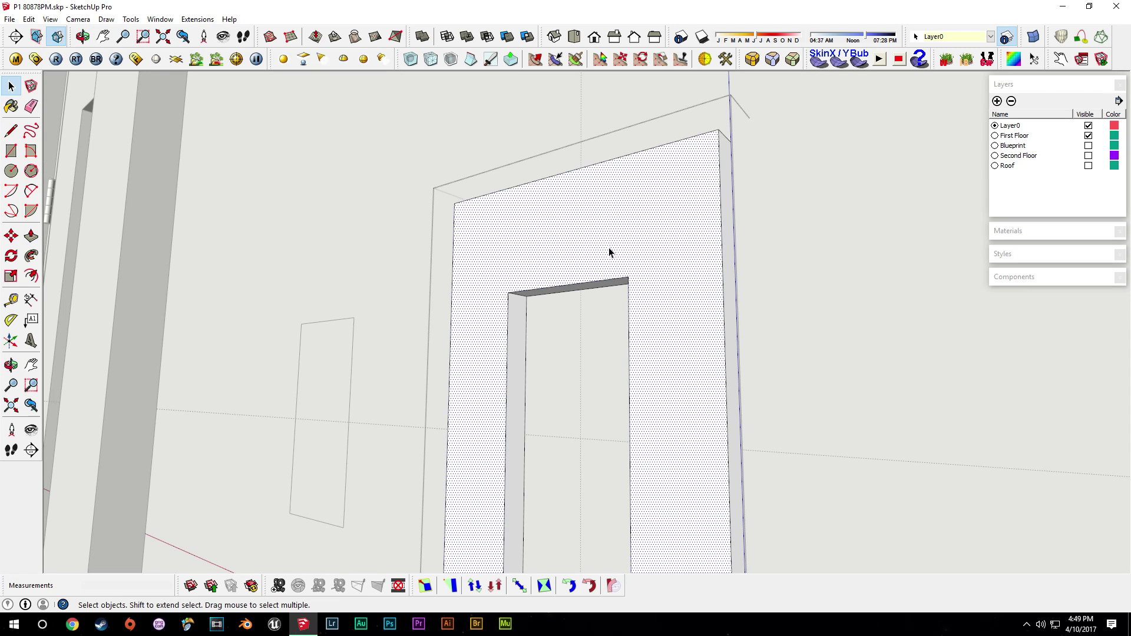
scroll(590, 258, up, 2)
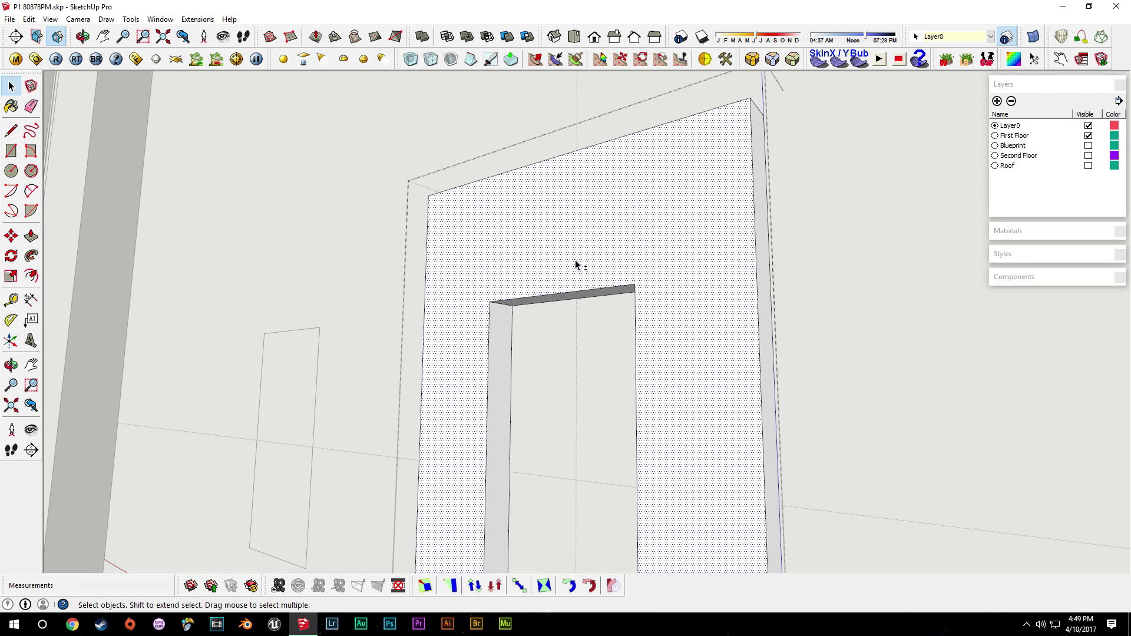
shift+click(576, 259)
- Place horizontal guides 5/16 inch above and below the opening on the frame's front face
middle_drag(568, 263, 578, 265)
key(t)
click(547, 297)
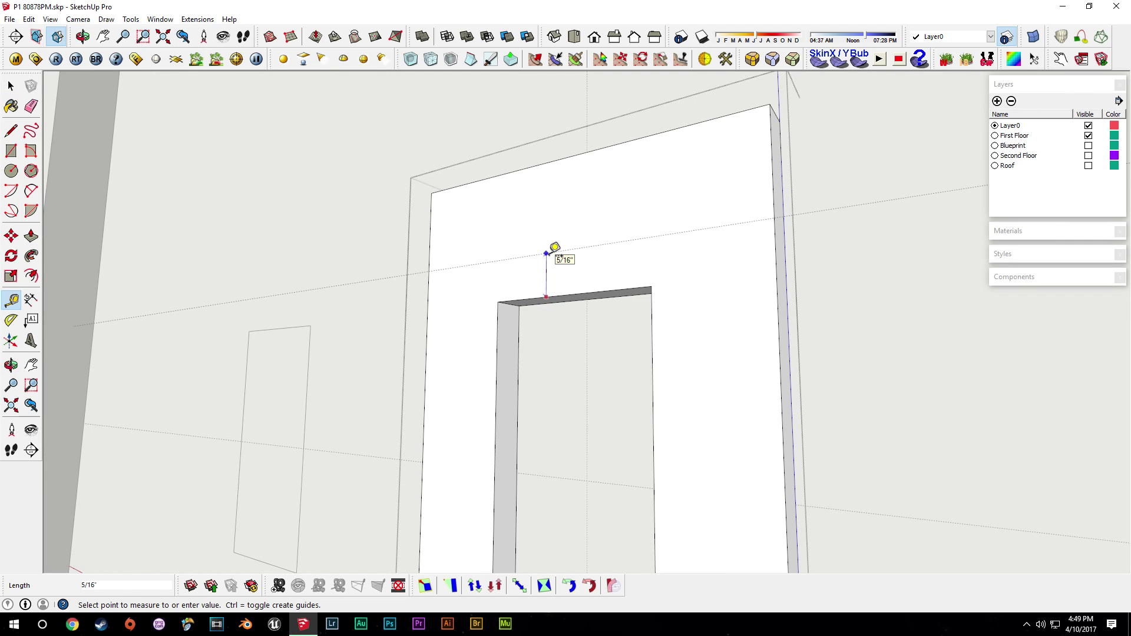
click(555, 248)
middle_drag(555, 248, 690, 177)
click(591, 473)
click(599, 520)
key(space)
- Draw lines from the opening's corners to both guides and along them, outlining a strip above and below the opening
middle_drag(683, 518, 670, 468)
key(l)
click(644, 426)
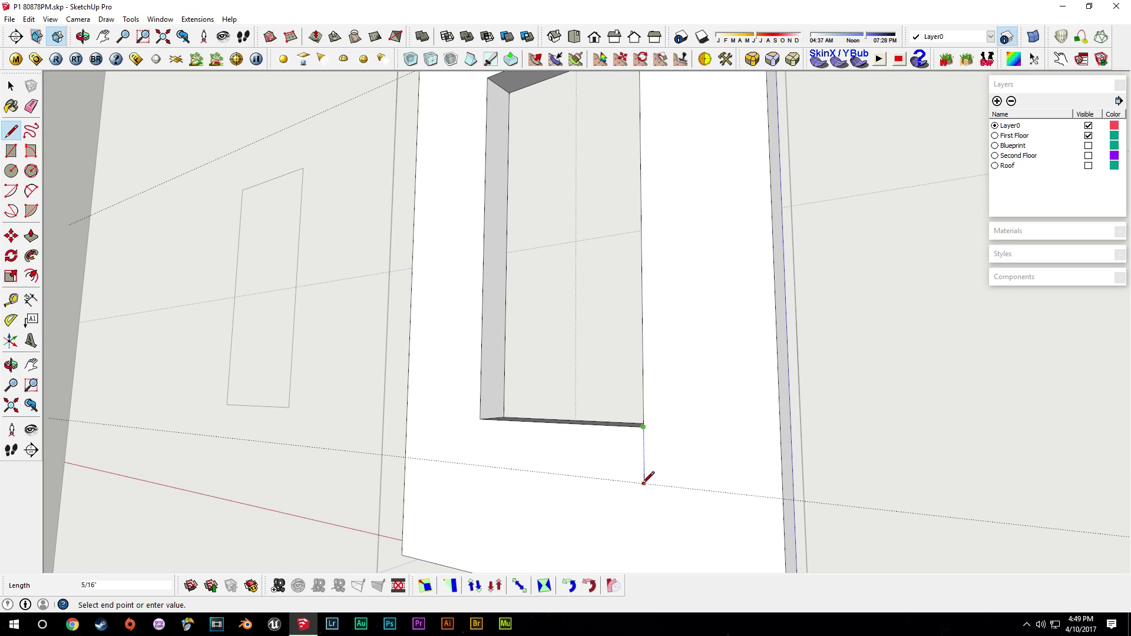
click(480, 417)
shift+middle_drag(472, 206, 528, 282)
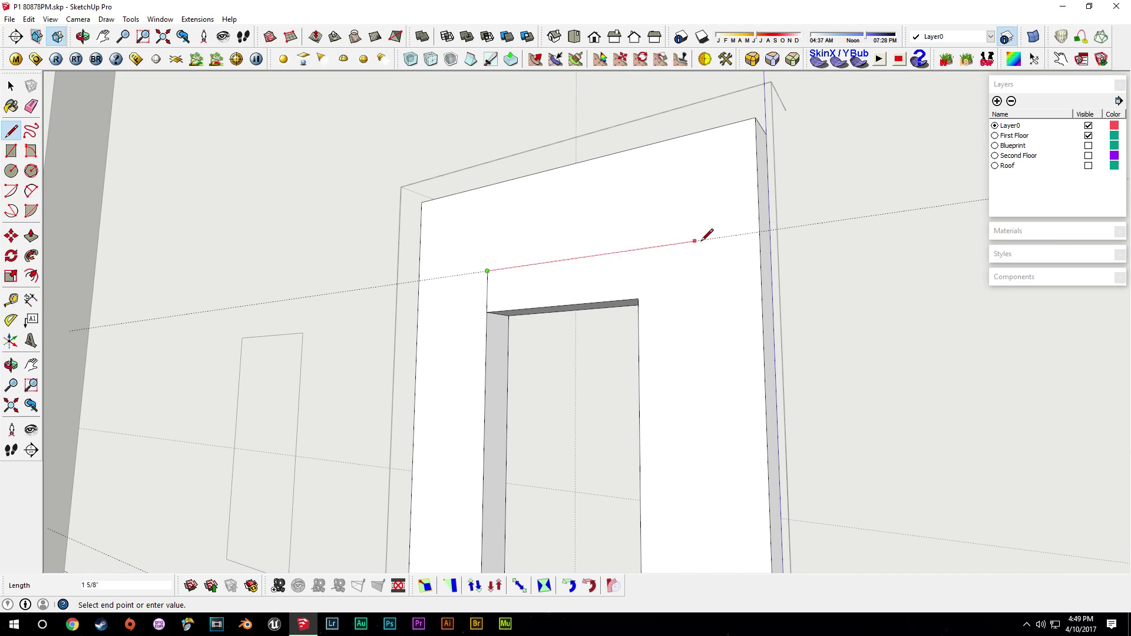
key(shift)
key(space)
- Push the strip above the frame's opening in about 1/16 inch
middle_drag(670, 294, 479, 282)
key(p)
click(480, 282)
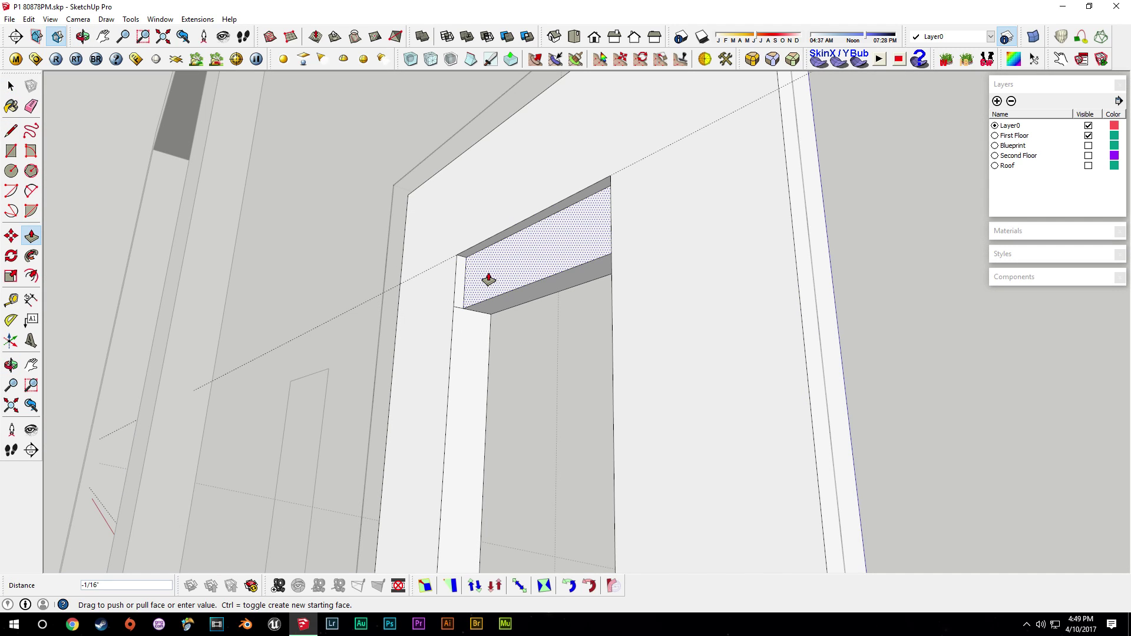
click(491, 257)
key(space)
- Move the upper inner edge of the recessed strip out to the frame's front face to form a slope
middle_drag(489, 249, 412, 271)
scroll(412, 271, up, 3)
key(m)
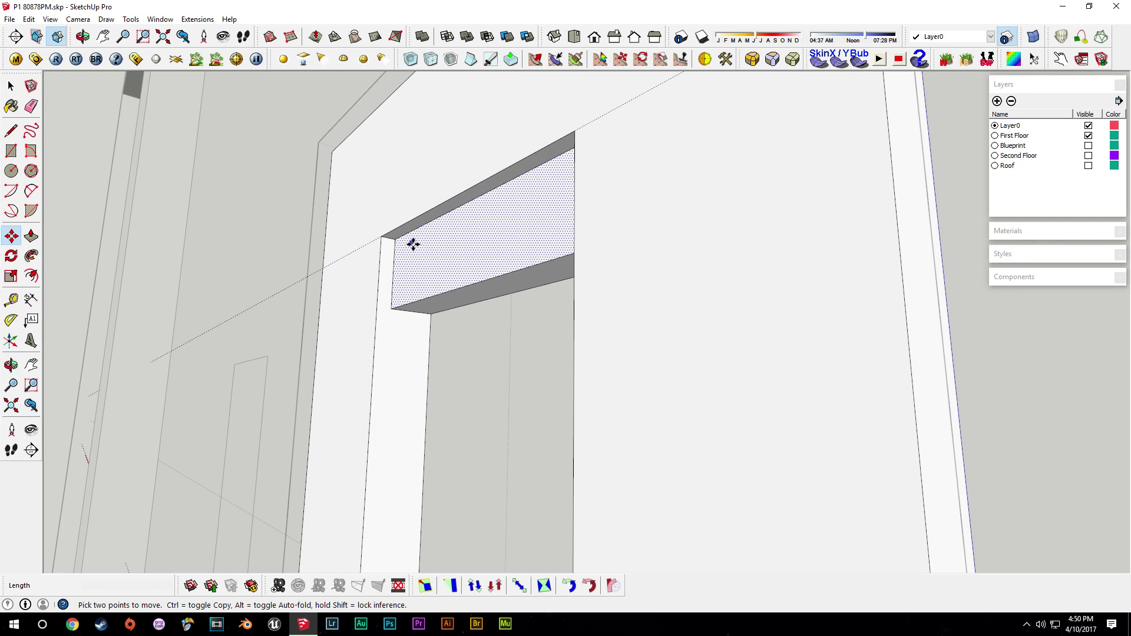
click(416, 229)
click(397, 225)
middle_drag(396, 224, 395, 412)
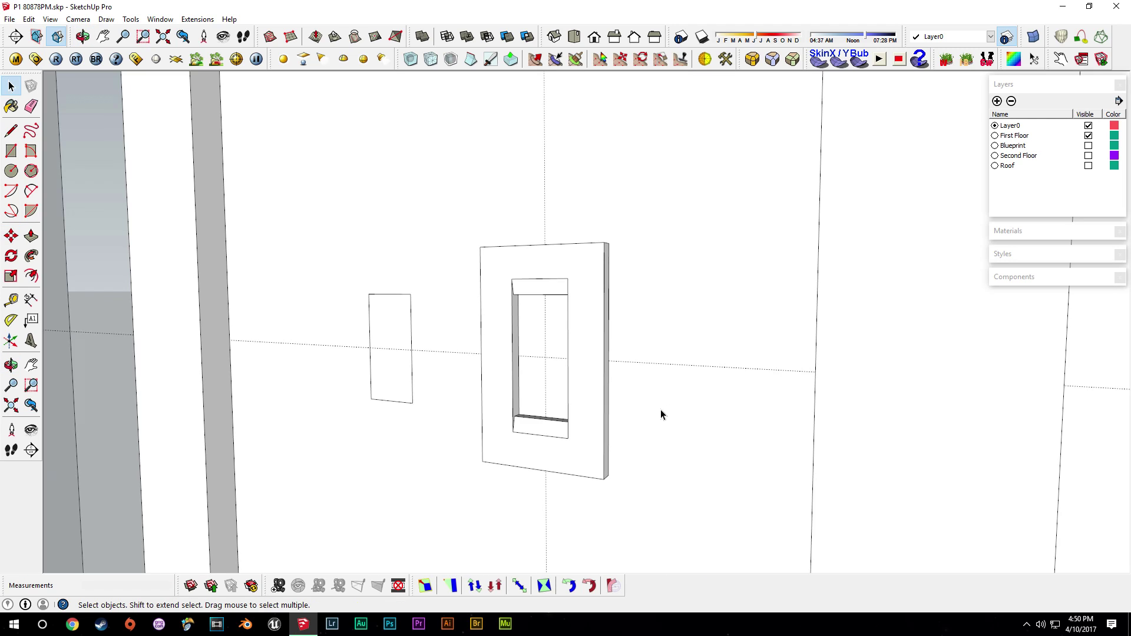
- Move the small switch rectangle by its lower corner into the matching corner of the frame's opening
middle_drag(660, 409, 465, 365)
scroll(386, 394, up, 3)
click(484, 415)
key(m)
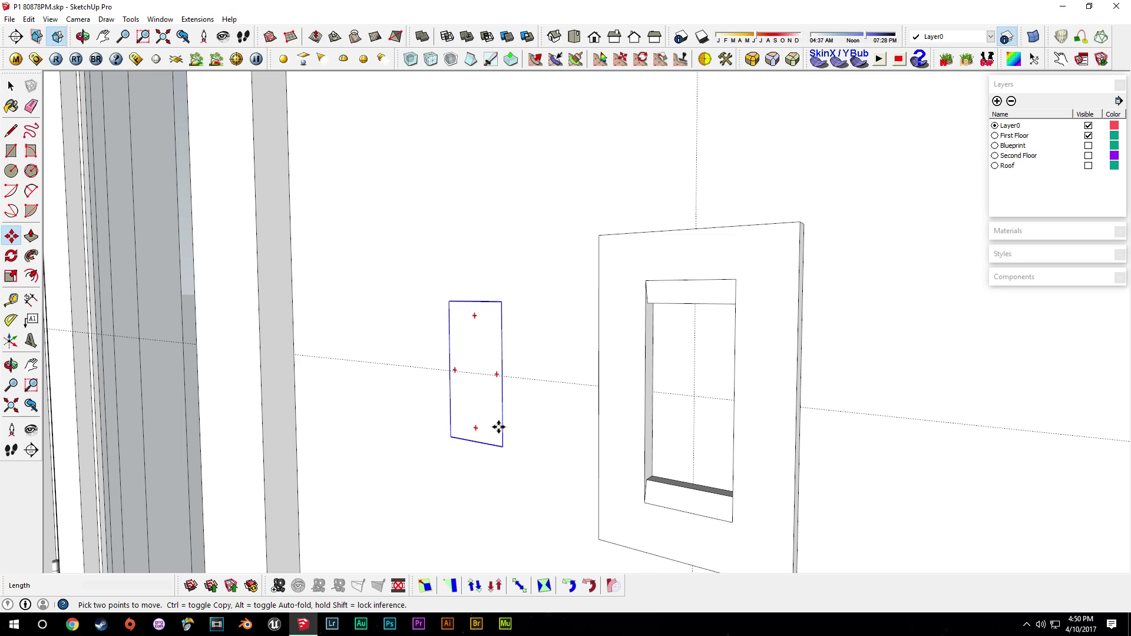
click(453, 436)
click(655, 471)
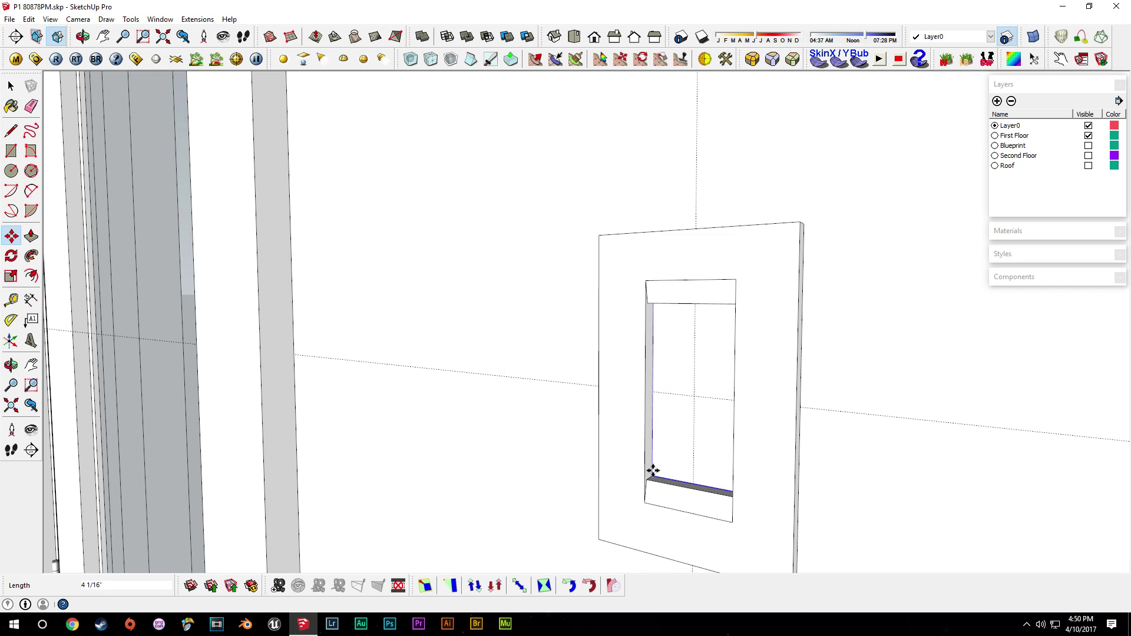
middle_drag(652, 470, 603, 425)
key(space)
- Extrude the switch face inside its component about 7/16 inch out from the wall
middle_drag(760, 427, 616, 424)
key(p)
click(618, 403)
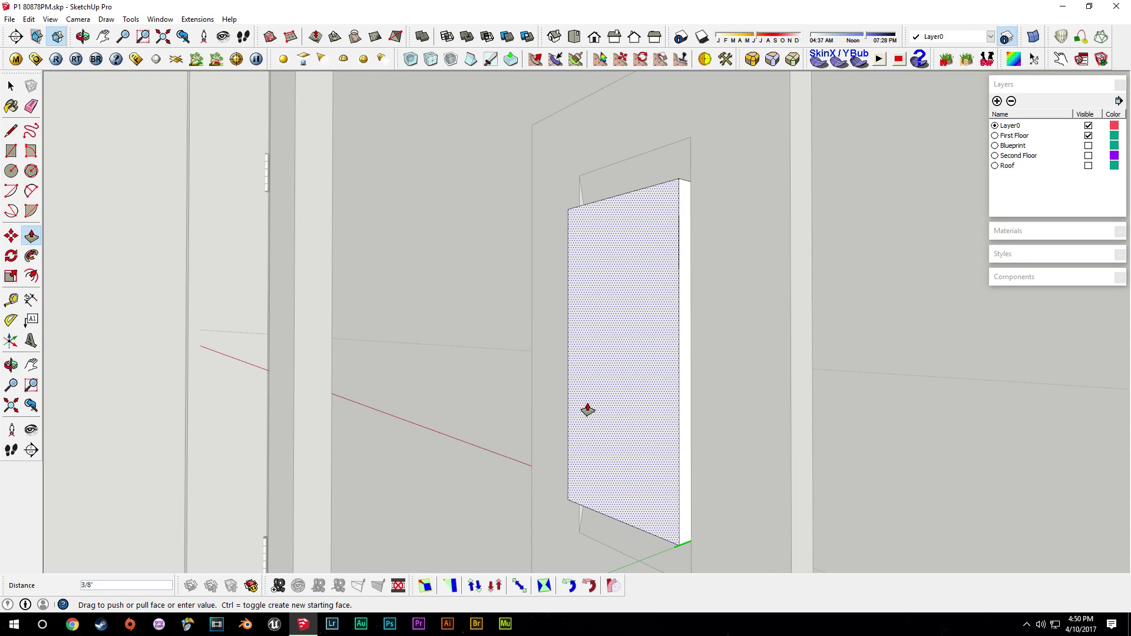
click(581, 409)
middle_drag(581, 410, 637, 306)
middle_drag(652, 475, 654, 244)
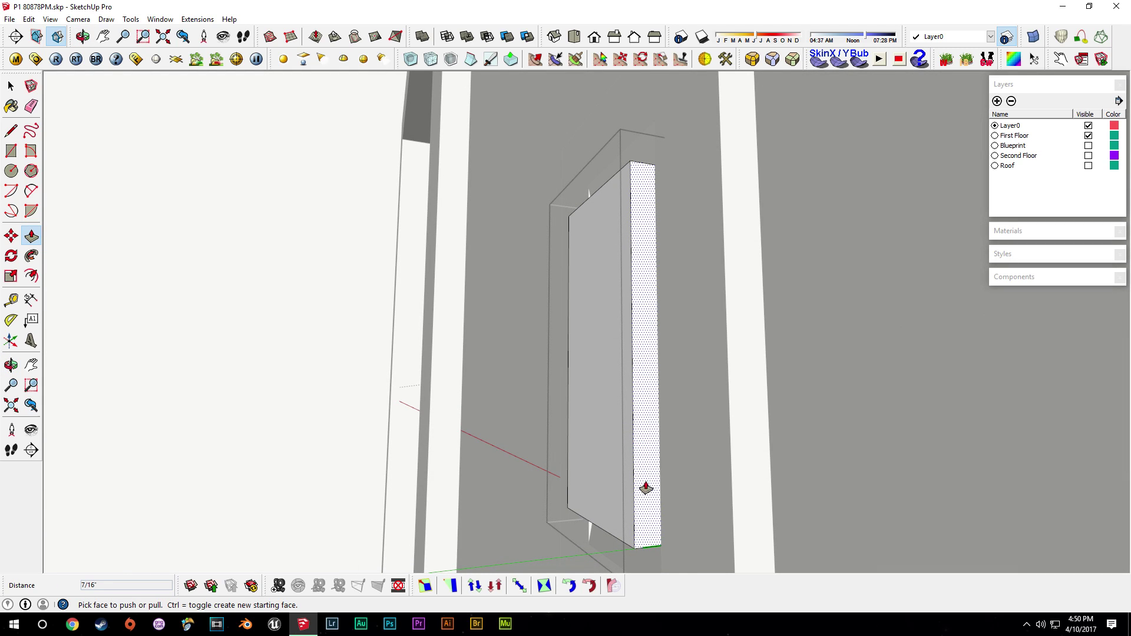
key(space)
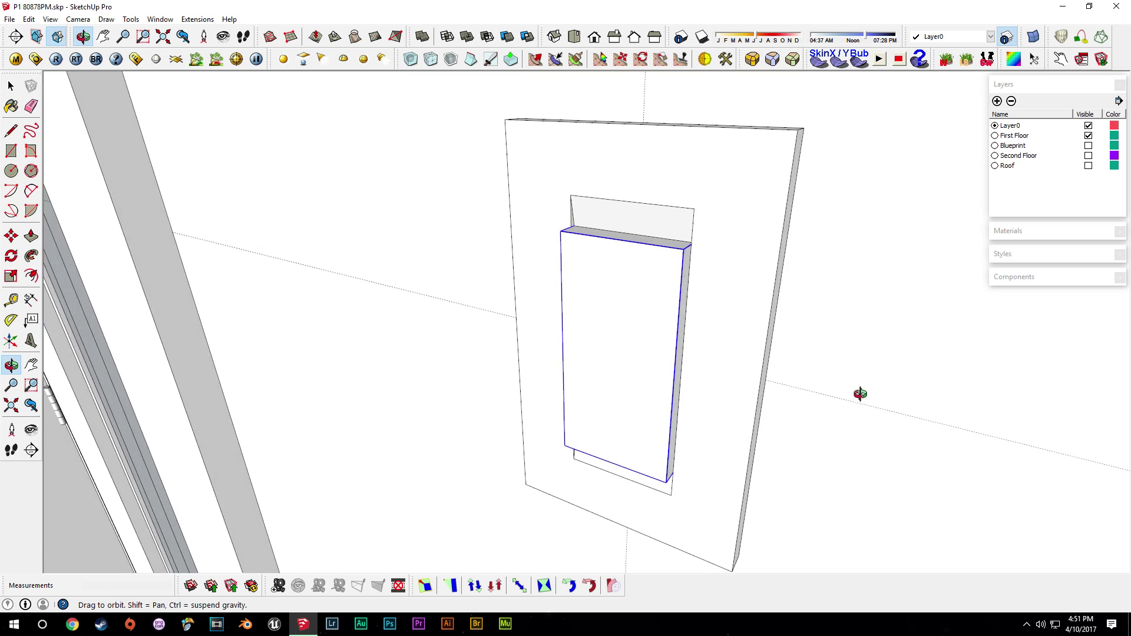
- Rotate the switch 3 degrees about the middle of its side so it tilts within the frame
middle_drag(859, 394, 723, 337)
key(q)
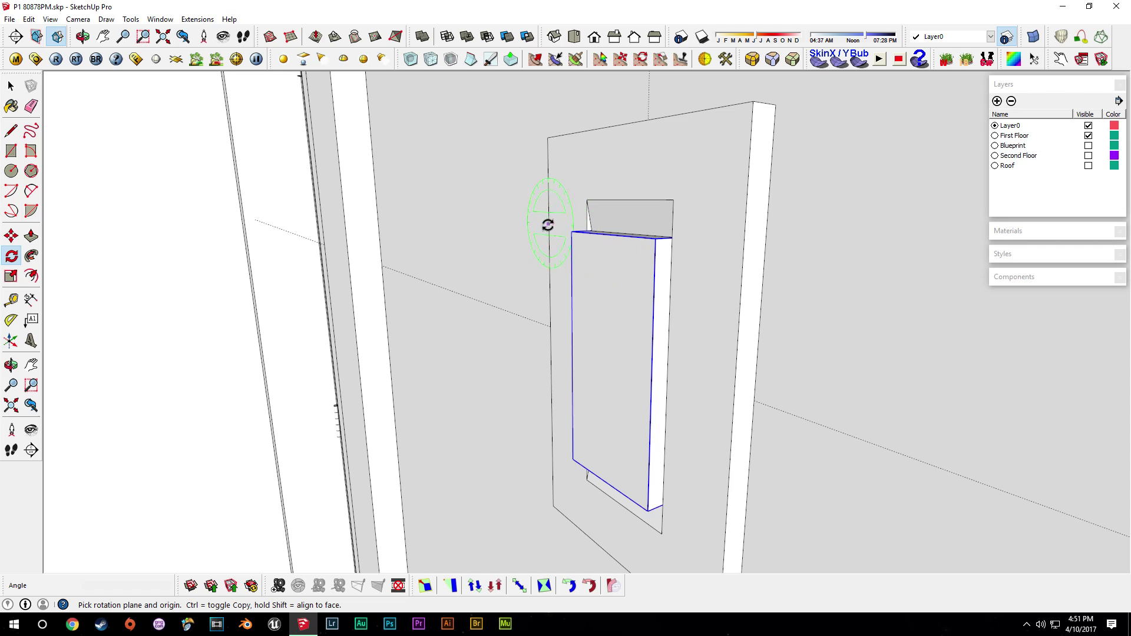
middle_drag(626, 260, 629, 387)
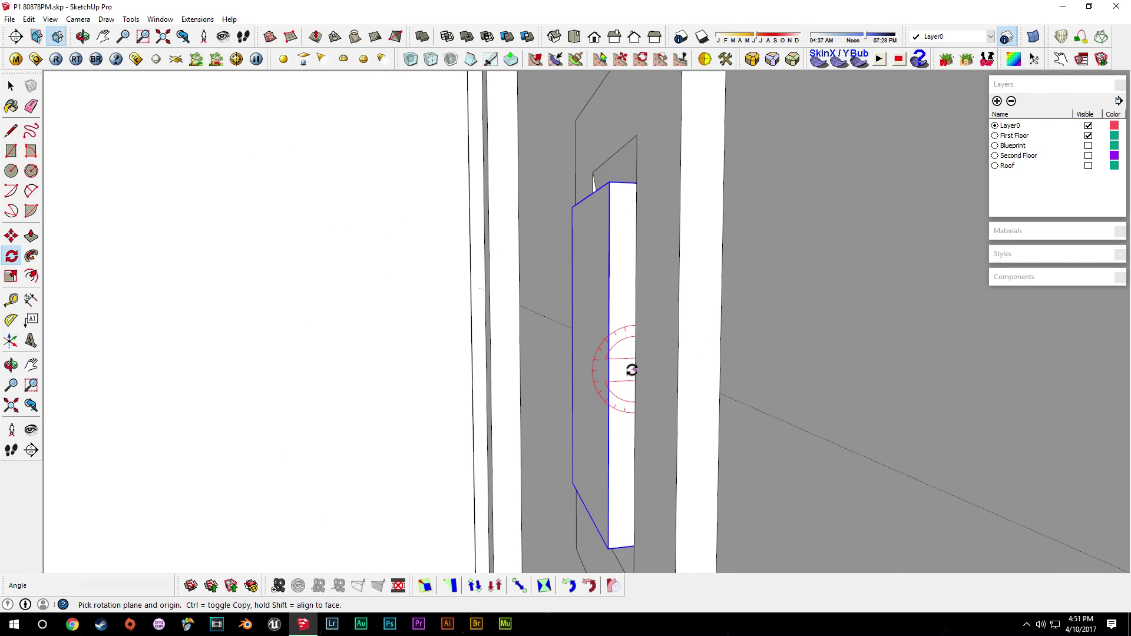
drag(634, 367, 588, 367)
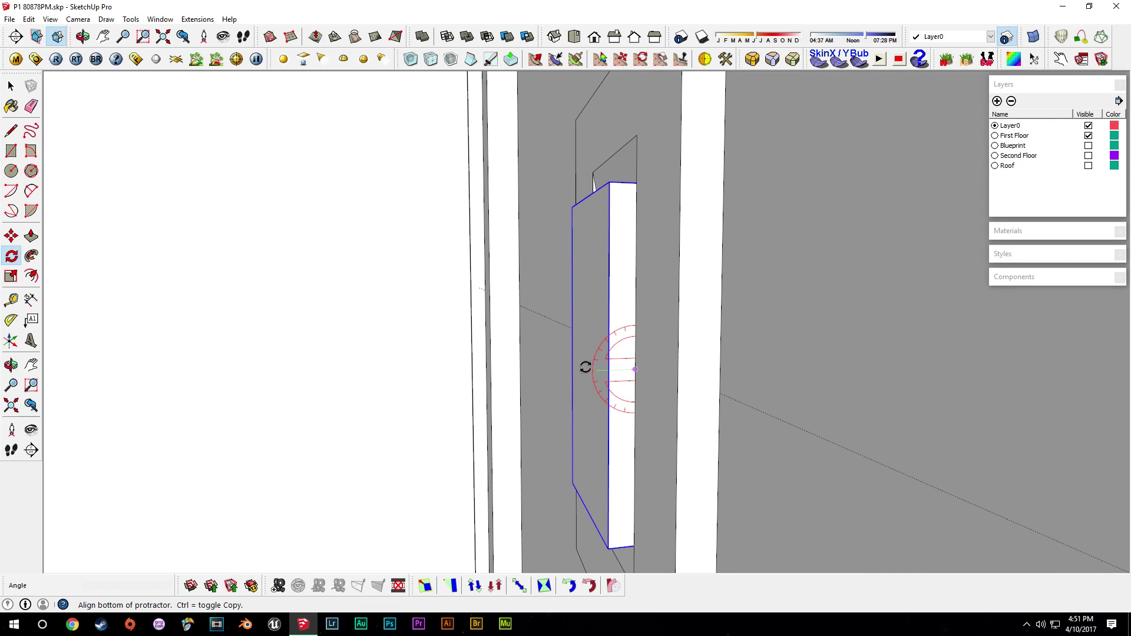
click(588, 367)
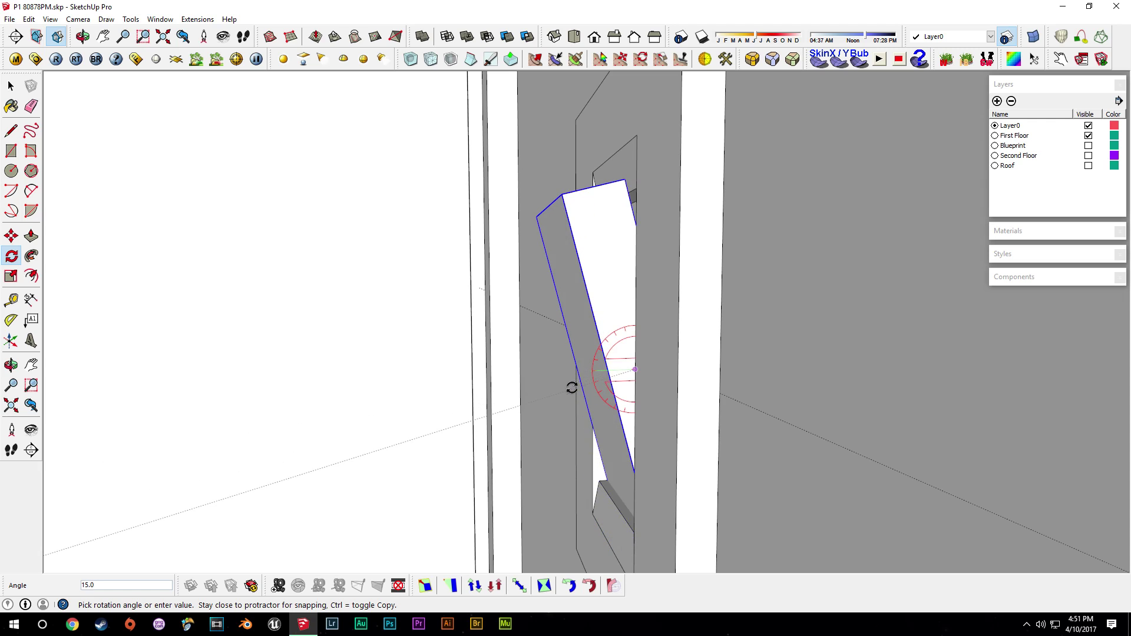
text(3)
key(Return)
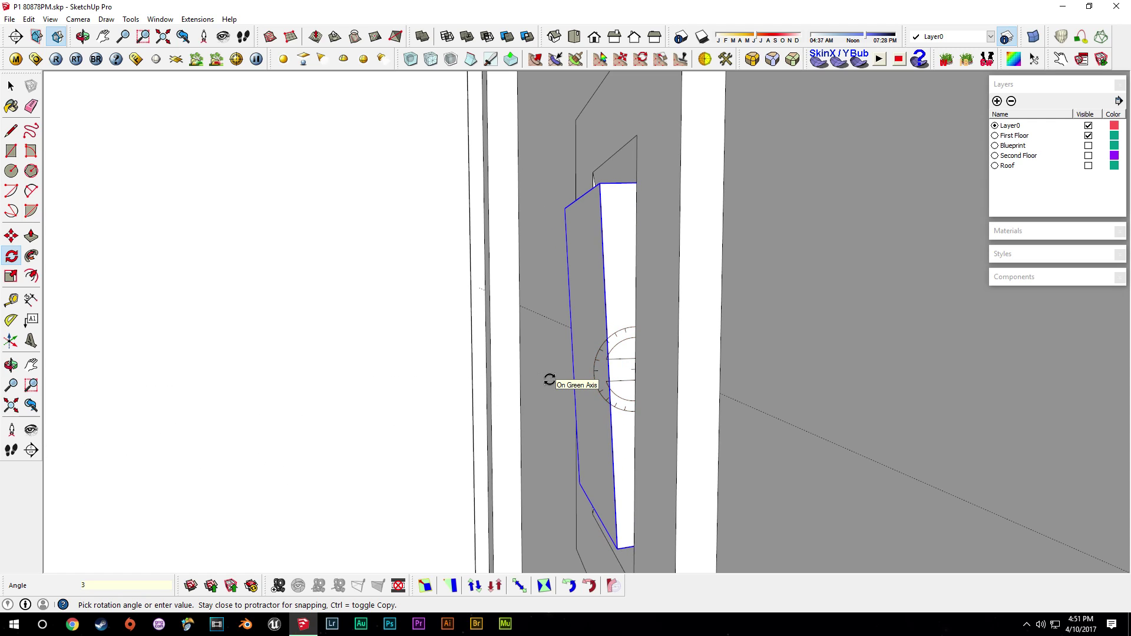
key(space)
- Move the tilted switch back into the frame's opening
middle_drag(613, 260, 599, 324)
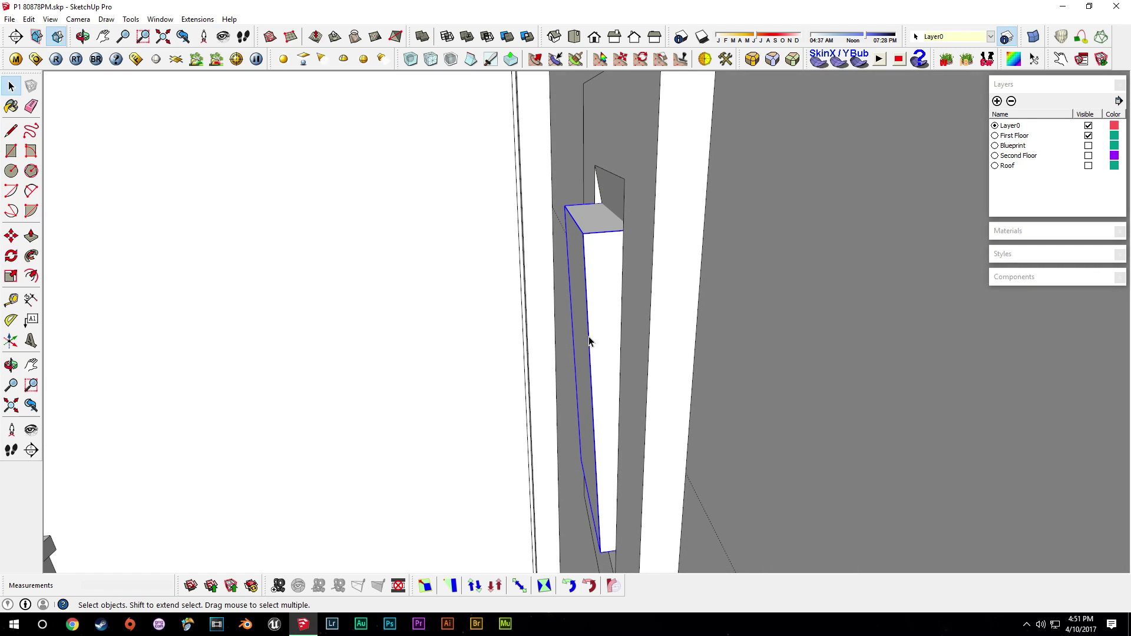
key(m)
click(590, 341)
click(605, 330)
middle_drag(554, 351, 766, 296)
- Nudge the switch about 1/16 inch at its lower corner to adjust its depth in the opening
key(space)
middle_drag(625, 431, 619, 391)
drag(620, 390, 576, 412)
key(space)
key(m)
key(space)
middle_drag(582, 408, 573, 361)
key(m)
click(584, 500)
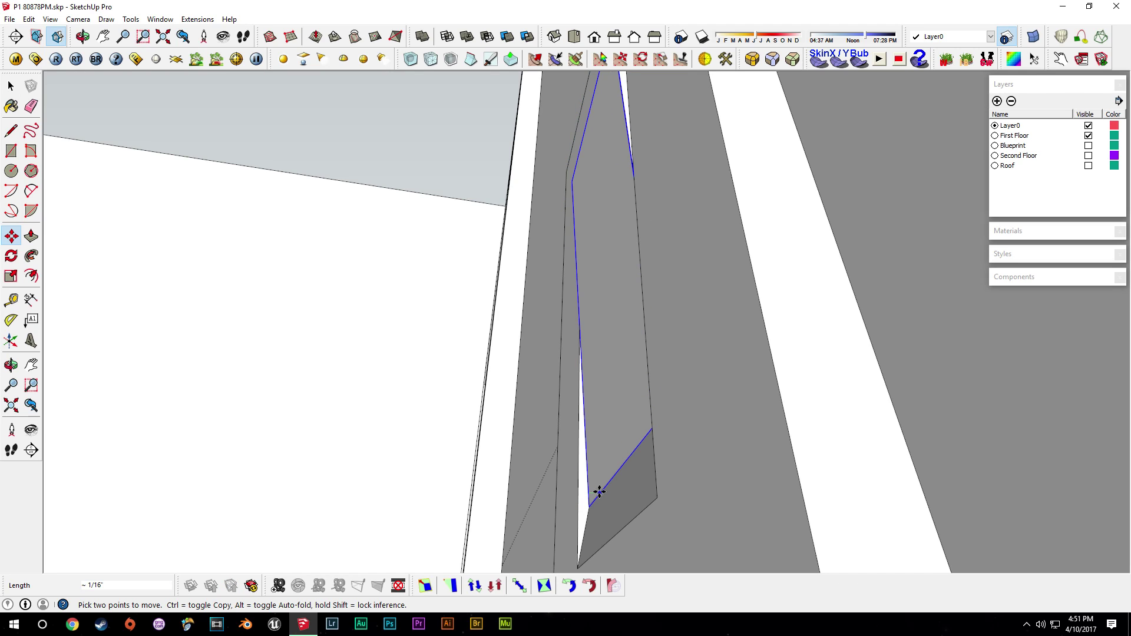
middle_drag(600, 493, 649, 237)
- Rotate the switch again about the point where its front edge meets the frame's surface
key(space)
key(m)
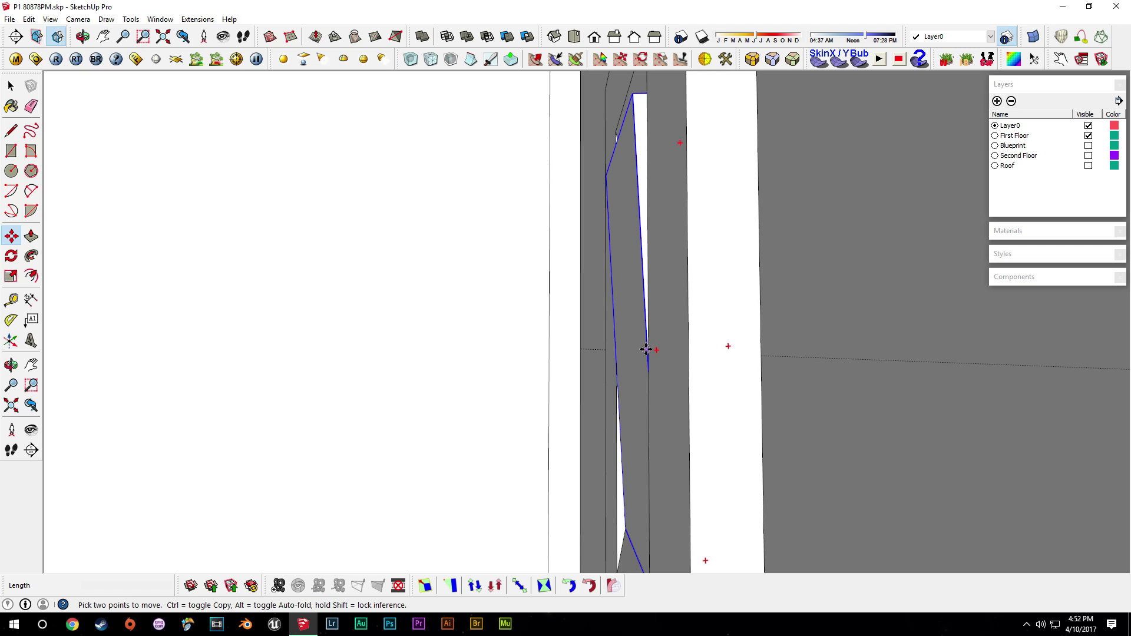
key(q)
click(647, 352)
middle_drag(648, 352, 636, 351)
click(538, 351)
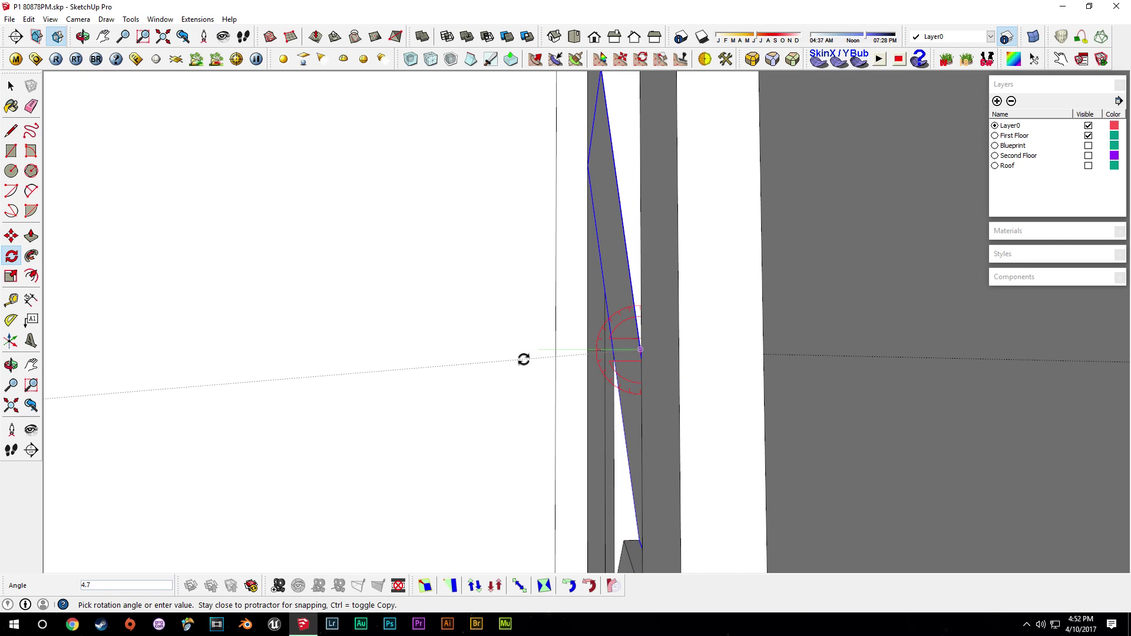
key(Return)
key(space)
- Hide the switch and move the underside face at the top of the frame's opening up 1/32 inch
middle_drag(526, 364, 666, 424)
right_click(660, 410)
click(695, 127)
middle_drag(649, 285, 624, 387)
click(635, 429)
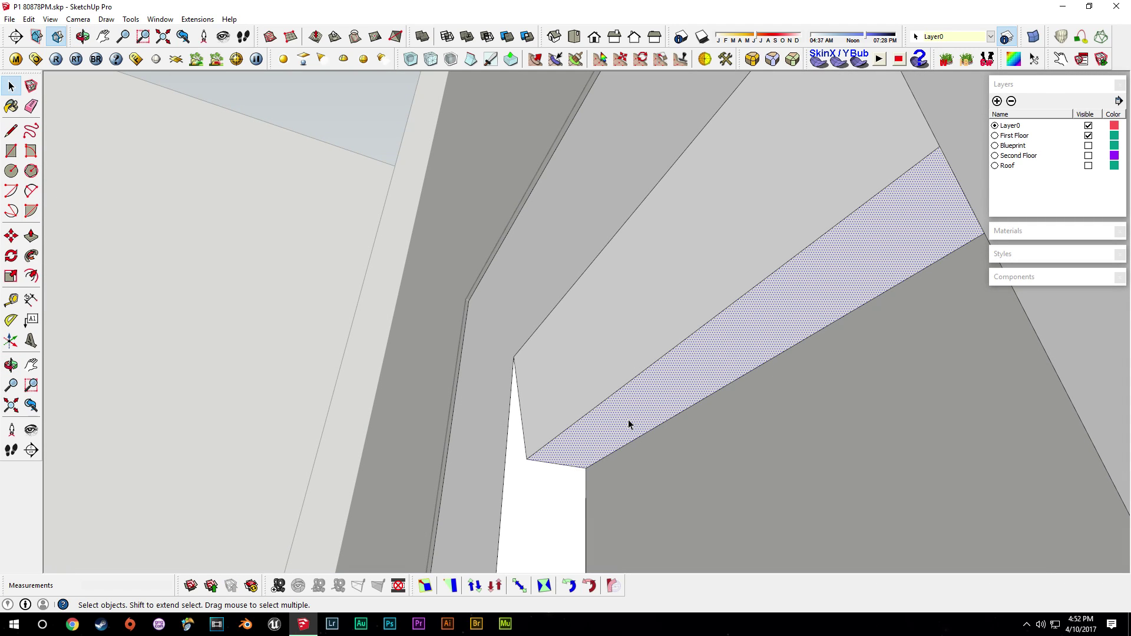
key(m)
click(621, 409)
text(1/)
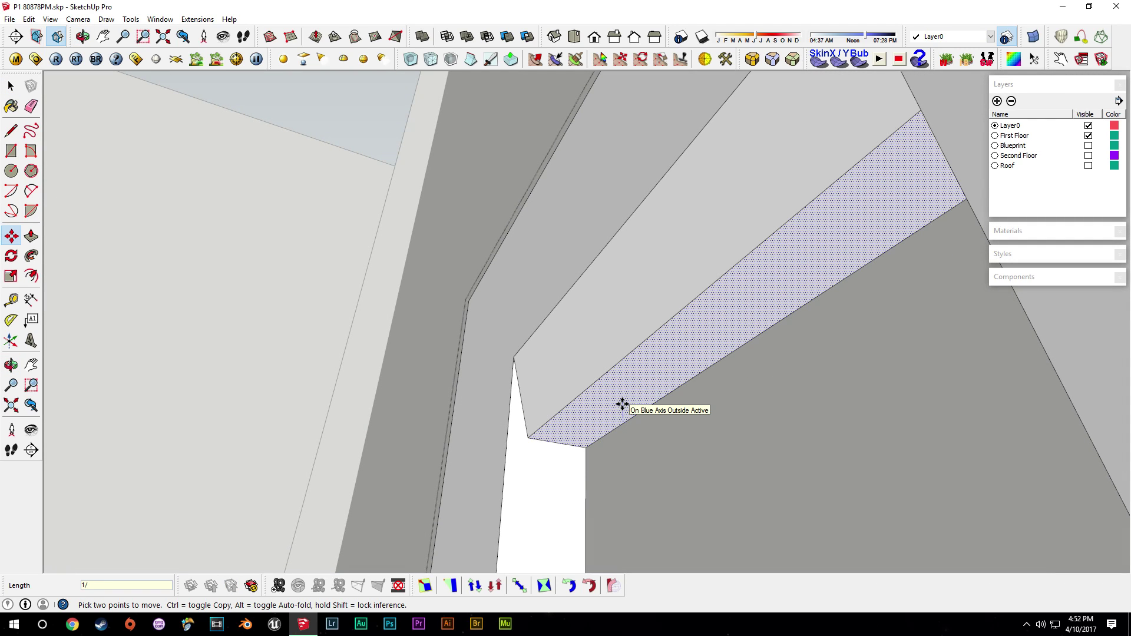
text(32)
key(Return)
key(space)
- Close the frame for editing and unhide the switch
middle_drag(604, 372, 575, 310)
key(p)
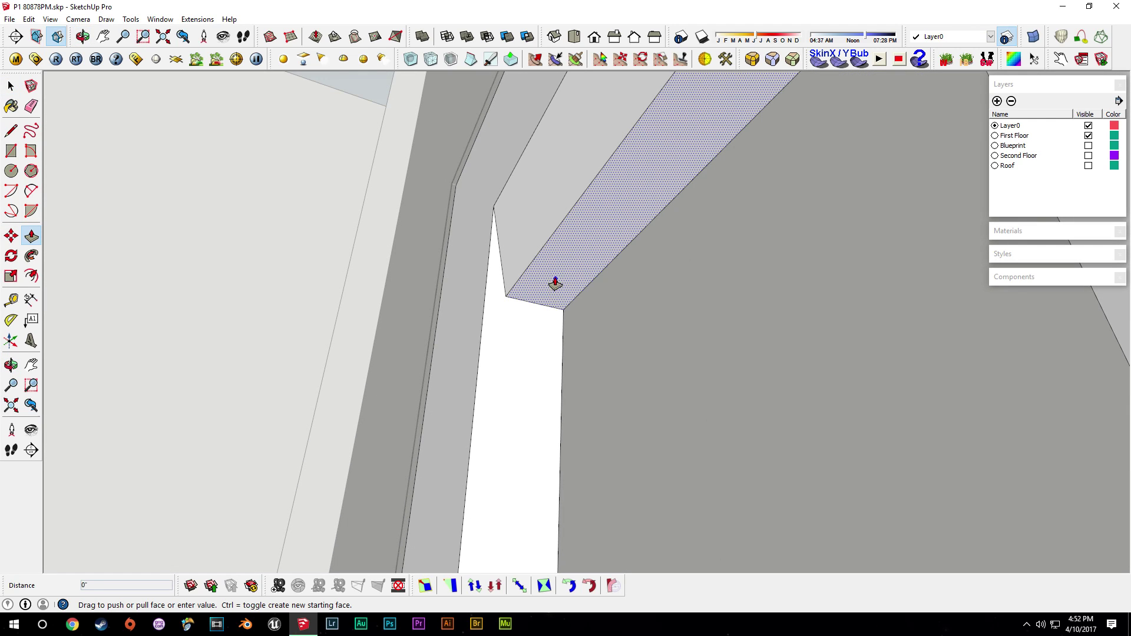
key(space)
click(536, 290)
click(28, 19)
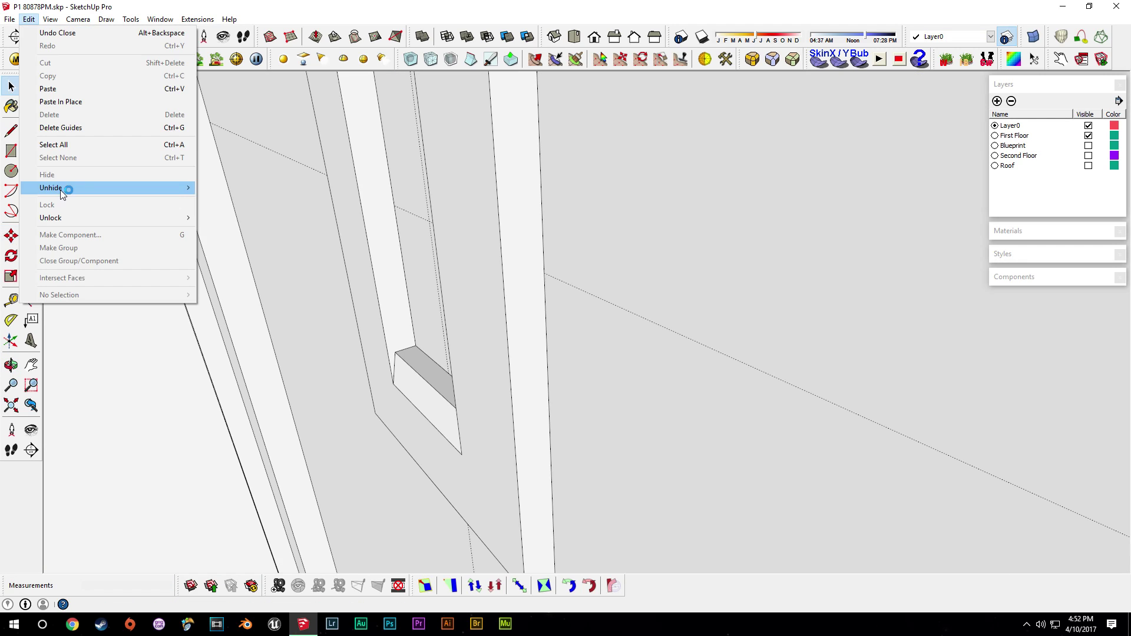
mouse_move(61, 188)
click(255, 202)
- Move the inner edge of the sloped lip at the bottom of the frame's opening against the switch's face
shift+middle_drag(306, 251, 494, 385)
middle_drag(611, 458, 506, 415)
scroll(600, 463, up, 4)
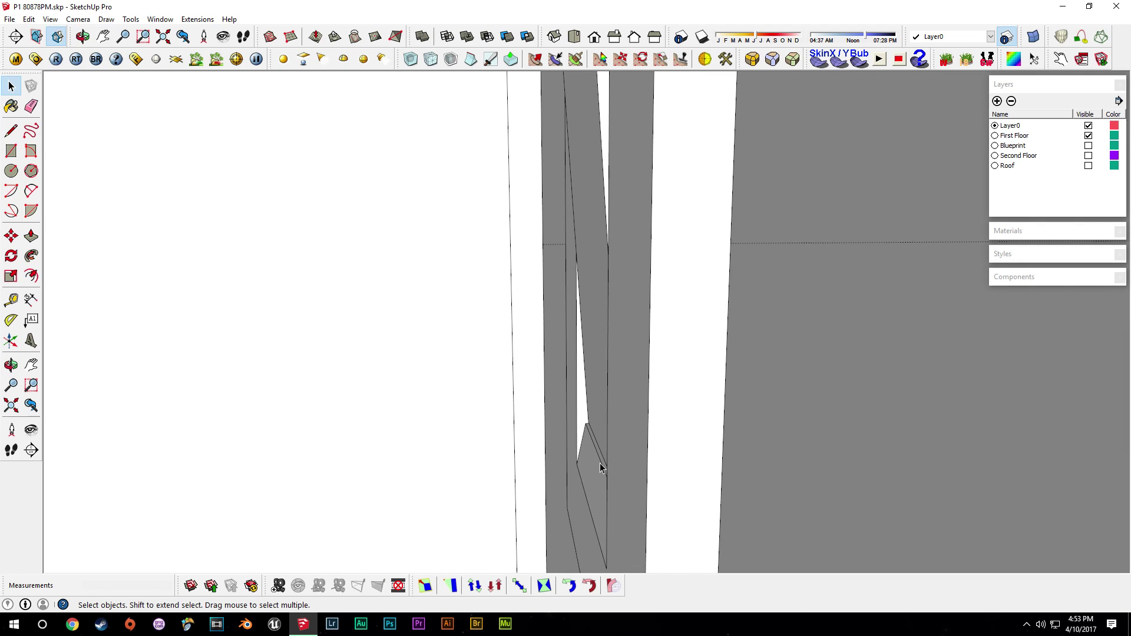
click(596, 446)
scroll(595, 447, up, 1)
click(595, 445)
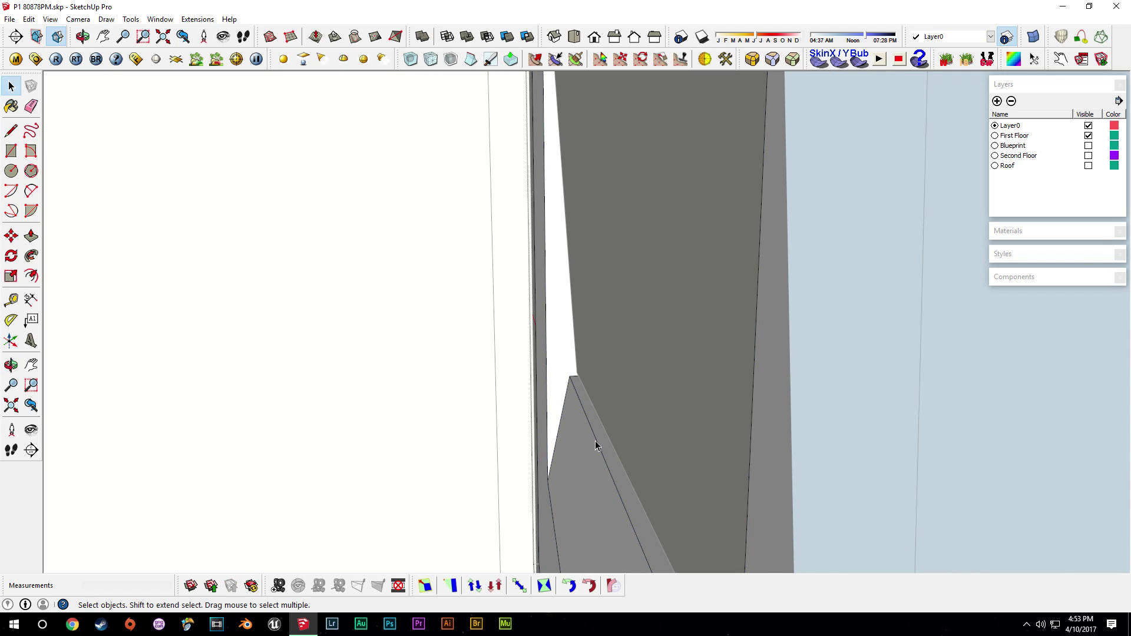
key(m)
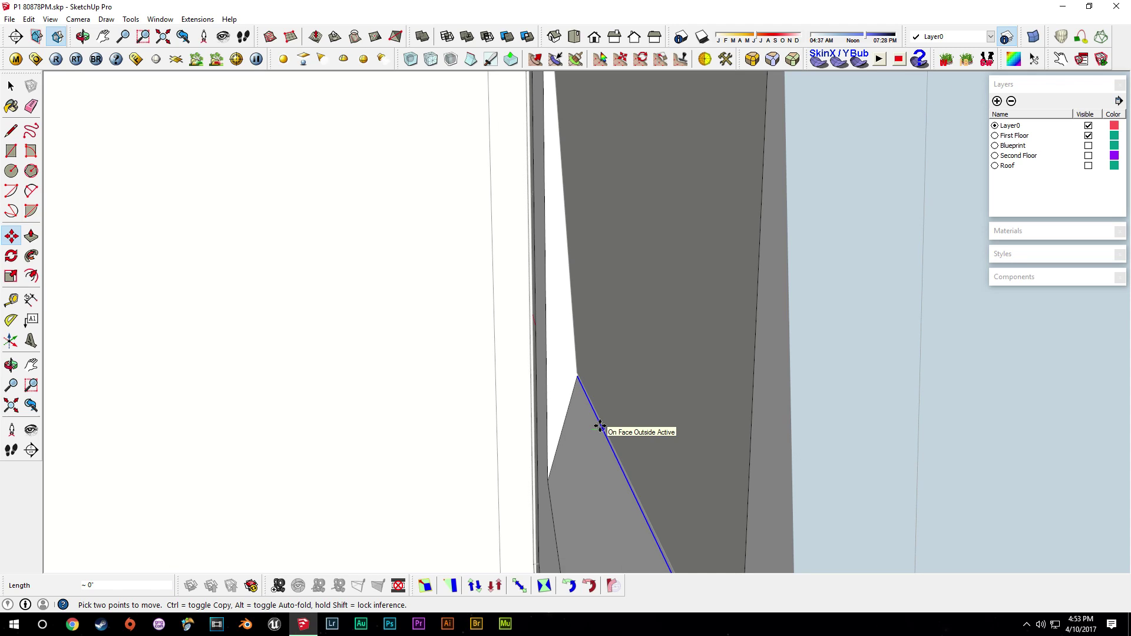
- Open the switch for editing and push its narrow side face slightly inward with Push/Pull
middle_drag(599, 425, 743, 394)
scroll(745, 333, down, 6)
shift+middle_drag(751, 275, 737, 485)
middle_drag(737, 352, 672, 358)
scroll(785, 357, up, 5)
middle_drag(790, 360, 693, 357)
click(689, 361)
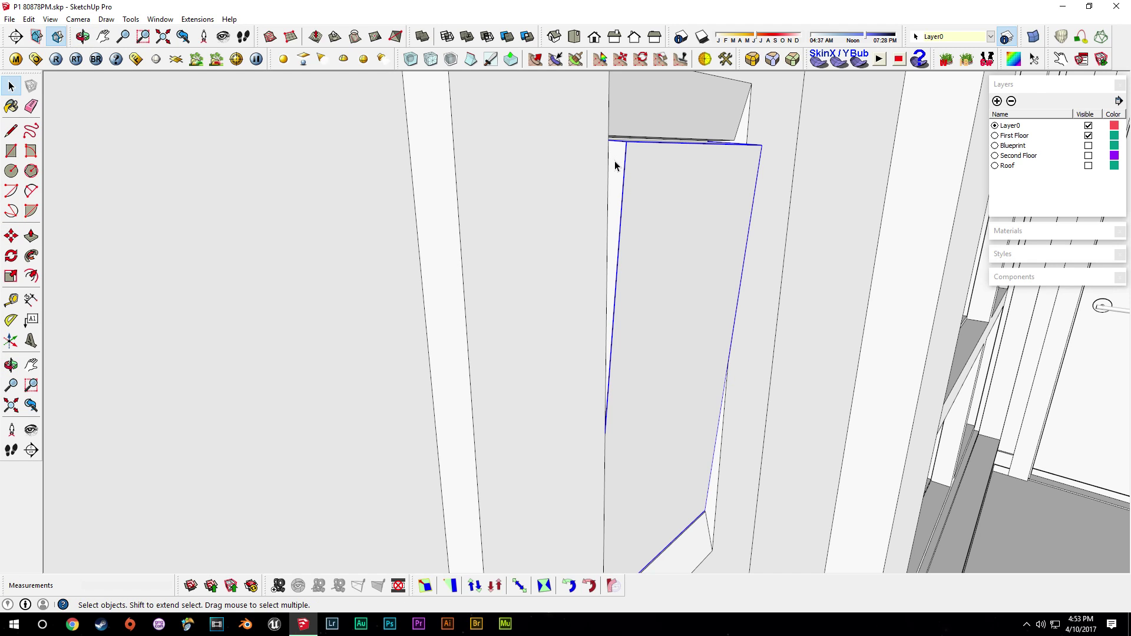
double_click(615, 158)
mouse_move(616, 156)
middle_down()
mouse_move(664, 239)
mouse_move(598, 167)
middle_up()
click(603, 154)
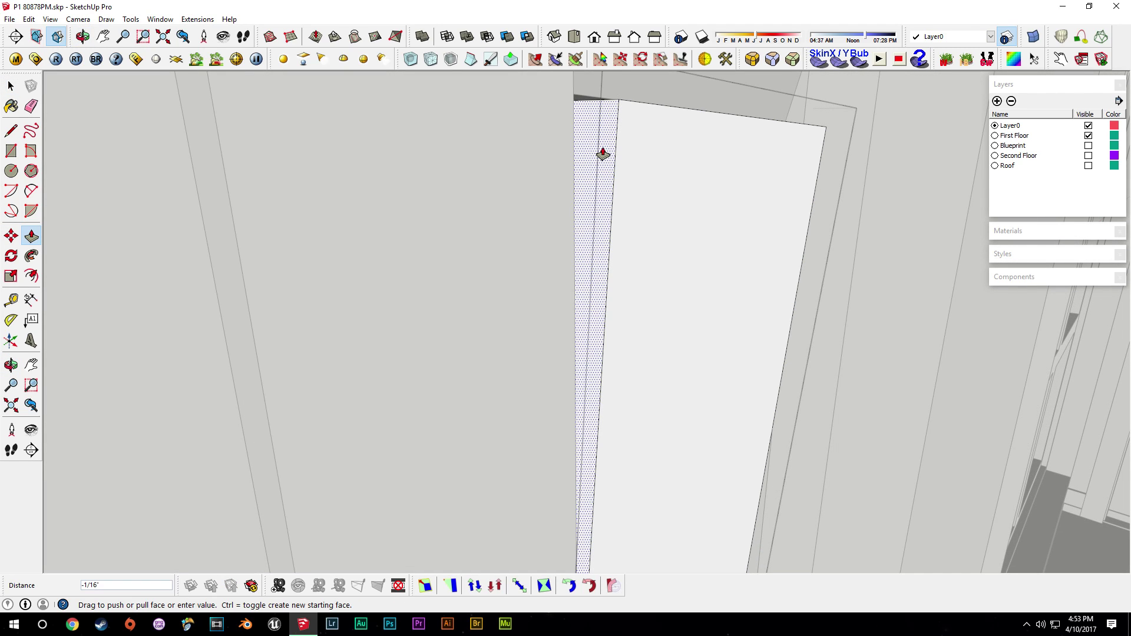
text(1/2)
key(Return)
key(space)
- Place a vertical guide through the middle of the switch's face and a horizontal guide about 3/16 inch above its bottom edge
middle_drag(662, 163, 545, 227)
middle_drag(808, 203, 629, 339)
scroll(581, 395, up, 3)
key(t)
click(473, 437)
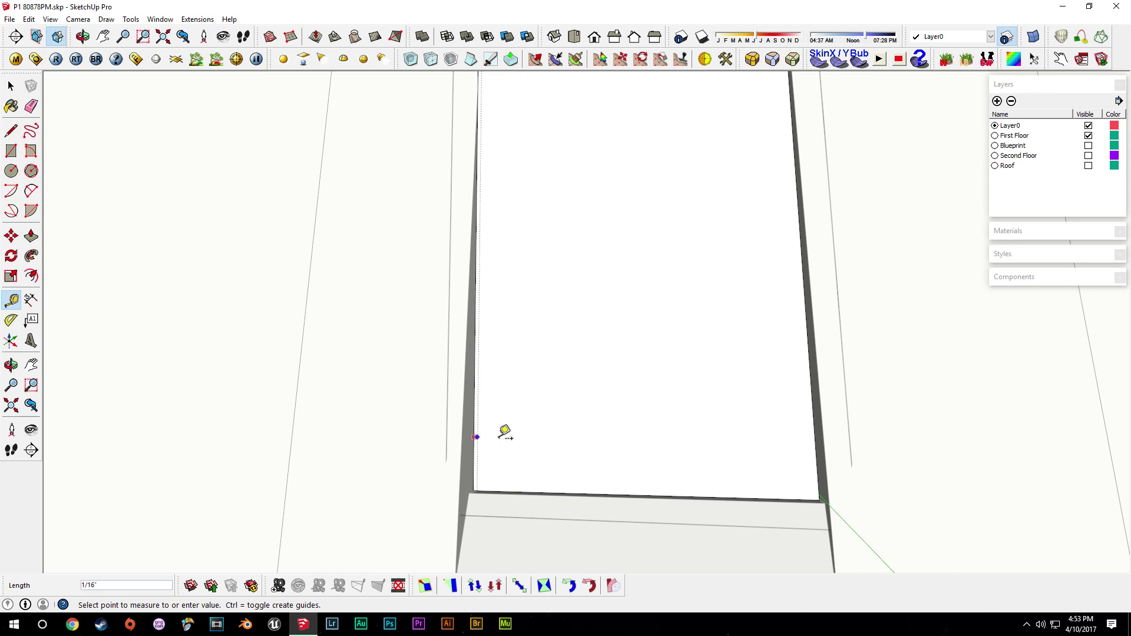
click(643, 496)
click(671, 511)
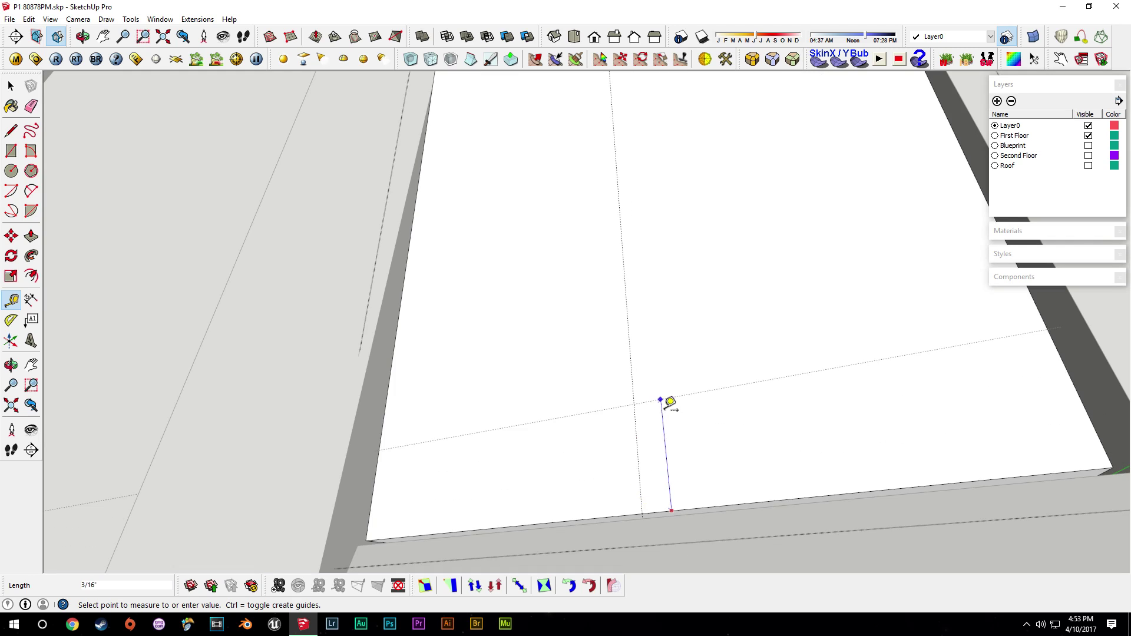
click(633, 387)
- Add guides about 1/8 inch beside the centre guide and 1/16 inch above the horizontal one, and draw the rectangle they enclose
middle_drag(709, 393, 673, 450)
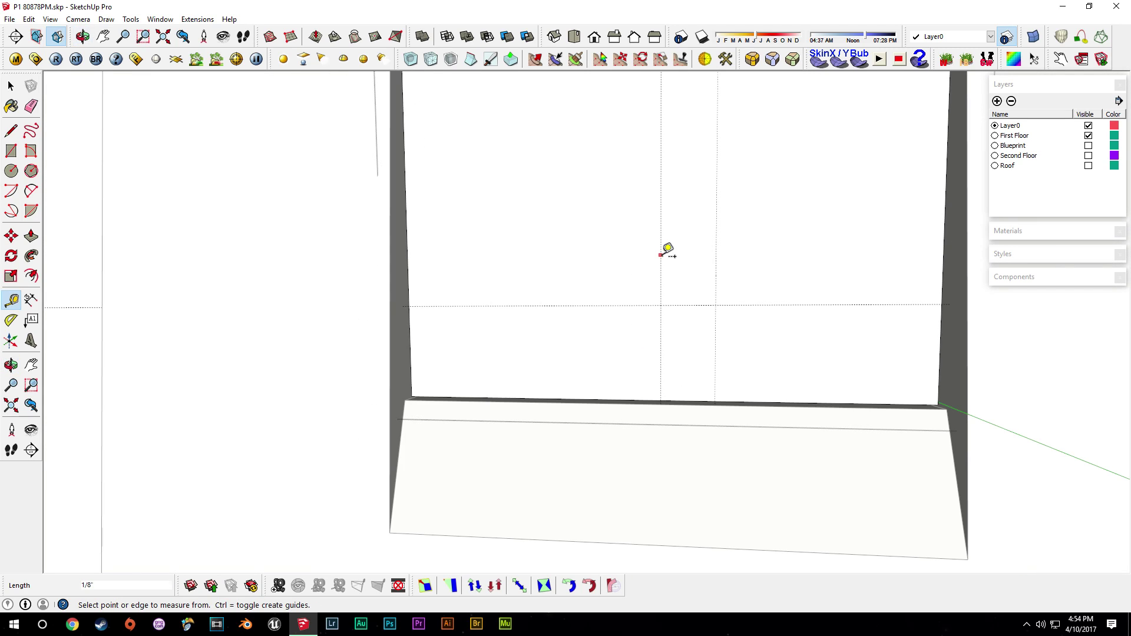
click(660, 255)
click(607, 254)
middle_drag(652, 245, 641, 235)
click(588, 392)
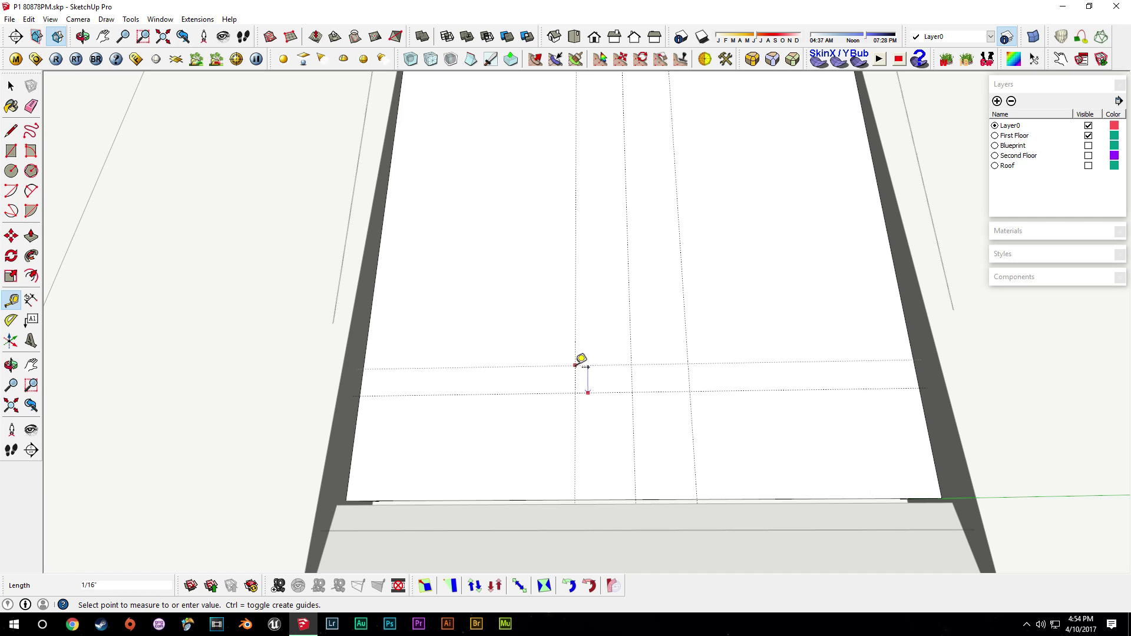
mouse_move(668, 442)
middle_down()
mouse_move(680, 455)
mouse_move(800, 407)
mouse_move(532, 388)
middle_up()
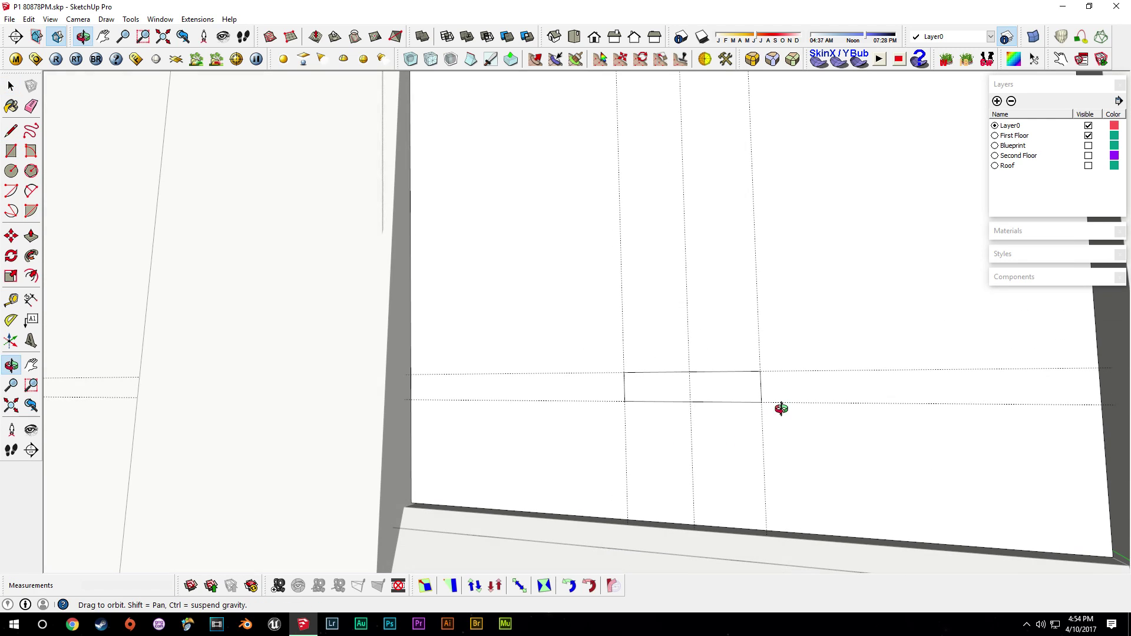
- Delete the guides and measure the width of the small rectangle on the switch
key(shift+d)
key(t)
click(527, 391)
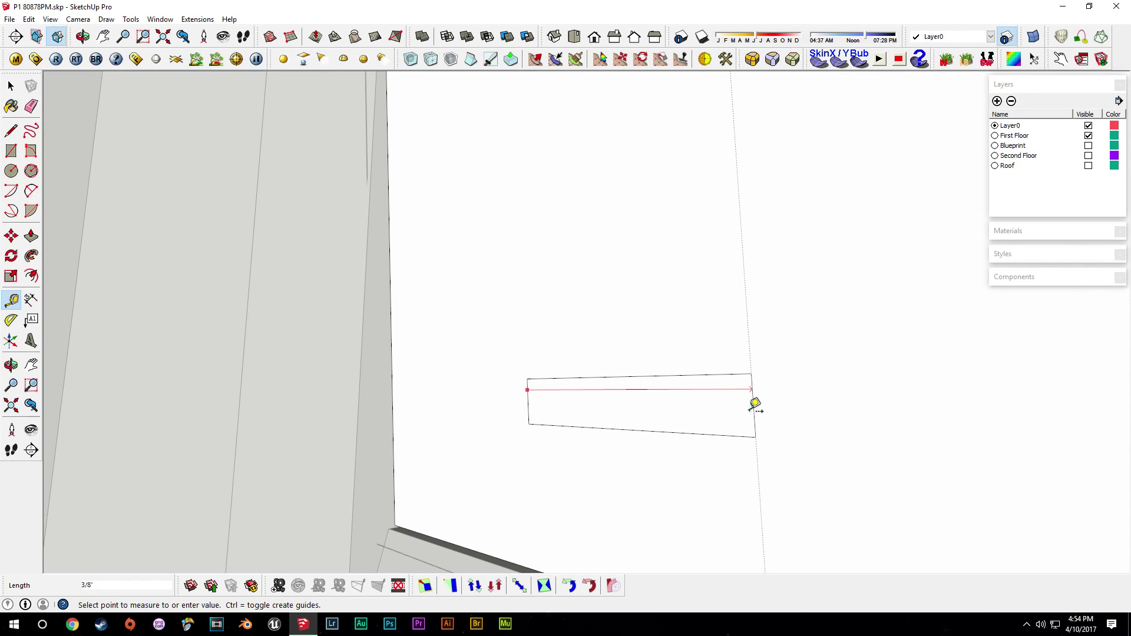
key(space)
- Push the small rectangle about 1/16 inch into the switch's face to recess a slot
middle_drag(755, 405, 703, 443)
key(p)
click(592, 409)
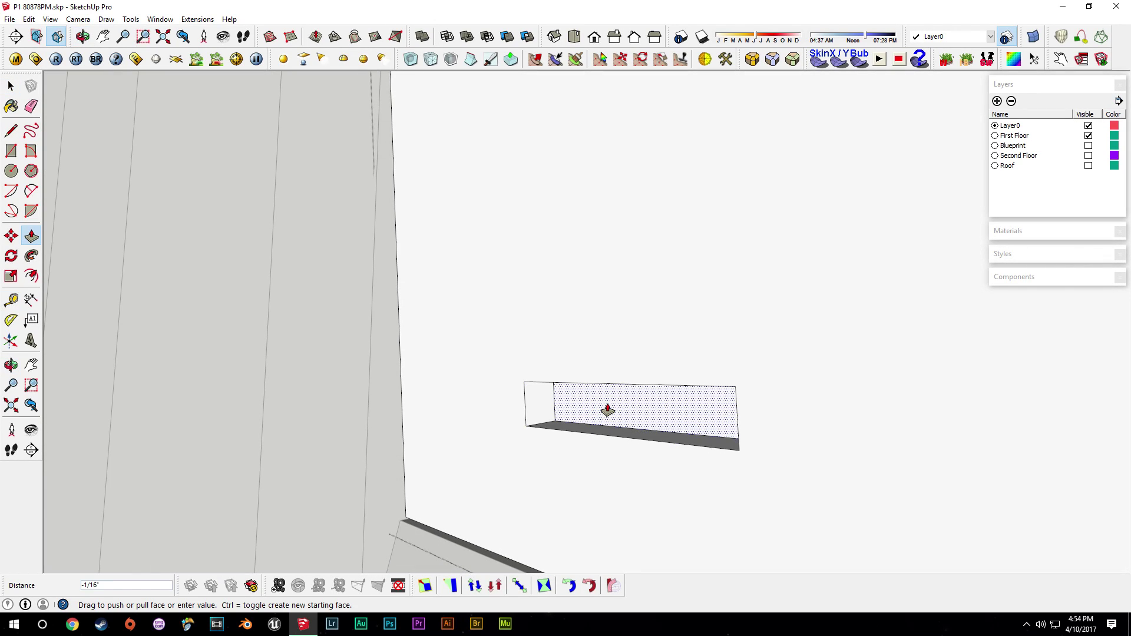
key(Return)
key(space)
- Close the switch for editing and examine the switch and cover plate on the wall
middle_drag(608, 406, 702, 417)
scroll(702, 417, down, 6)
scroll(766, 415, down, 2)
middle_drag(793, 354, 658, 442)
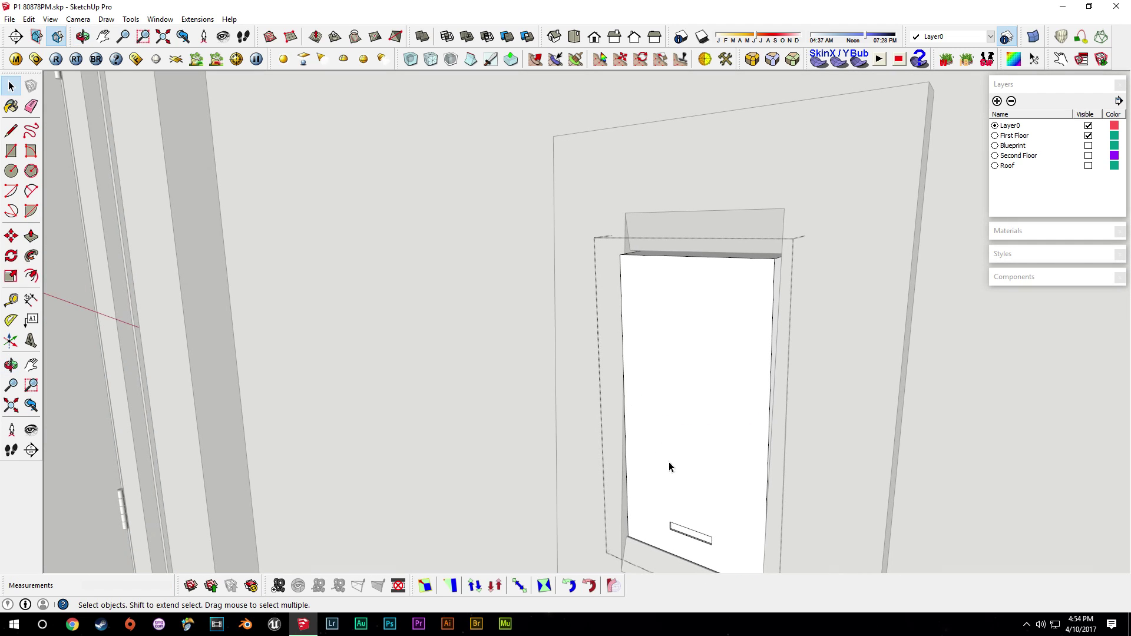
middle_drag(730, 466, 583, 471)
click(483, 448)
scroll(530, 425, down, 5)
middle_drag(530, 412, 707, 433)
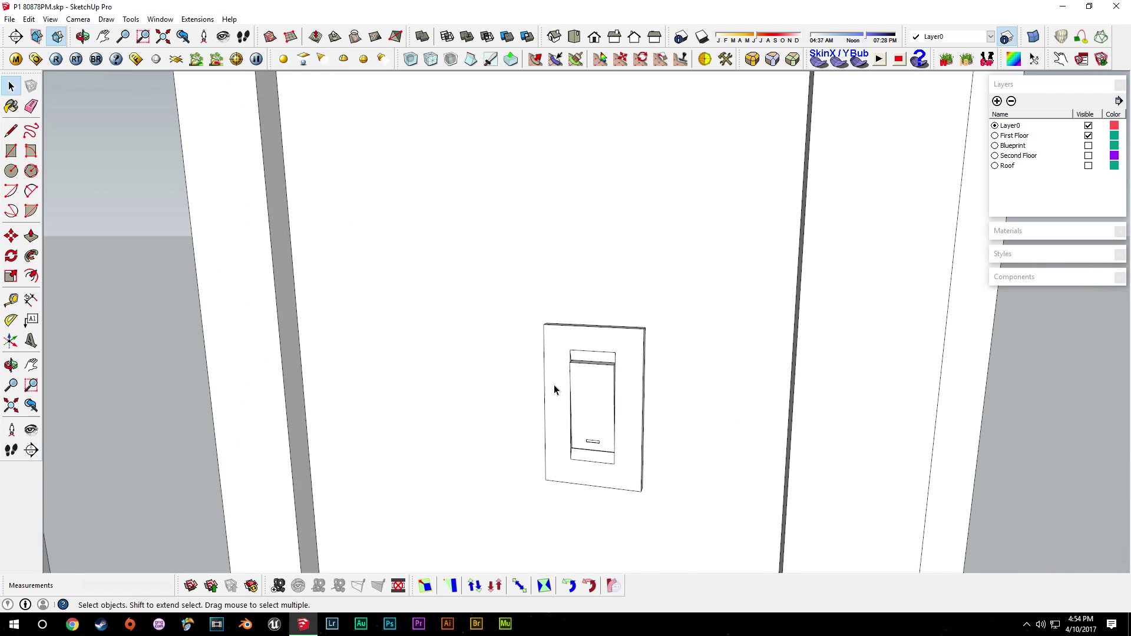
- Hide the switch to expose the opening in the cover plate
scroll(589, 383, up, 5)
middle_drag(628, 381, 726, 501)
scroll(586, 301, up, 2)
middle_drag(543, 293, 508, 257)
middle_drag(673, 433, 409, 223)
middle_drag(369, 237, 554, 277)
click(607, 212)
right_click(604, 196)
click(640, 236)
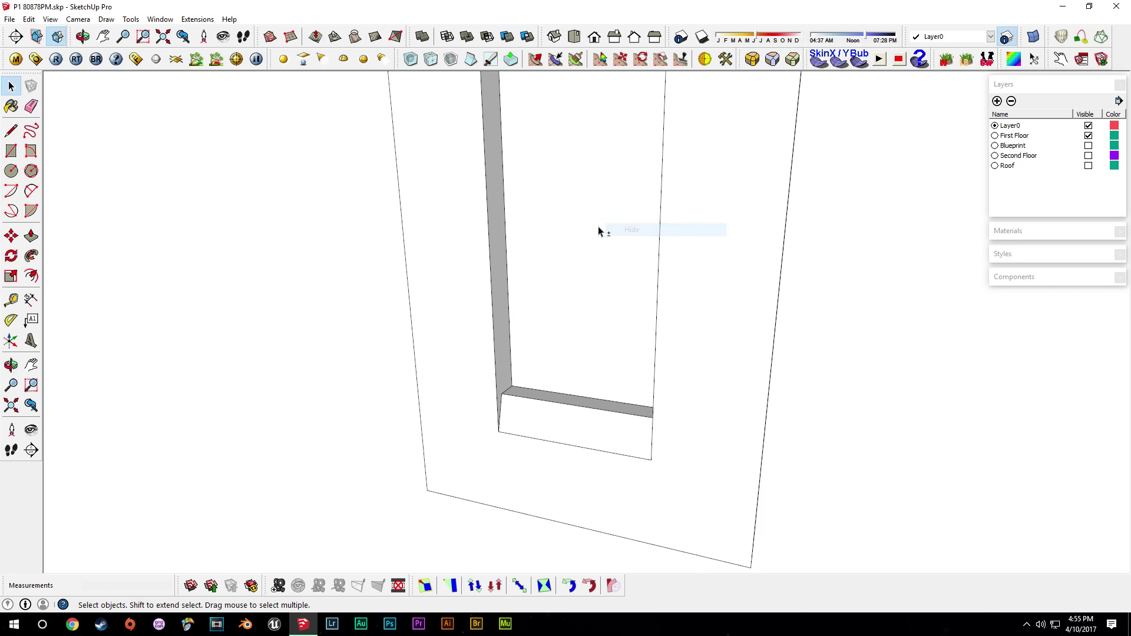
- Try to pull the back face of the cover plate's opening forward 1/8 inch
middle_drag(598, 230, 538, 360)
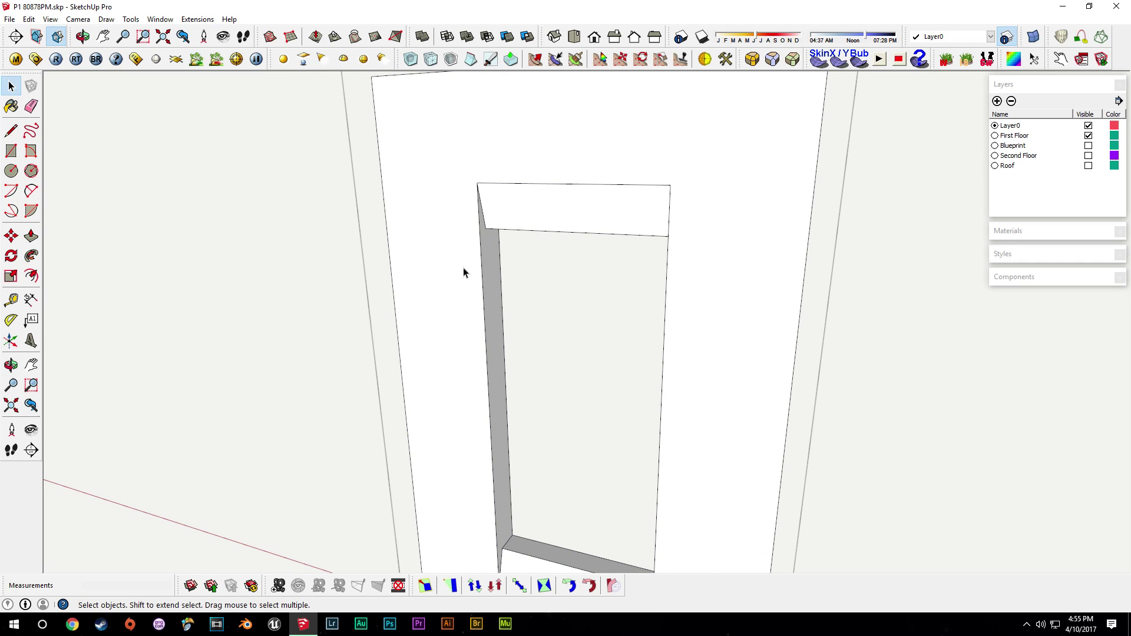
middle_drag(464, 268, 438, 142)
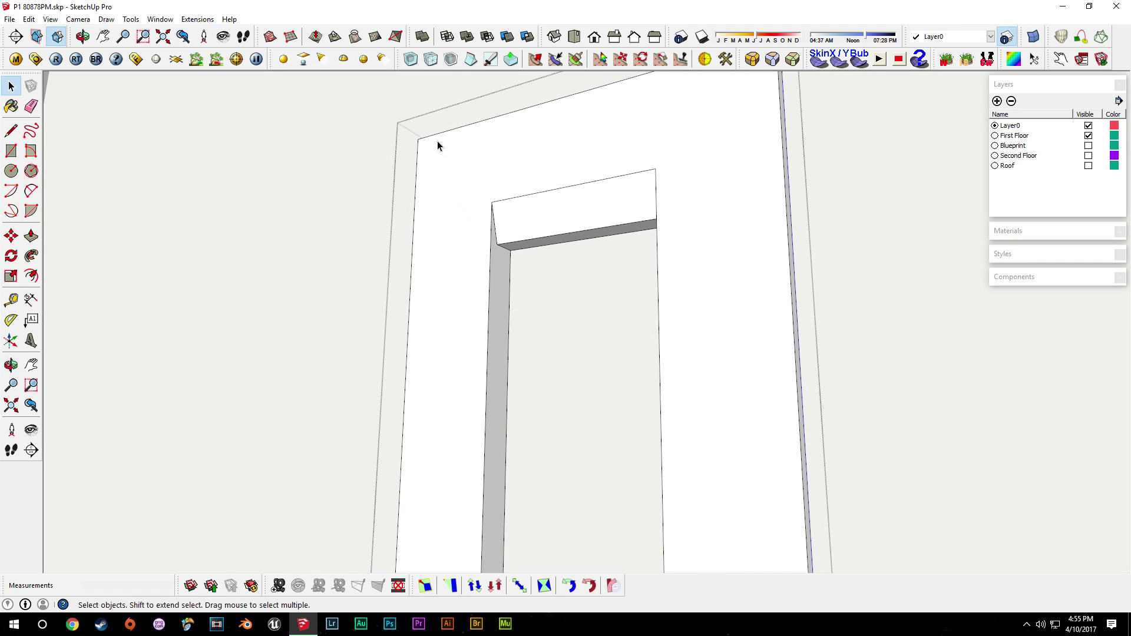
click(550, 245)
key(e)
click(535, 273)
key(space)
click(544, 278)
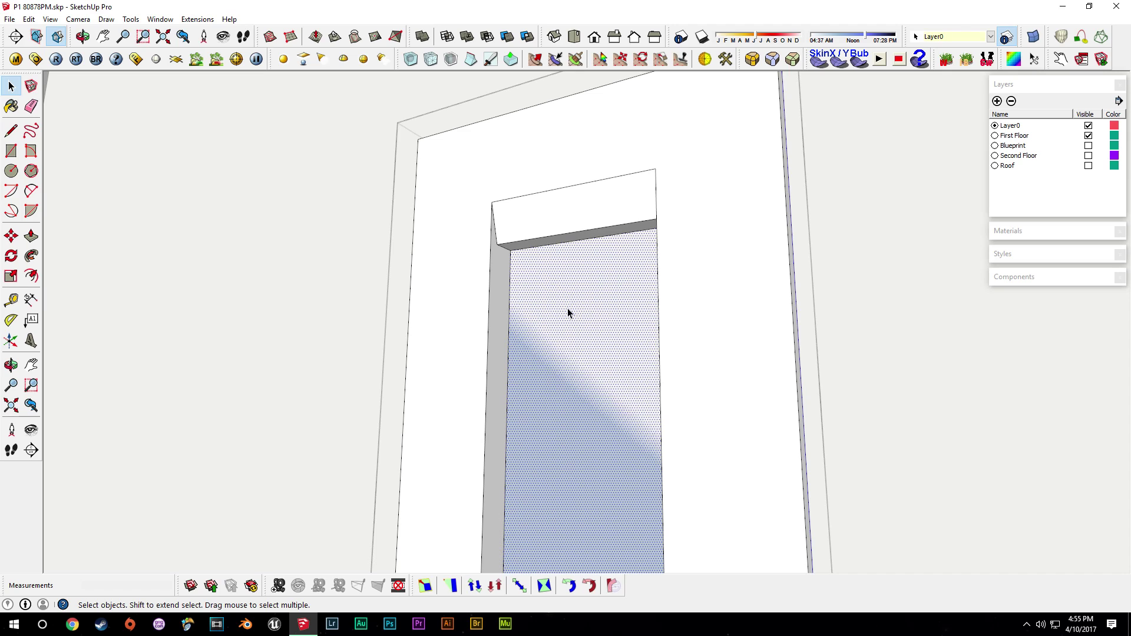
key(Escape)
key(p)
click(546, 303)
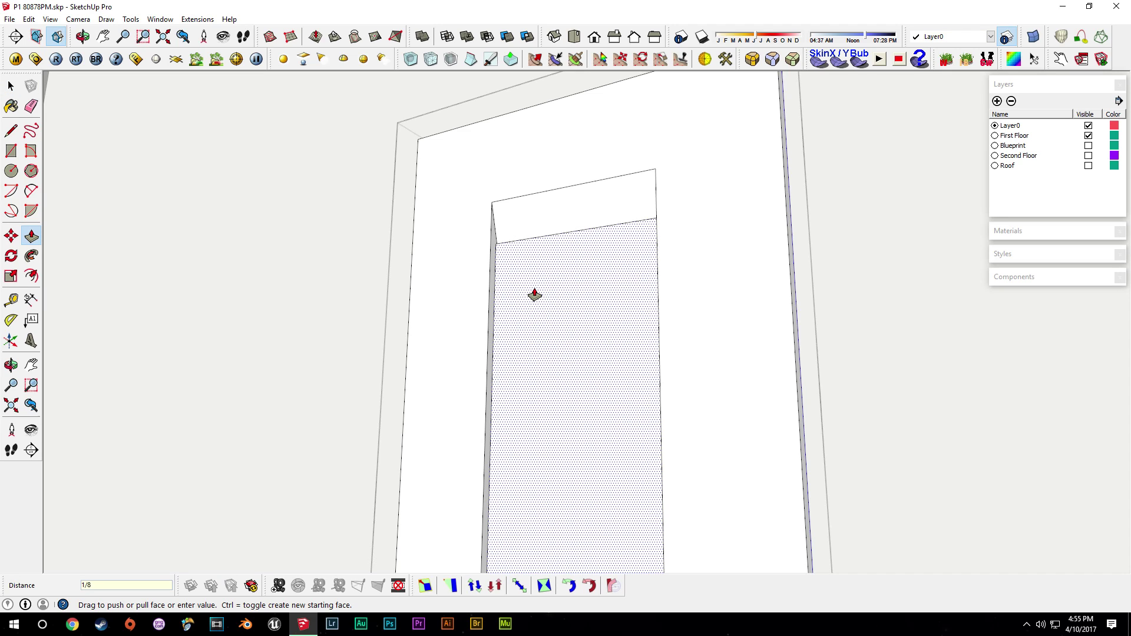
click(529, 300)
key(space)
- Pull the back face of the cover plate's opening slightly forward with Push/Pull
key(p)
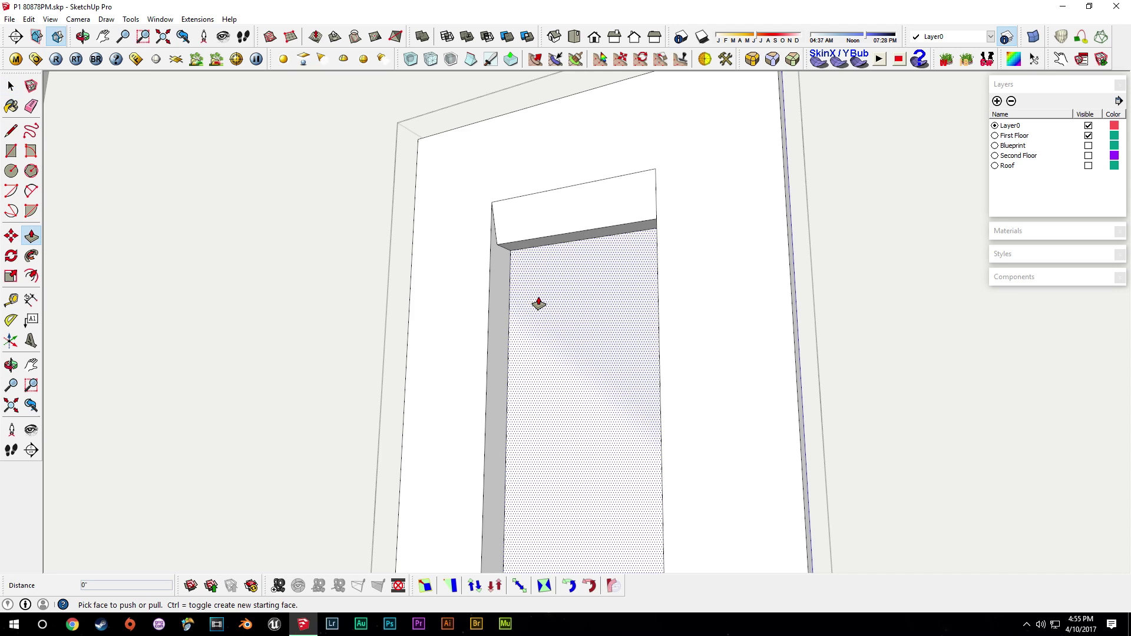
click(539, 303)
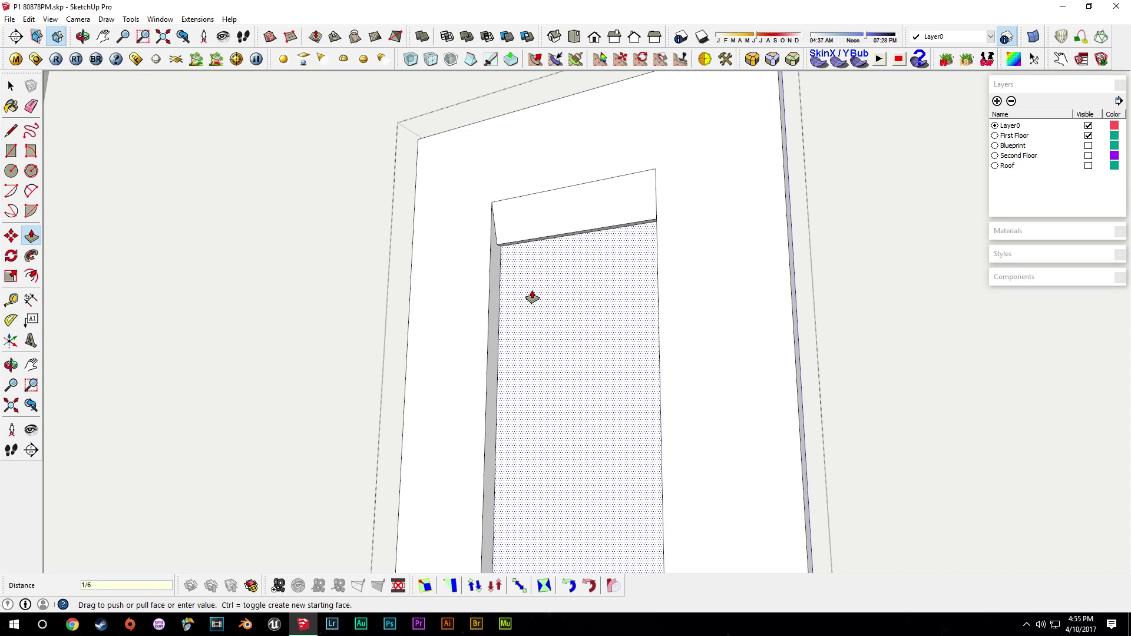
click(532, 298)
key(space)
middle_drag(575, 320, 452, 338)
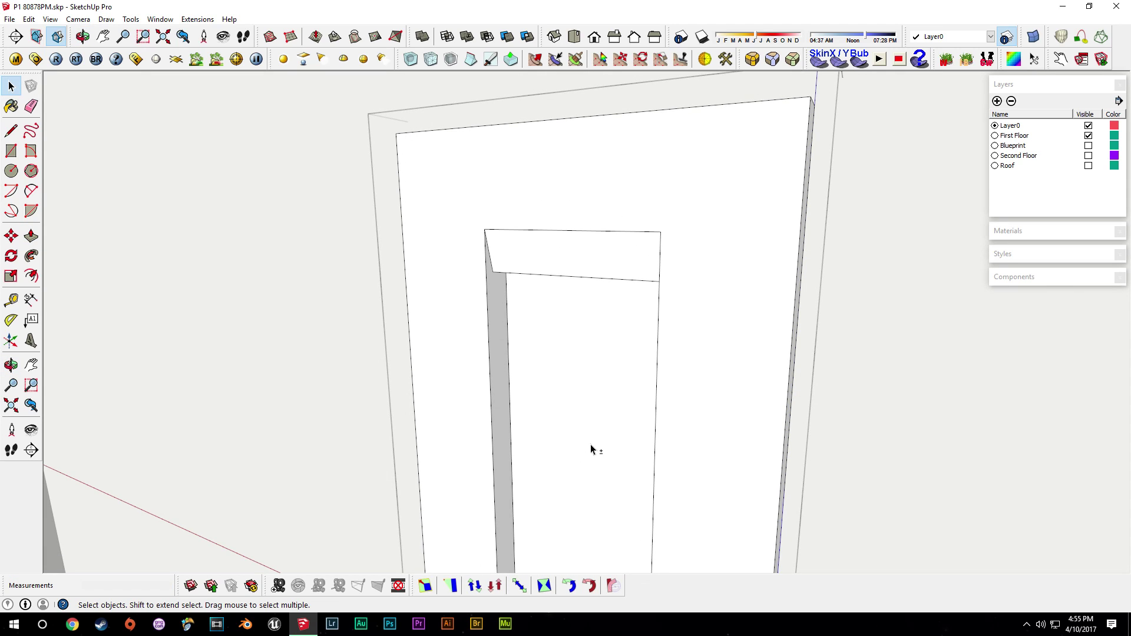
- Close the cover plate for editing and unhide the switch
scroll(358, 371, down, 5)
click(29, 19)
mouse_move(63, 188)
click(229, 202)
- Make the switch and its cover plate into one component named Light Switch
scroll(686, 354, up, 1)
click(554, 242)
shift+click(677, 128)
scroll(690, 154, down, 3)
key(g)
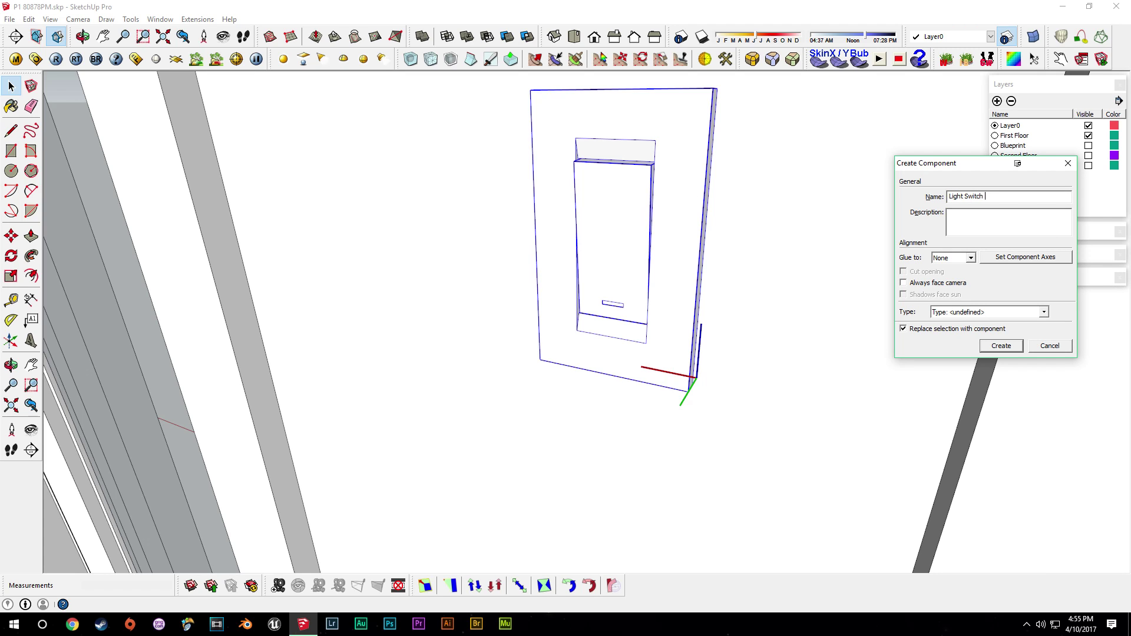
key(Return)
- Move the light switch about 3 inches along the wall, away from the door
scroll(691, 188, down, 5)
scroll(597, 299, up, 4)
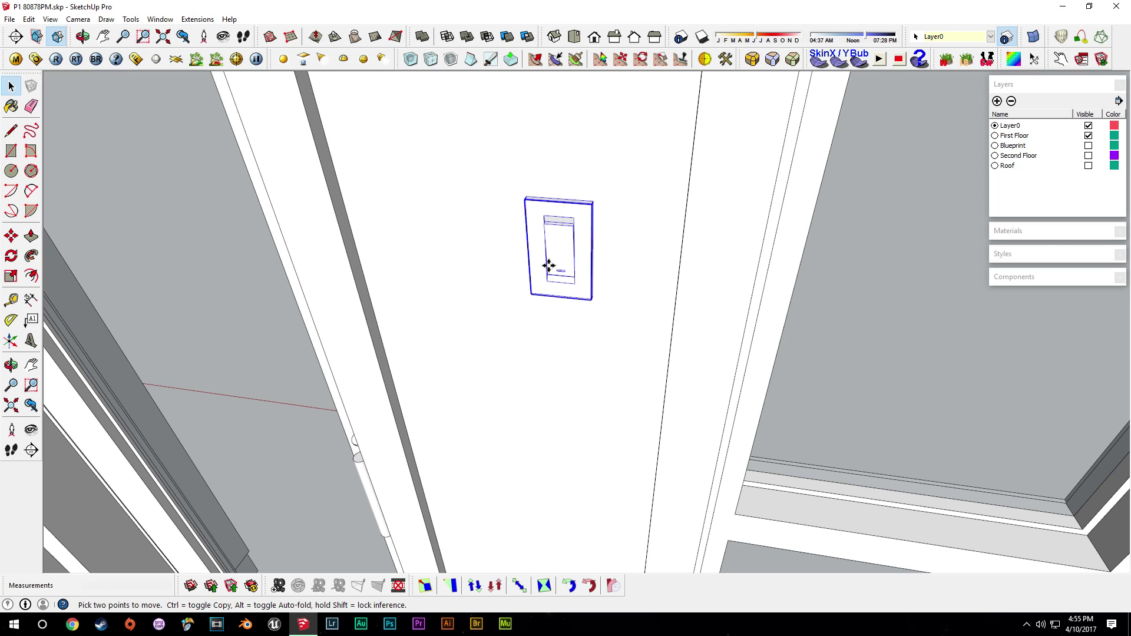
click(529, 268)
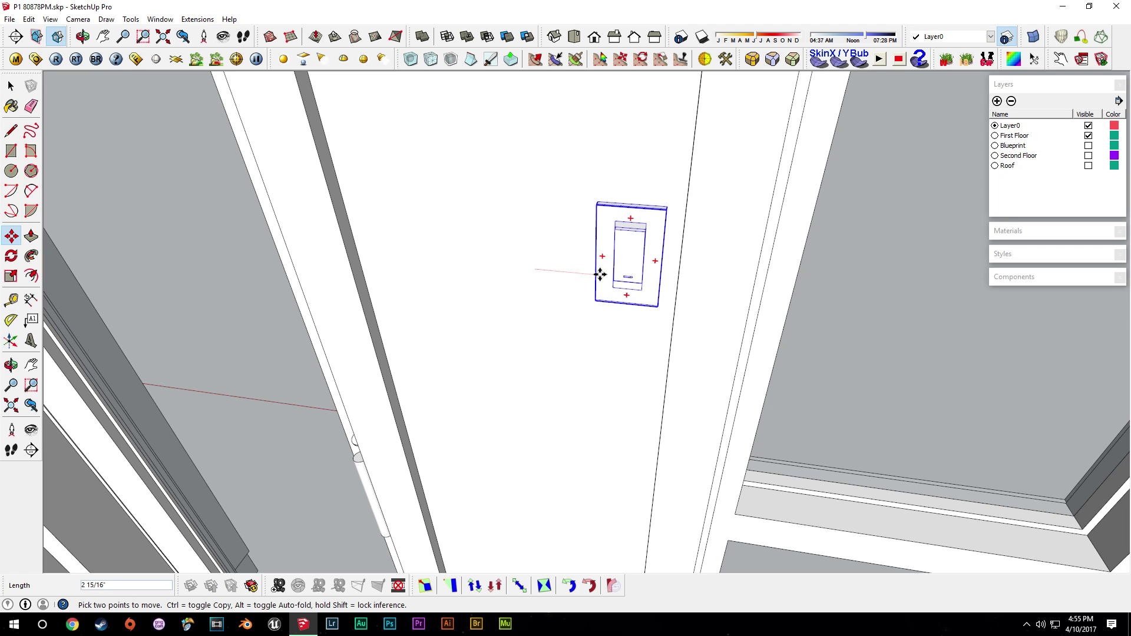
scroll(602, 282, down, 2)
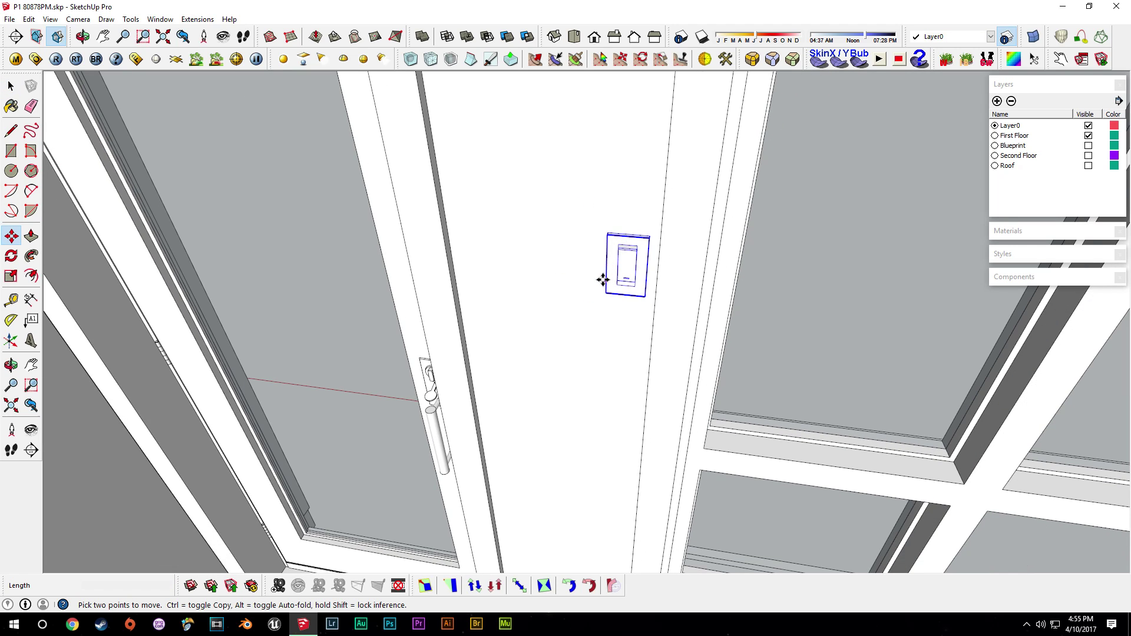
- Copy the light switch along the wall to a spot close to the door frame
key(ctrl)
click(610, 280)
click(475, 270)
middle_drag(568, 288, 535, 282)
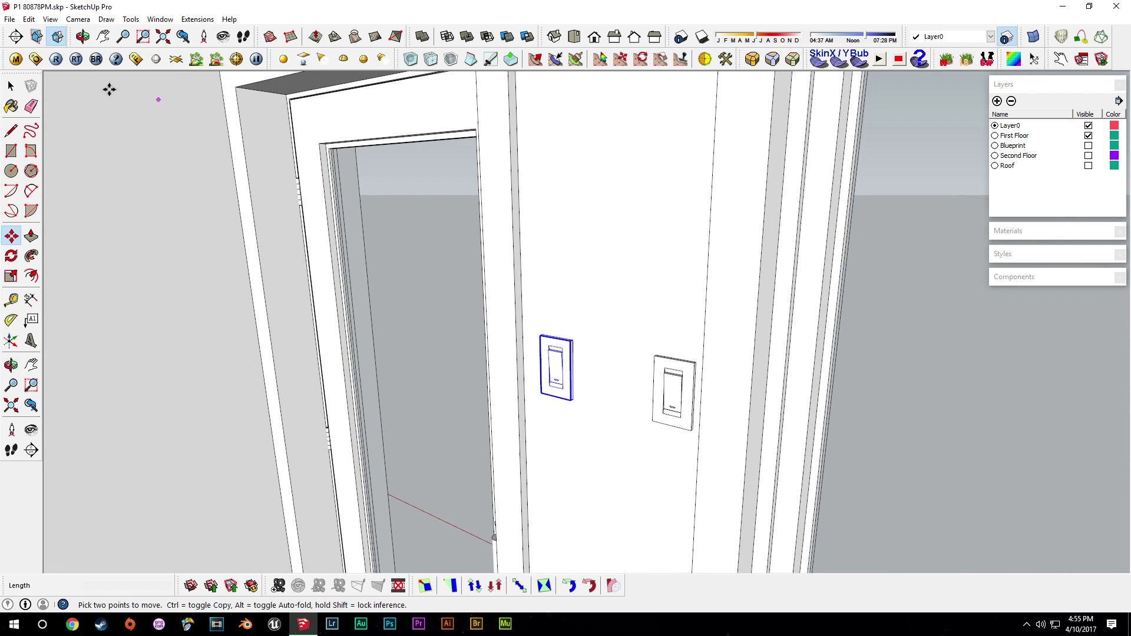
scroll(647, 382, down, 5)
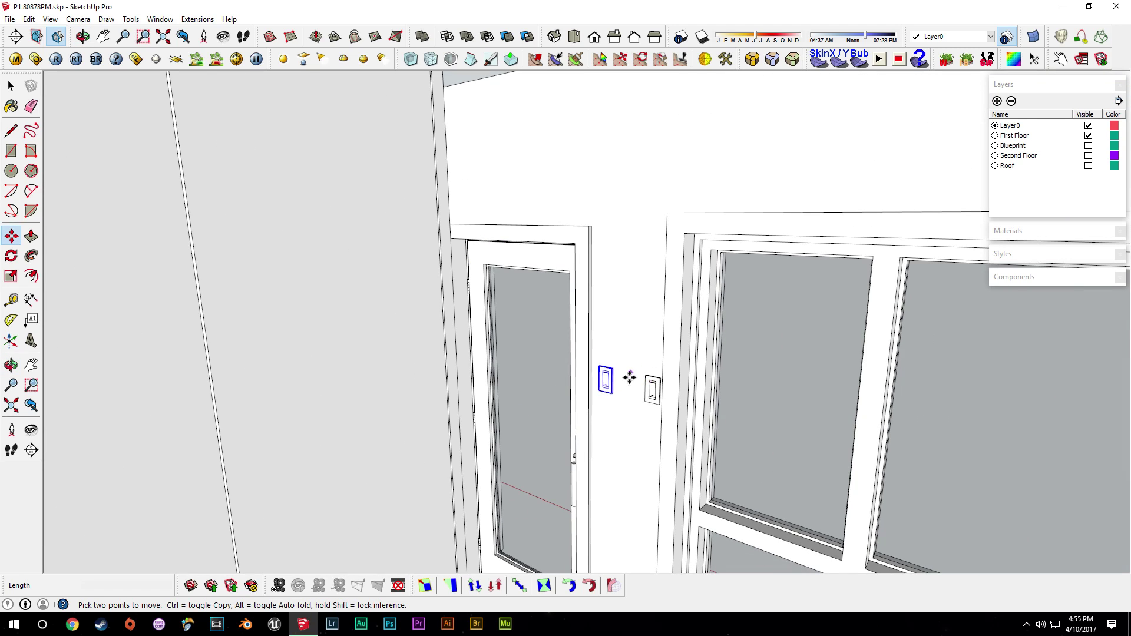
- Move the light switch farther from the door about 1 foot up the wall
key(space)
scroll(648, 386, up, 5)
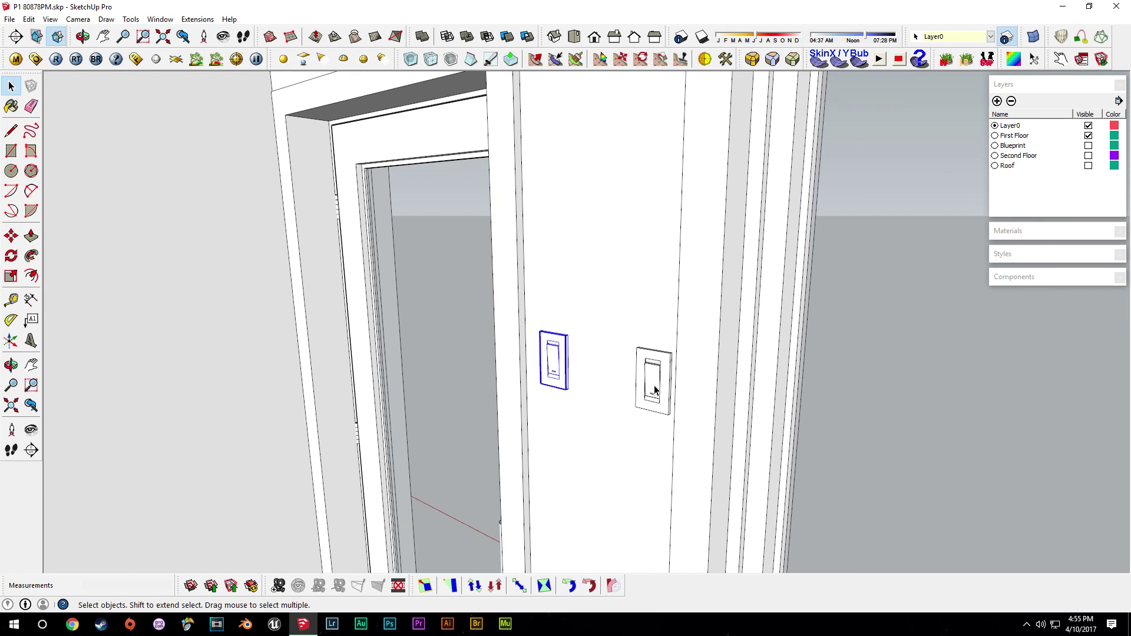
key(m)
click(653, 386)
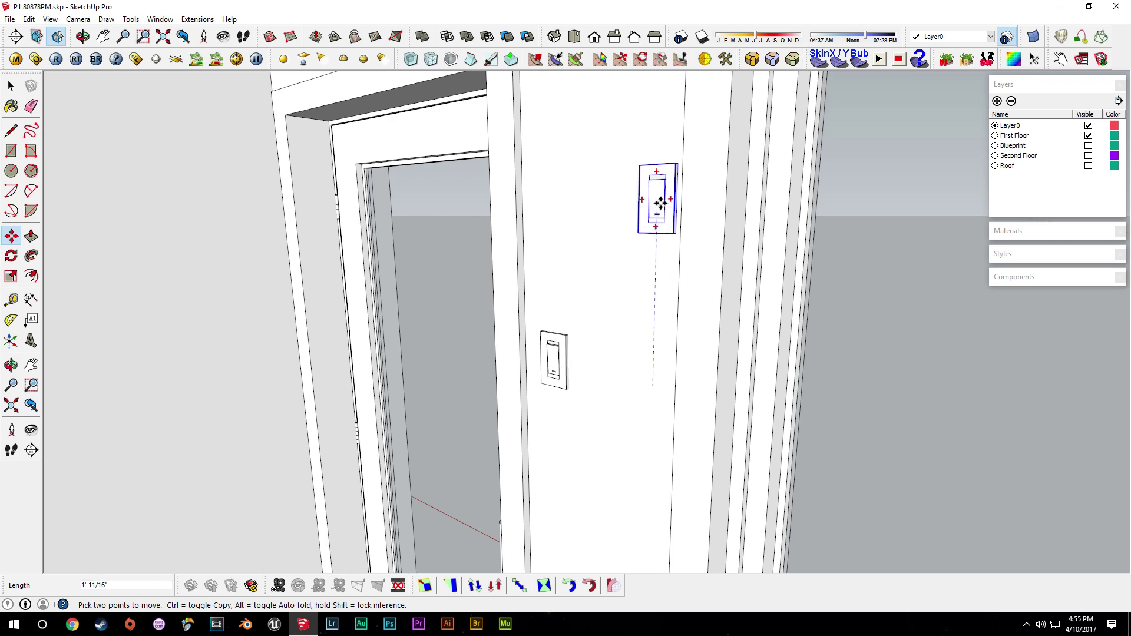
click(661, 200)
- Make the light switch copy beside the door frame a unique component
key(space)
scroll(584, 306, up, 3)
middle_drag(525, 394, 548, 388)
right_click(548, 391)
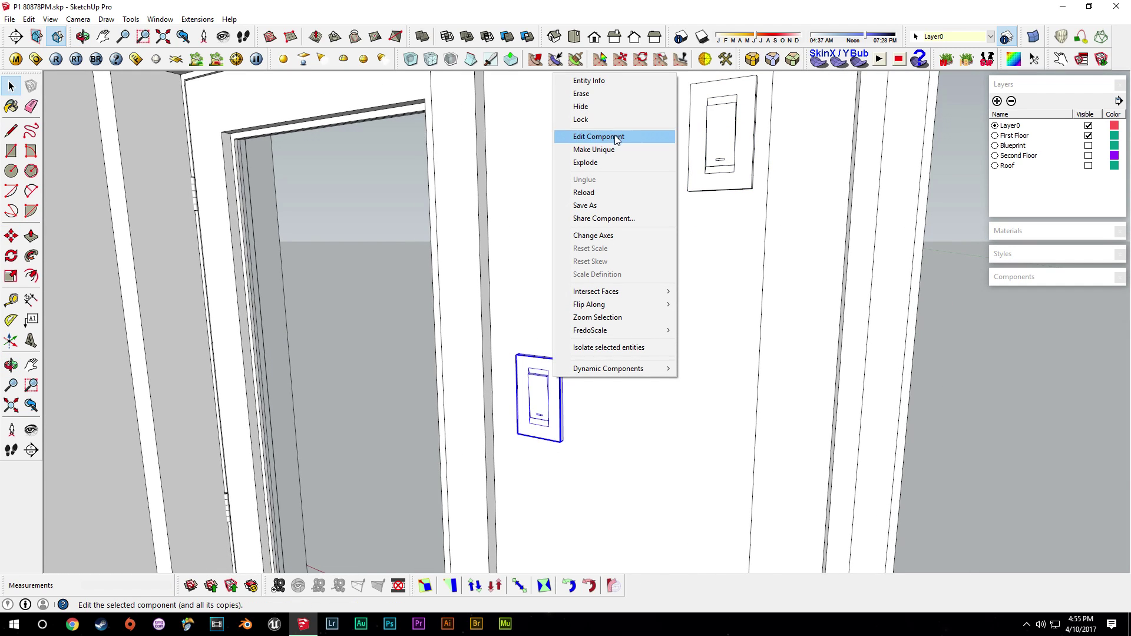
click(610, 150)
- Inside the unique switch component, copy the rocker sideways along the red axis, leaving a thin gap beside the original
middle_drag(586, 321, 634, 475)
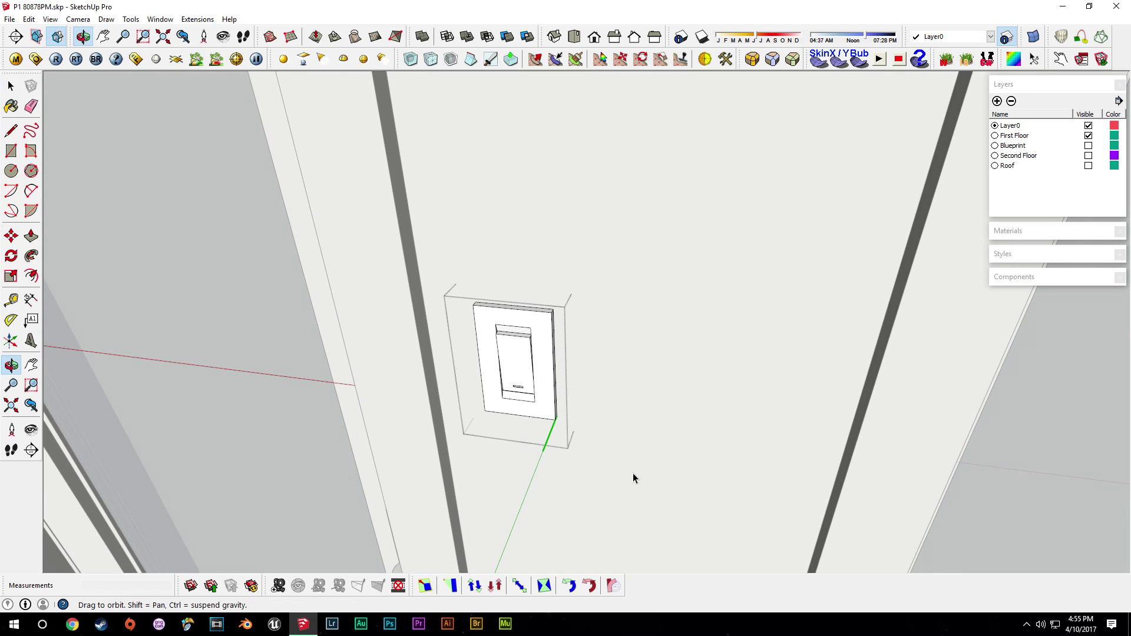
scroll(530, 378, up, 5)
key(t)
scroll(446, 277, up, 2)
key(m)
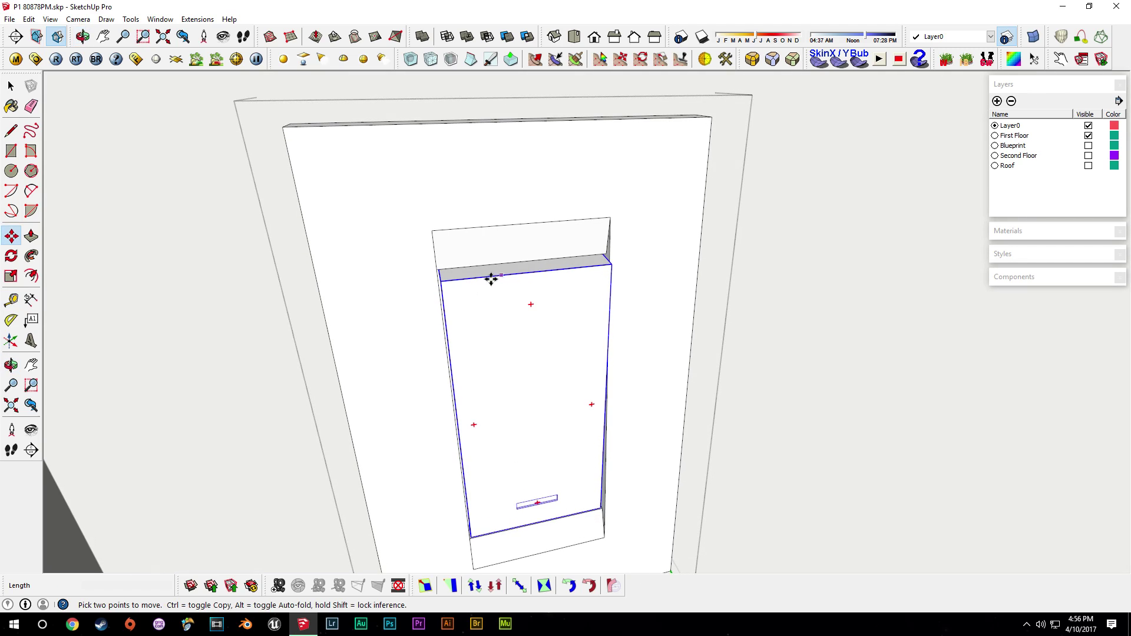
click(441, 283)
key(ctrl)
click(624, 263)
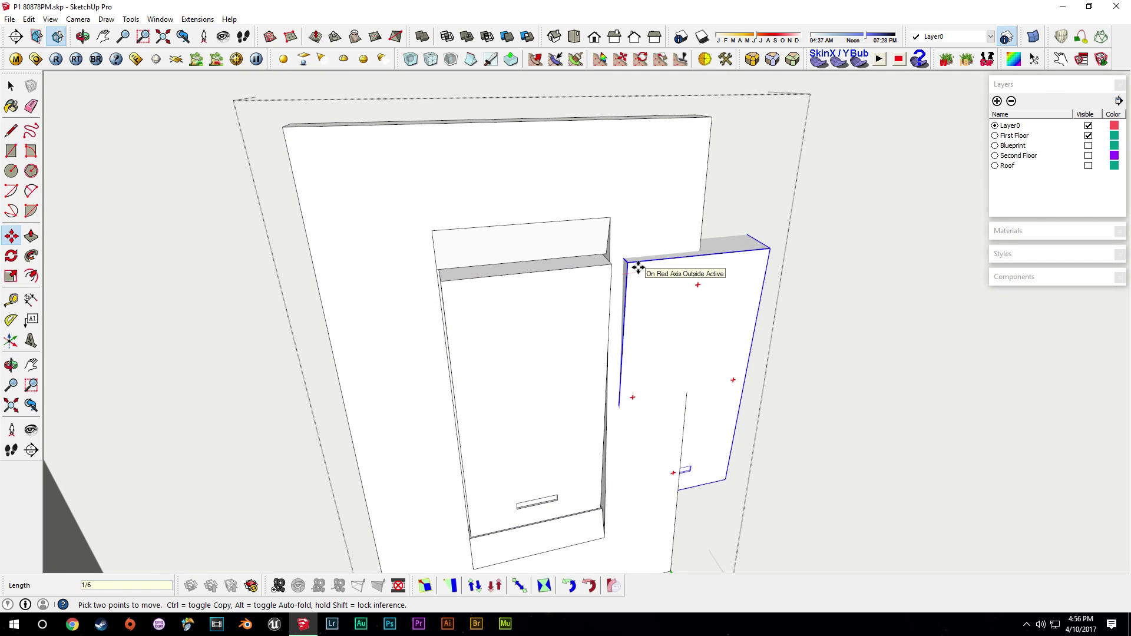
text(1/6)
key(Return)
- Copy the second rocker sideways to make a third one and slide it up against its neighbour
key(space)
click(633, 275)
key(ctrl)
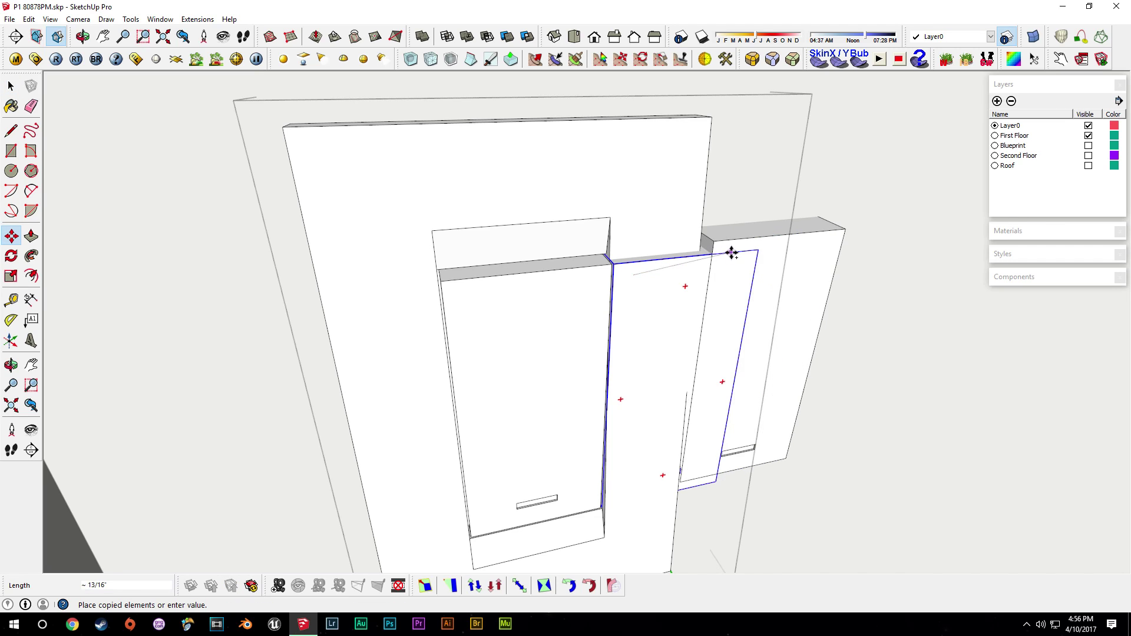
click(780, 255)
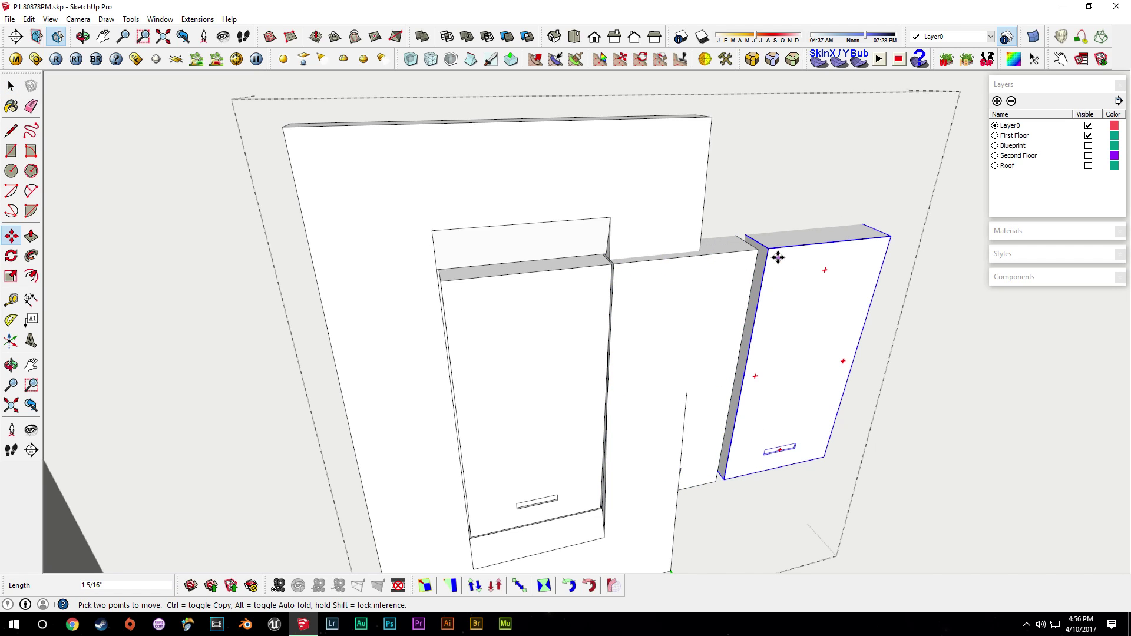
click(760, 252)
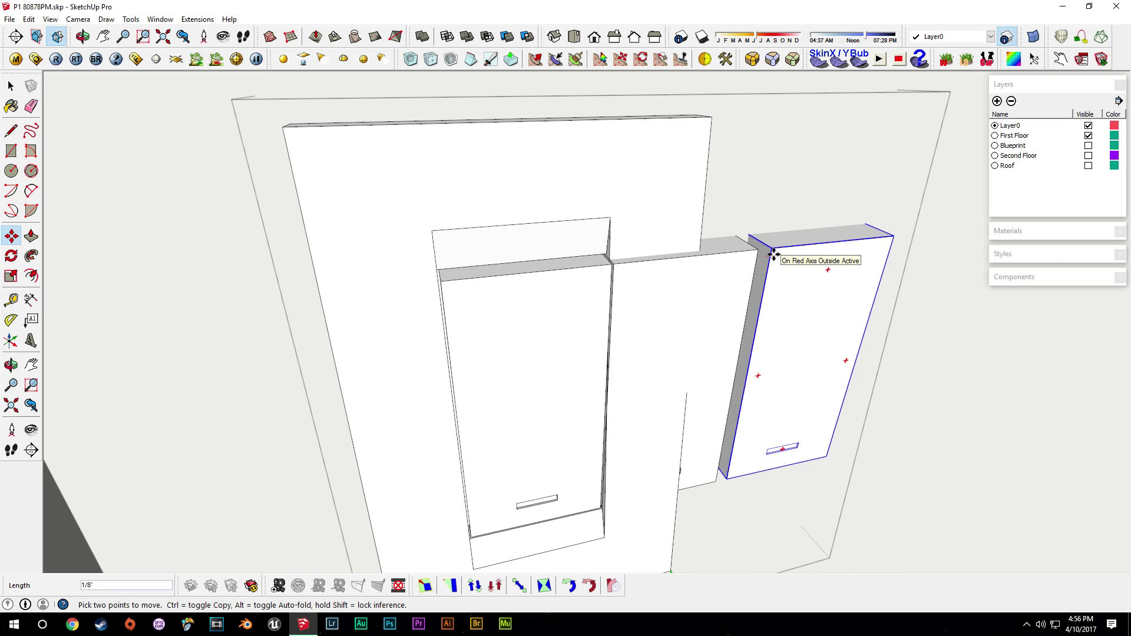
click(756, 252)
- Open the switch plate for editing and extrude its side face outward about 2 7/8 inches, past the third rocker
key(space)
right_click(644, 211)
click(682, 288)
middle_drag(656, 210, 613, 245)
key(p)
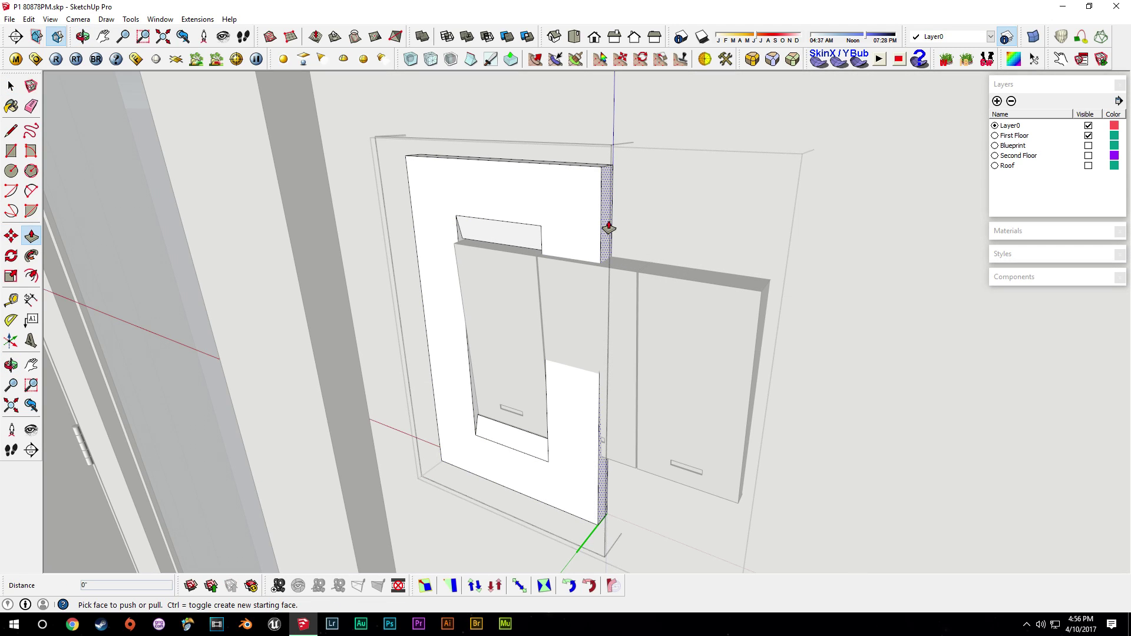
click(609, 228)
click(932, 280)
- Extend the side face of the plate's recess so the opening spans all three rockers
middle_drag(534, 302, 666, 293)
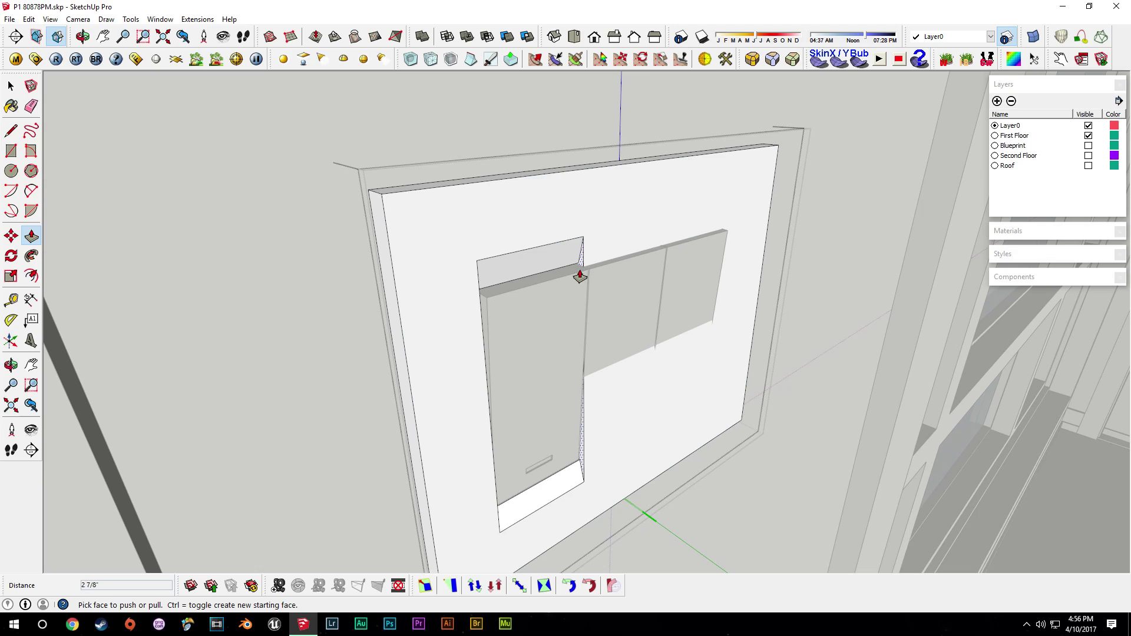
click(582, 268)
middle_drag(724, 253, 578, 240)
key(Return)
scroll(760, 229, down, 3)
key(space)
scroll(578, 240, up, 3)
- Place a guide beyond the recess's extended side and push the plate's outer side face in to that guide
key(t)
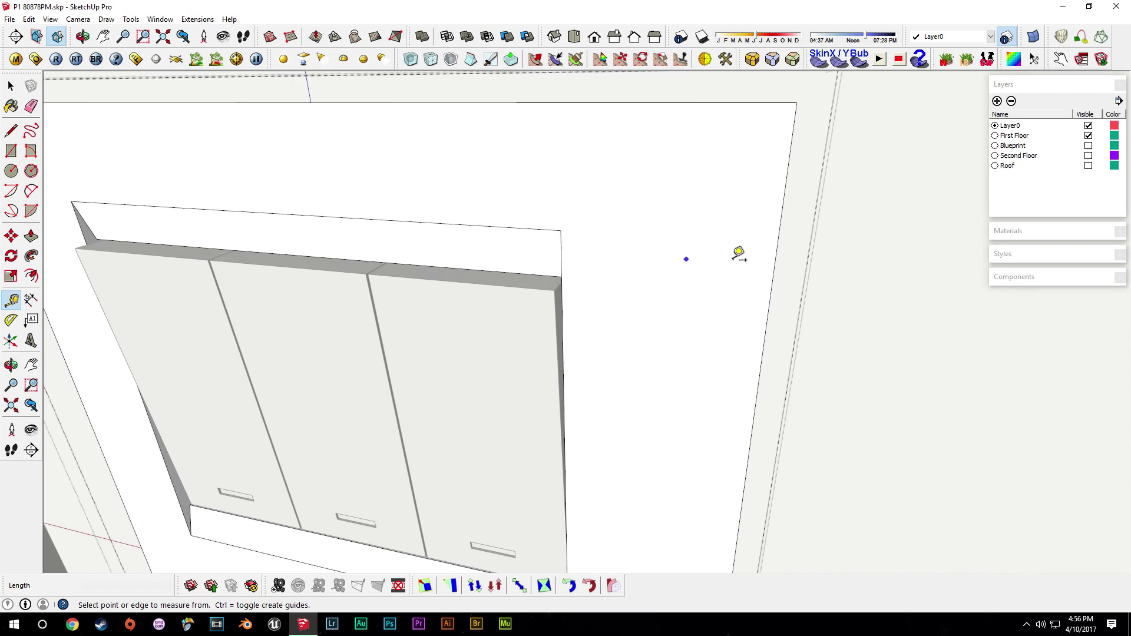
click(562, 252)
click(615, 256)
key(space)
scroll(692, 286, down, 3)
key(p)
click(749, 339)
click(682, 393)
key(space)
- Rotate the third rocker 8 degrees about its upper corner so it tilts opposite to the first one
middle_drag(621, 402, 636, 284)
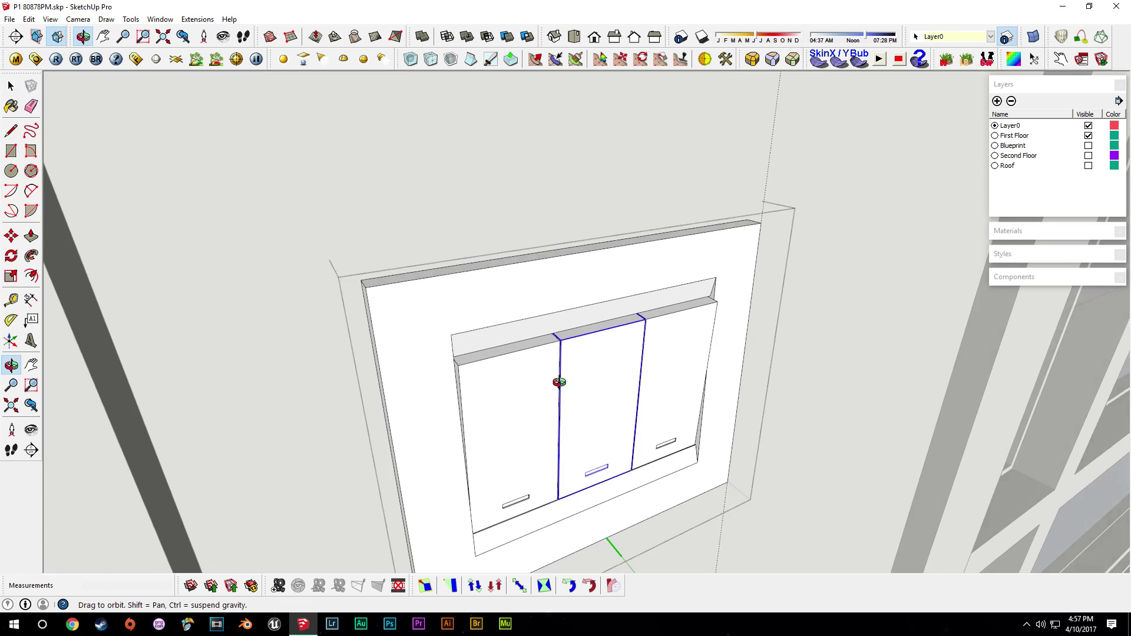
middle_drag(641, 375, 532, 370)
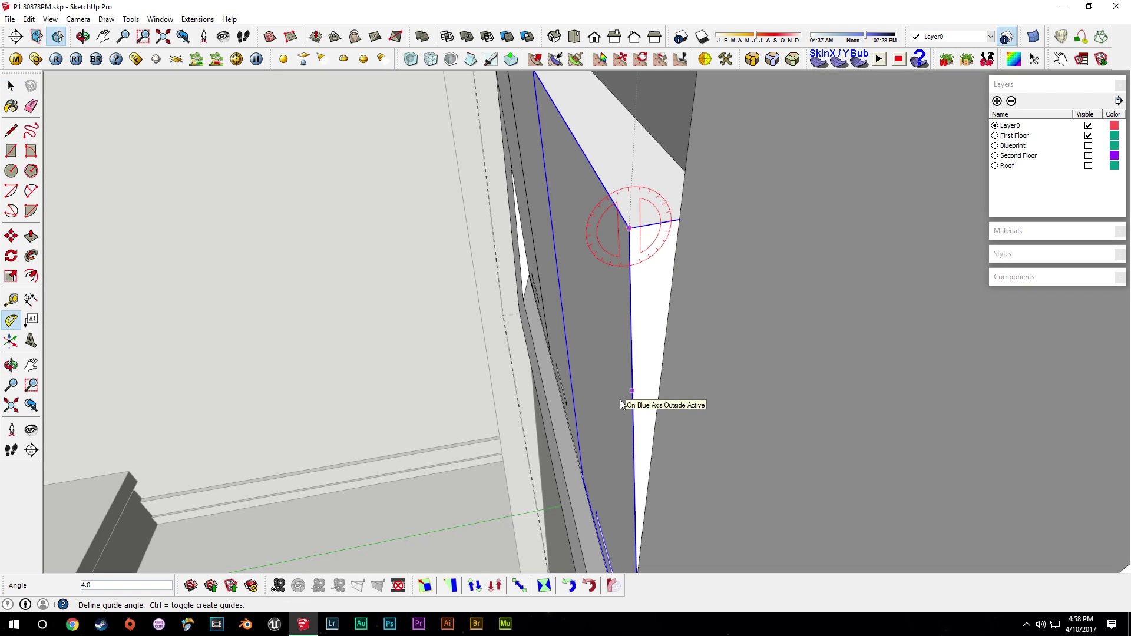
key(space)
middle_drag(652, 404, 661, 311)
click(11, 256)
shift+middle_drag(660, 166, 649, 210)
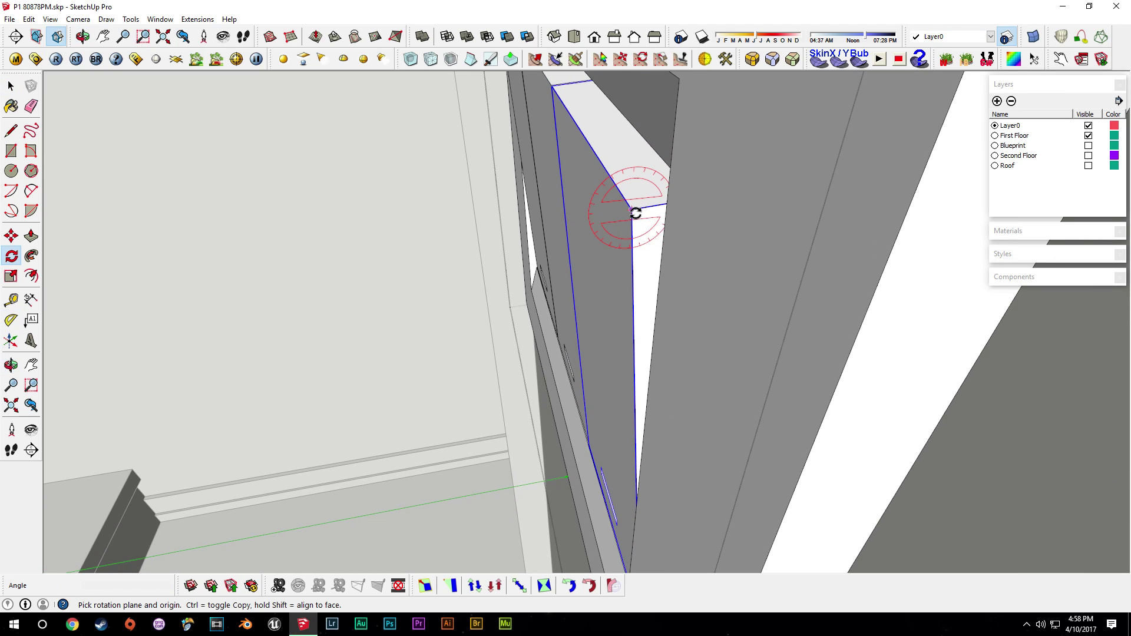
click(634, 315)
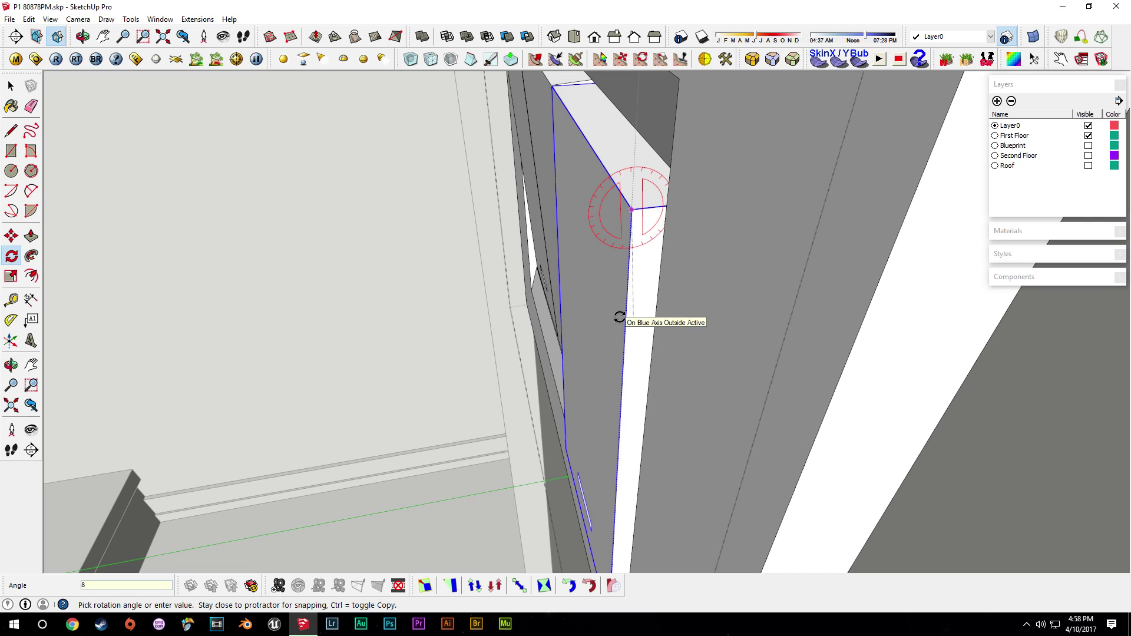
key(Return)
- Move the tilted third rocker about 1/8 inch along the green axis to seat it in the recess
key(space)
scroll(620, 319, down, 2)
middle_drag(620, 319, 618, 177)
shift+middle_drag(618, 177, 589, 228)
key(m)
click(586, 283)
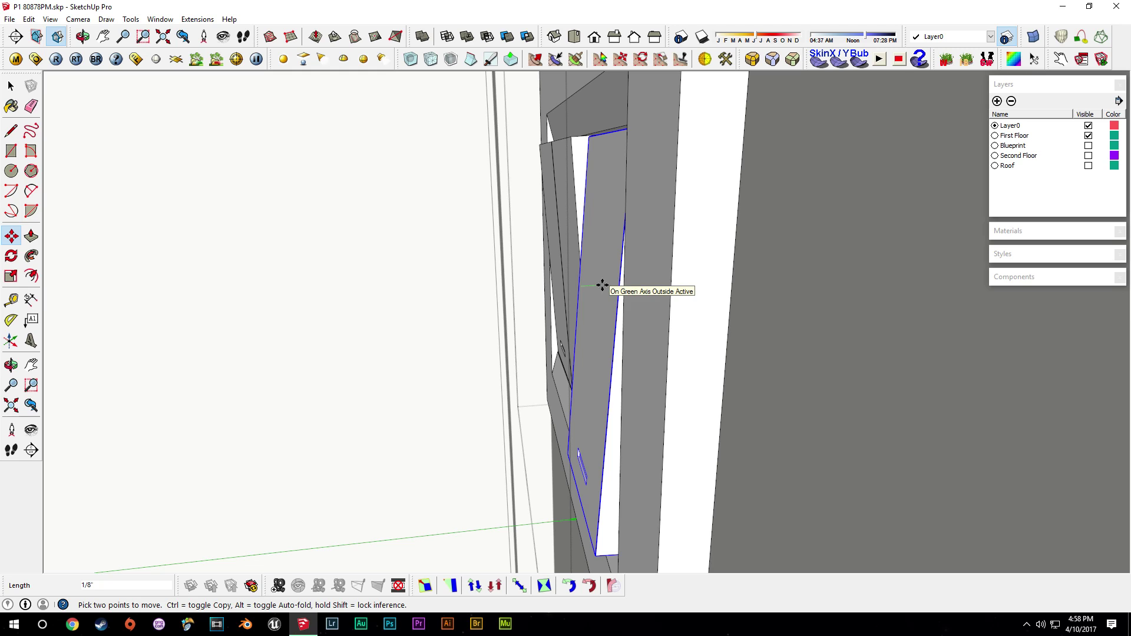
click(602, 286)
middle_drag(599, 222, 591, 257)
scroll(568, 244, up, 3)
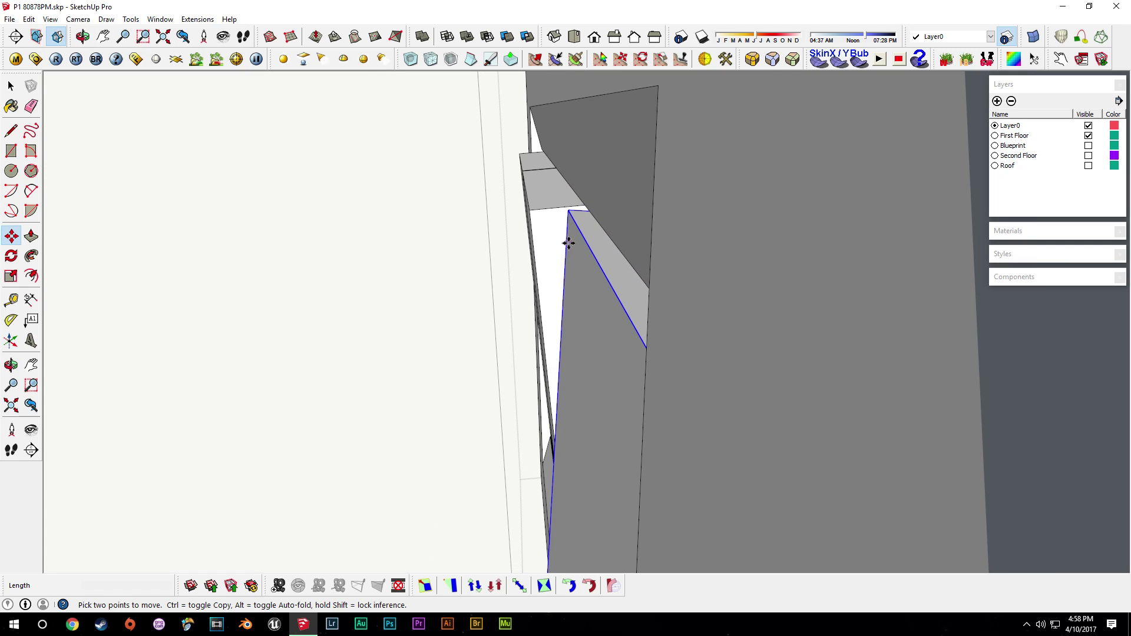
middle_drag(584, 248, 607, 293)
scroll(578, 234, up, 3)
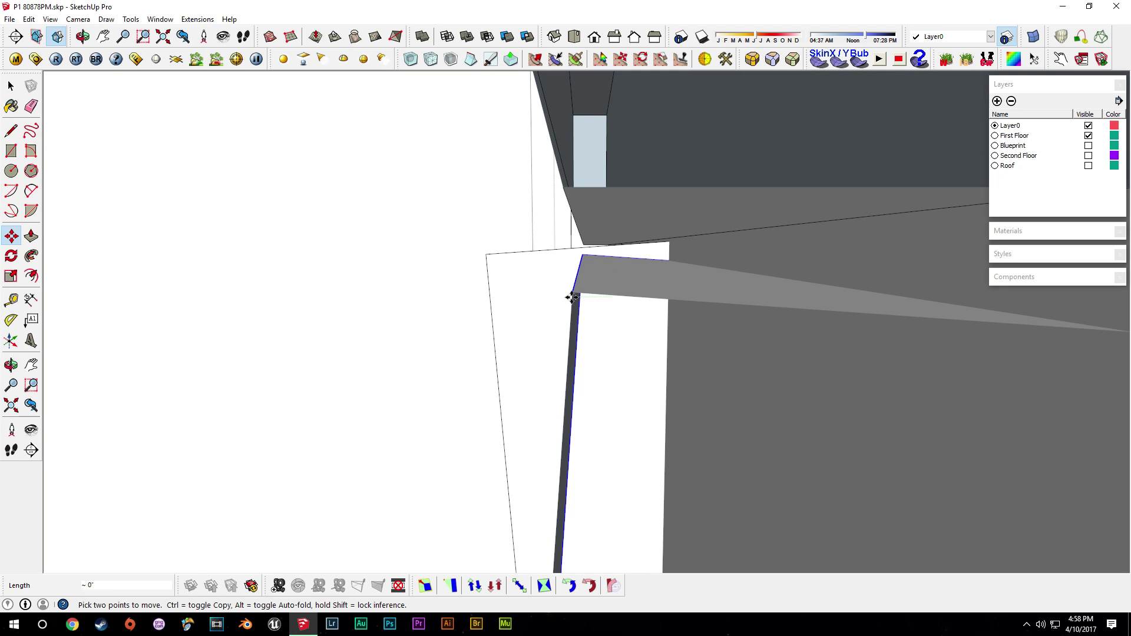
middle_drag(572, 298, 495, 245)
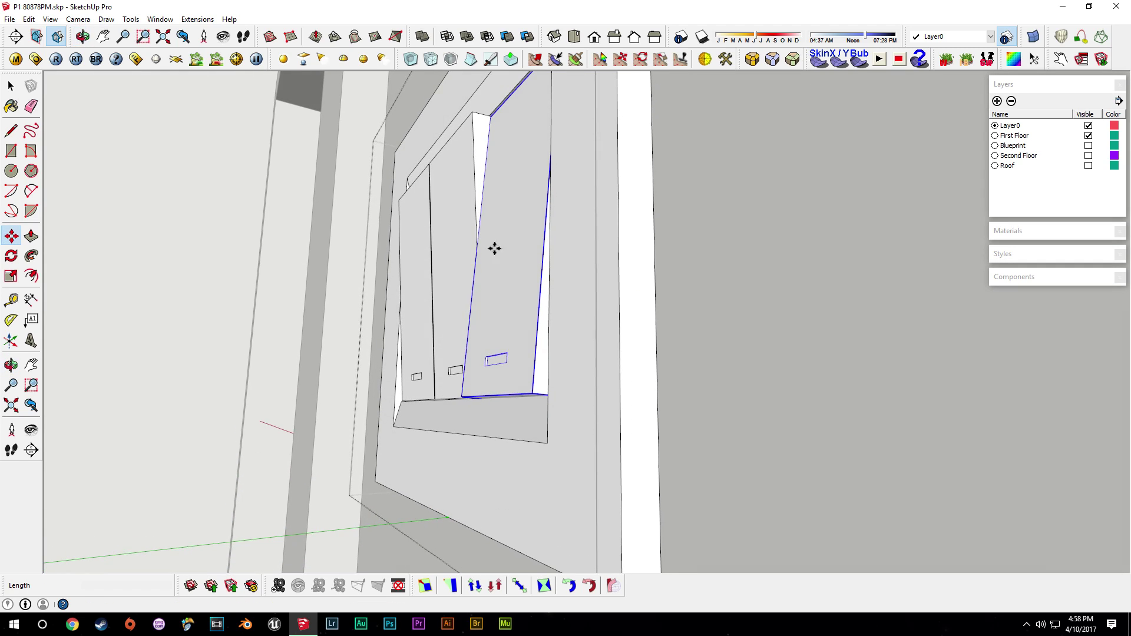
scroll(508, 361, up, 3)
middle_drag(508, 360, 503, 394)
middle_drag(492, 275, 384, 276)
scroll(756, 324, up, 3)
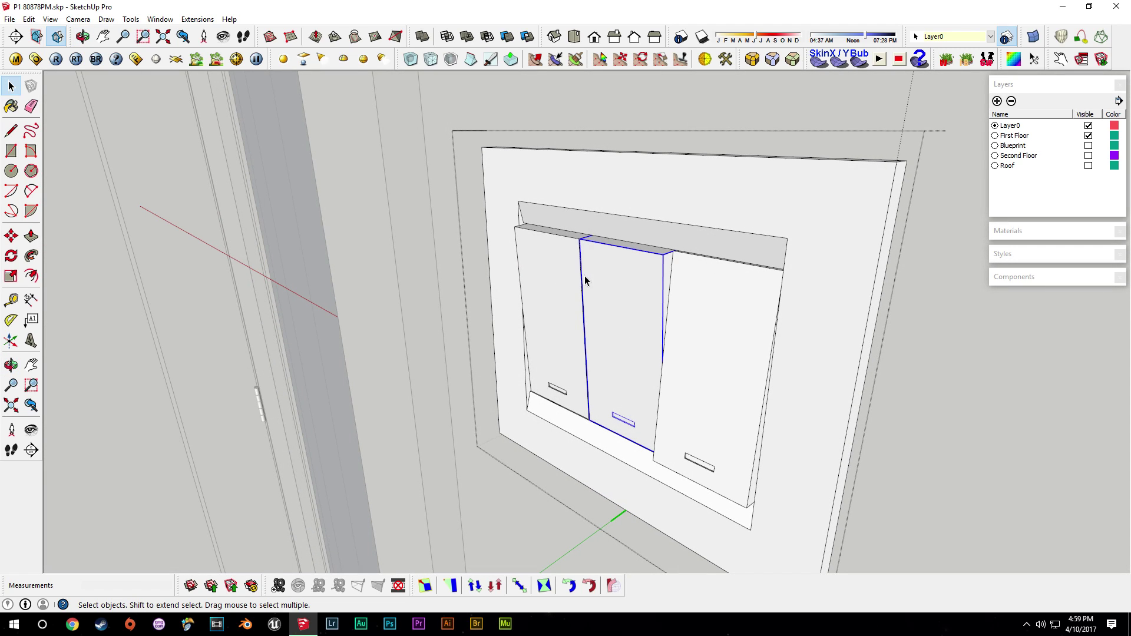
- Delete the middle rocker and replace it with a copy of the tilted third rocker
key(Delete)
click(674, 358)
middle_drag(675, 358, 749, 328)
key(m)
click(762, 296)
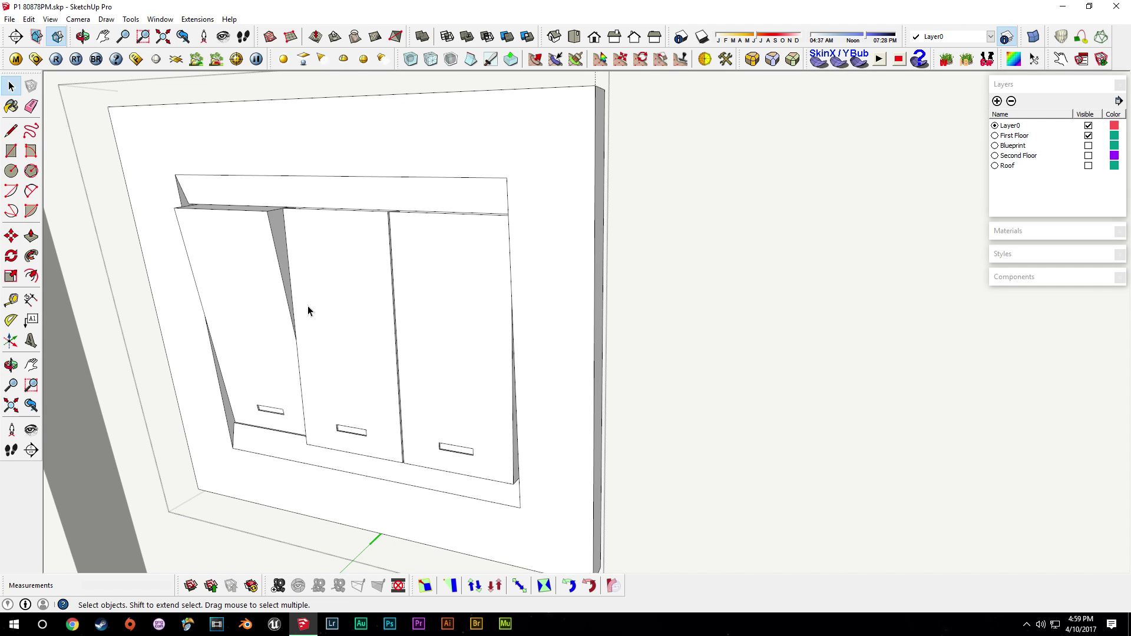
- Examine the finished three-rocker switch from several angles and close the component
scroll(309, 309, down, 2)
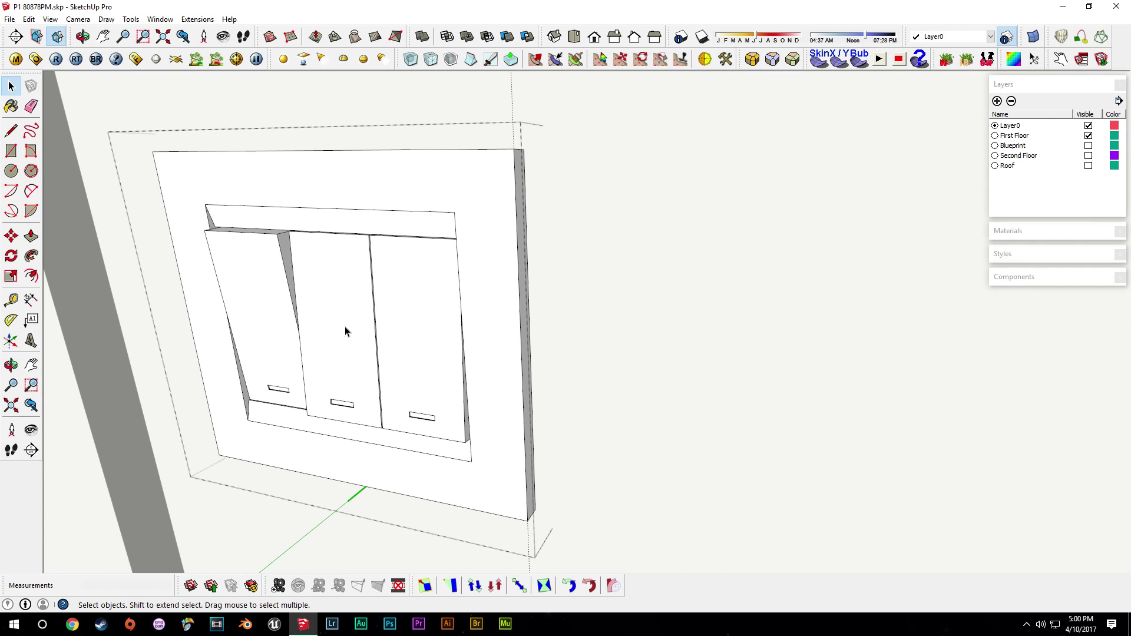
middle_drag(389, 270, 592, 294)
scroll(593, 294, down, 2)
middle_drag(643, 330, 483, 335)
scroll(484, 336, down, 3)
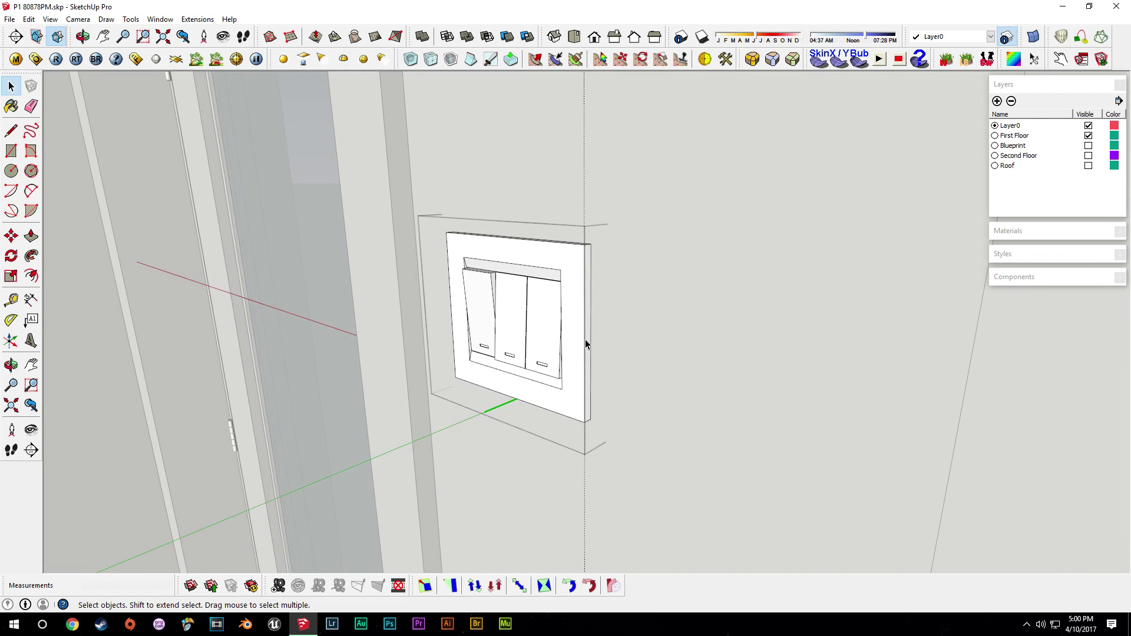
middle_drag(581, 339, 480, 324)
scroll(480, 324, down, 3)
scroll(475, 241, down, 3)
middle_drag(480, 259, 553, 288)
middle_drag(507, 218, 512, 255)
key(Escape)
- Place a horizontal guide 4' above the base of the wall beside the glass door
scroll(524, 294, up, 3)
mouse_move(530, 318)
middle_down()
mouse_move(582, 381)
mouse_move(644, 386)
mouse_move(548, 184)
mouse_move(505, 303)
mouse_move(650, 230)
mouse_move(571, 285)
mouse_move(511, 155)
middle_up()
key(m)
key(space)
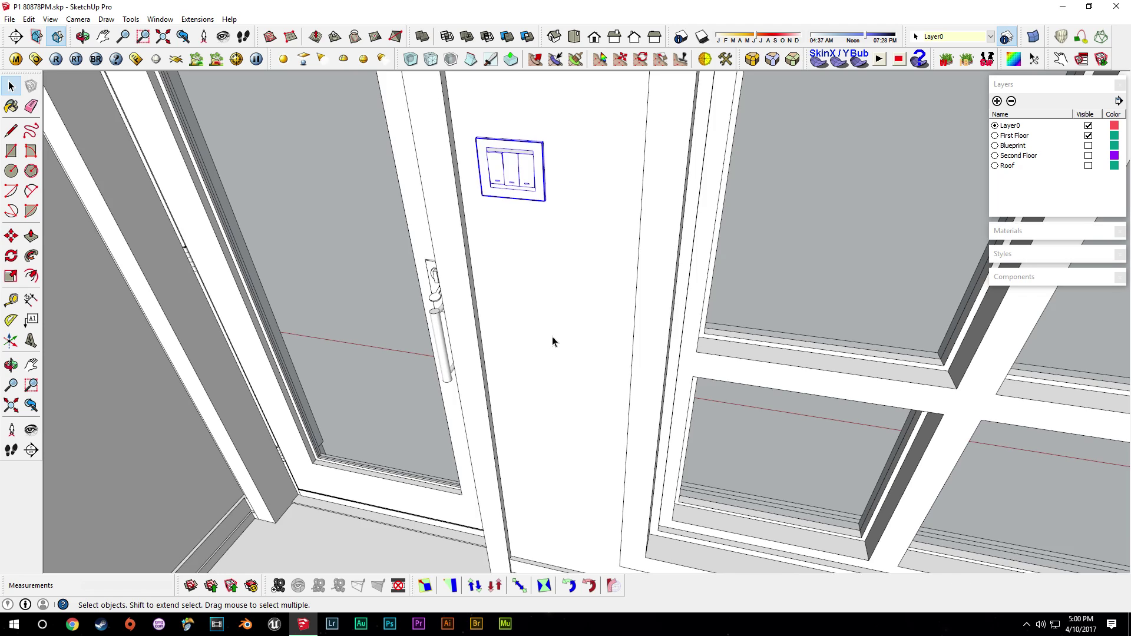
middle_drag(553, 337, 561, 336)
key(t)
click(571, 503)
text(4')
key(Return)
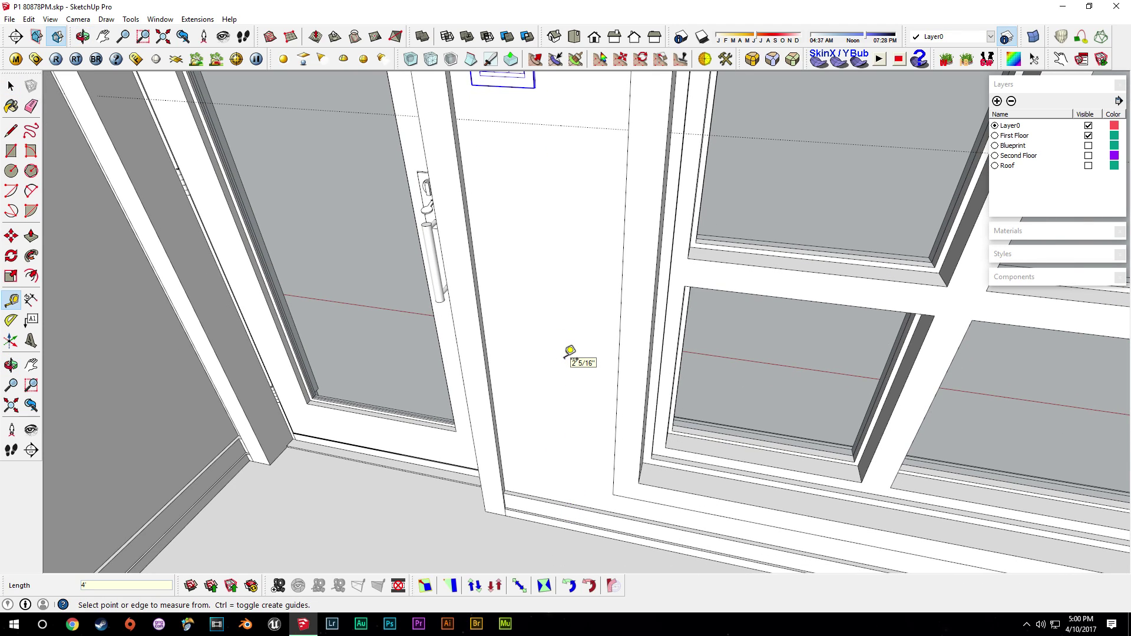
- Move the three-rocker switch down to the 4' guide on the wall beside the glass door
middle_drag(545, 198, 687, 151)
key(m)
scroll(514, 192, up, 2)
click(516, 205)
click(562, 209)
key(space)
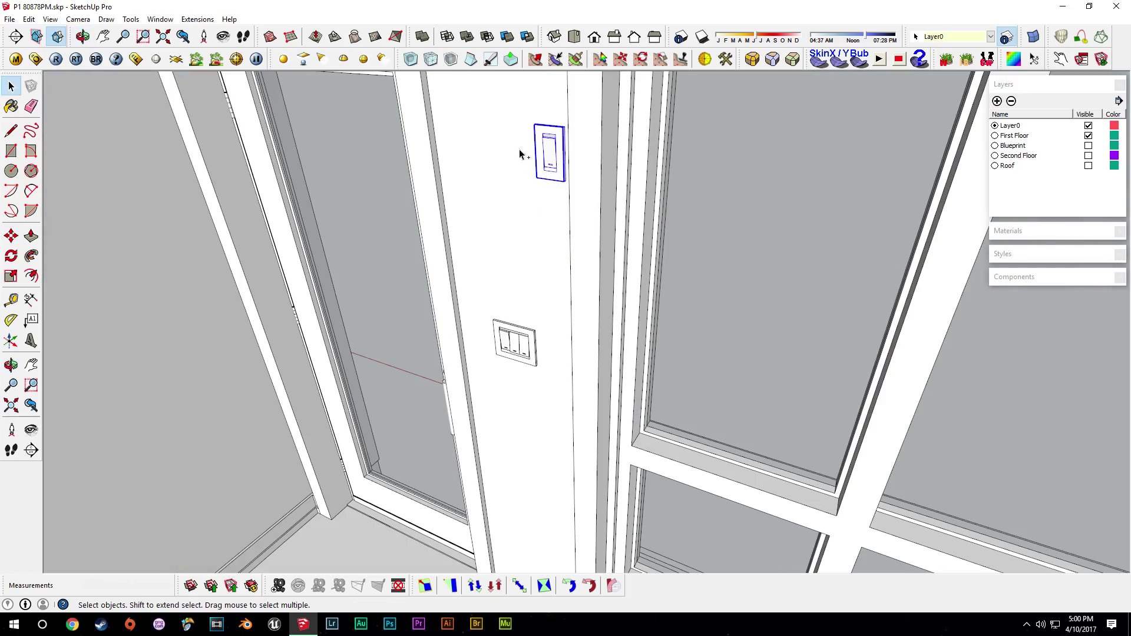
- Place the single-rocker switch at the wall beside the interior door and add a guide 4' above the wall's base
middle_drag(539, 182, 607, 318)
click(526, 264)
key(m)
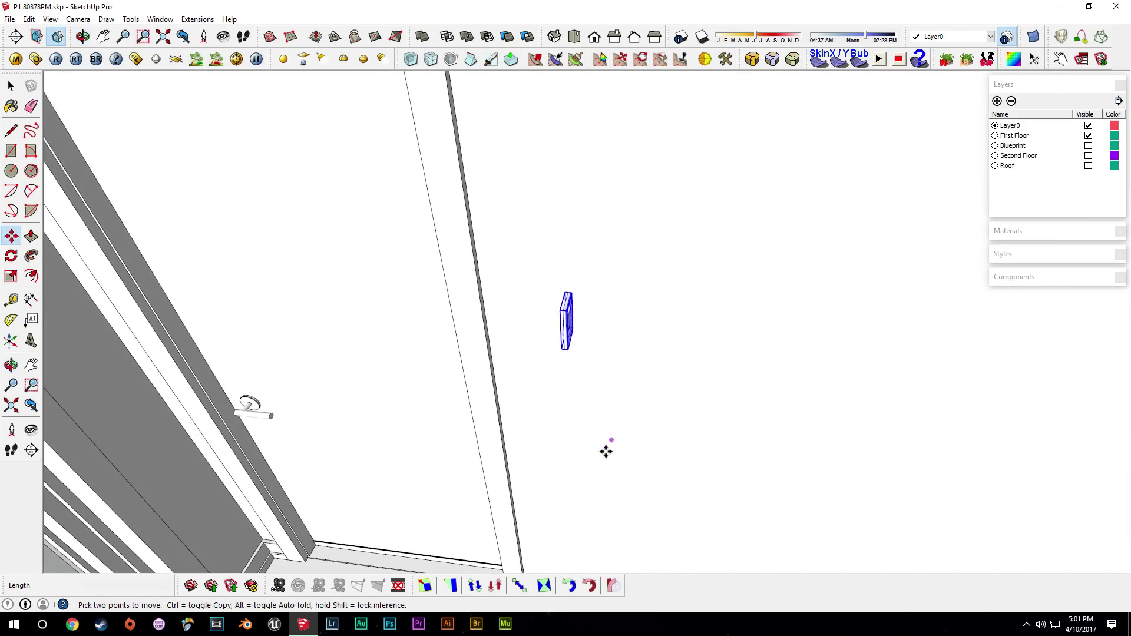
middle_drag(606, 452, 609, 348)
key(t)
click(589, 484)
text(4')
key(Return)
- Align the single-rocker switch with the 4' guide and rotate it flat against the wall
middle_drag(568, 162, 549, 257)
scroll(582, 186, up, 6)
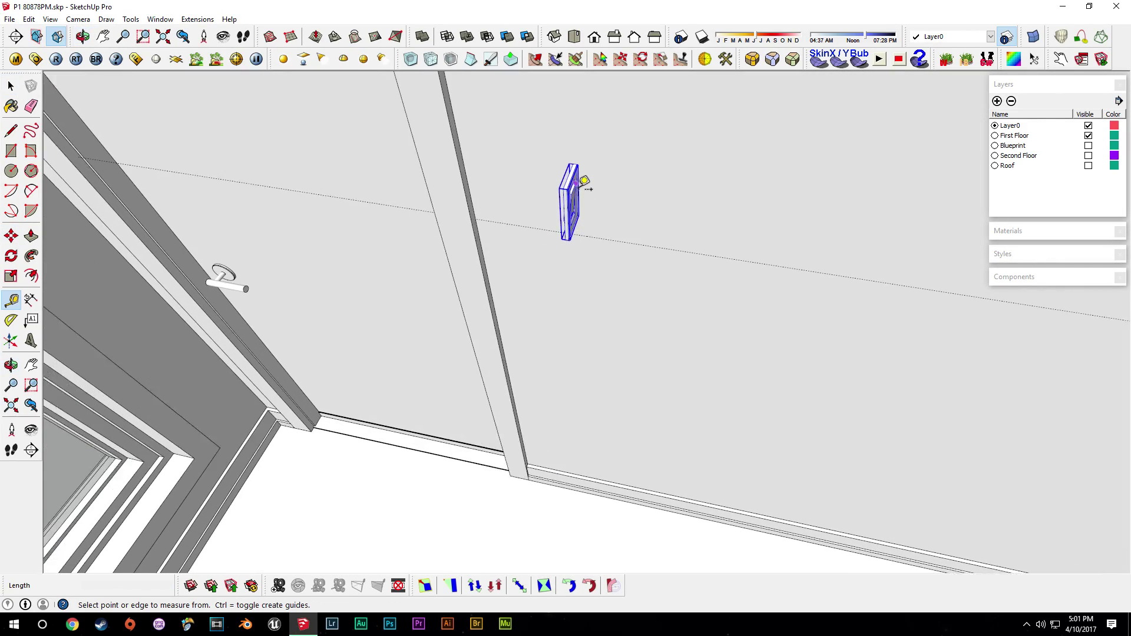
mouse_move(567, 171)
middle_down()
mouse_move(602, 188)
mouse_move(590, 219)
middle_up()
key(m)
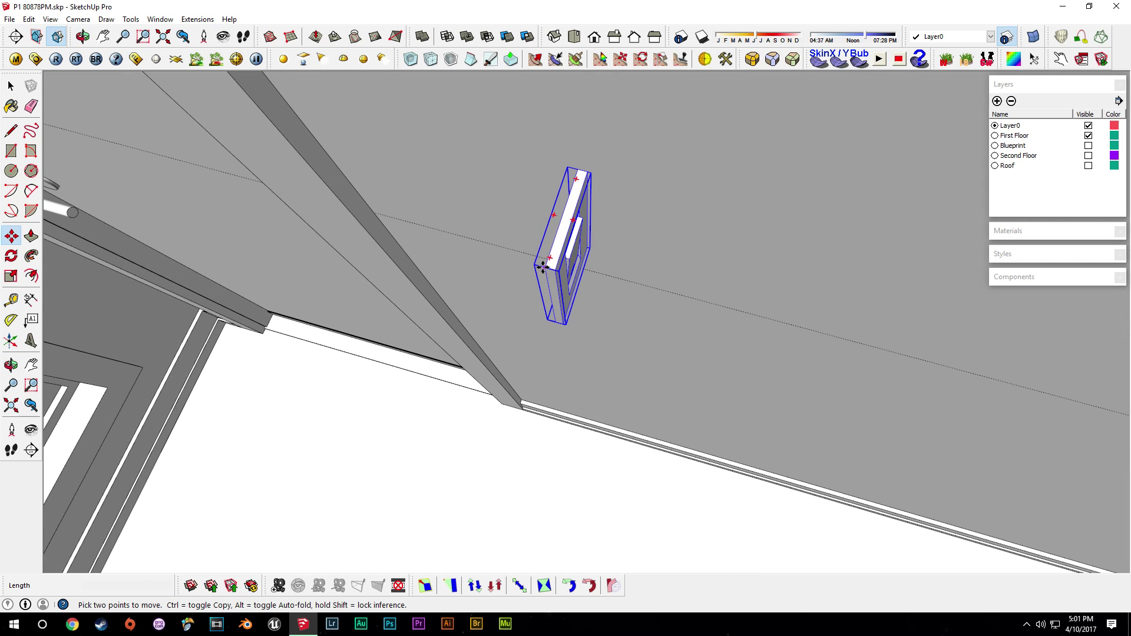
click(542, 266)
click(558, 203)
middle_drag(560, 203, 593, 274)
key(q)
click(614, 350)
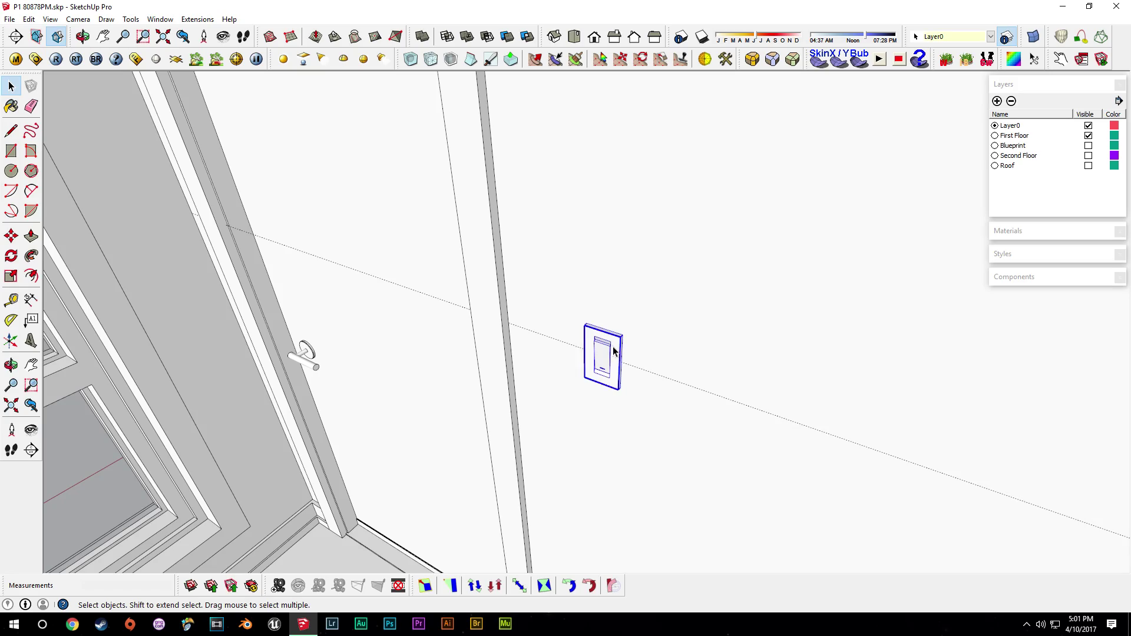
- Copy the single-rocker switch to the wall beside the door with the long pull handle and measure up from the wall's base
scroll(617, 348, up, 2)
key(m)
click(626, 332)
key(ctrl)
scroll(677, 332, down, 2)
middle_drag(678, 333, 663, 405)
scroll(743, 377, up, 5)
click(735, 386)
middle_drag(735, 386, 642, 413)
key(t)
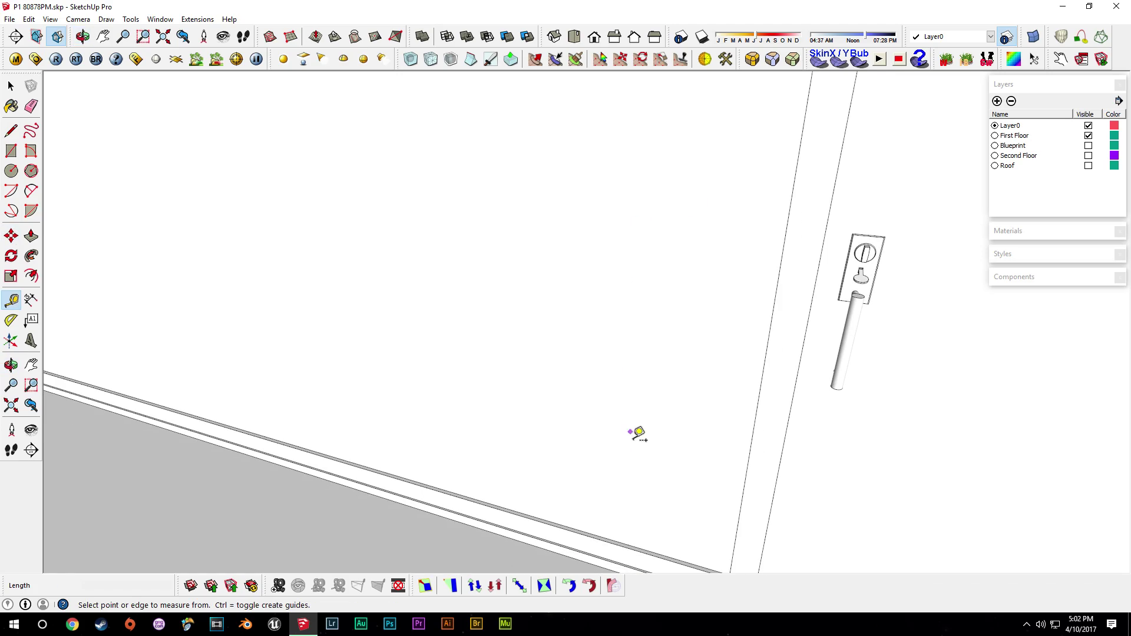
click(635, 546)
key(space)
scroll(652, 402, down, 4)
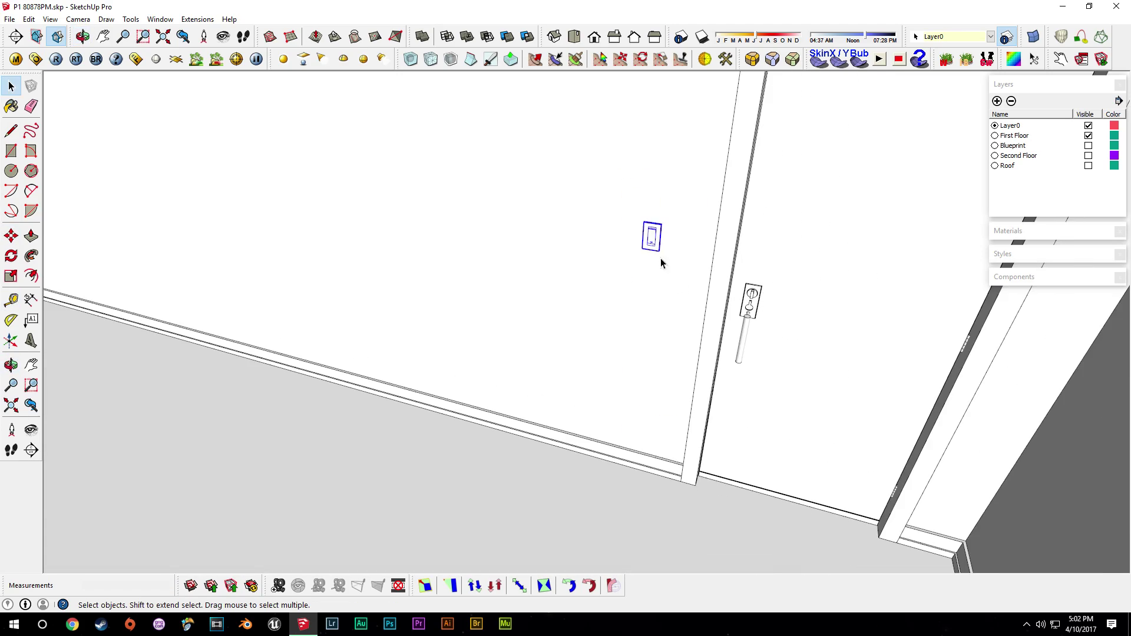
- Copy the three-rocker switch from beside the glass door to the wall between the two interior doors and rotate it flat against the wall
scroll(659, 237, down, 4)
click(662, 237)
middle_drag(661, 237, 778, 295)
scroll(679, 304, down, 3)
scroll(783, 291, up, 4)
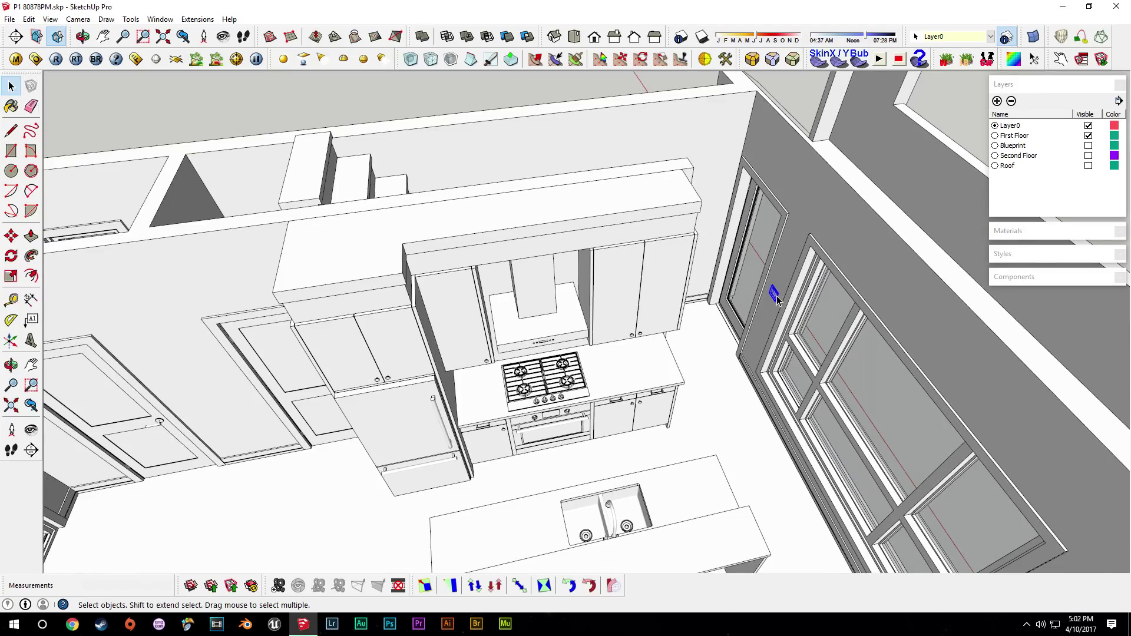
scroll(778, 300, up, 2)
key(m)
key(ctrl)
click(774, 295)
shift+middle_drag(215, 357, 657, 332)
middle_drag(198, 335, 453, 256)
middle_drag(500, 306, 642, 360)
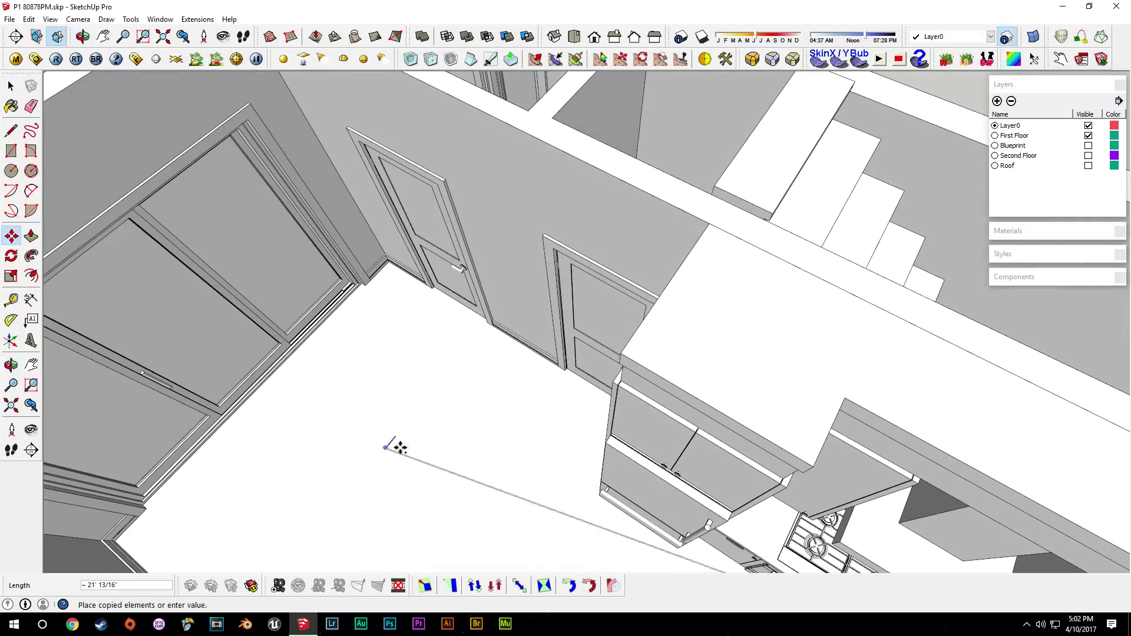
scroll(384, 448, down, 4)
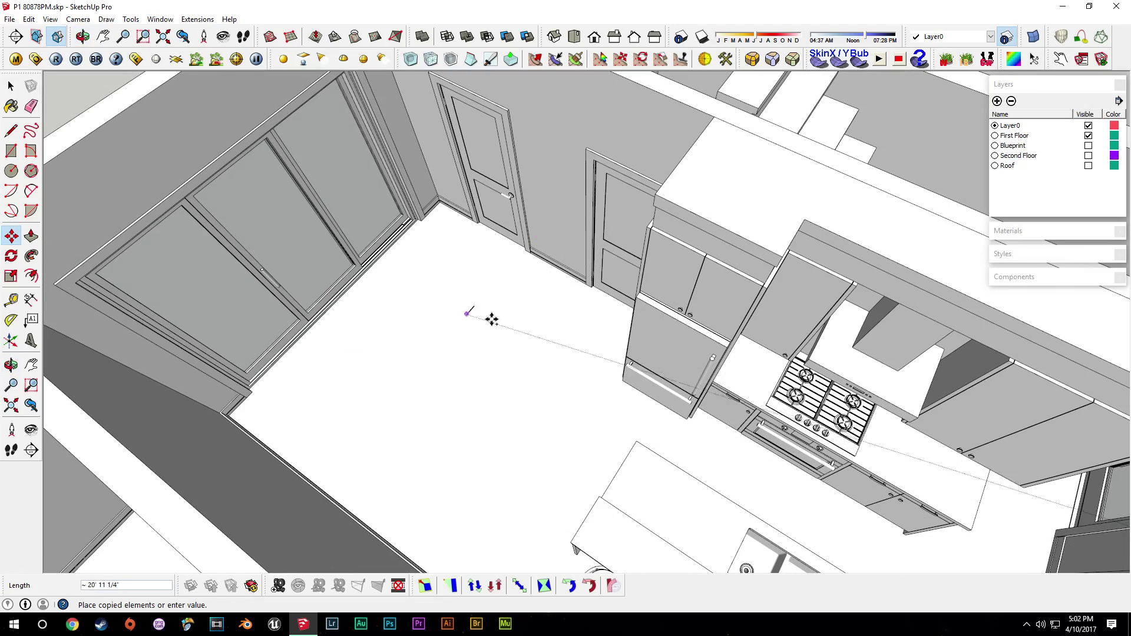
middle_drag(476, 317, 581, 257)
scroll(506, 214, up, 6)
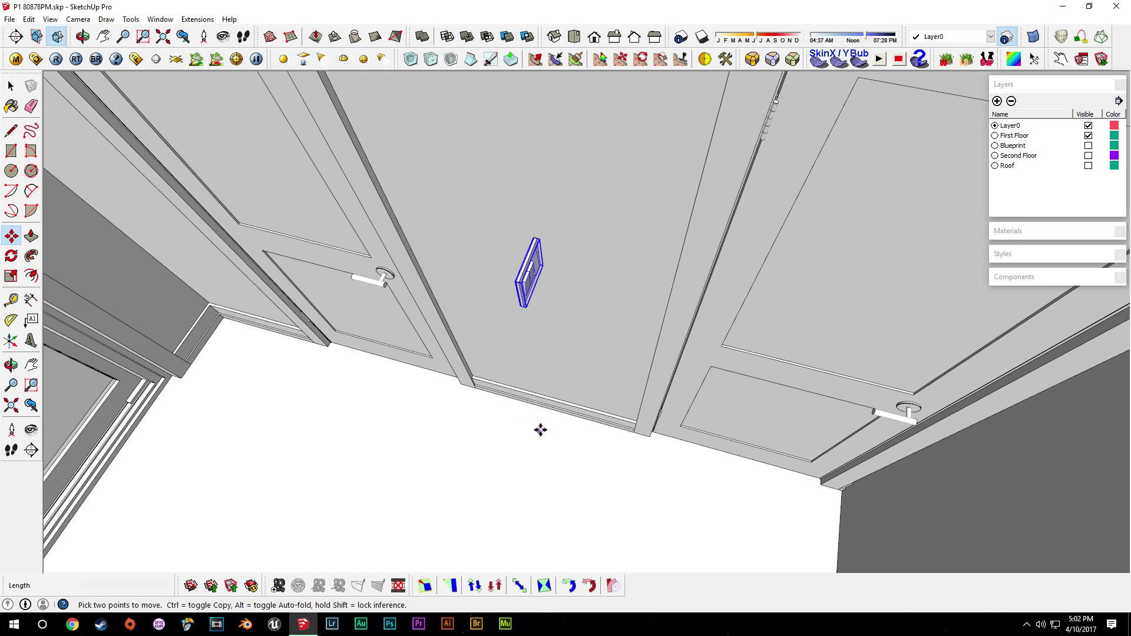
middle_drag(541, 430, 487, 440)
key(q)
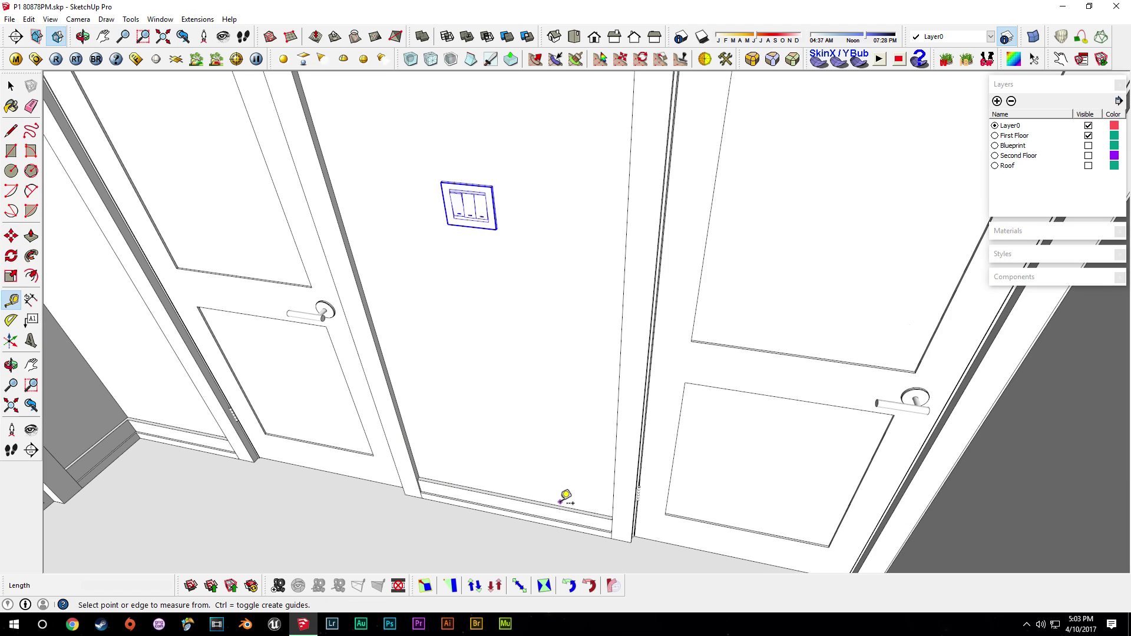
- Make the three-rocker switch between the two interior doors a unique component
key(space)
key(t)
middle_drag(554, 436, 629, 396)
key(space)
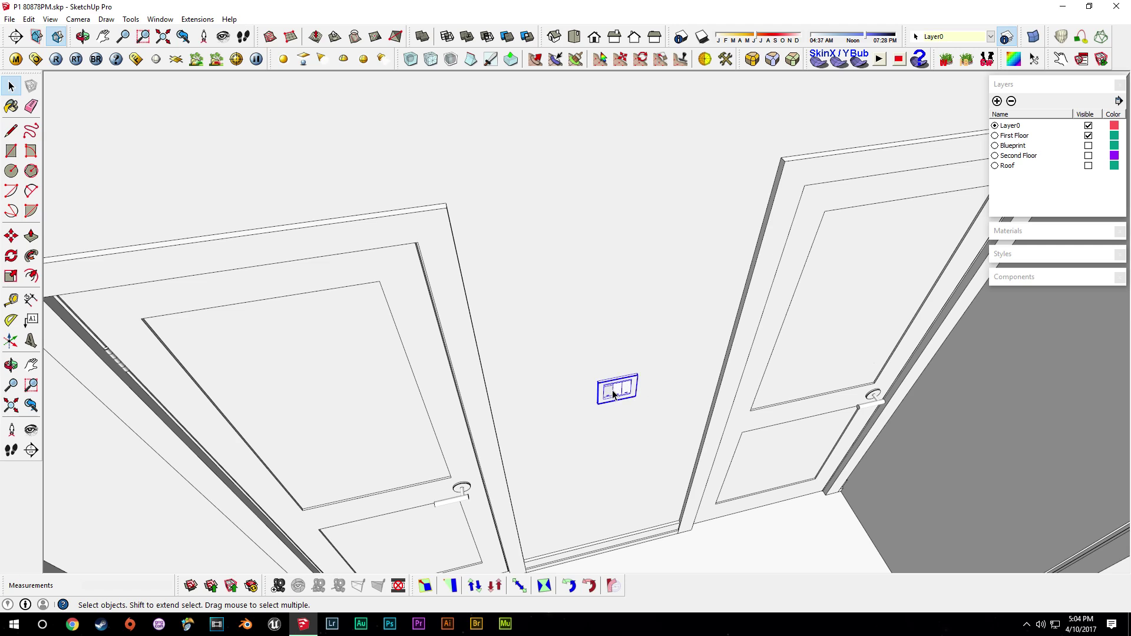
right_click(613, 395)
click(666, 165)
scroll(587, 400, up, 5)
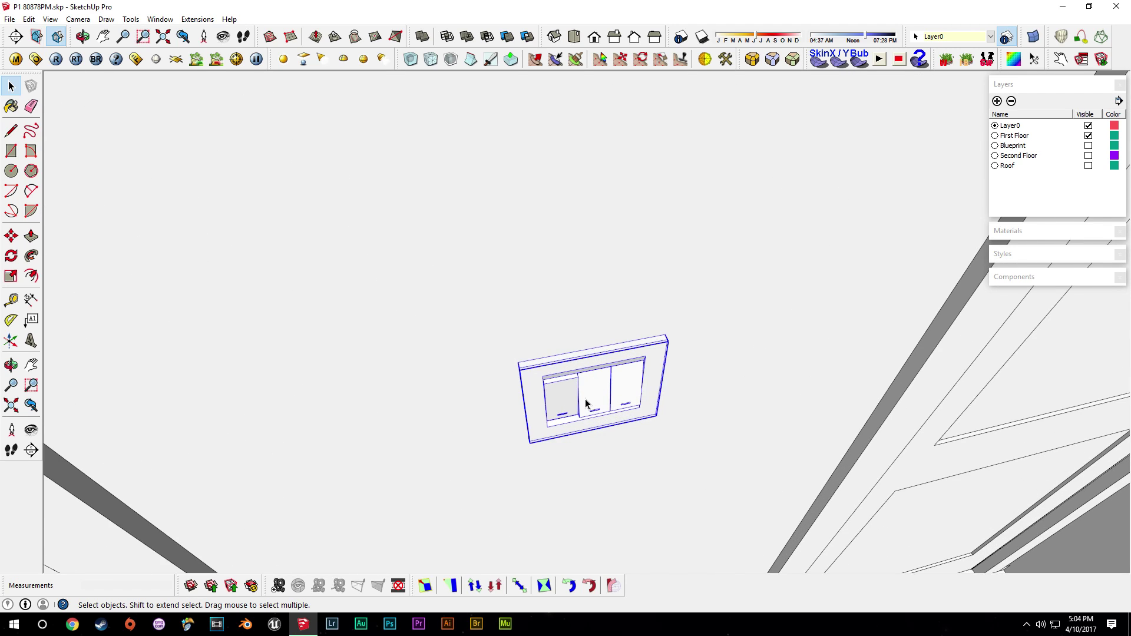
- Replace the third rocker of this switch with a copy of its tilted first rocker, aligned beside the middle rocker
scroll(585, 400, up, 3)
click(497, 341)
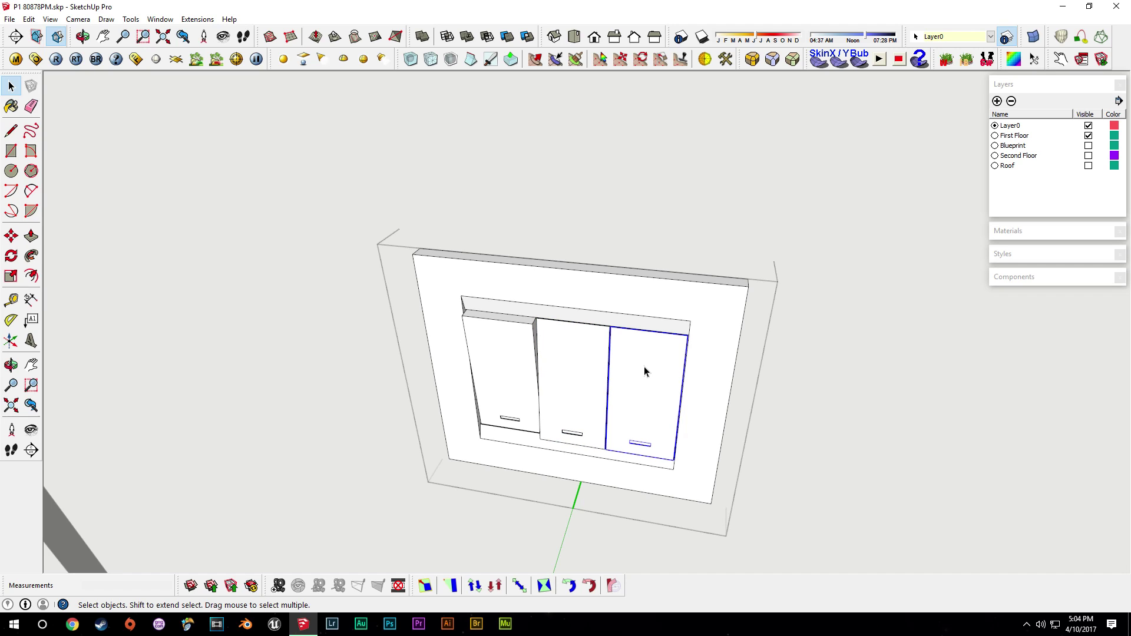
click(518, 361)
scroll(519, 361, up, 5)
key(m)
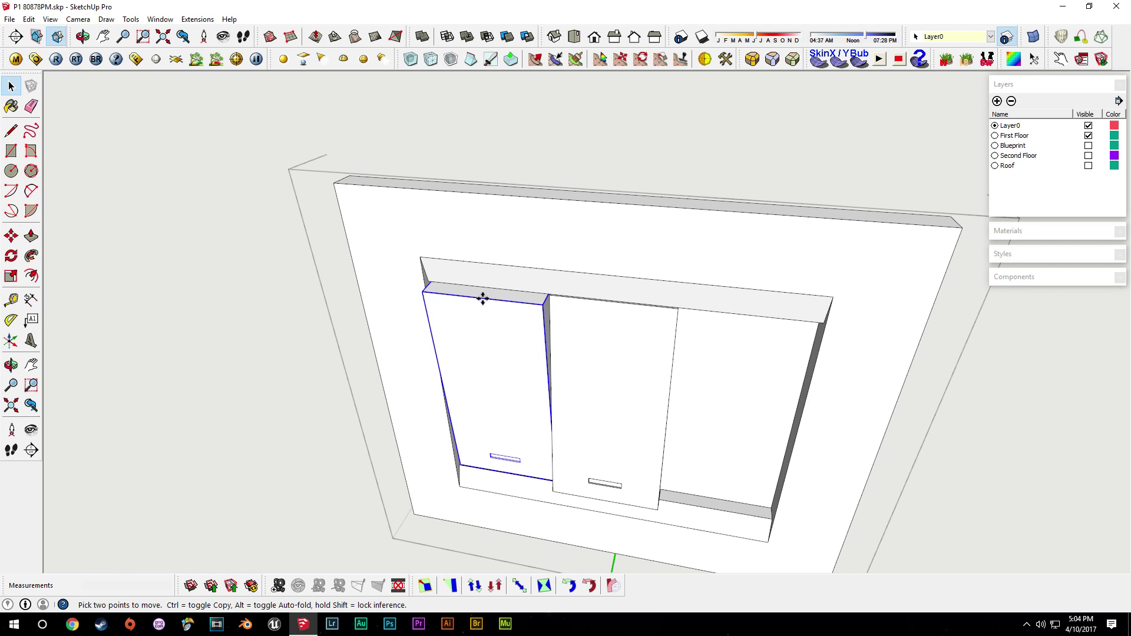
click(426, 293)
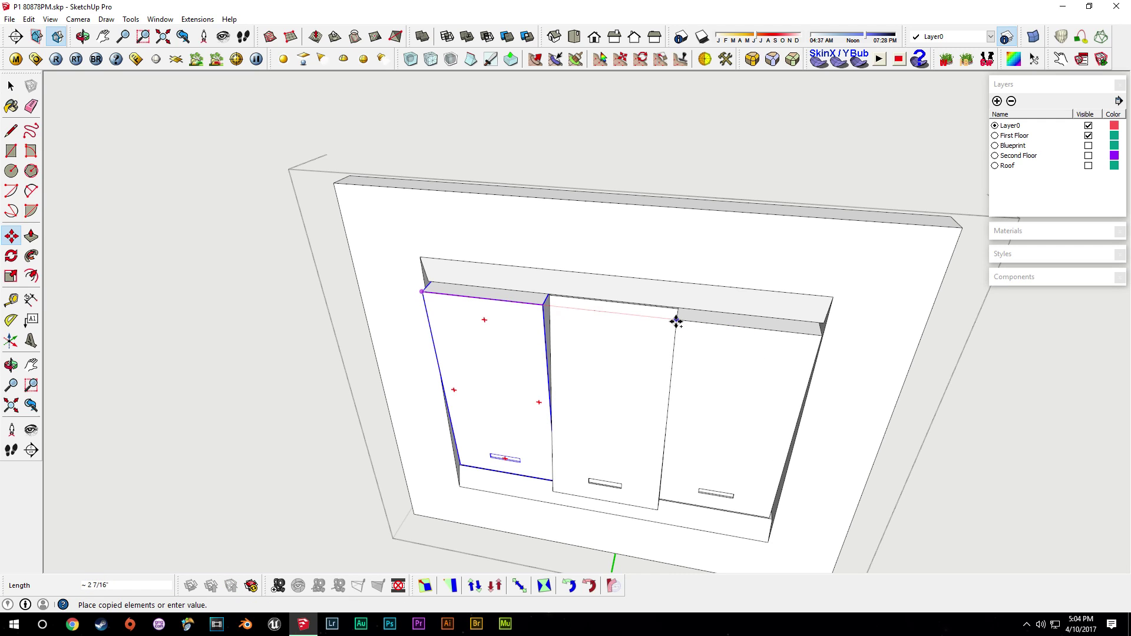
click(676, 321)
- Draw a small circle on the underside of the kitchen ceiling as the centre of a recessed light
scroll(692, 310, up, 6)
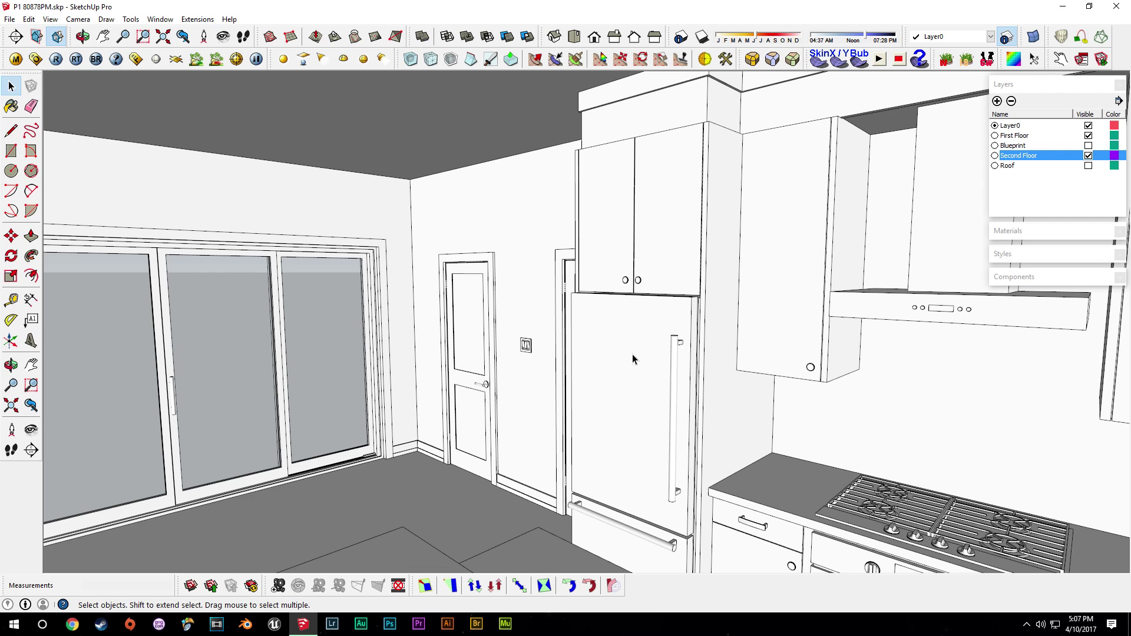
middle_drag(628, 277, 524, 204)
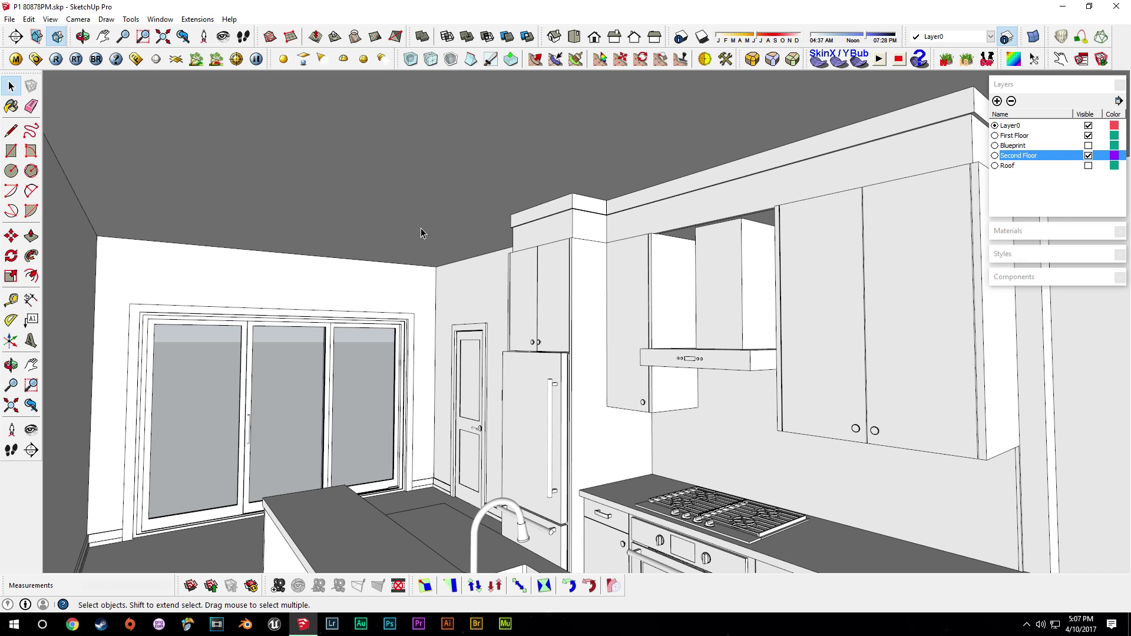
middle_drag(433, 251, 525, 224)
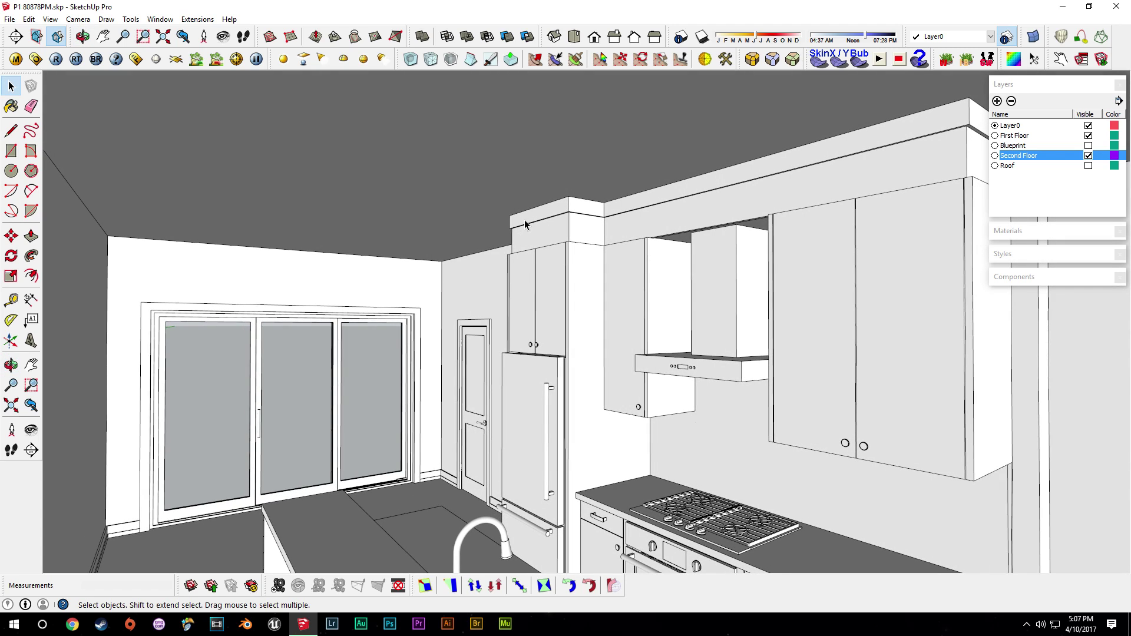
mouse_move(647, 104)
middle_down()
mouse_move(609, 232)
mouse_move(697, 106)
middle_up()
scroll(536, 206, up, 5)
key(c)
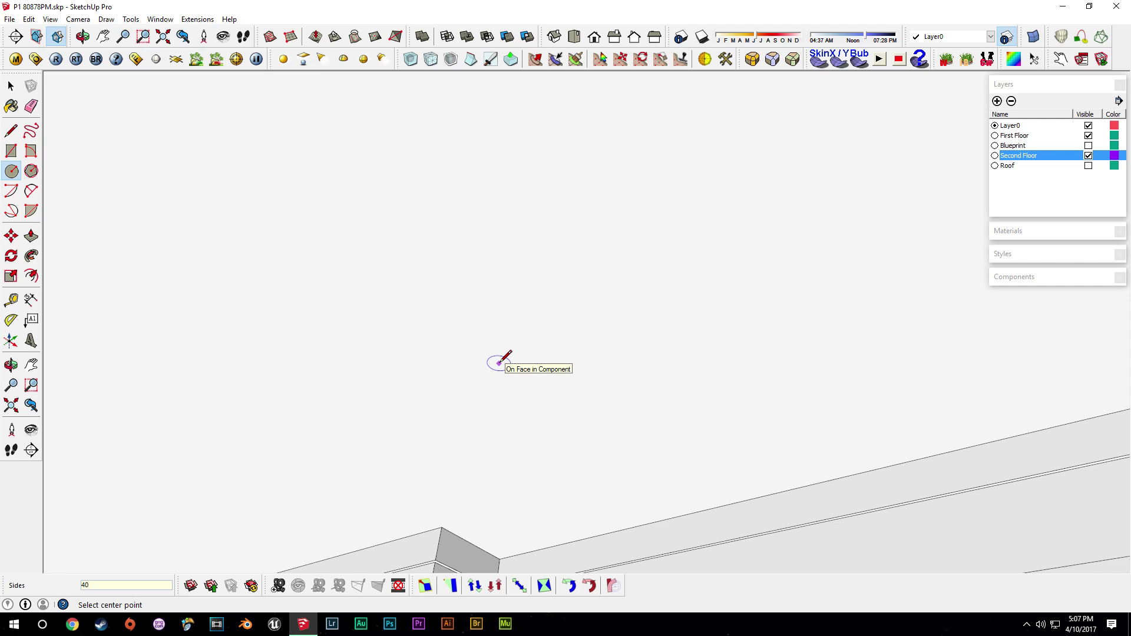
scroll(501, 302, up, 4)
key(o)
key(c)
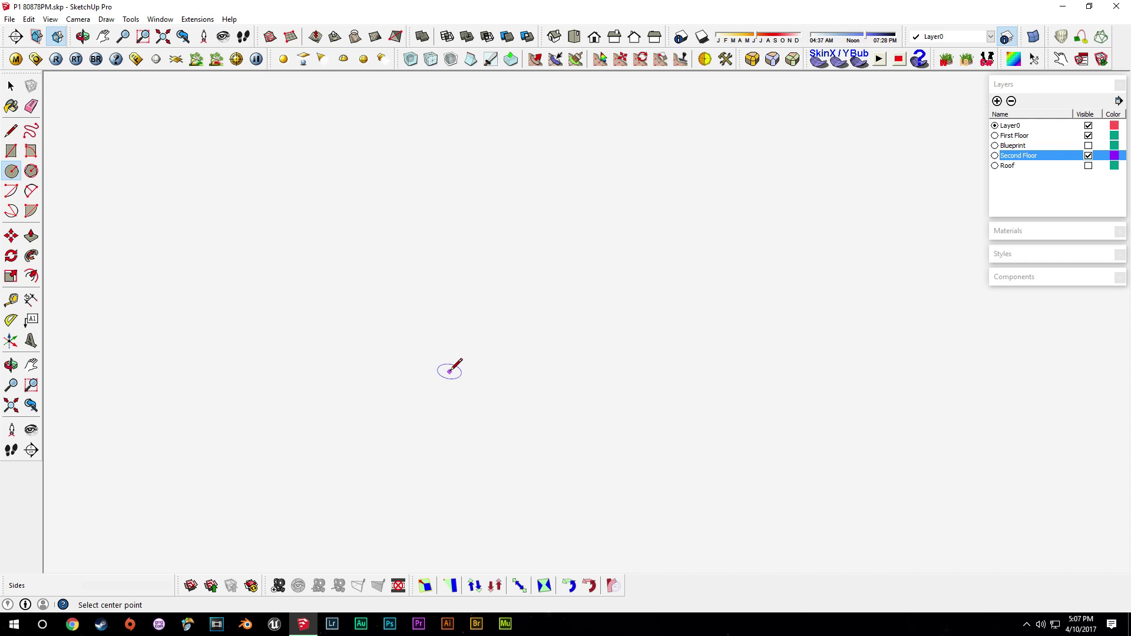
click(491, 323)
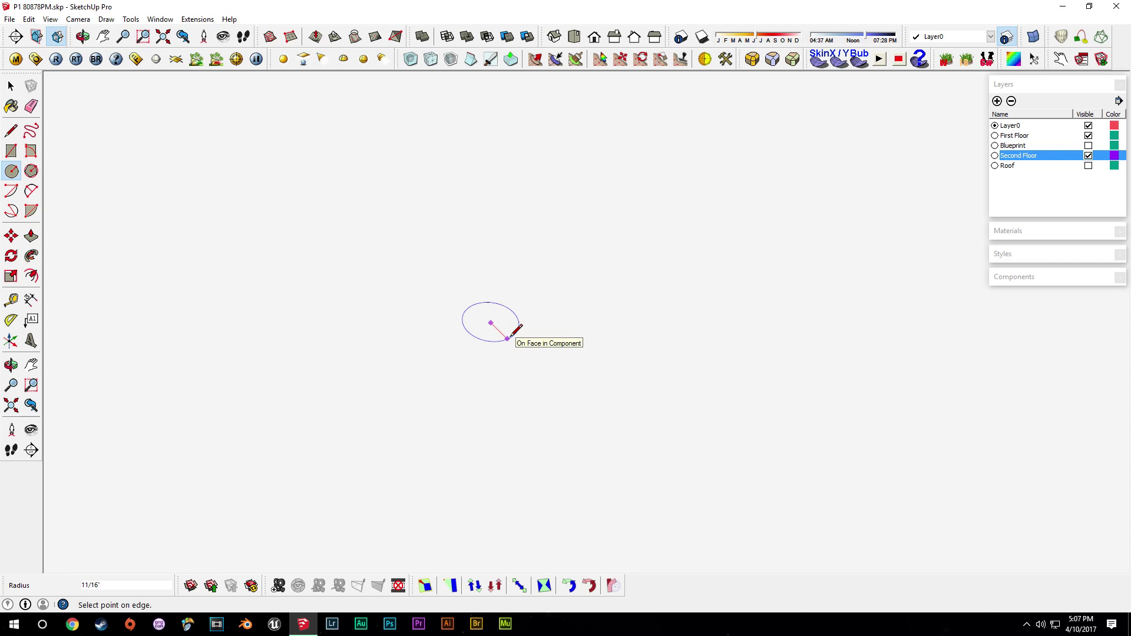
click(513, 331)
key(space)
scroll(500, 324, up, 3)
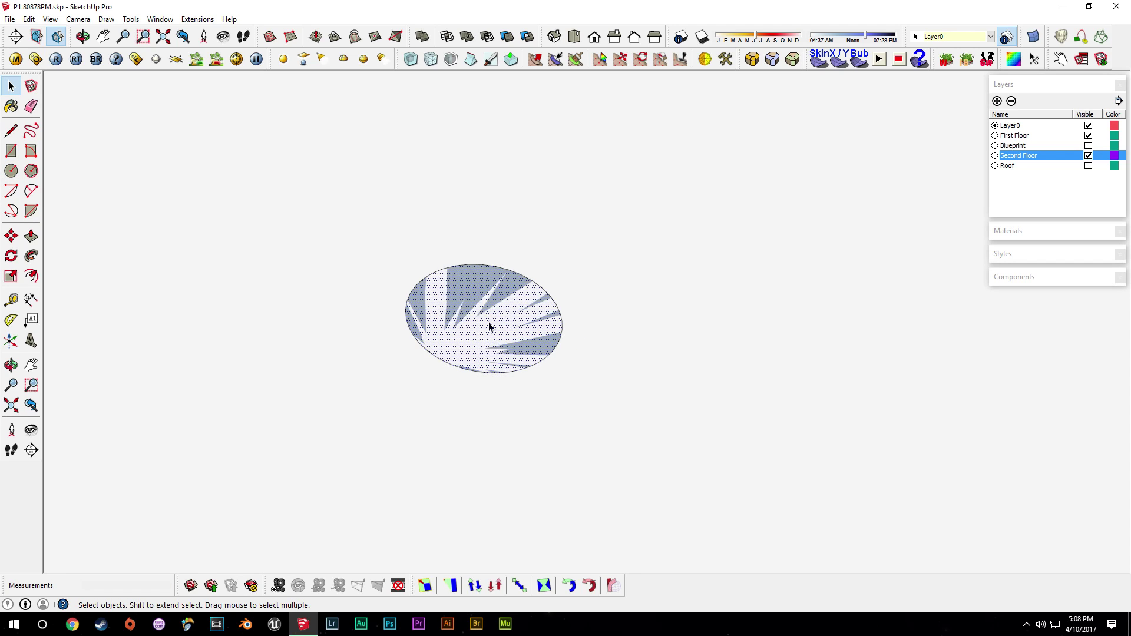
- Offset the ceiling circle outward by 0.75"
shift+middle_drag(489, 322, 561, 315)
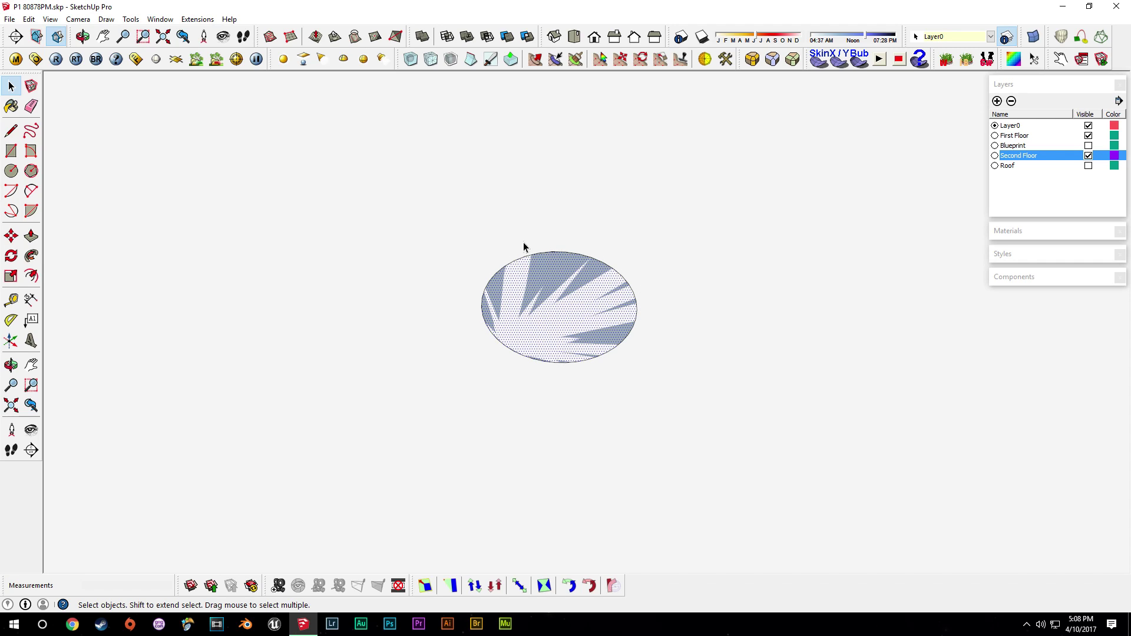
key(f)
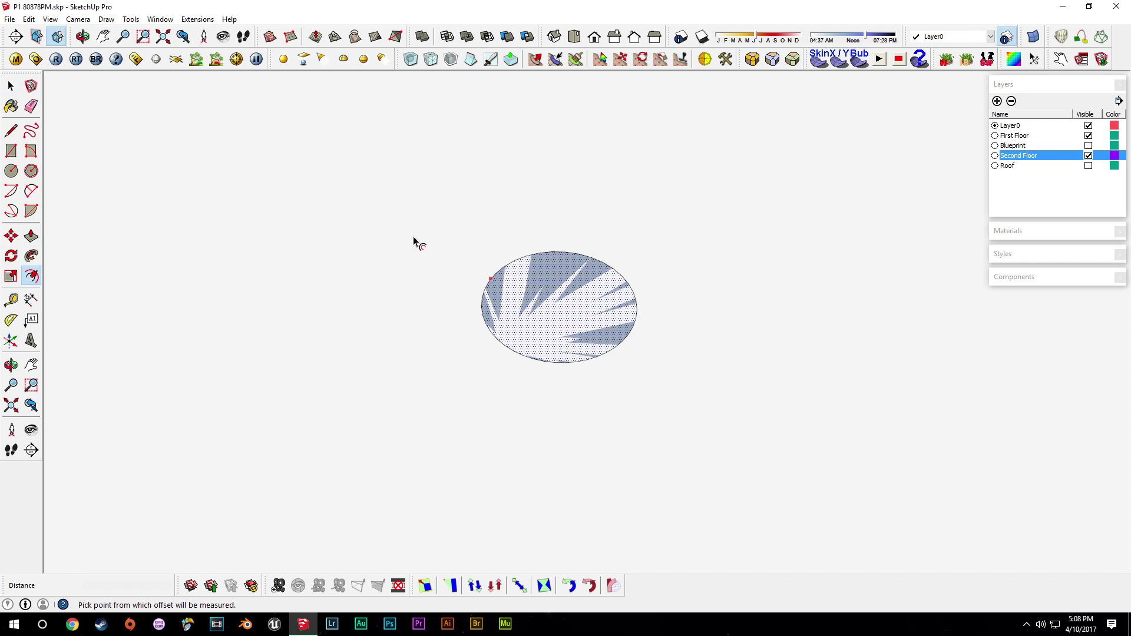
click(563, 259)
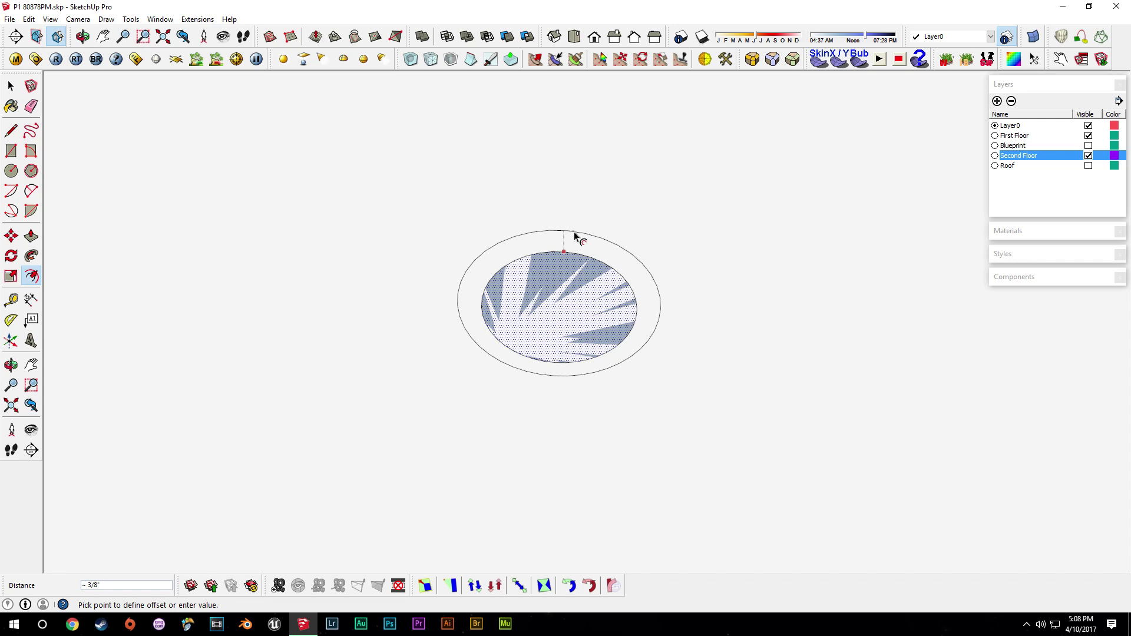
text(.75)
key(Return)
key(space)
- Offset the larger circle outward by 1/8" to form a narrow ring
click(582, 209)
click(33, 276)
click(602, 213)
text(1/8)
key(Return)
key(space)
- Offset the outermost circle outward by 1" to form the light's wide outer trim ring
click(564, 201)
click(602, 212)
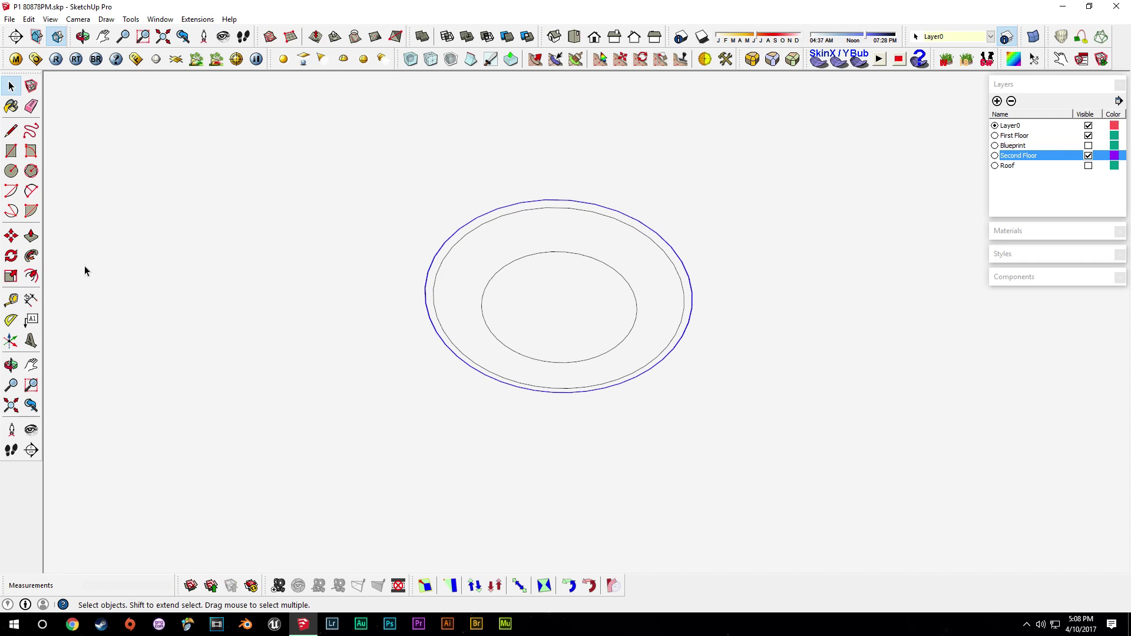
click(34, 276)
click(597, 205)
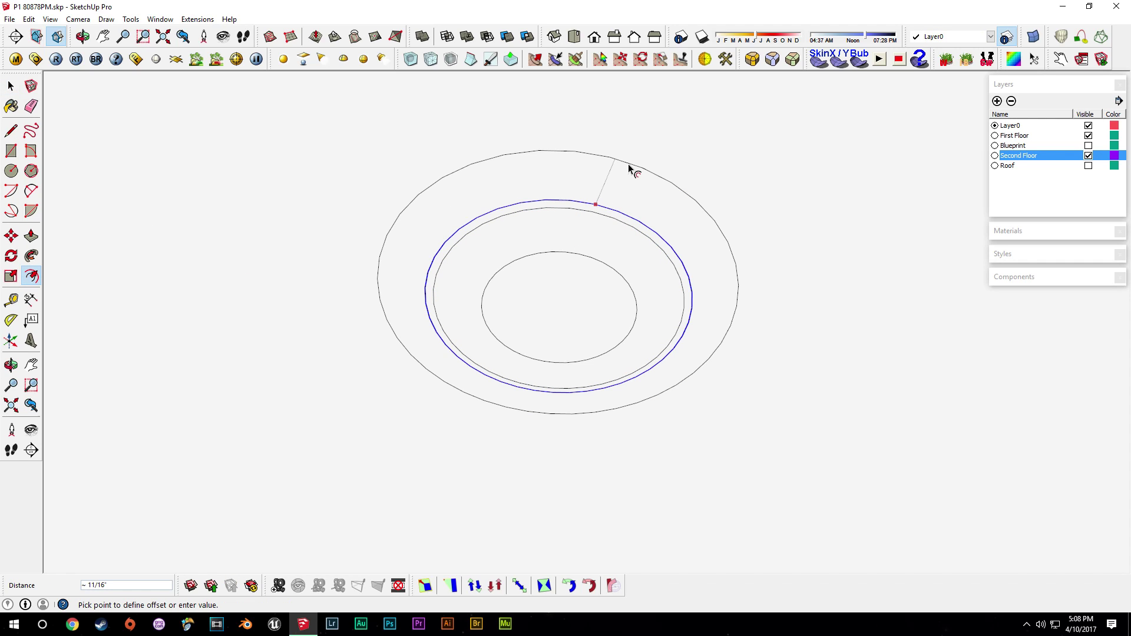
text(1)
key(Return)
key(space)
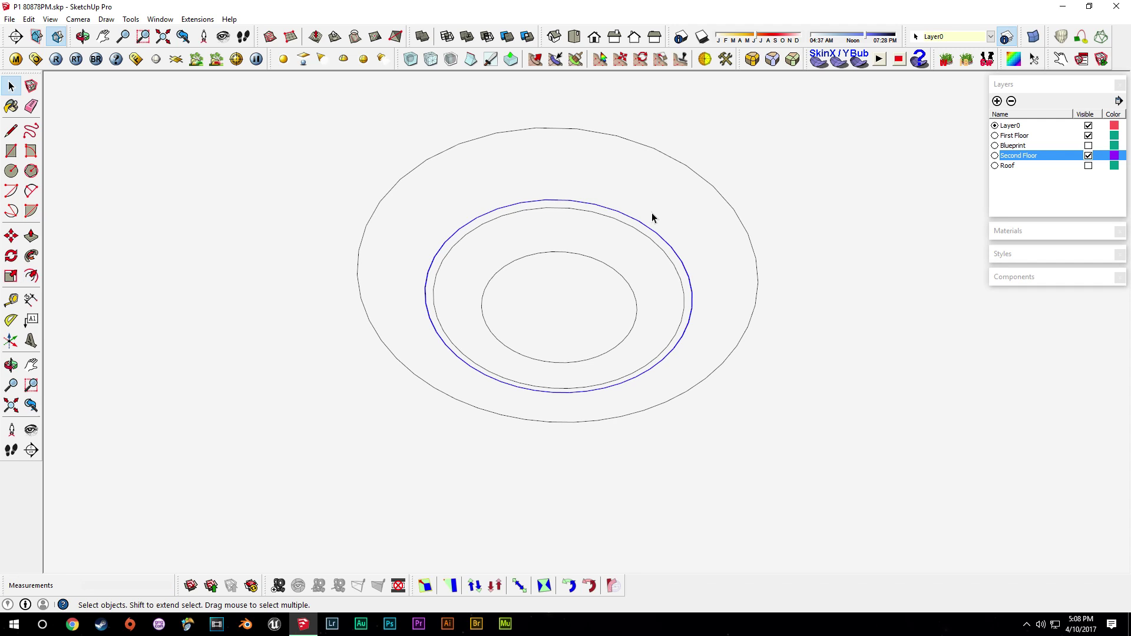
- Create a component from all the concentric circles and faces of the ceiling light
middle_drag(652, 211, 597, 199)
triple_click(597, 199)
key(g)
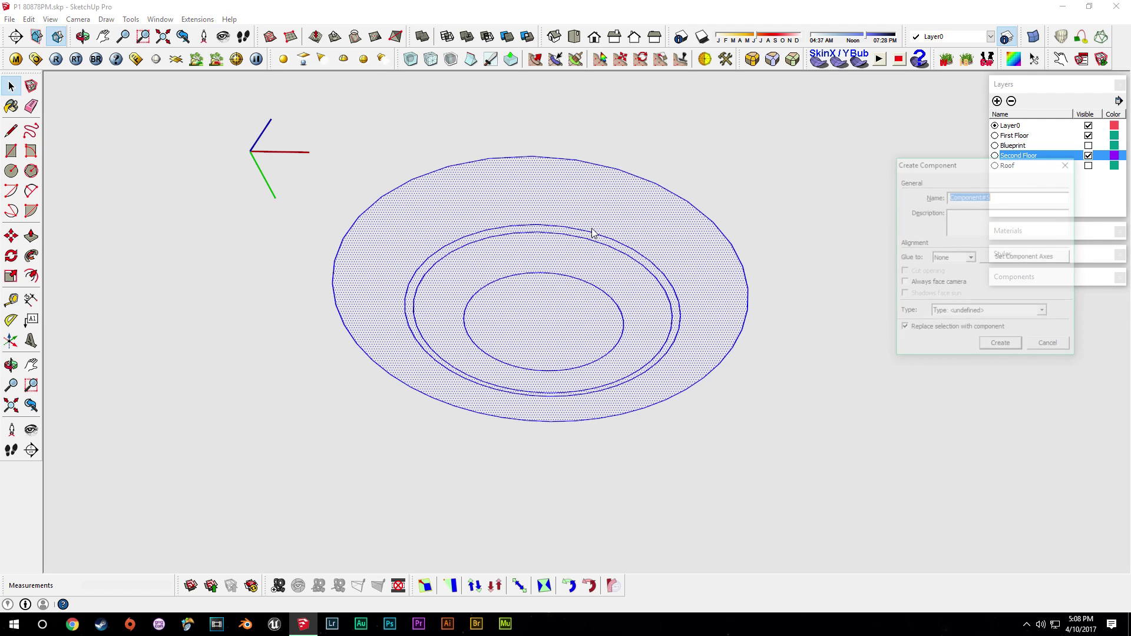
text(Po)
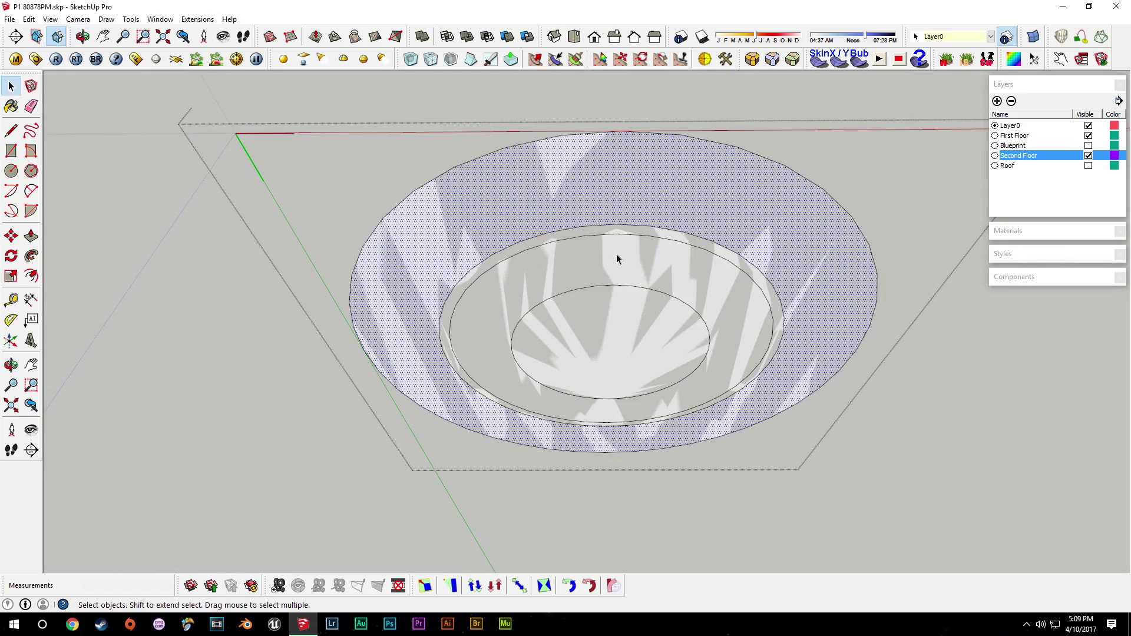
- Push/pull the light's outer trim ring 1/8" and the narrow ring 1/16" out from the ceiling
key(p)
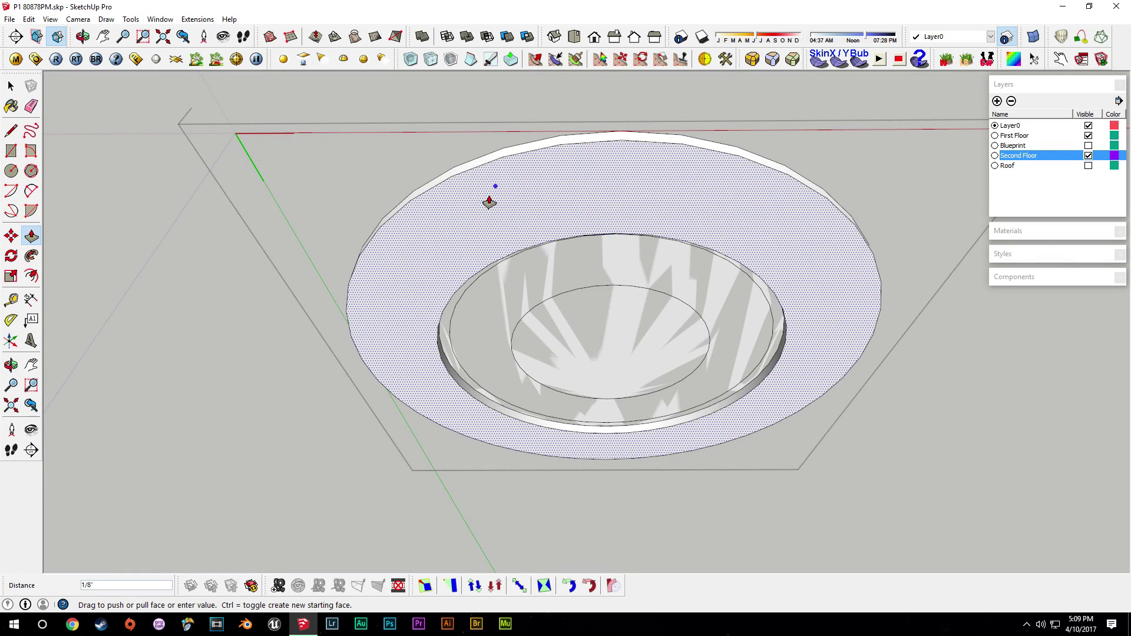
key(space)
scroll(532, 281, up, 6)
click(384, 347)
scroll(386, 346, up, 1)
middle_drag(388, 346, 384, 340)
scroll(380, 339, down, 1)
key(p)
click(375, 322)
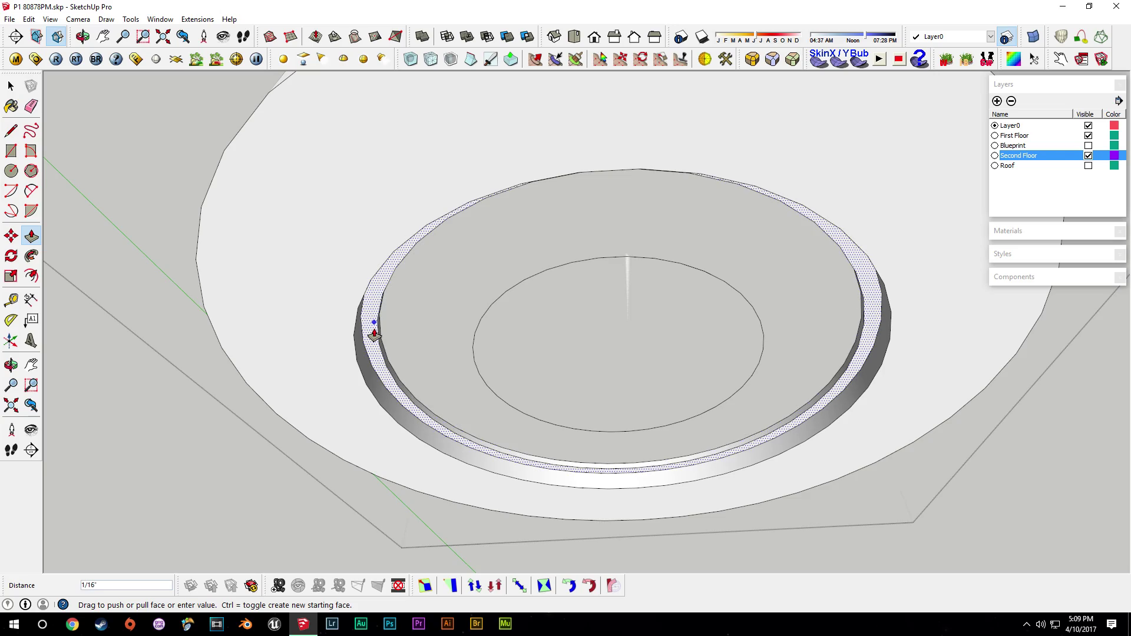
click(375, 332)
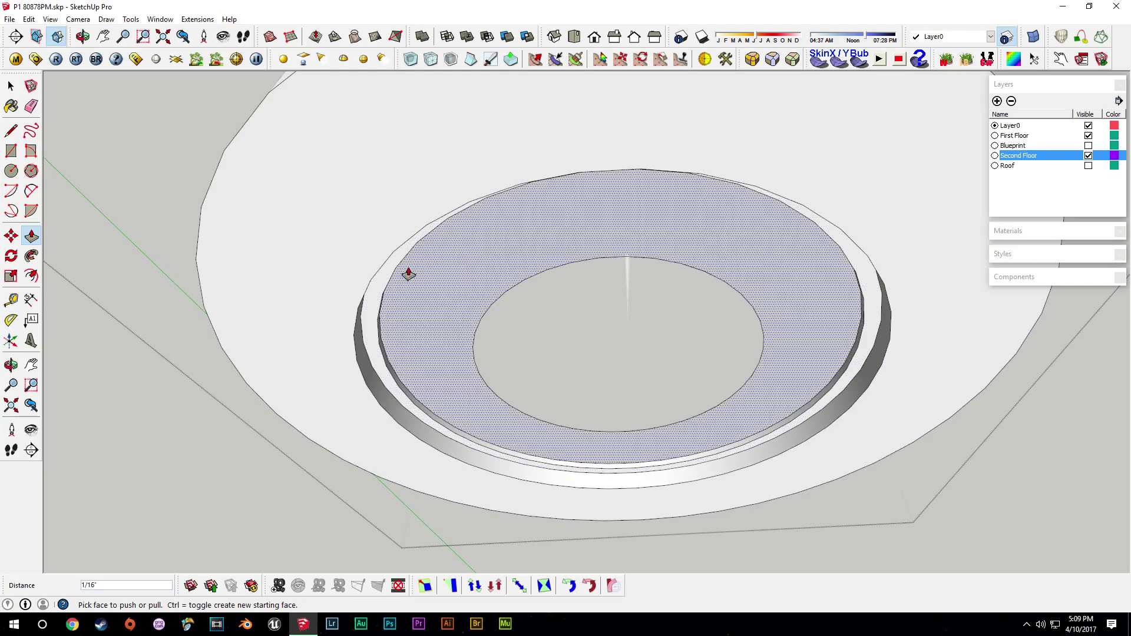
- Pull the ring surrounding the light's centre circle out from the ceiling
middle_drag(421, 324, 424, 324)
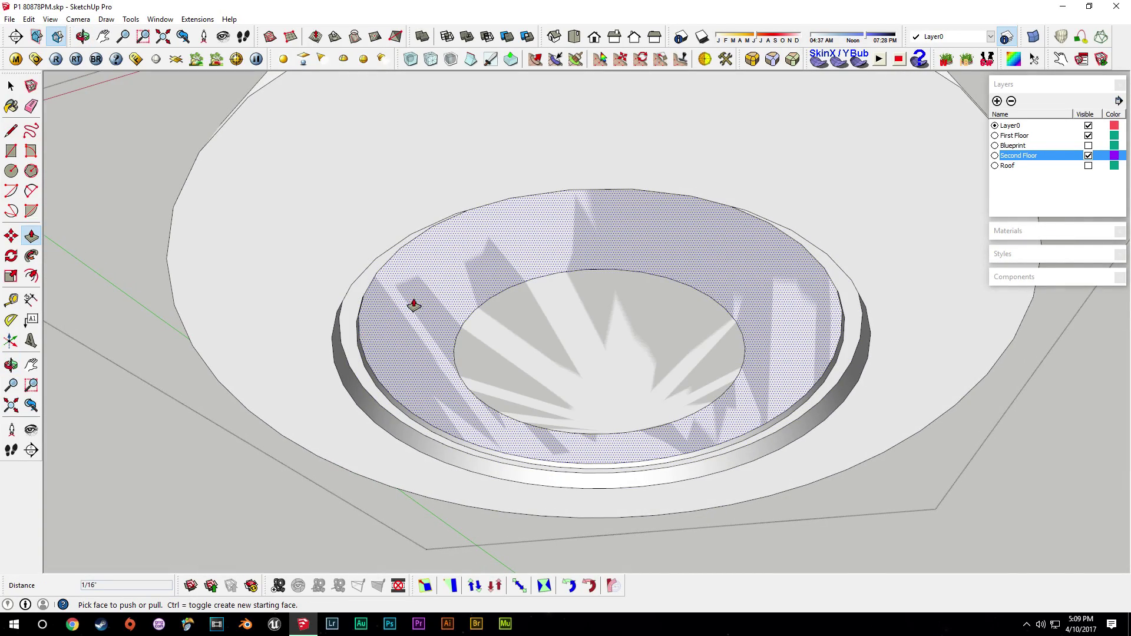
key(space)
click(412, 298)
key(p)
click(423, 278)
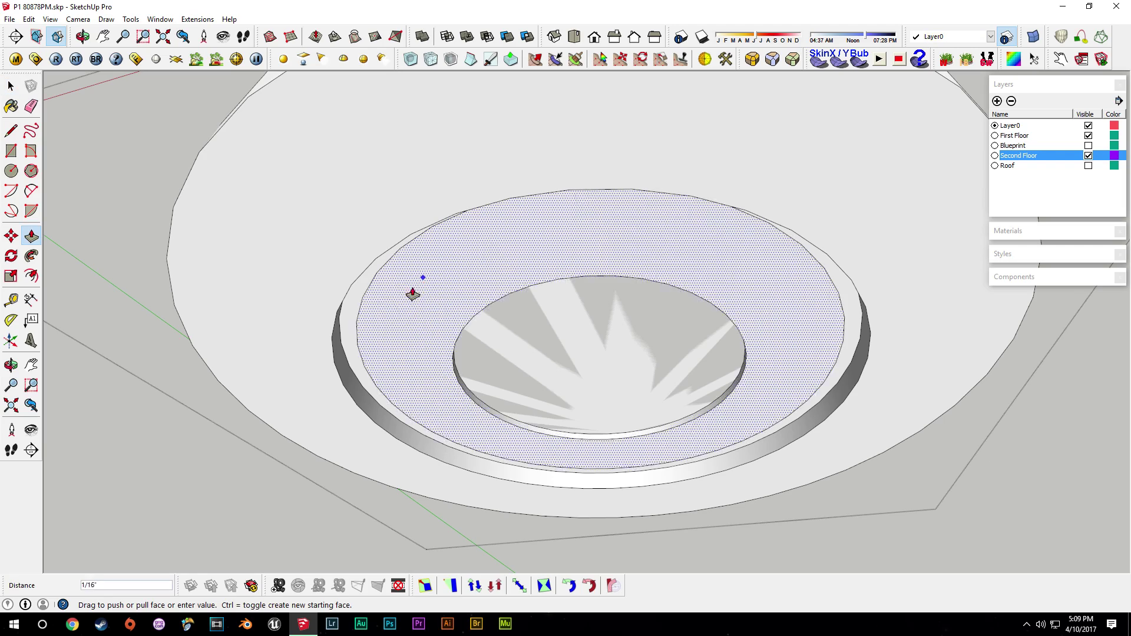
click(352, 285)
- Pull the light's centre disc out about 3/16" so it sits slightly recessed within the surrounding ring
key(space)
click(515, 363)
middle_drag(504, 294, 480, 318)
click(470, 289)
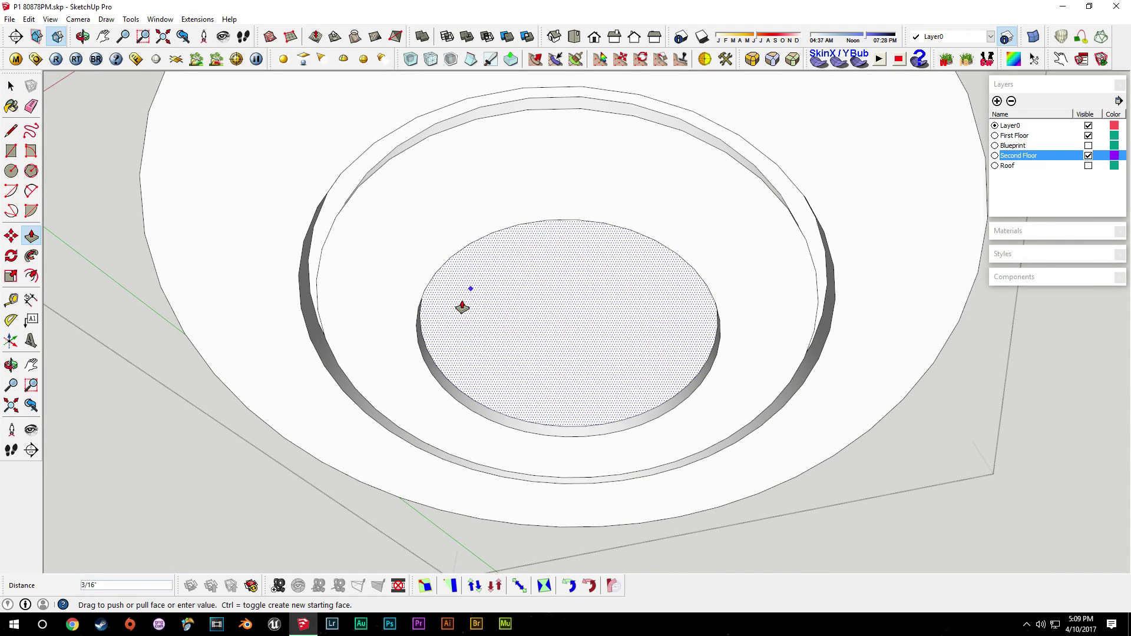
click(460, 310)
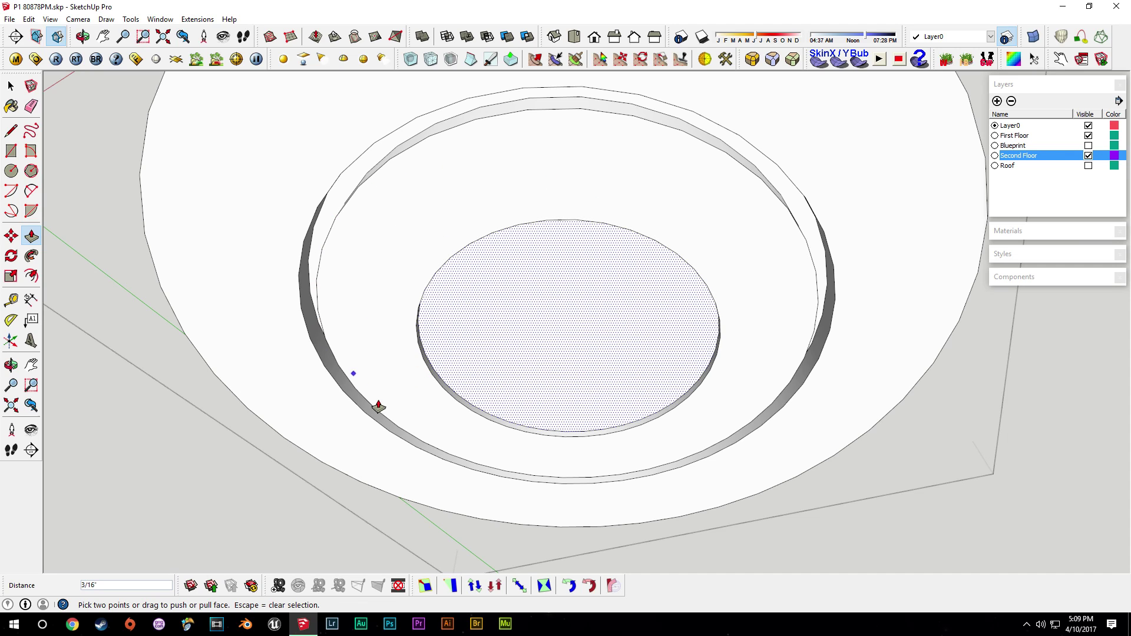
key(space)
- Leave the light component and measure across the kitchen ceiling from its side edge toward the light
middle_drag(712, 286, 682, 205)
scroll(627, 308, down, 3)
scroll(769, 429, down, 3)
click(773, 434)
middle_drag(769, 430, 389, 238)
scroll(569, 275, down, 2)
scroll(744, 210, down, 2)
click(405, 124)
key(t)
click(156, 286)
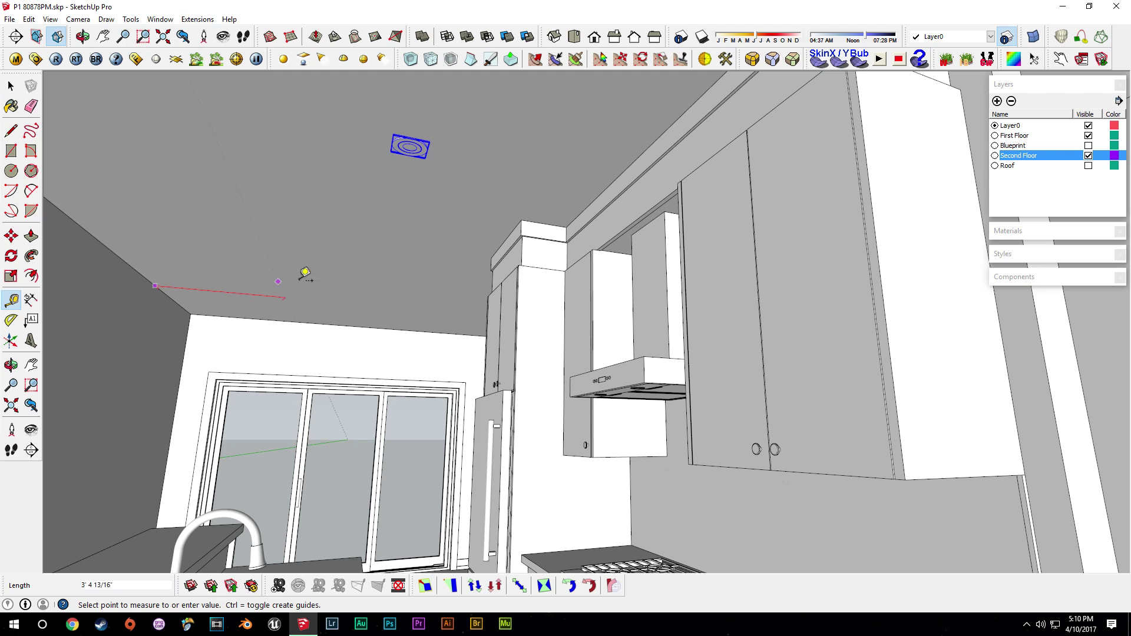
click(444, 273)
- Try to move the recessed light on the kitchen ceiling
middle_drag(443, 274, 512, 195)
scroll(391, 316, down, 3)
scroll(514, 186, up, 3)
key(space)
click(521, 188)
key(m)
click(524, 170)
middle_drag(495, 170, 526, 207)
key(space)
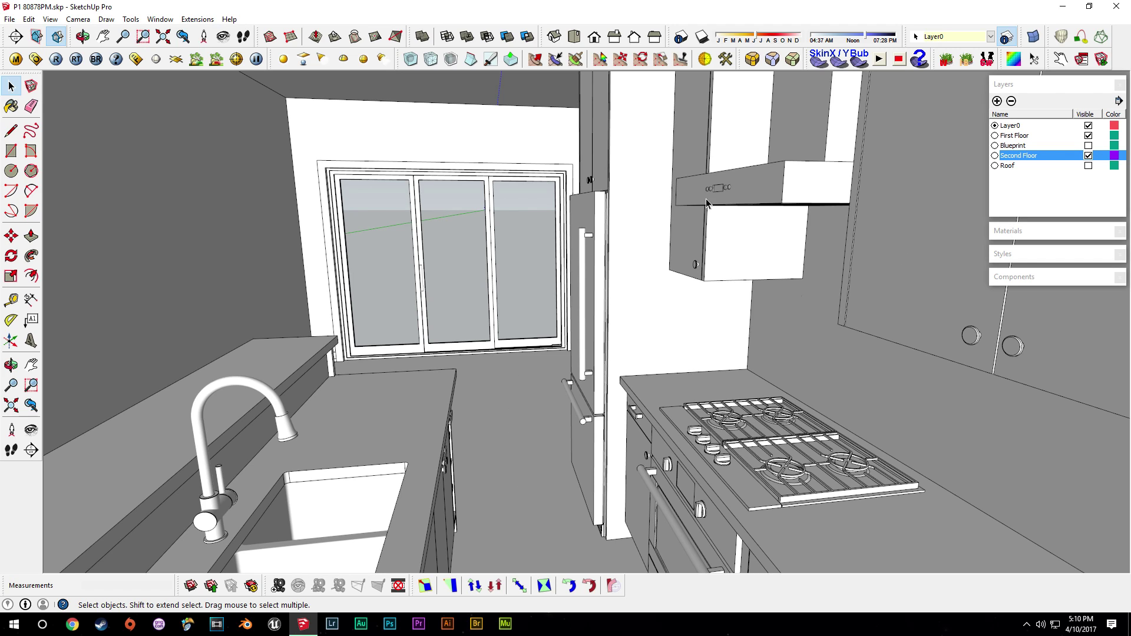
- Hide the Second Floor layer and switch to the top view over the kitchen island and the ceiling light
middle_drag(634, 257, 849, 319)
middle_drag(603, 320, 451, 467)
middle_drag(462, 185, 521, 228)
click(1088, 156)
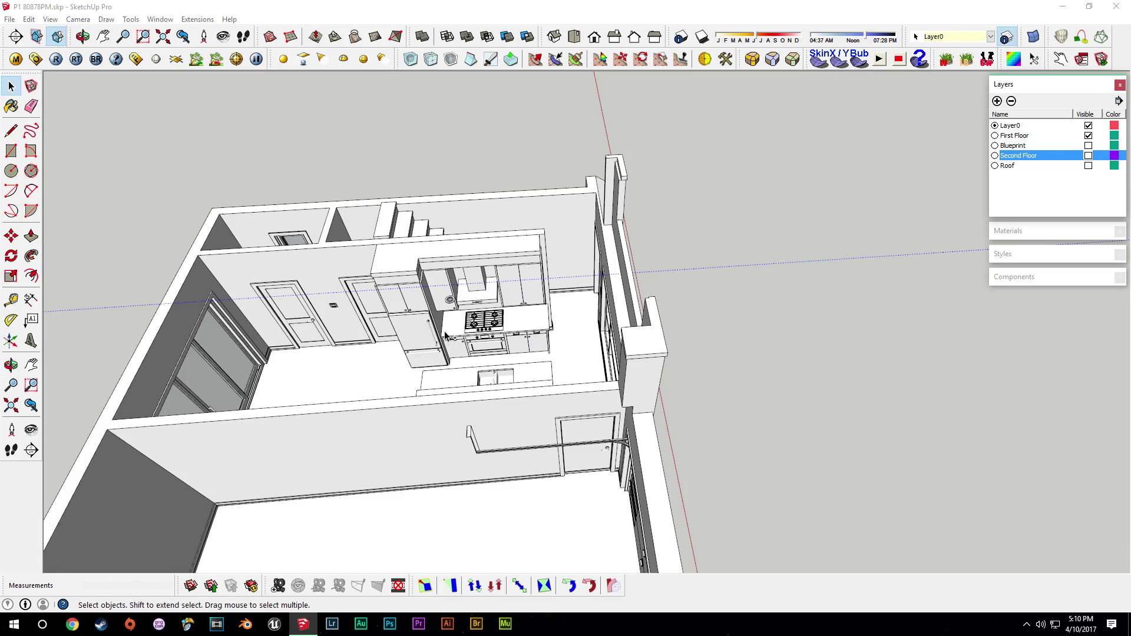
shift+middle_drag(445, 336, 514, 551)
scroll(508, 401, up, 4)
key(space)
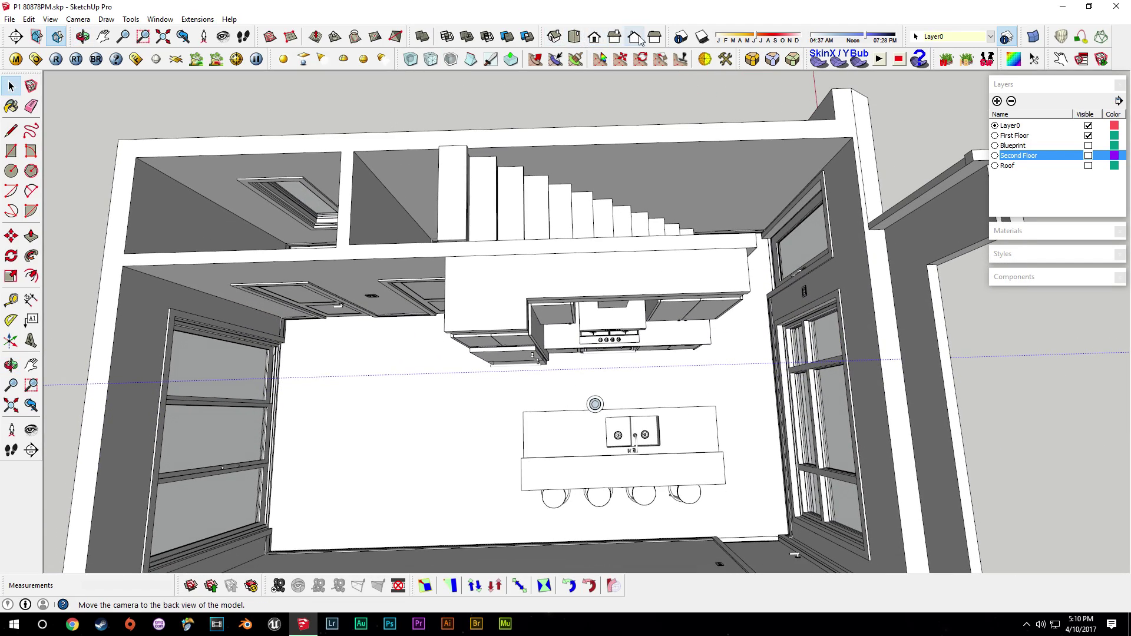
click(576, 37)
scroll(598, 402, down, 1)
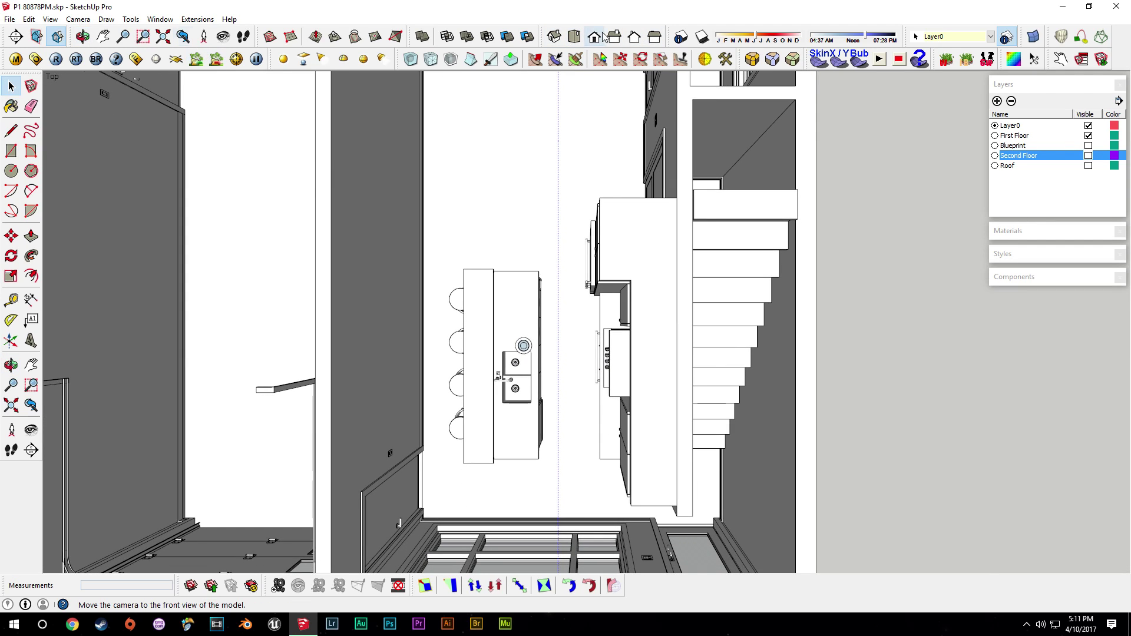
click(50, 19)
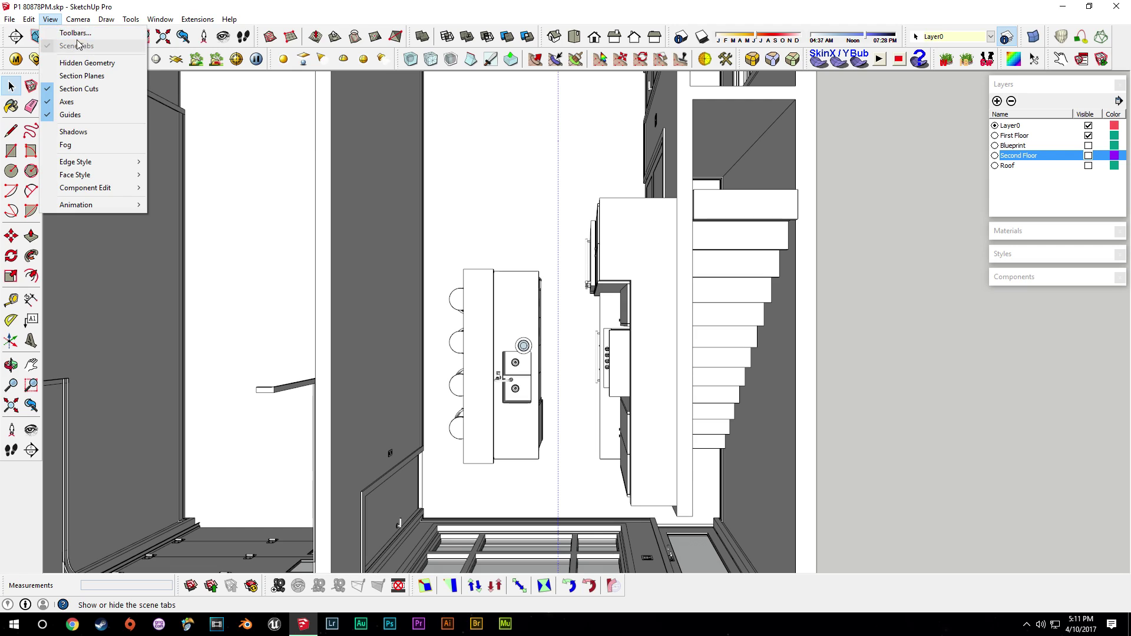
click(76, 33)
drag(581, 289, 588, 372)
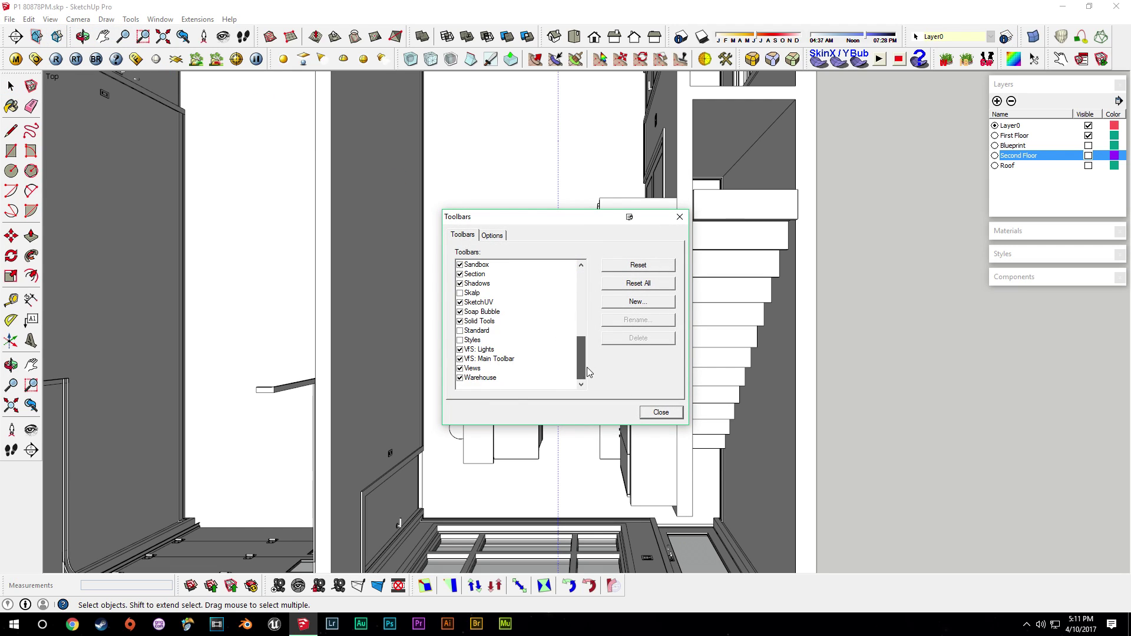
click(461, 368)
click(460, 369)
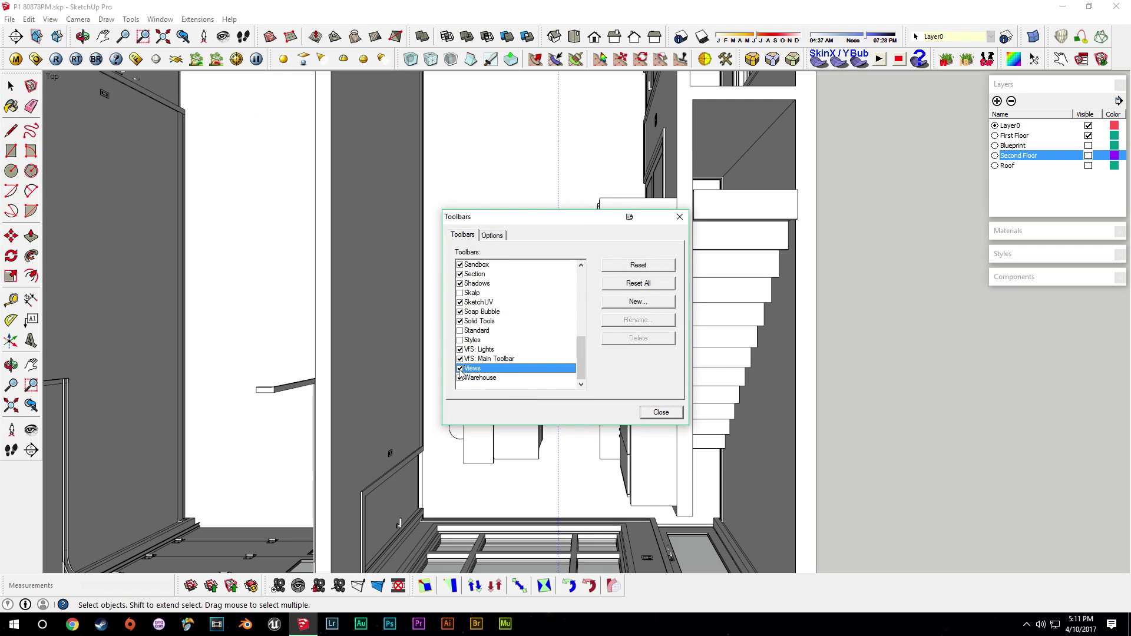
click(677, 416)
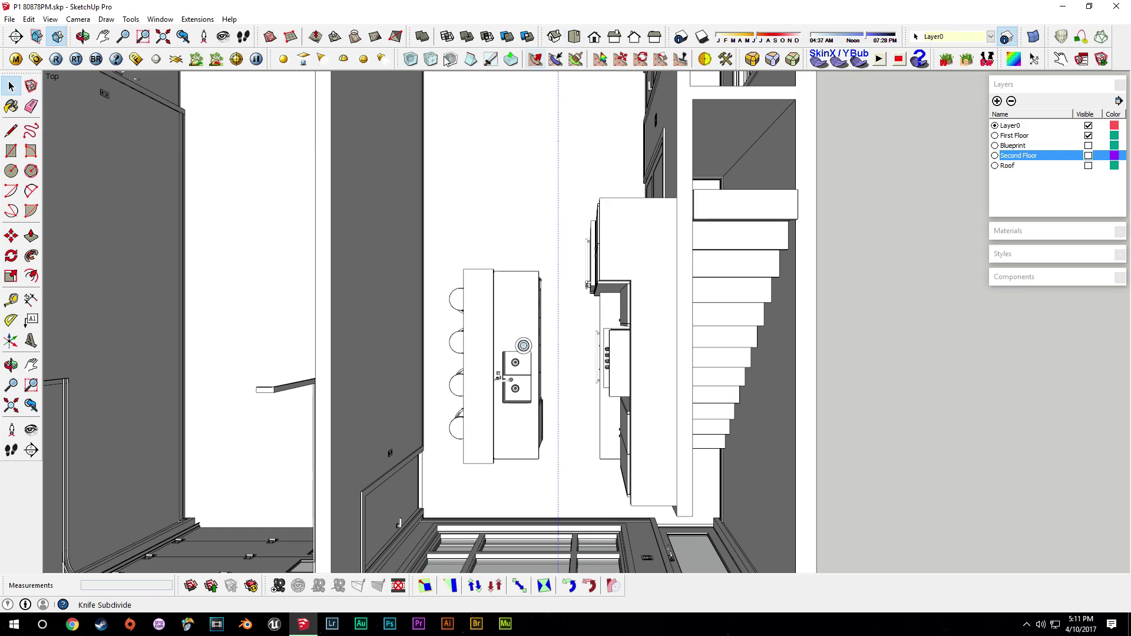
- Set the camera to parallel projection and show the kitchen island and ceiling light from the top
click(78, 19)
click(109, 81)
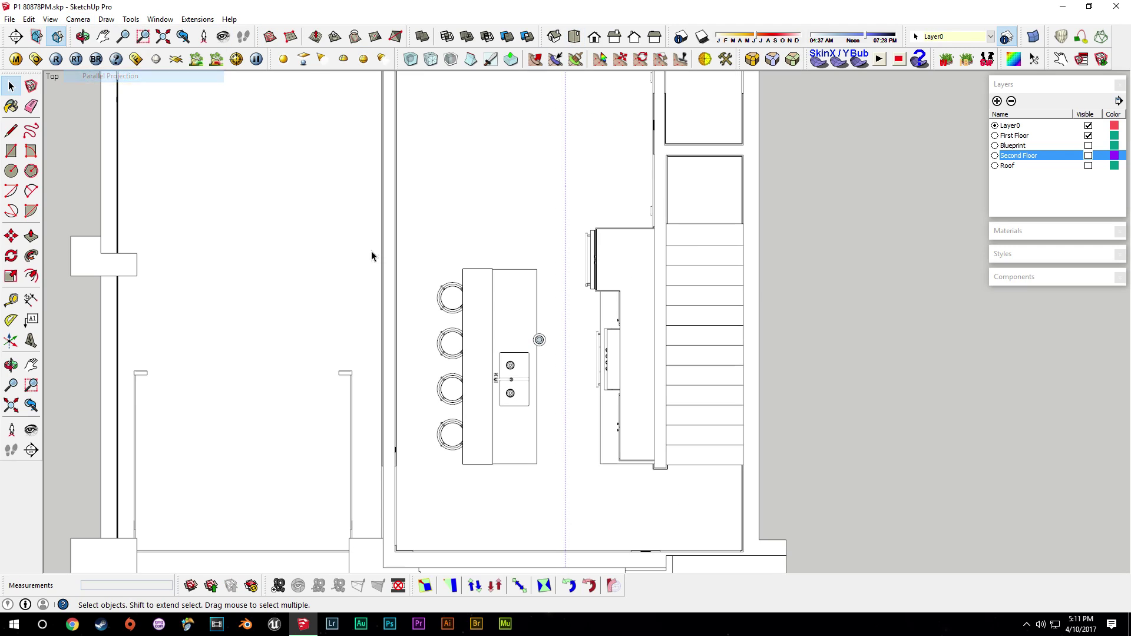
middle_drag(588, 314, 544, 214)
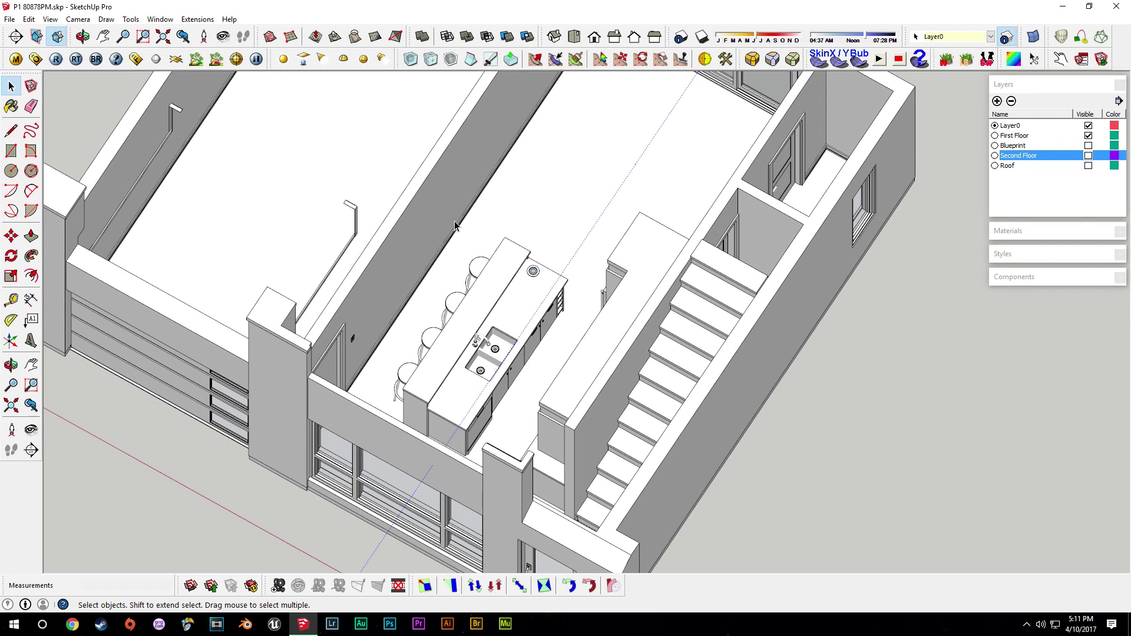
click(574, 39)
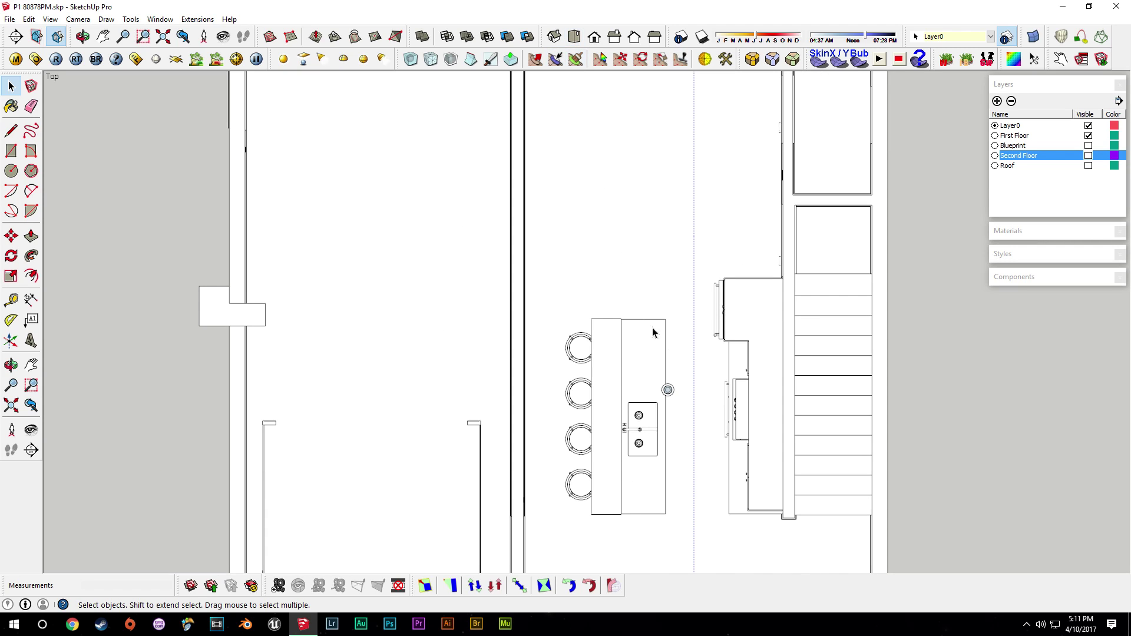
shift+middle_drag(704, 351, 609, 306)
scroll(600, 316, up, 5)
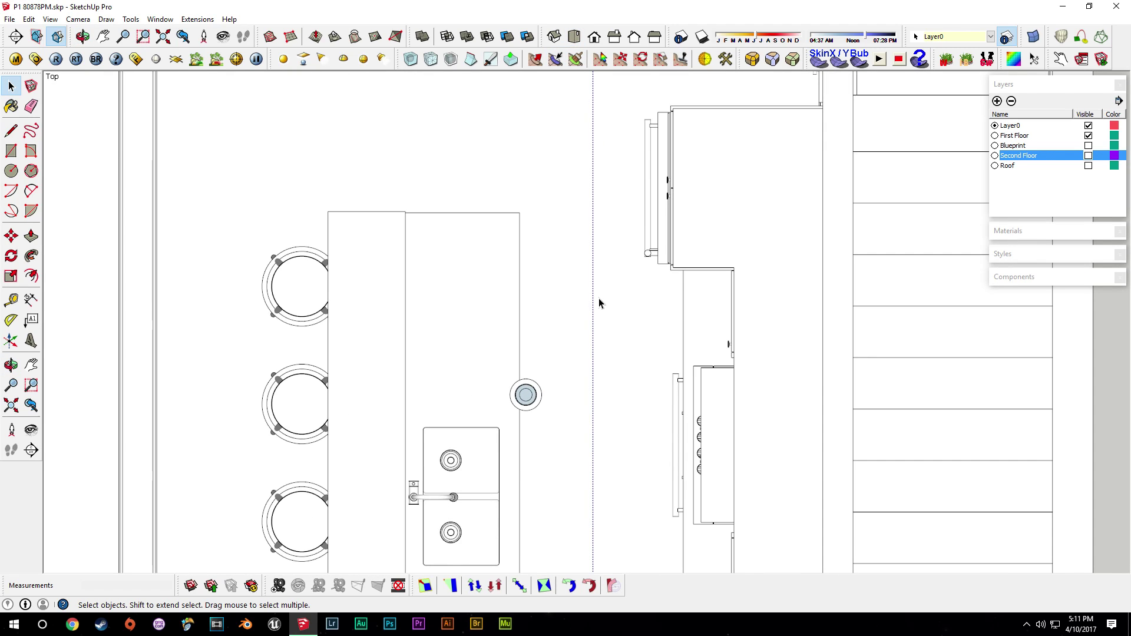
- Move the kitchen guide line about 7" along the red axis toward the range and add a parallel guide over the island's sink side
key(m)
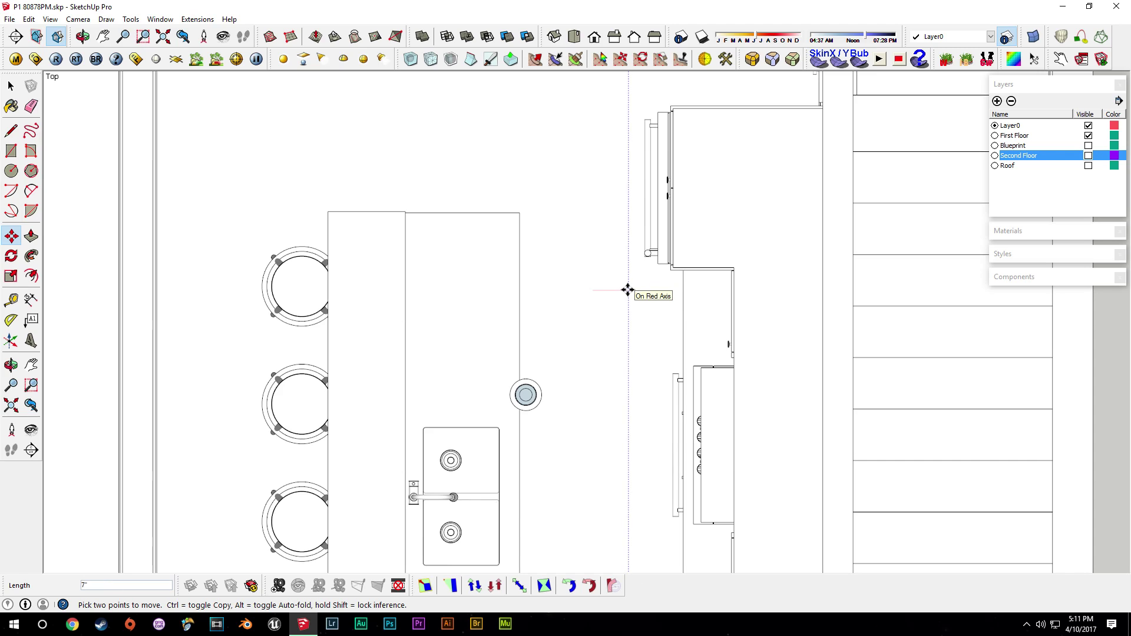
key(t)
click(629, 311)
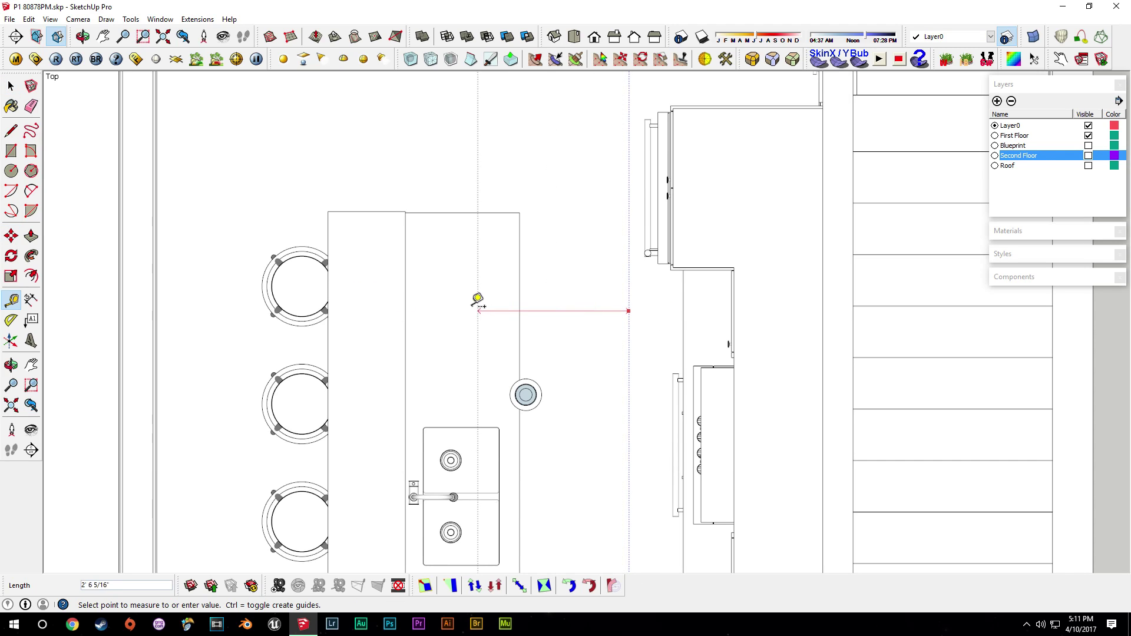
click(425, 304)
shift+middle_drag(475, 384, 490, 294)
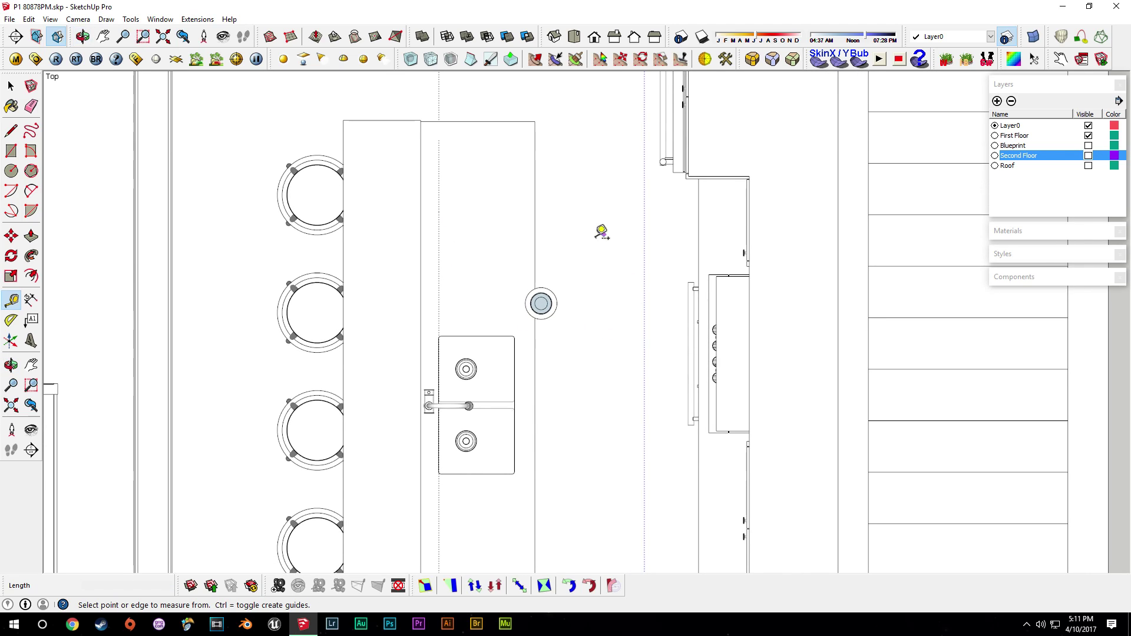
- Move the recessed light about 1' 8 3/8" along the red axis onto the guide line between the island and the range
key(space)
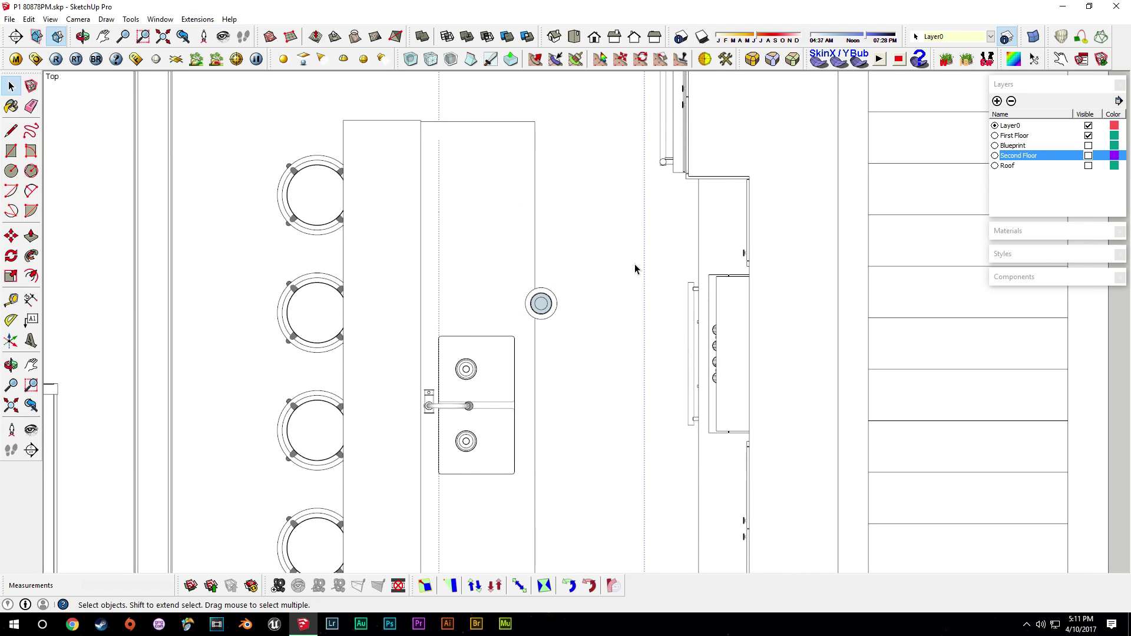
click(554, 314)
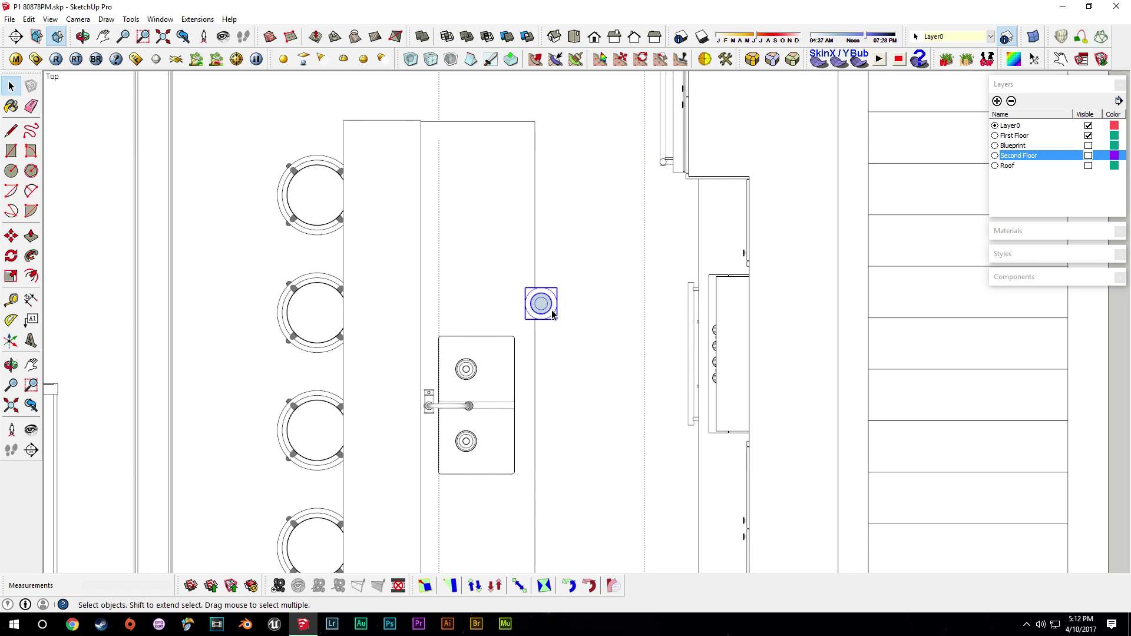
key(m)
click(552, 311)
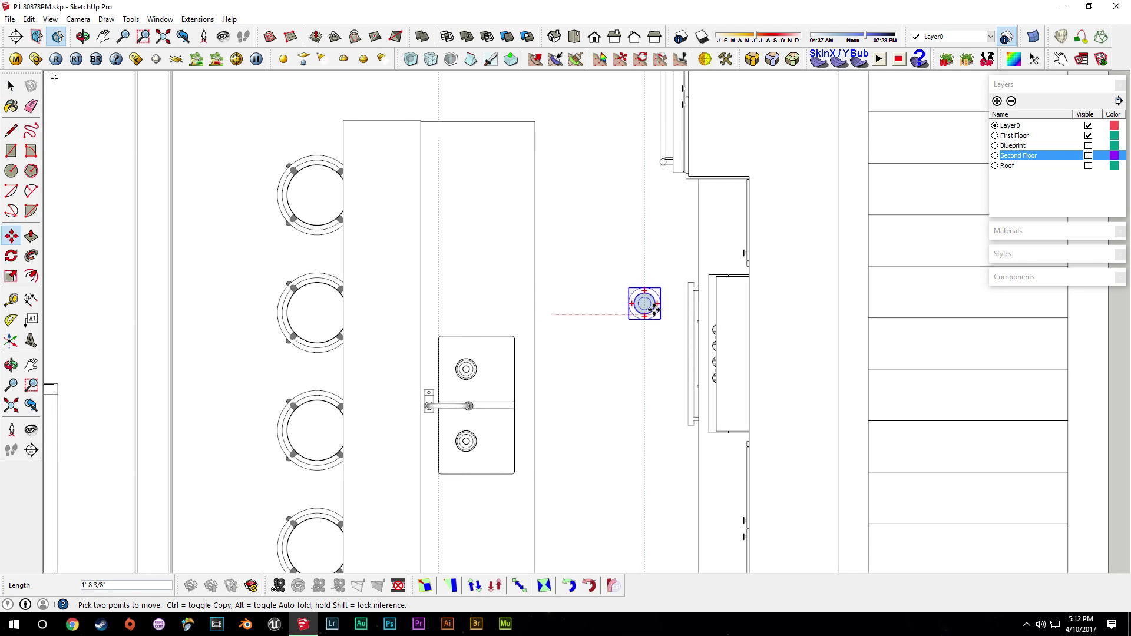